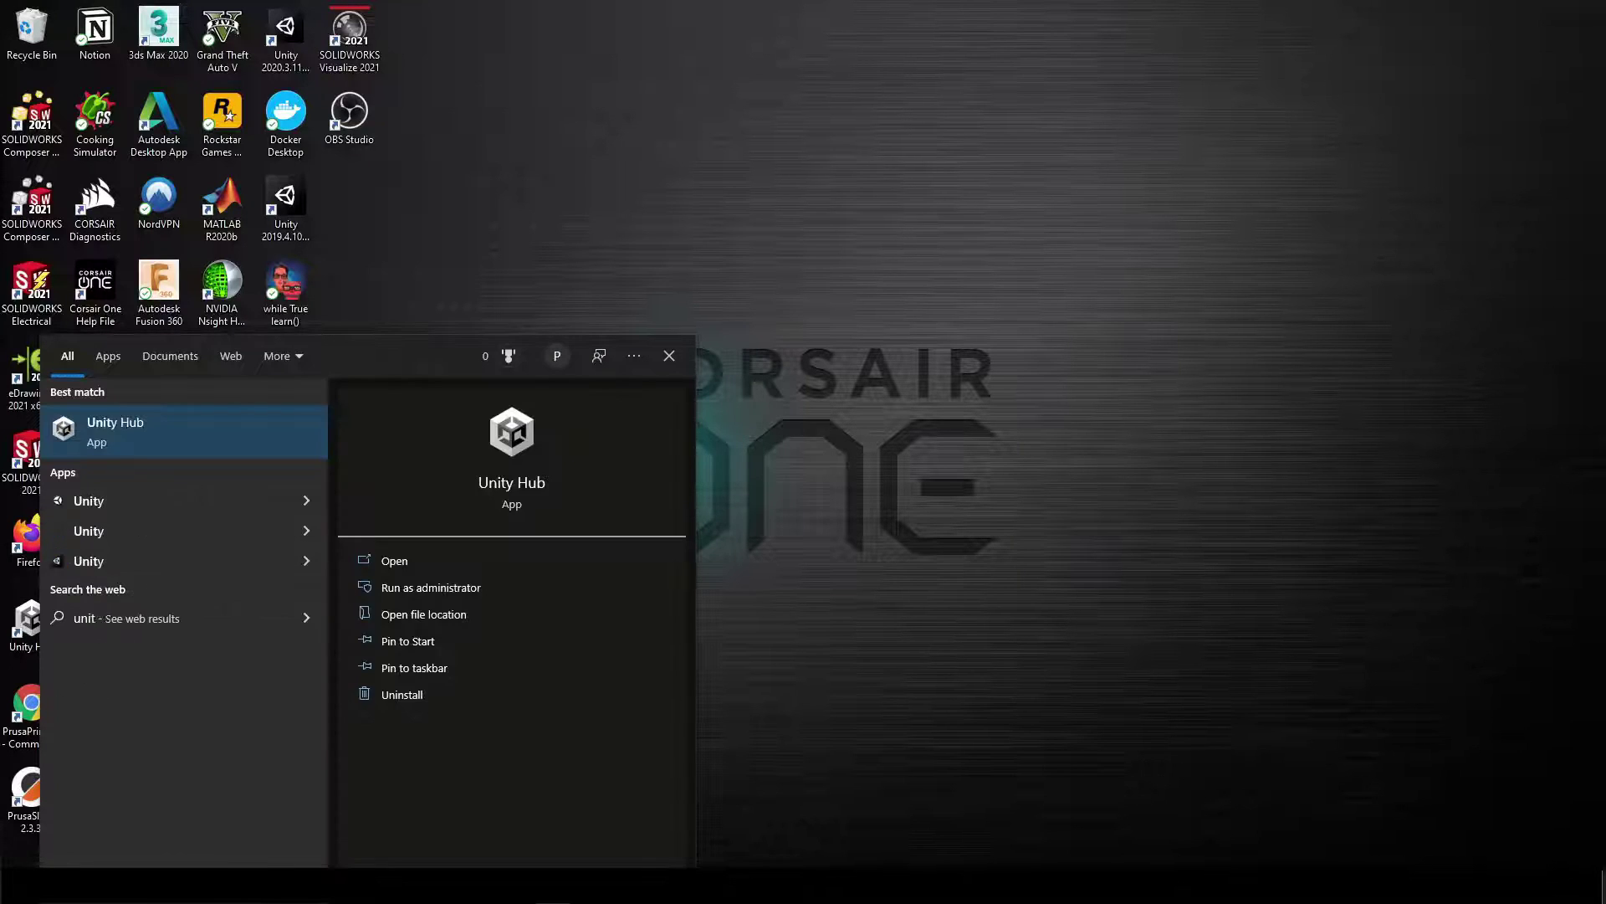
Launch Unity Hub full-screen and start a new project from the template chooser
key(Return)
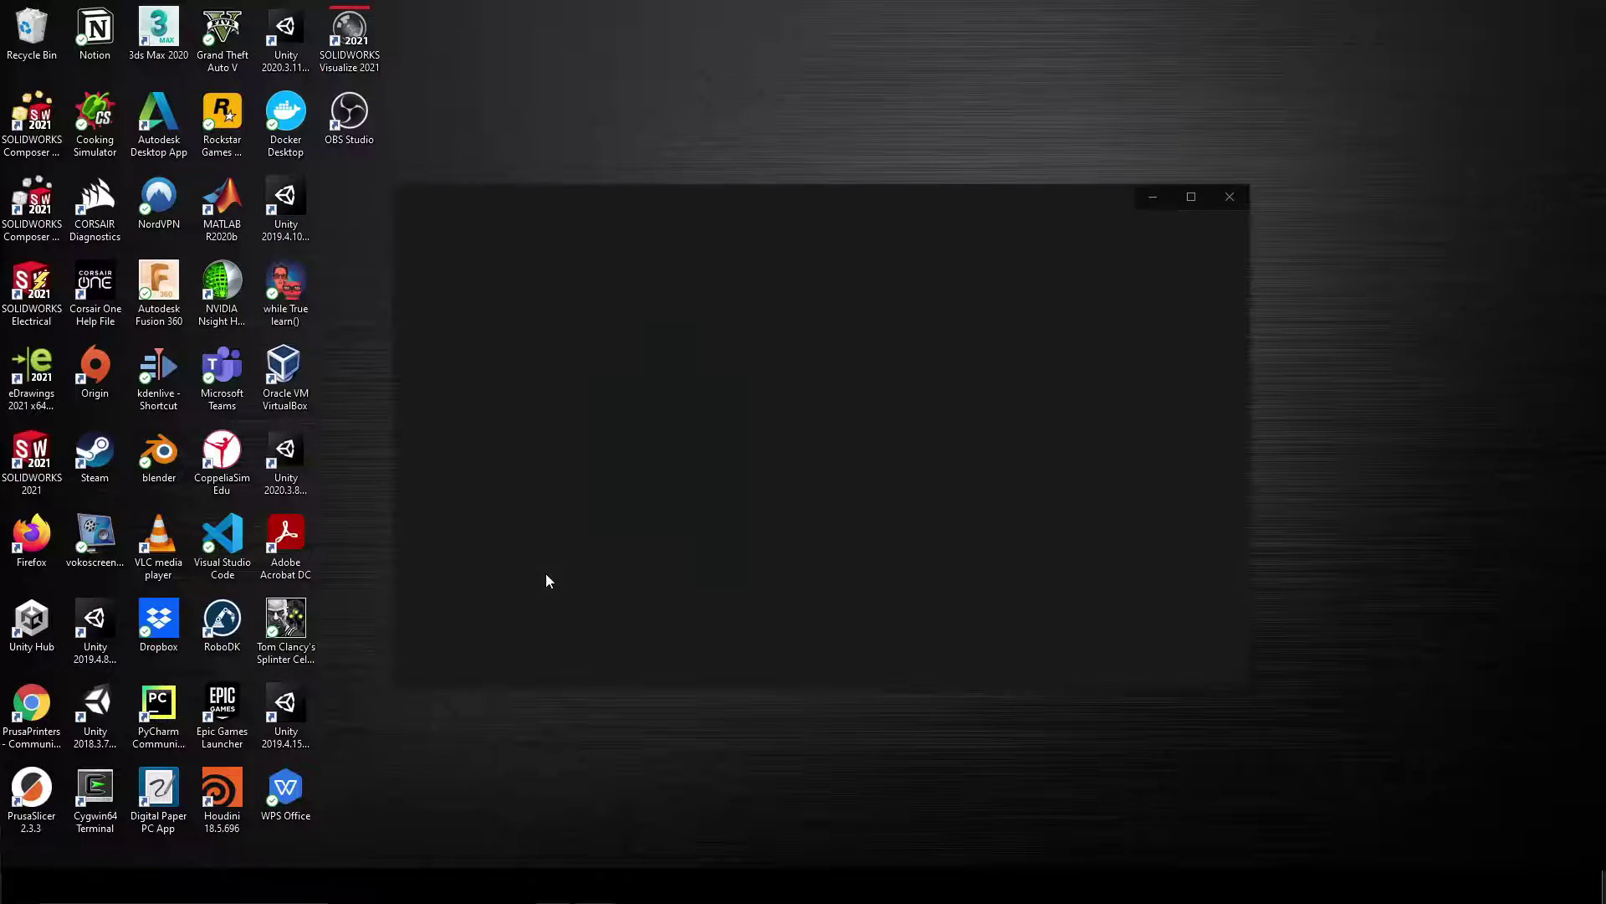
double_click(912, 205)
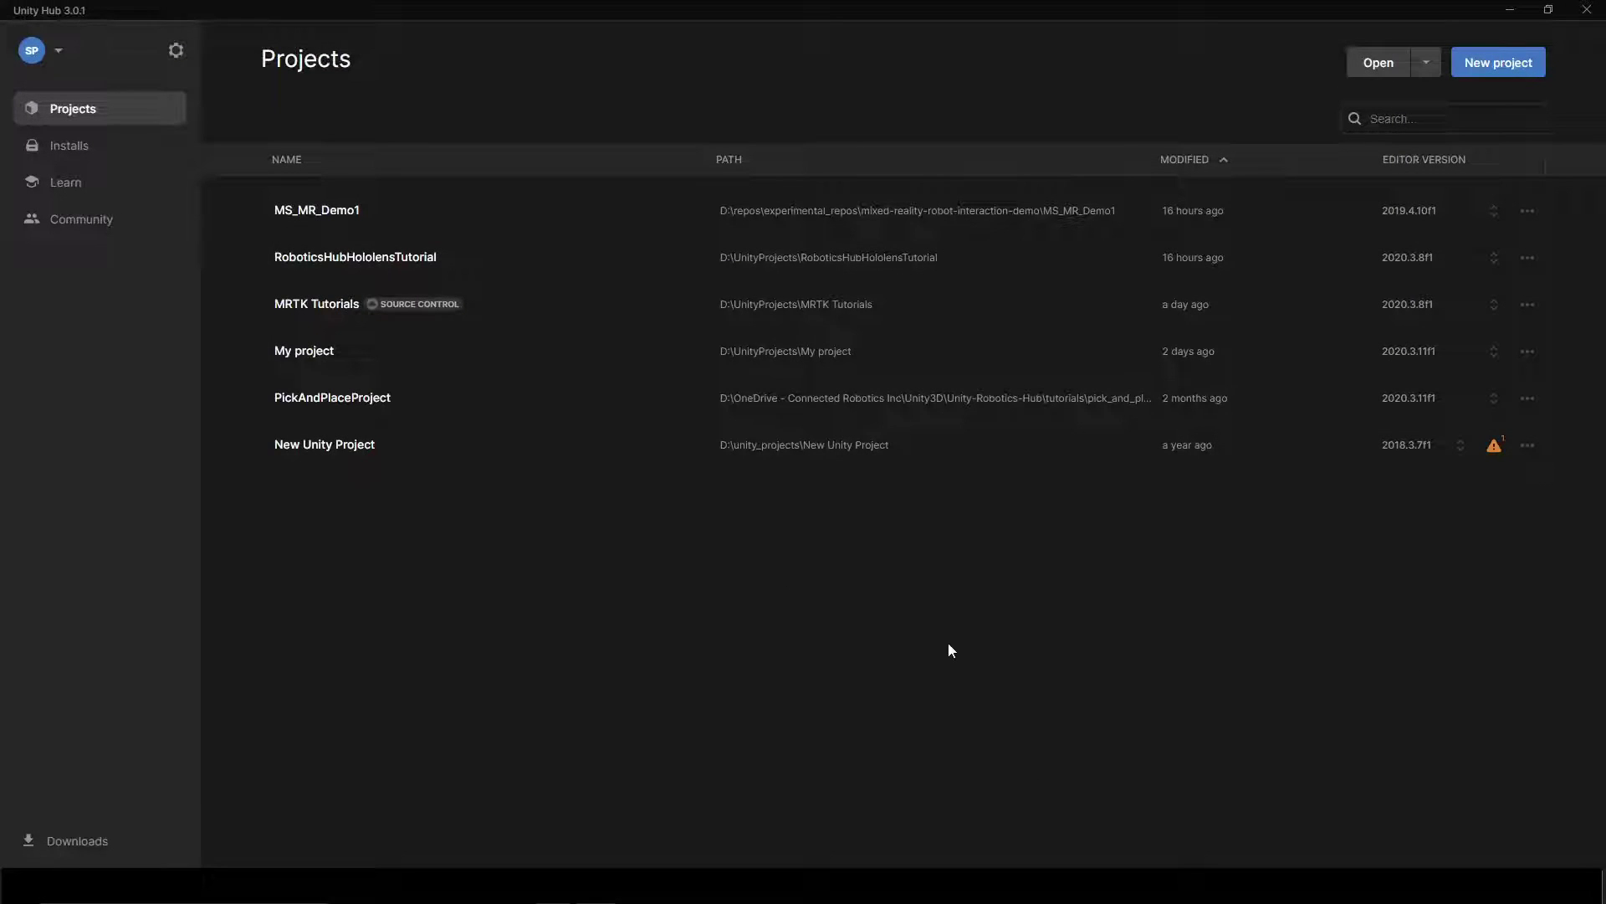
click(1498, 64)
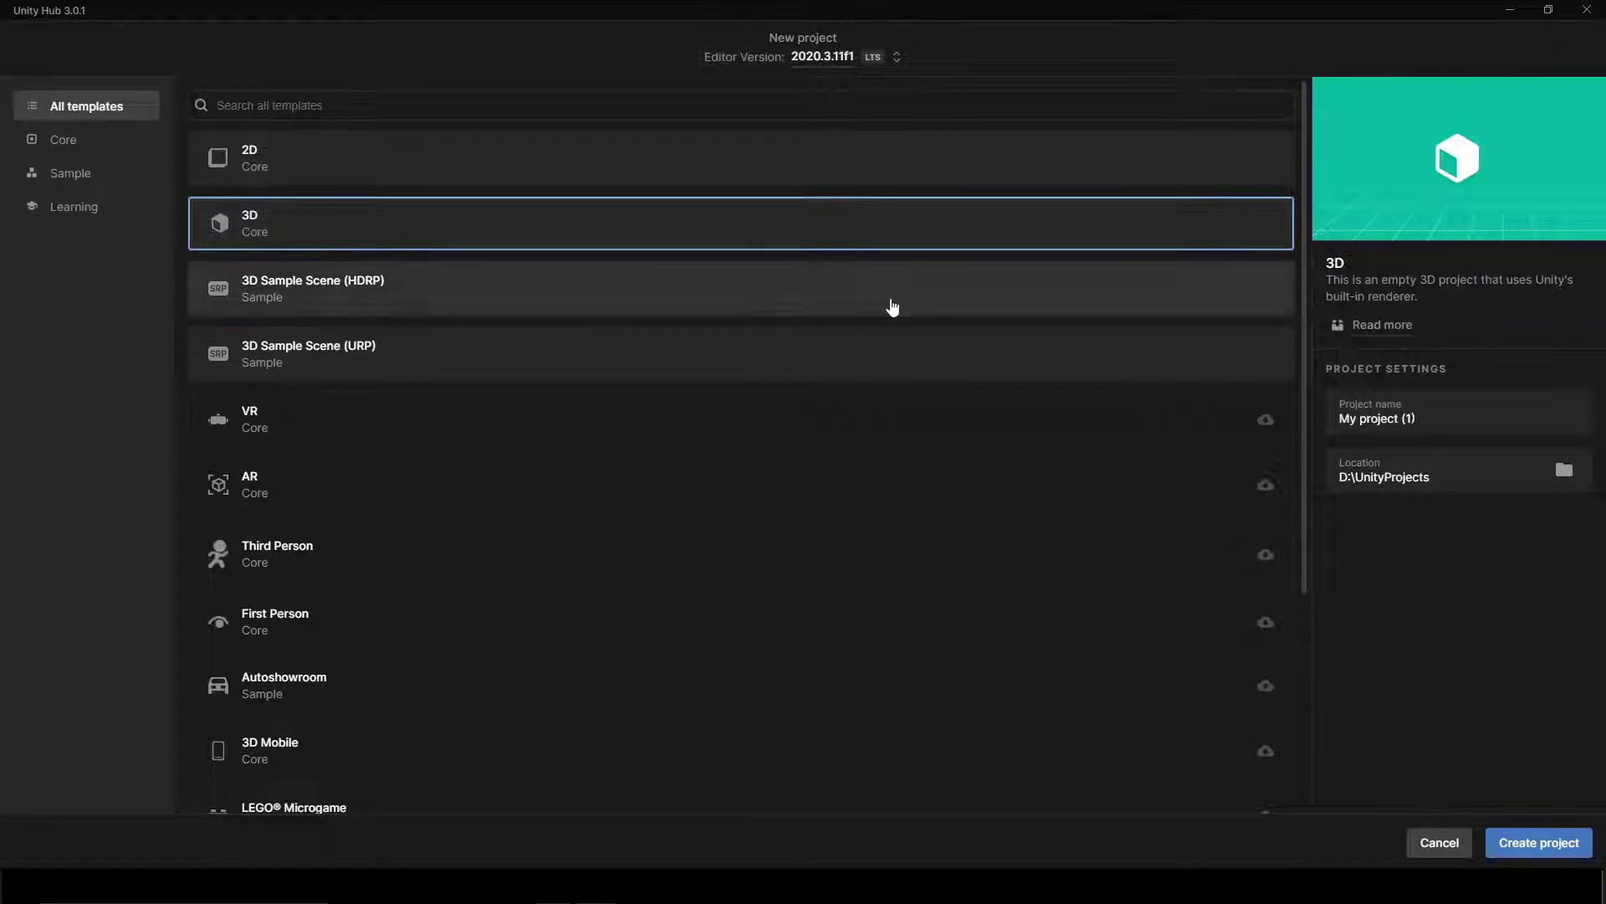
Name the new 3D project 'MRTK Tutorial' and create it in the Unity editor
click(1426, 410)
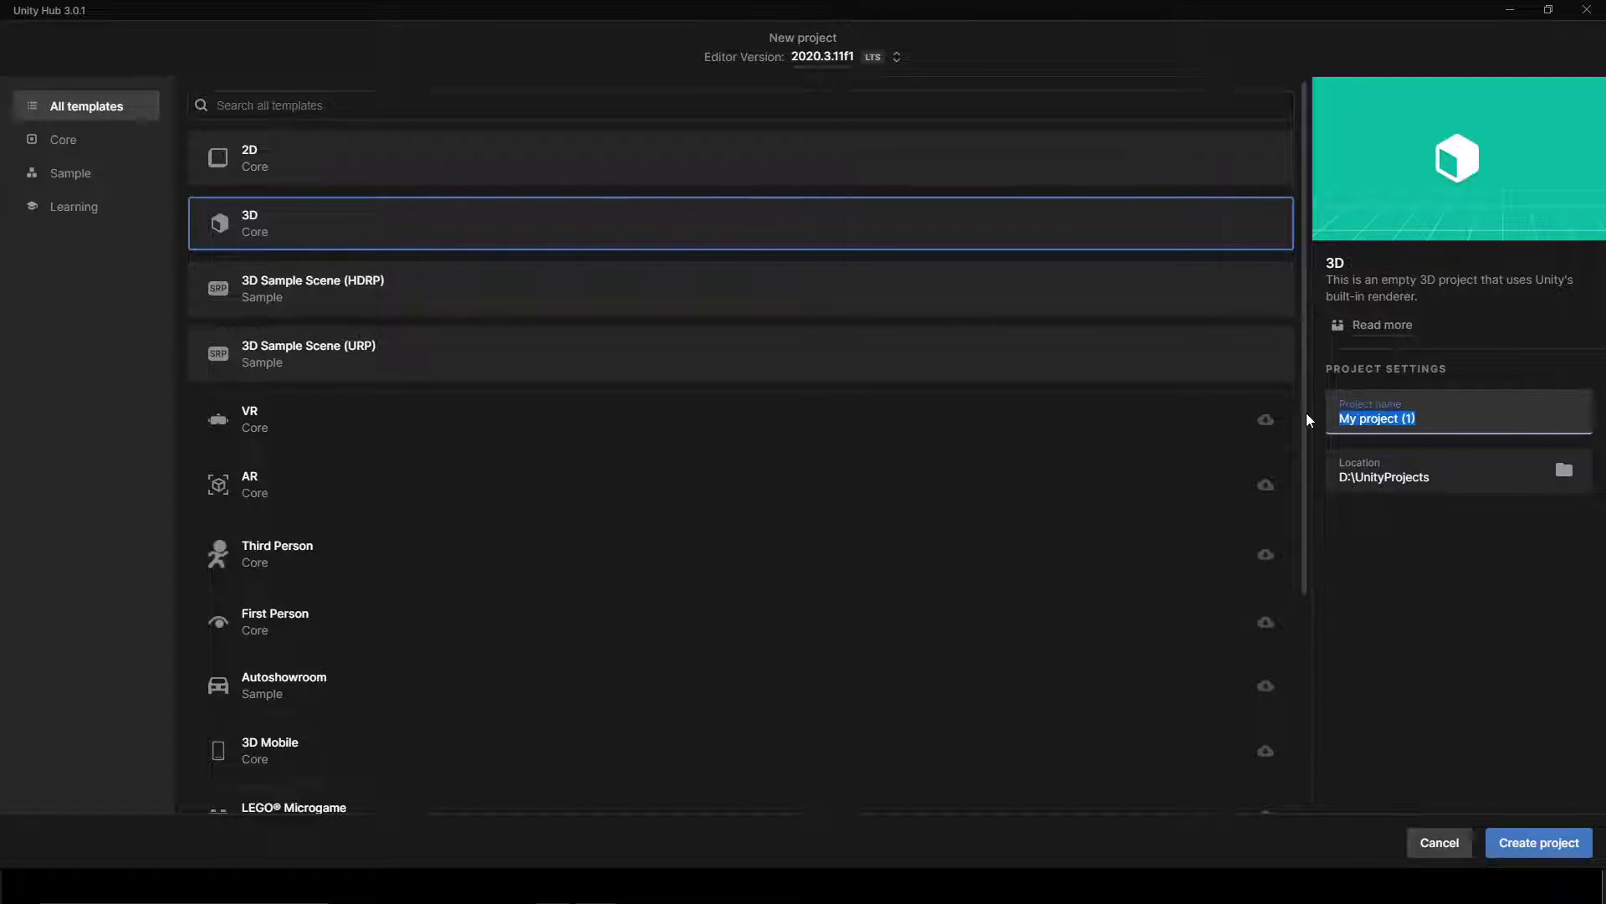
text(MRTK Tutorial)
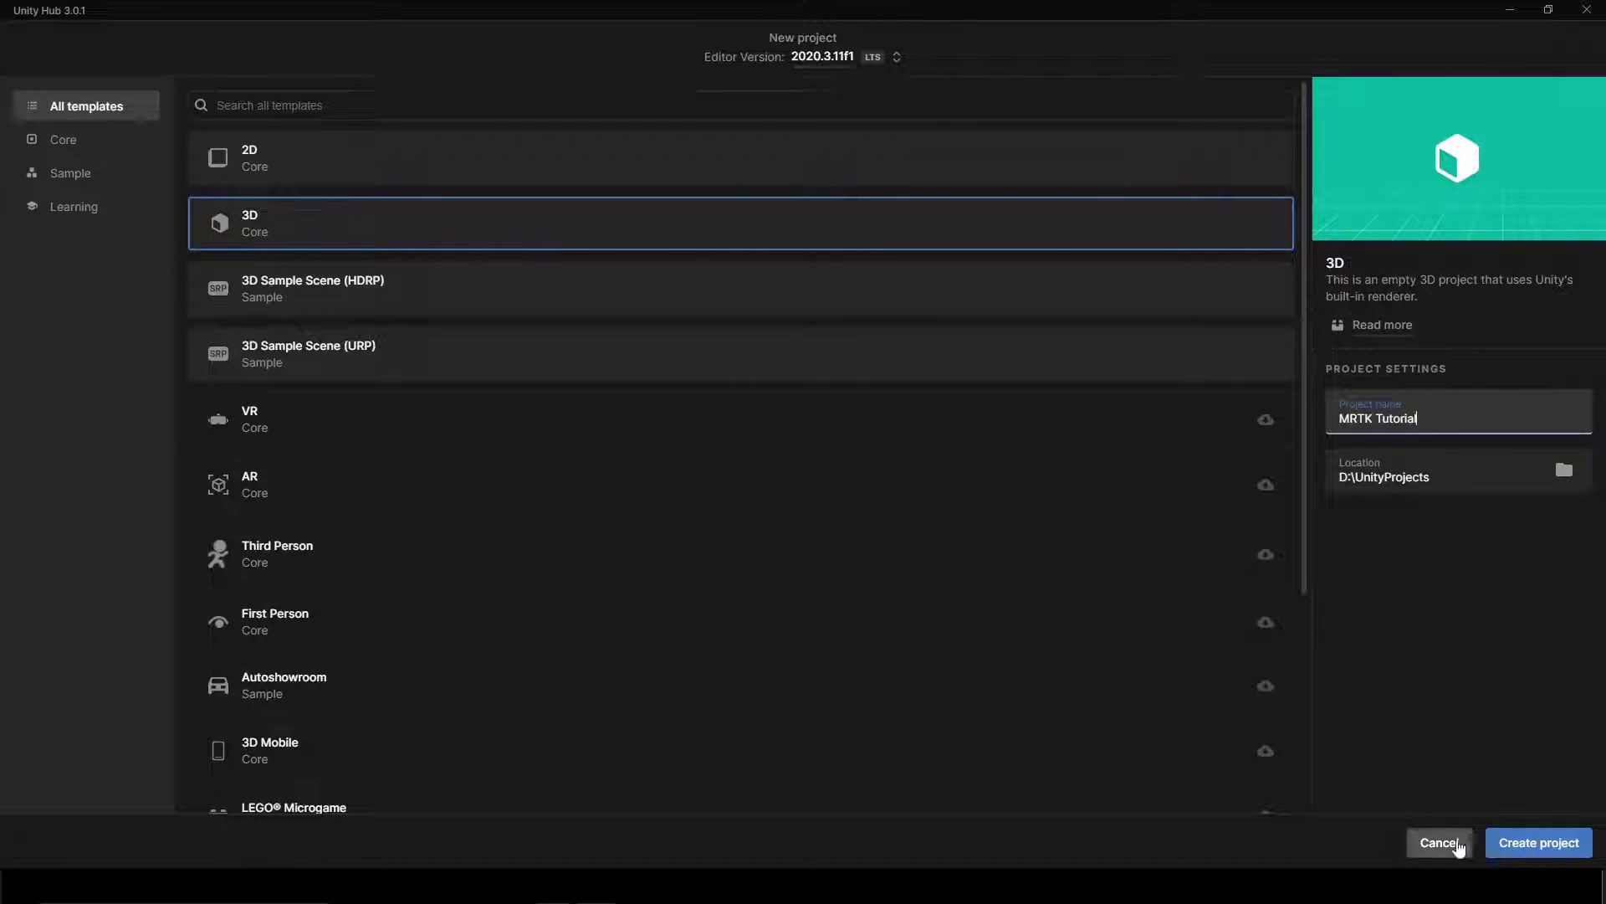
click(1503, 849)
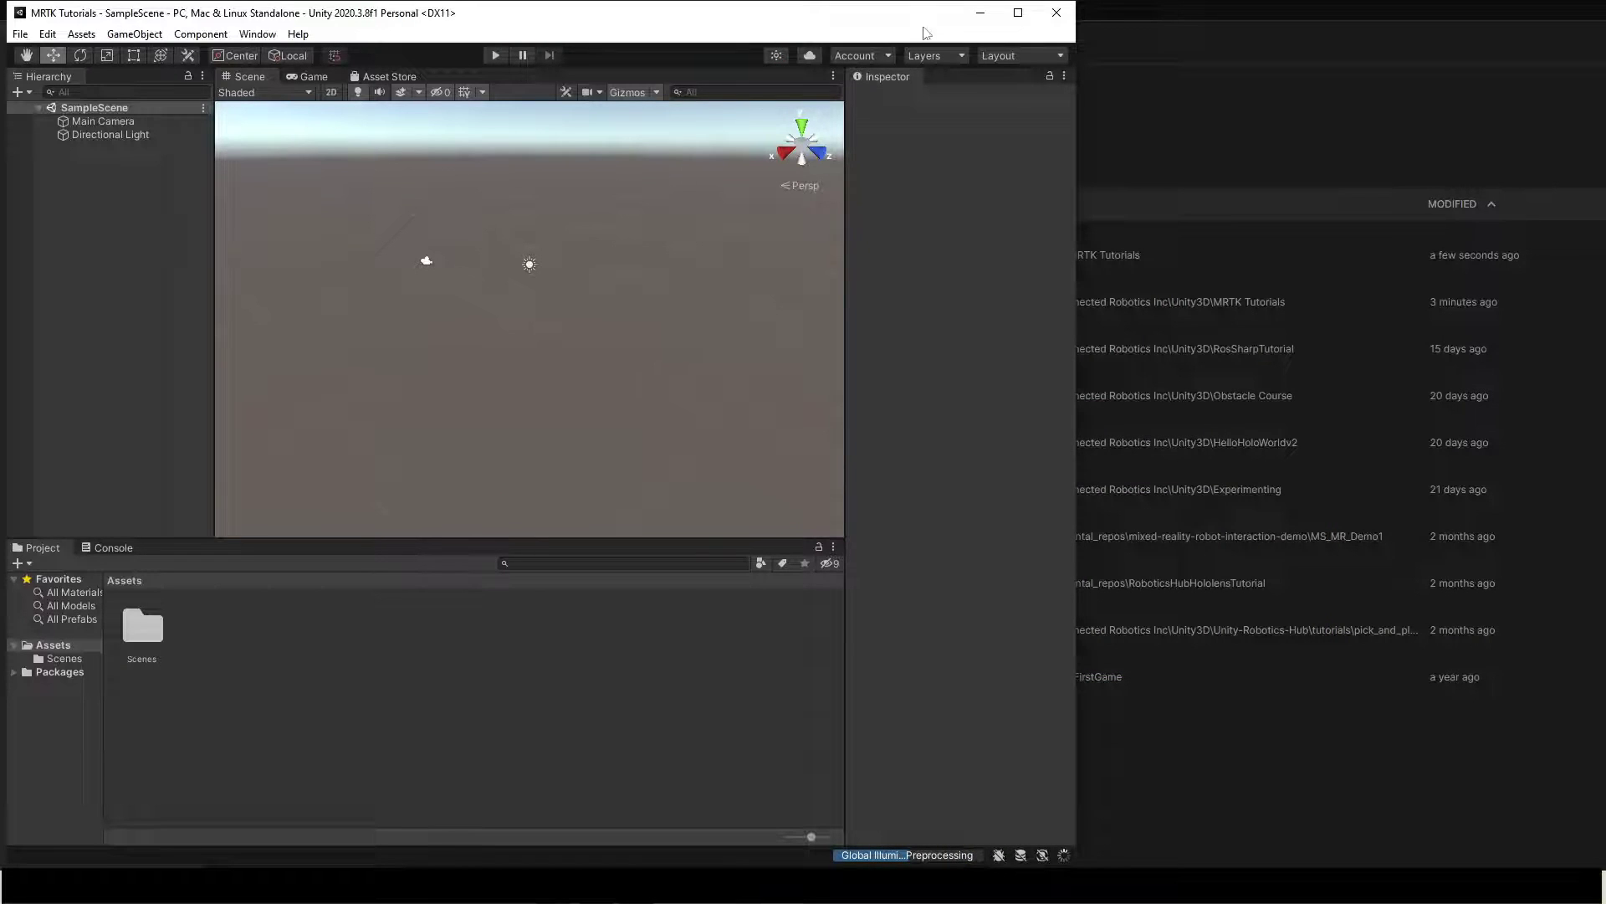
Maximize the editor and open Build Settings with Universal Windows Platform selected
click(1018, 12)
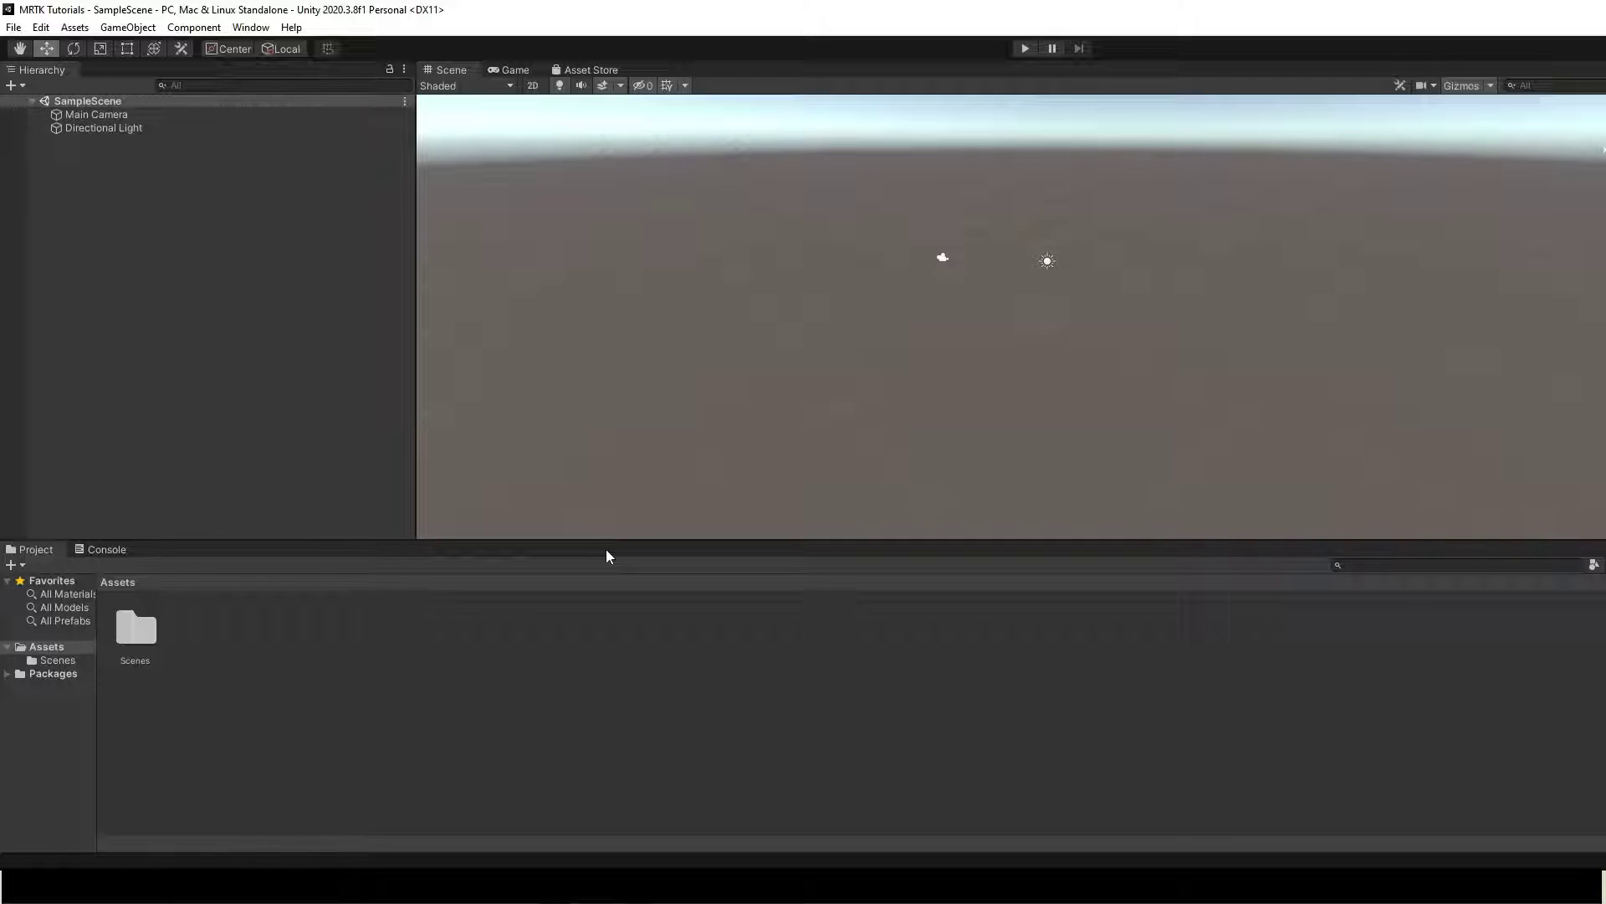
click(13, 27)
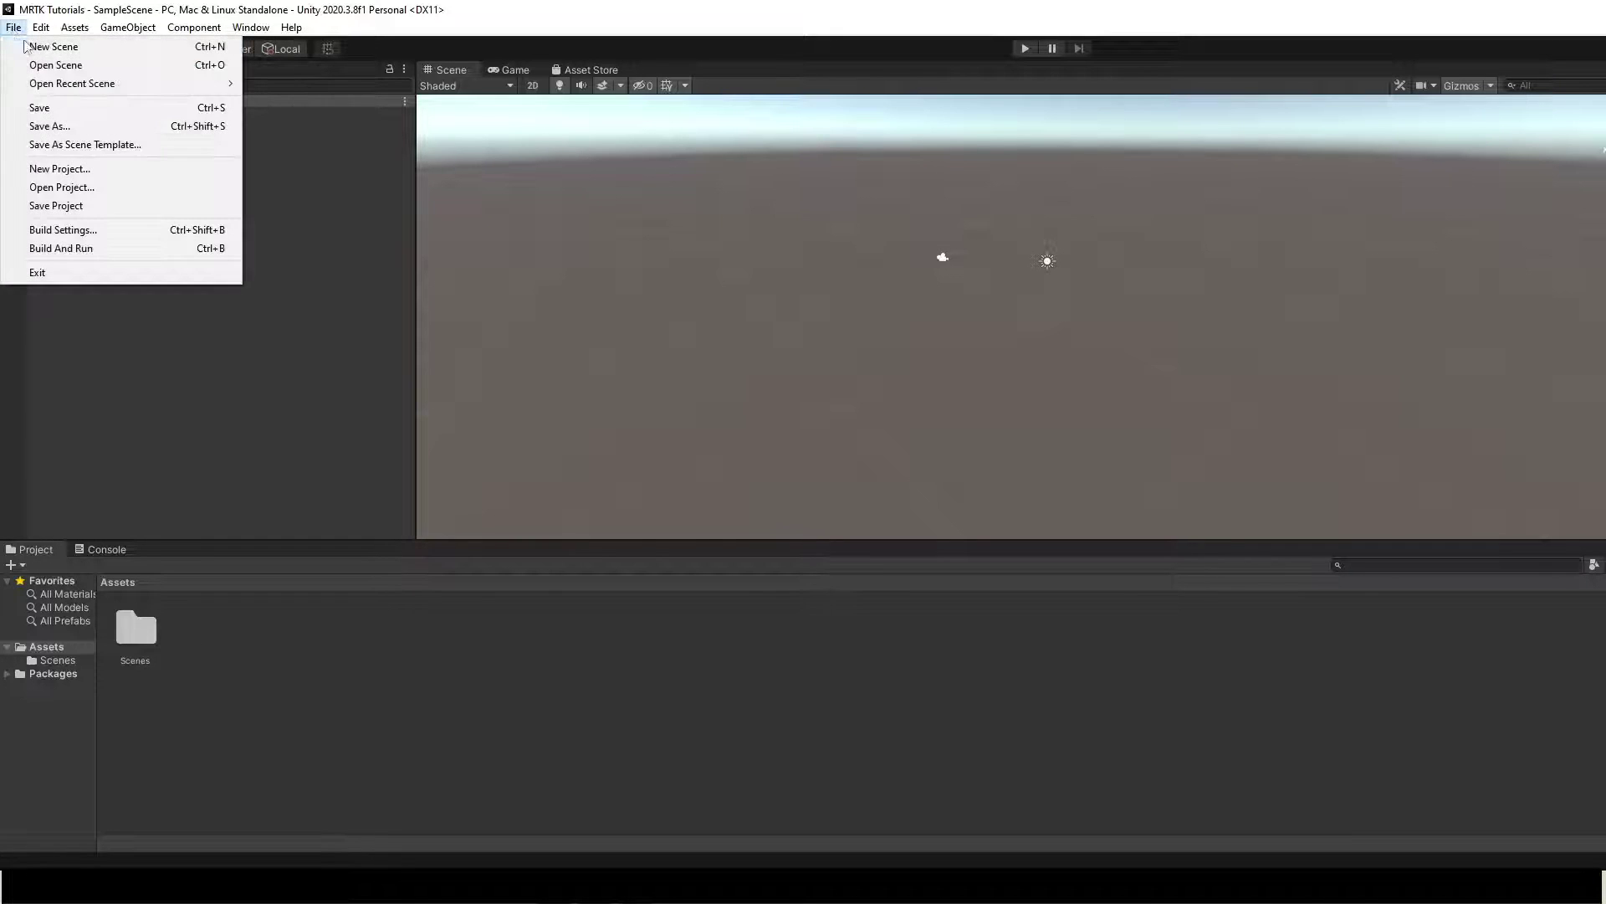
click(76, 230)
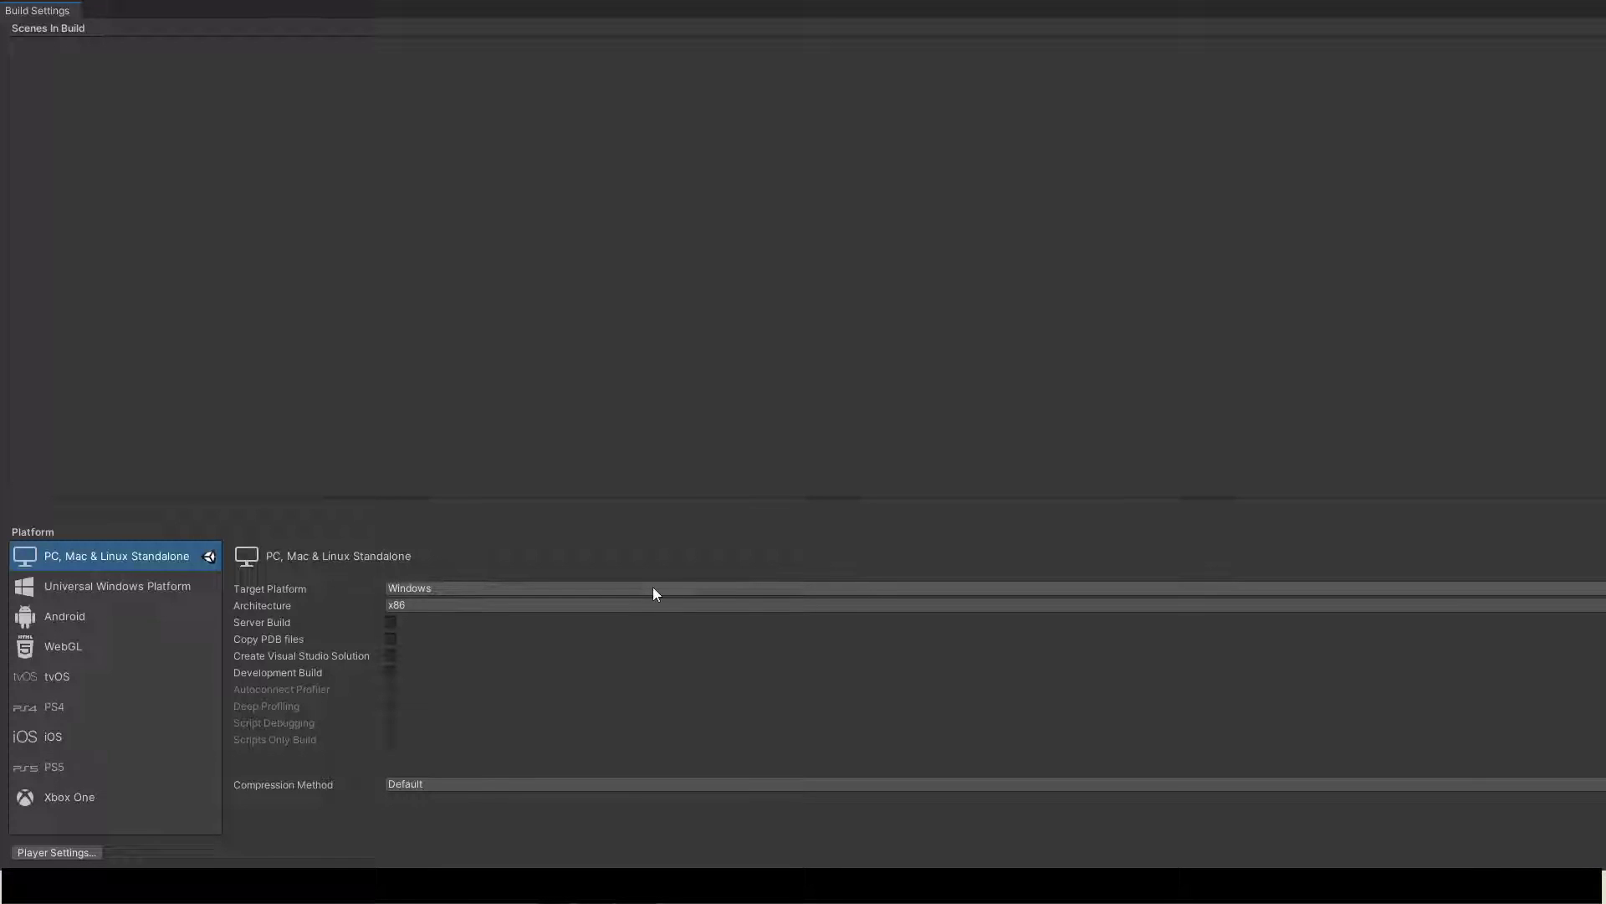
click(130, 591)
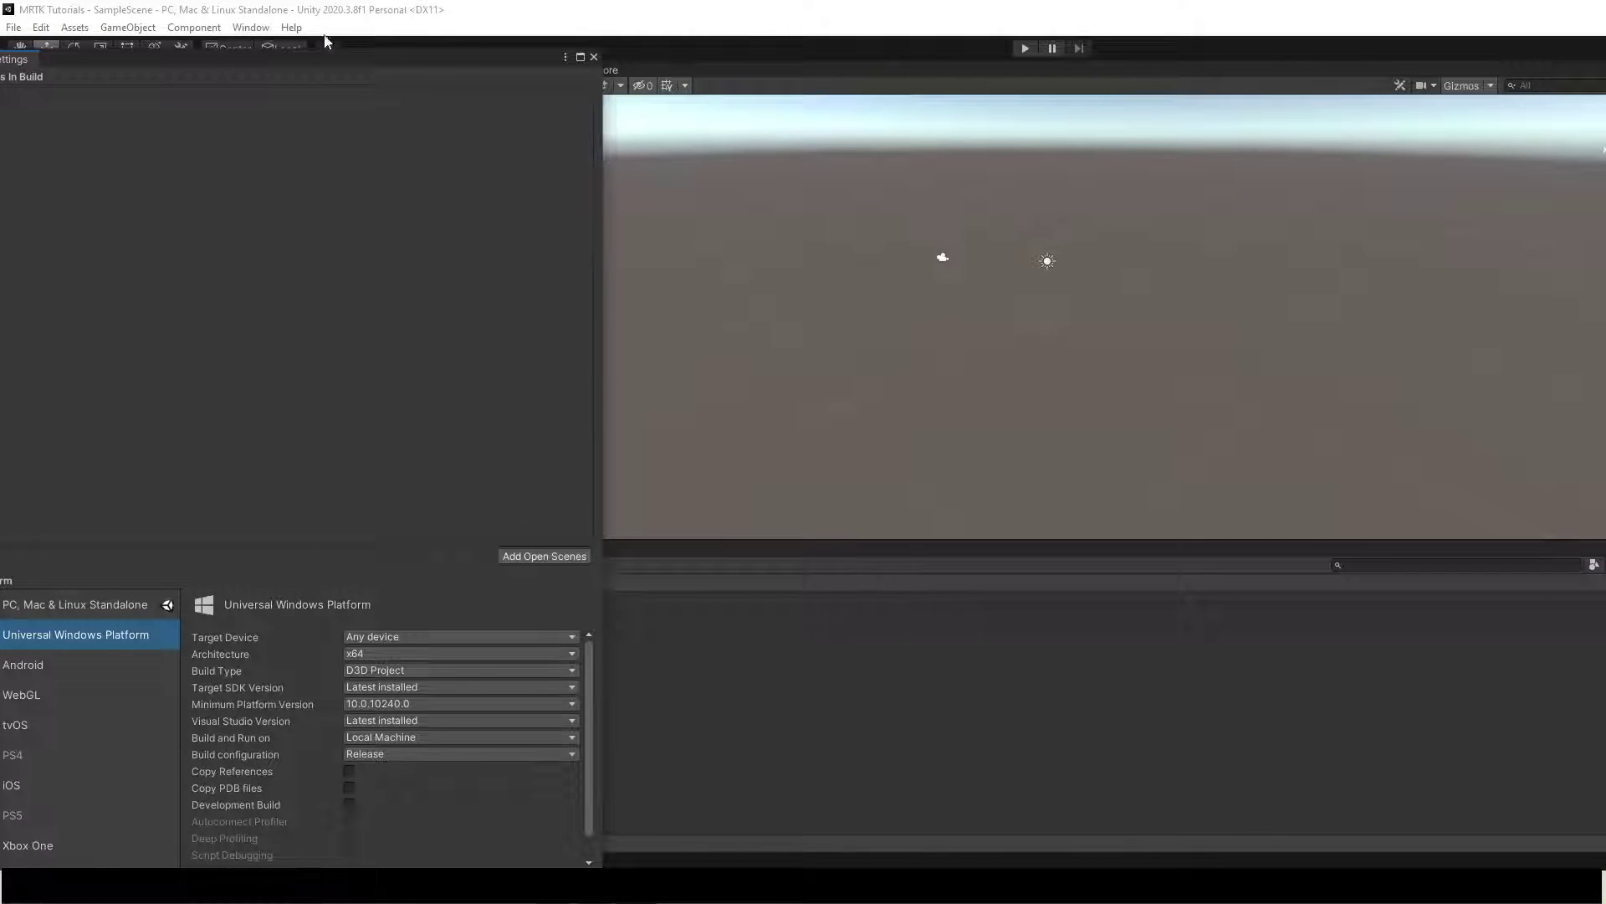
drag(323, 65, 570, 12)
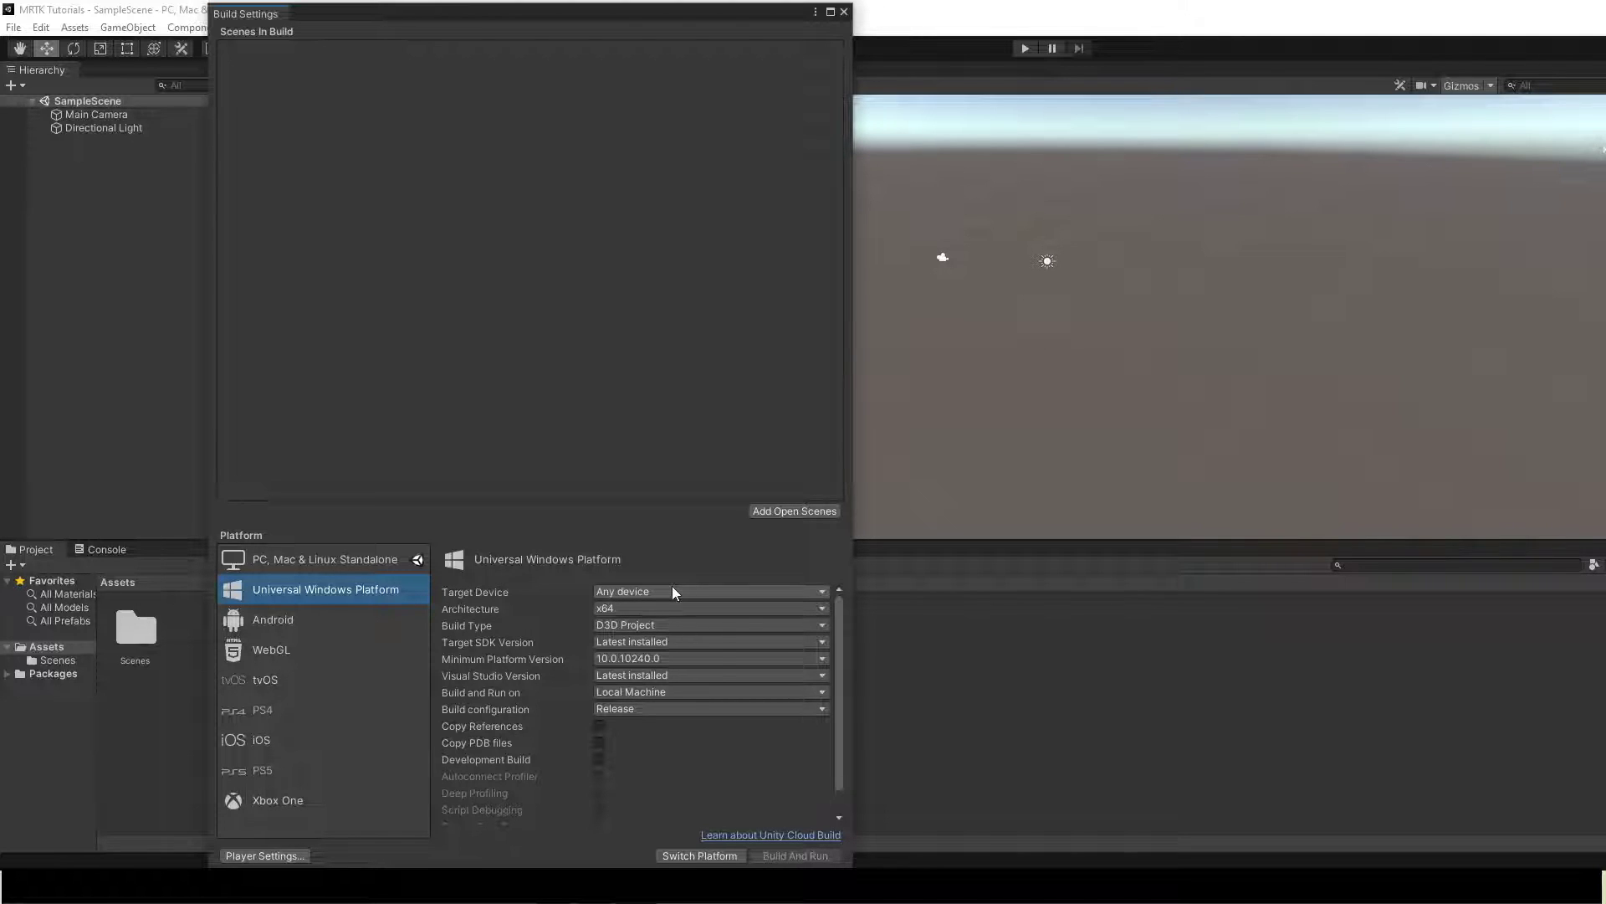
click(674, 590)
Target HoloLens with ARM64 architecture, switch the platform to UWP, and close Build Settings
click(650, 662)
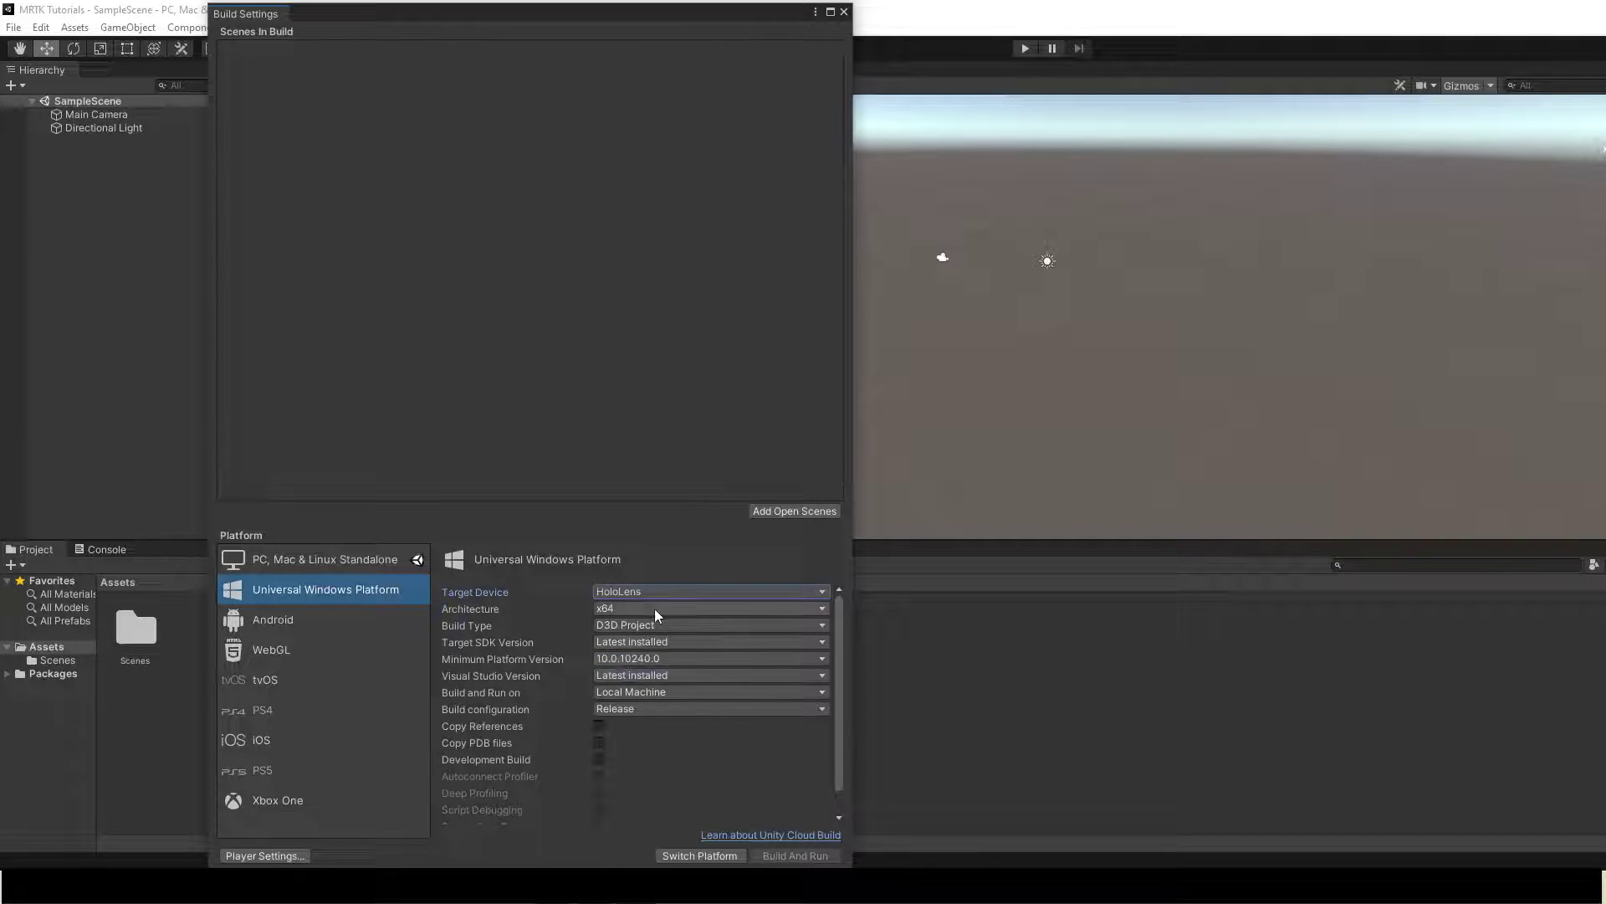
click(655, 609)
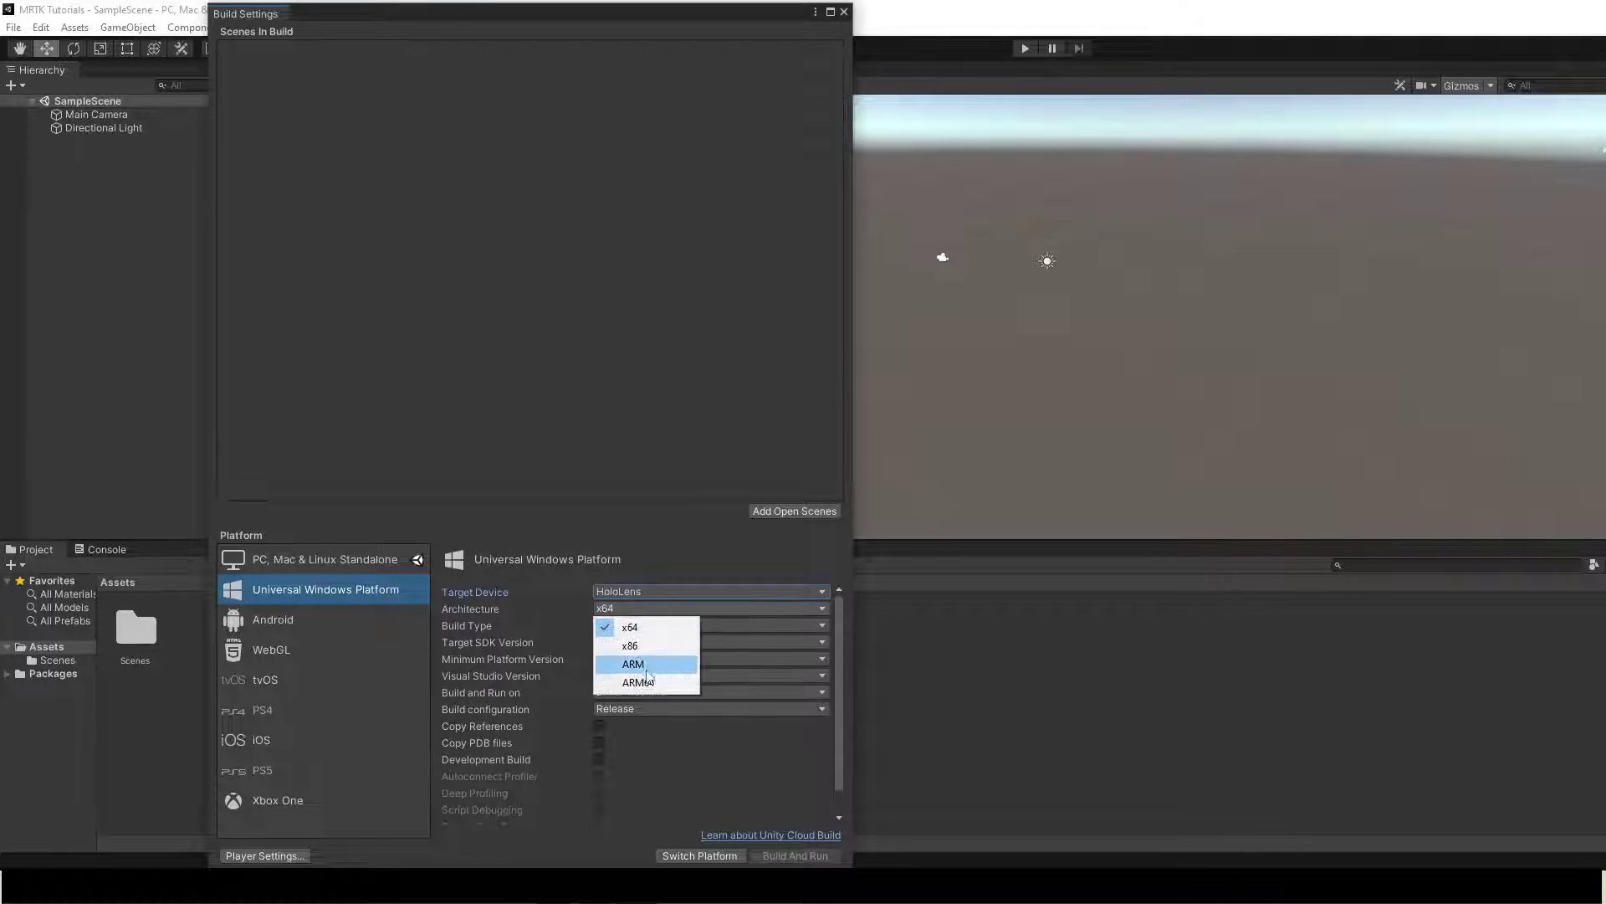
click(640, 680)
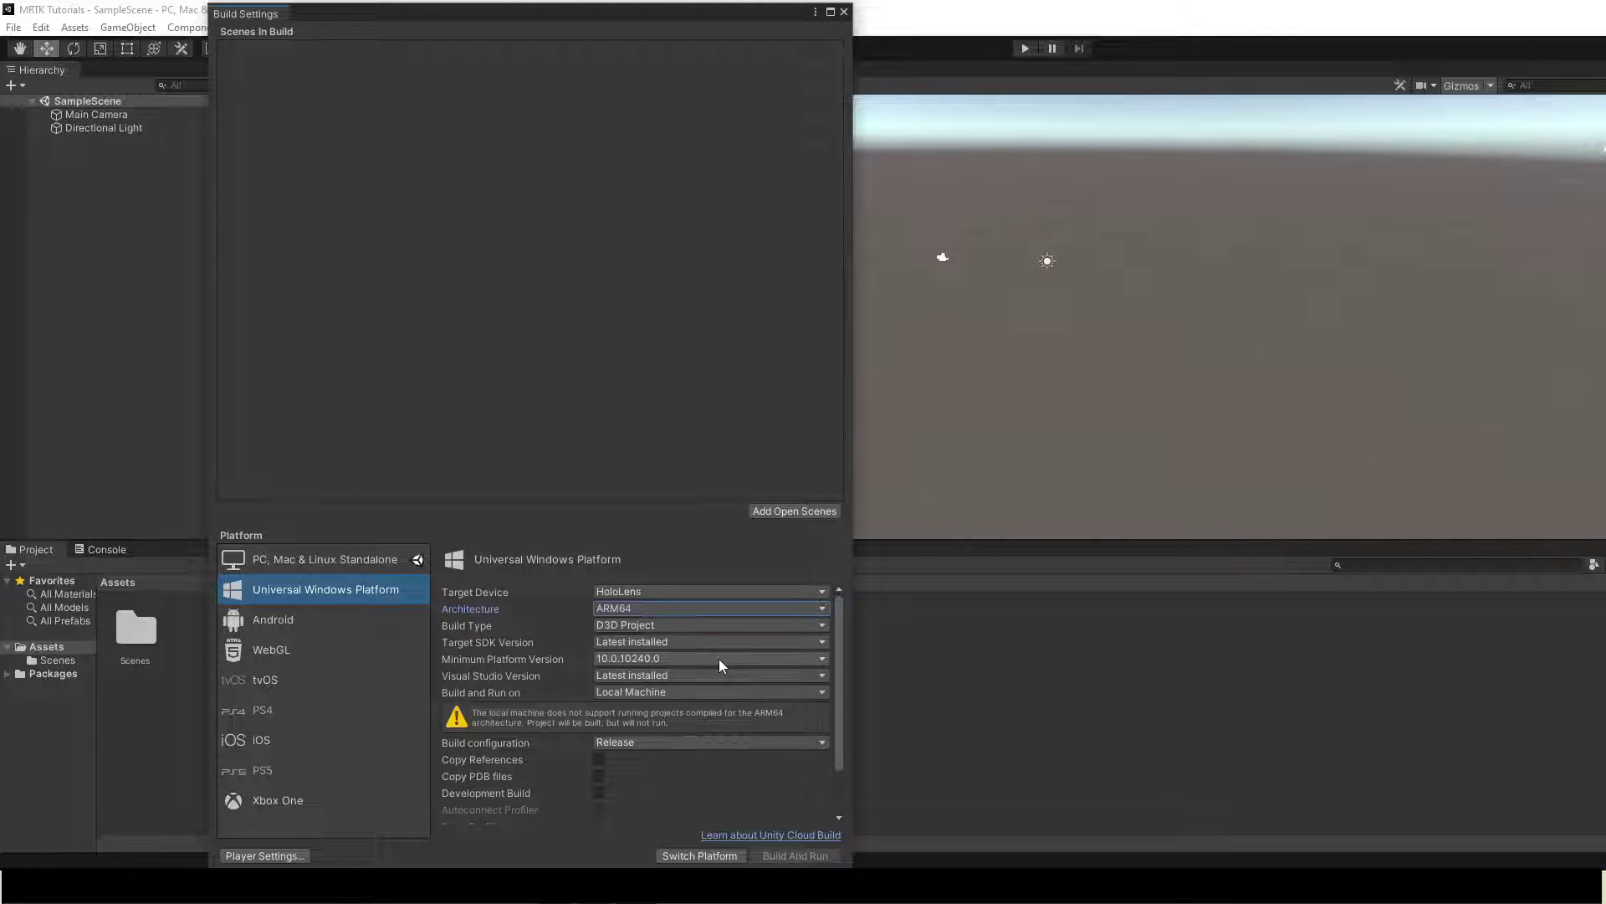
click(707, 856)
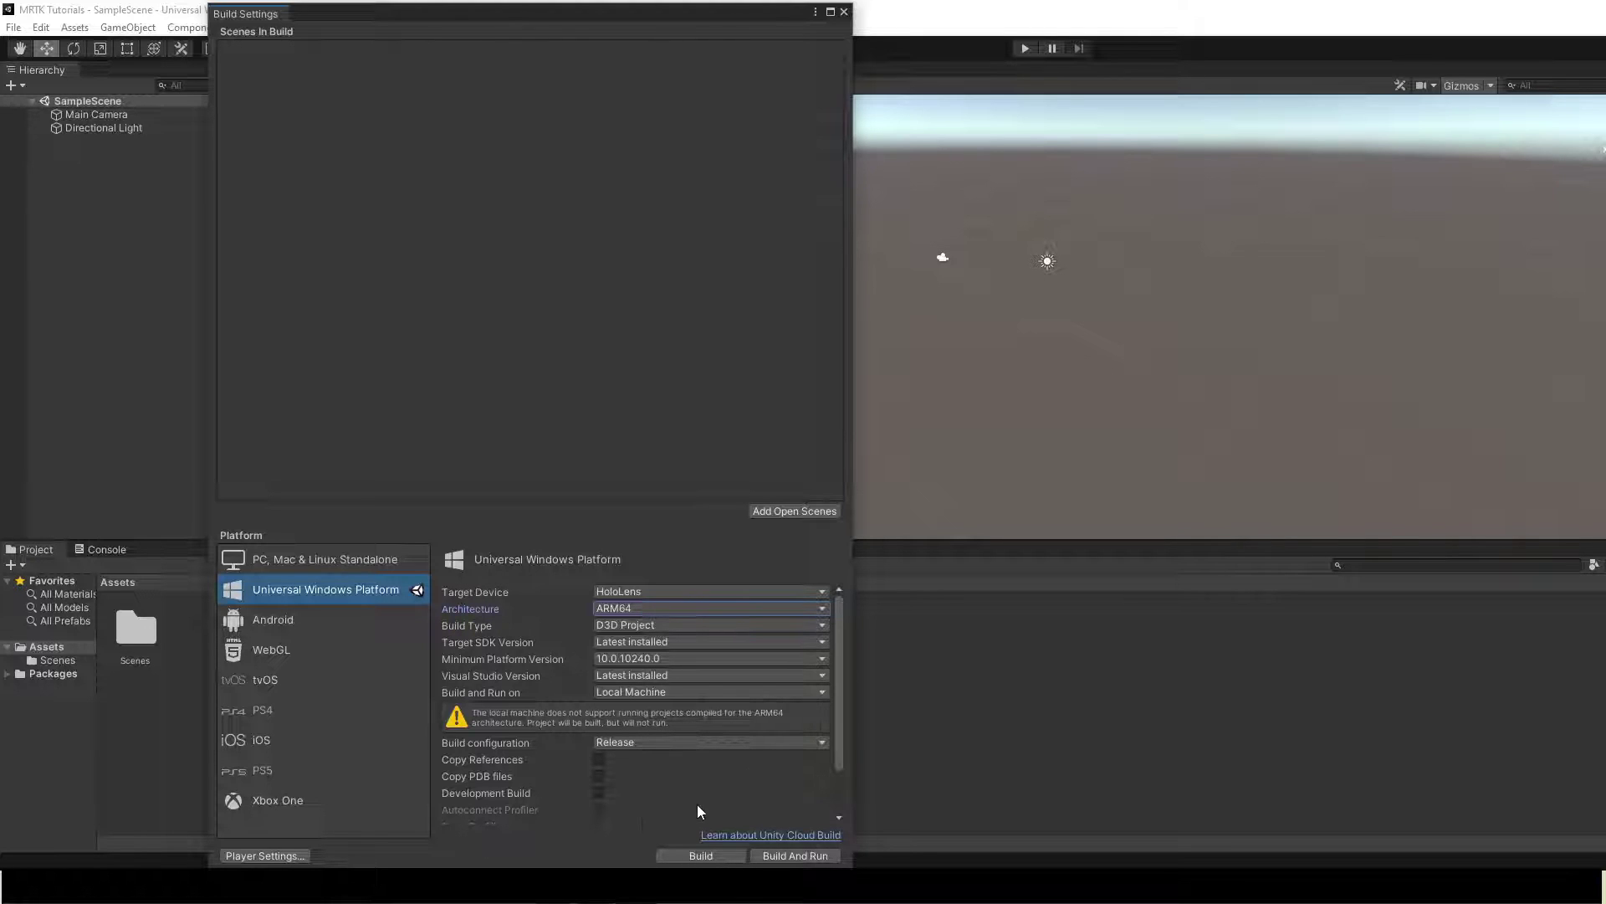
click(844, 12)
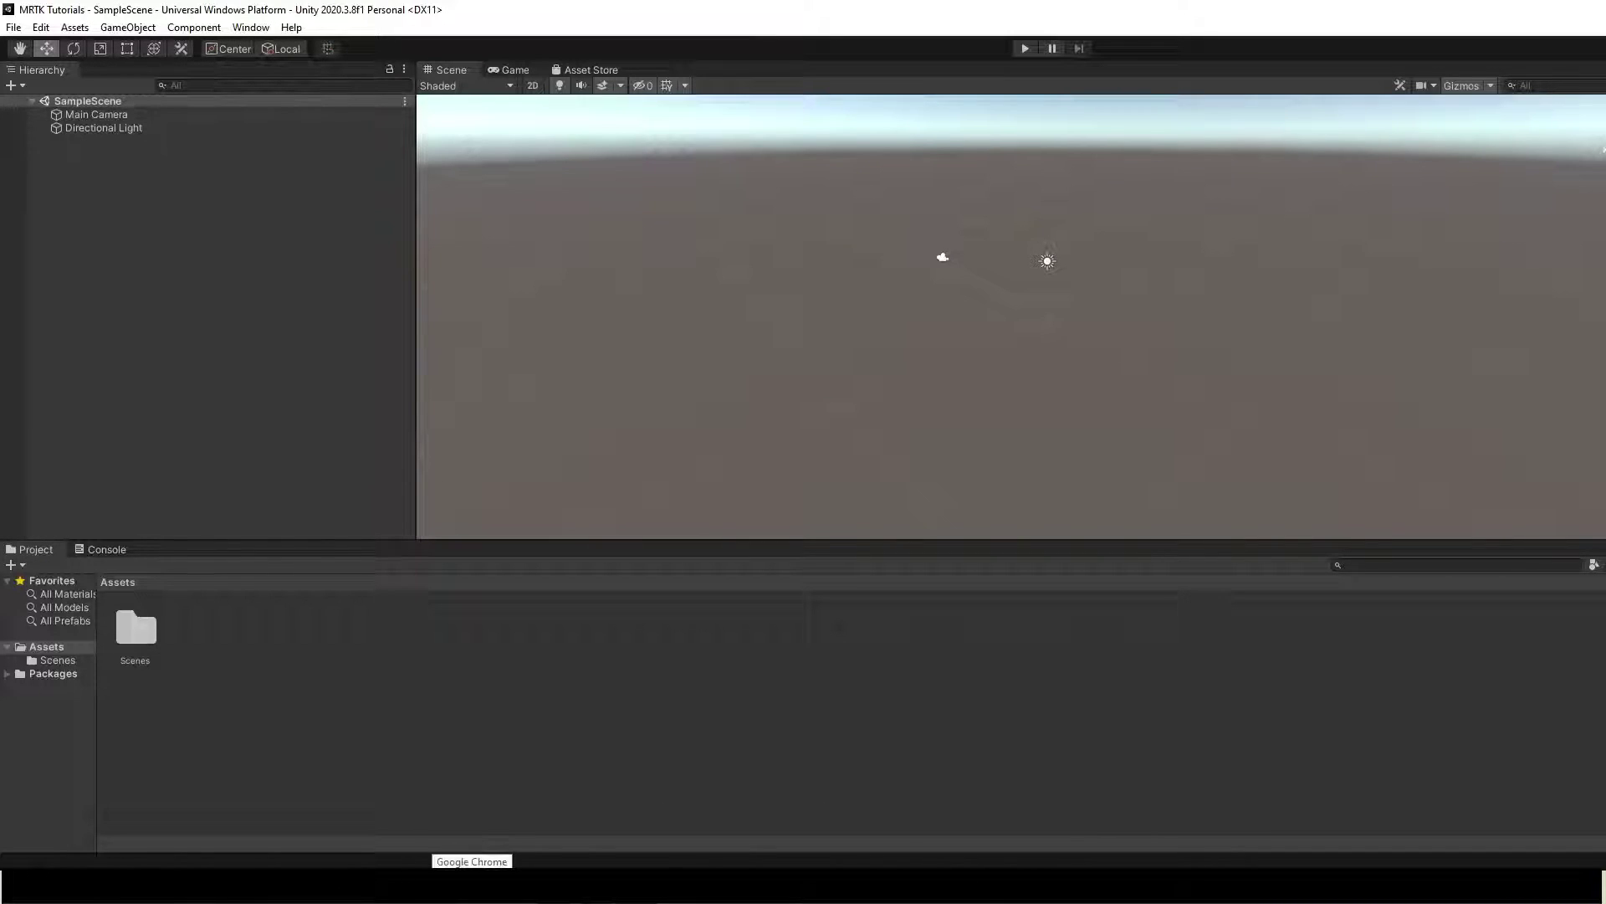
click(472, 887)
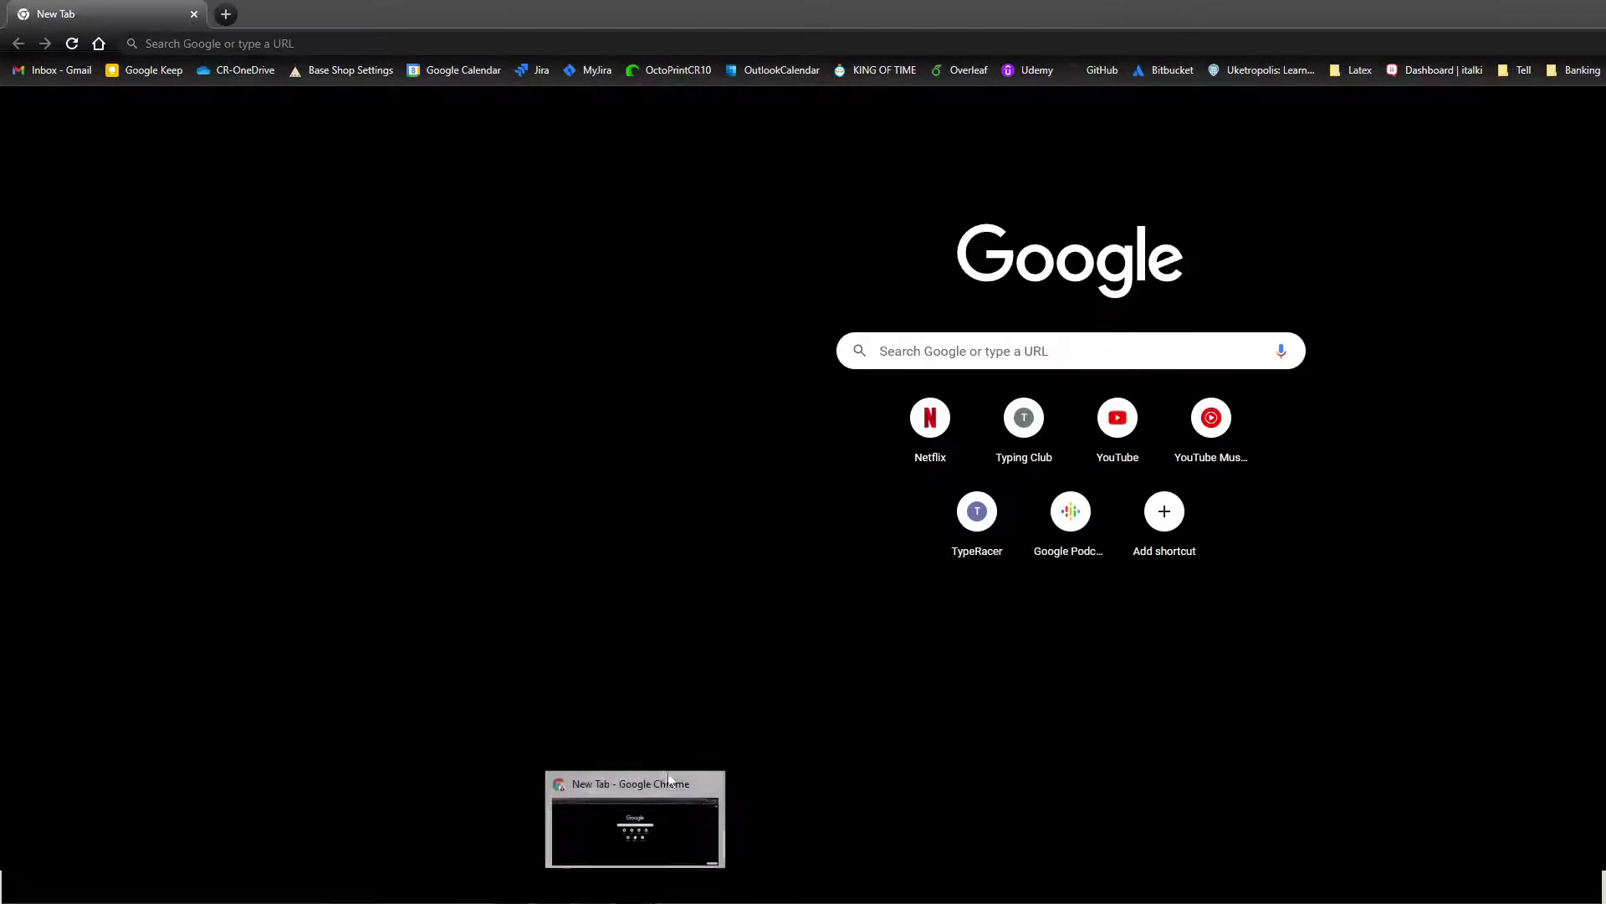
Search Chrome for 'Microsoft Download Center MRTK' and open the Mixed Reality Feature Tool page
click(251, 44)
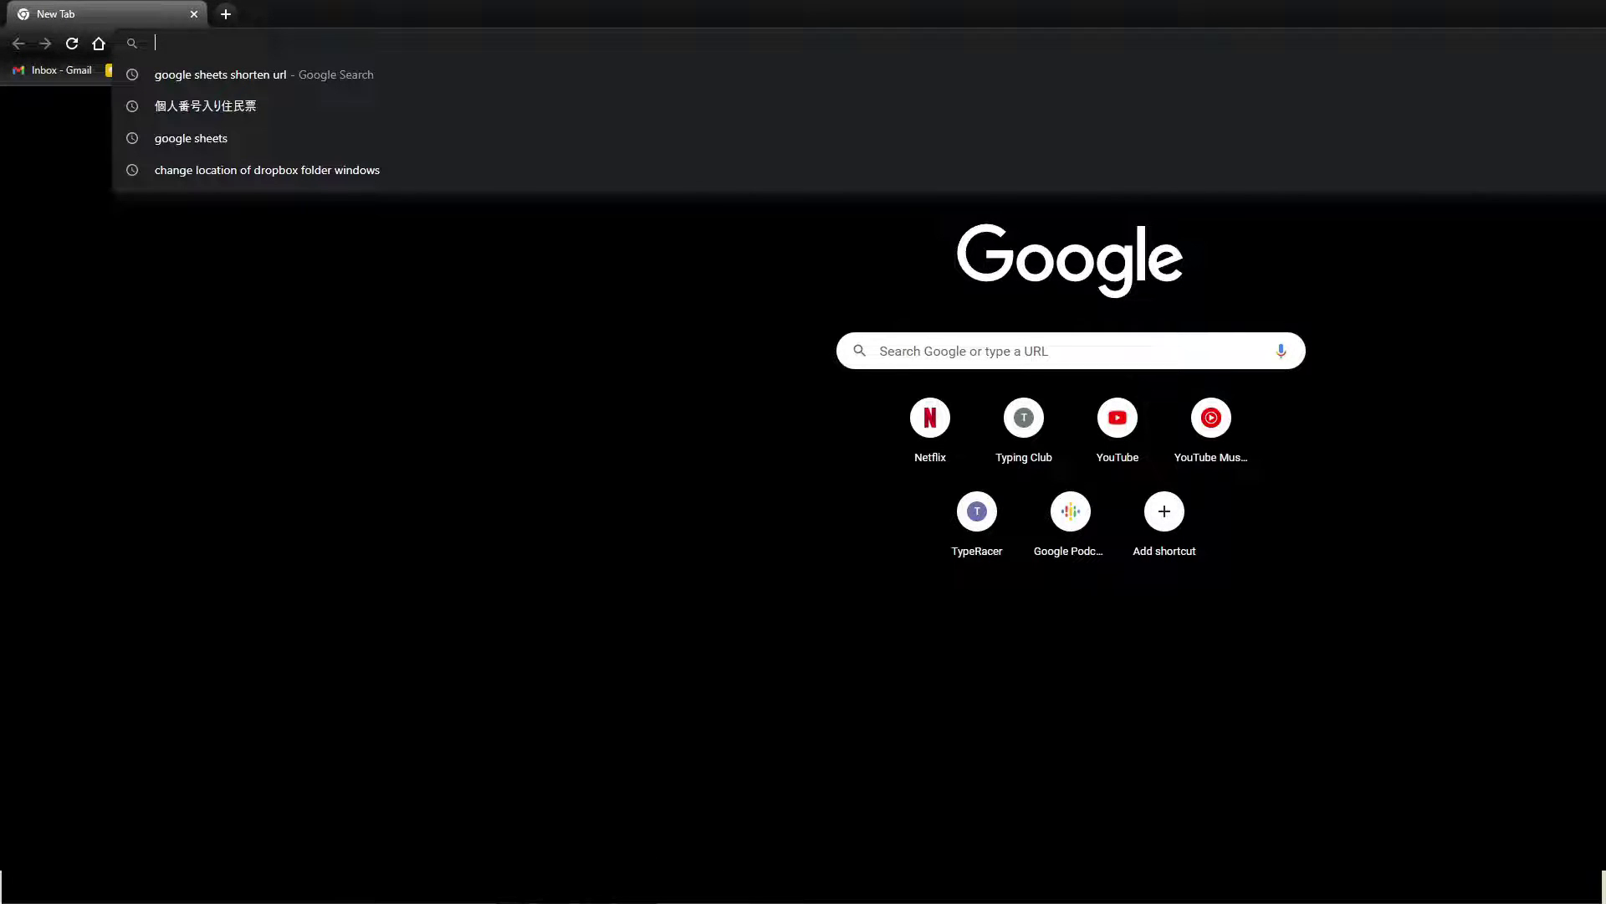
text(Microso)
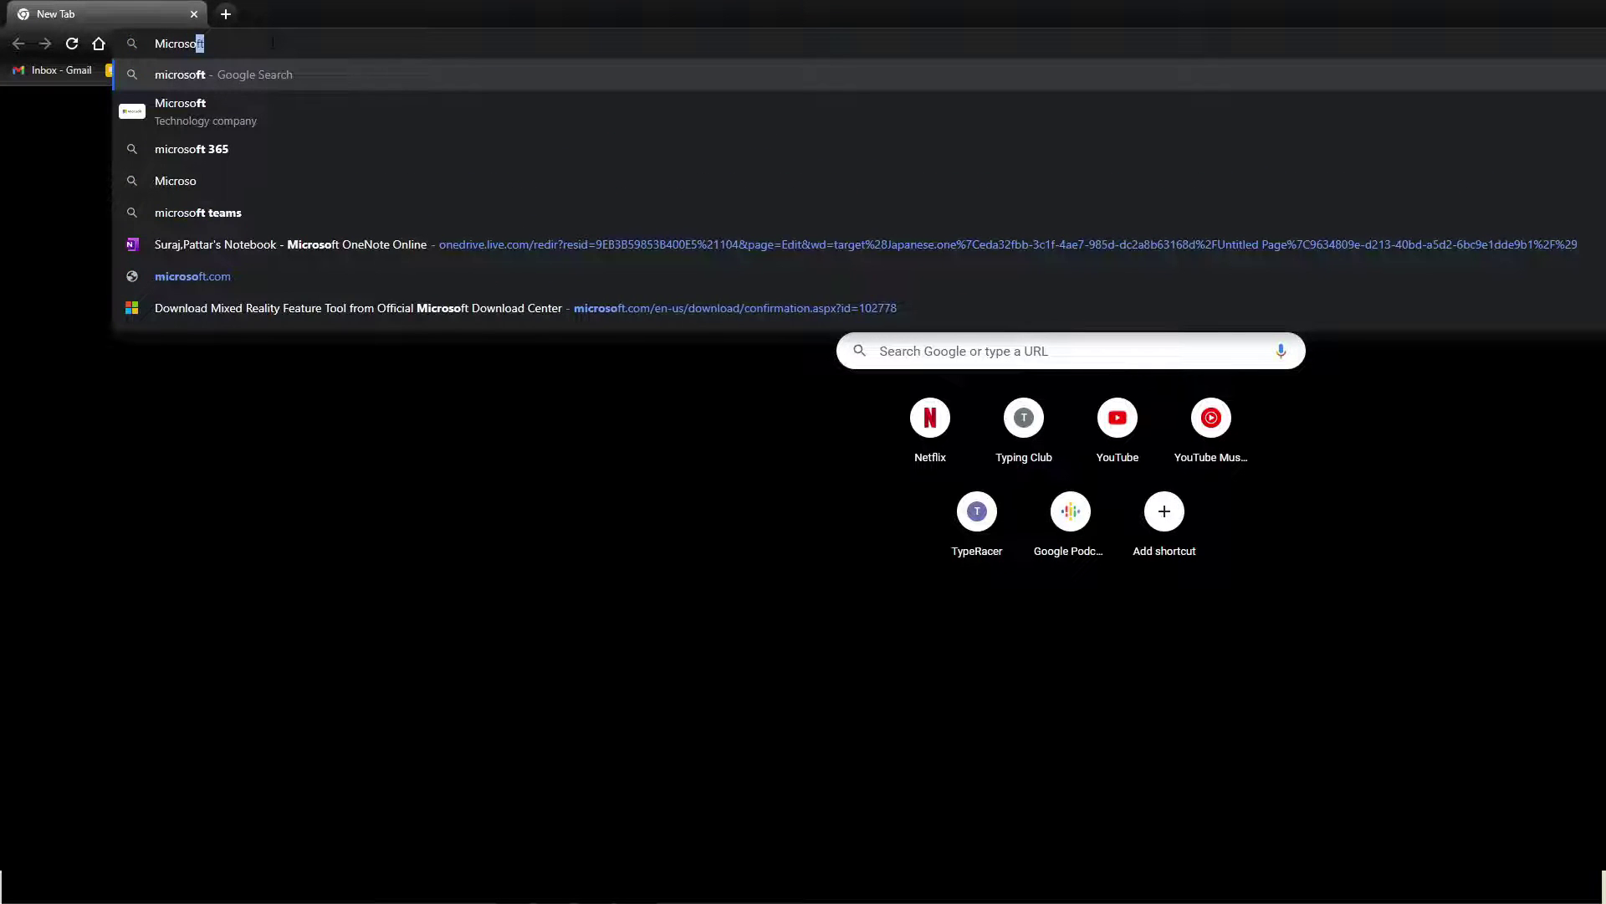
text(ft Download)
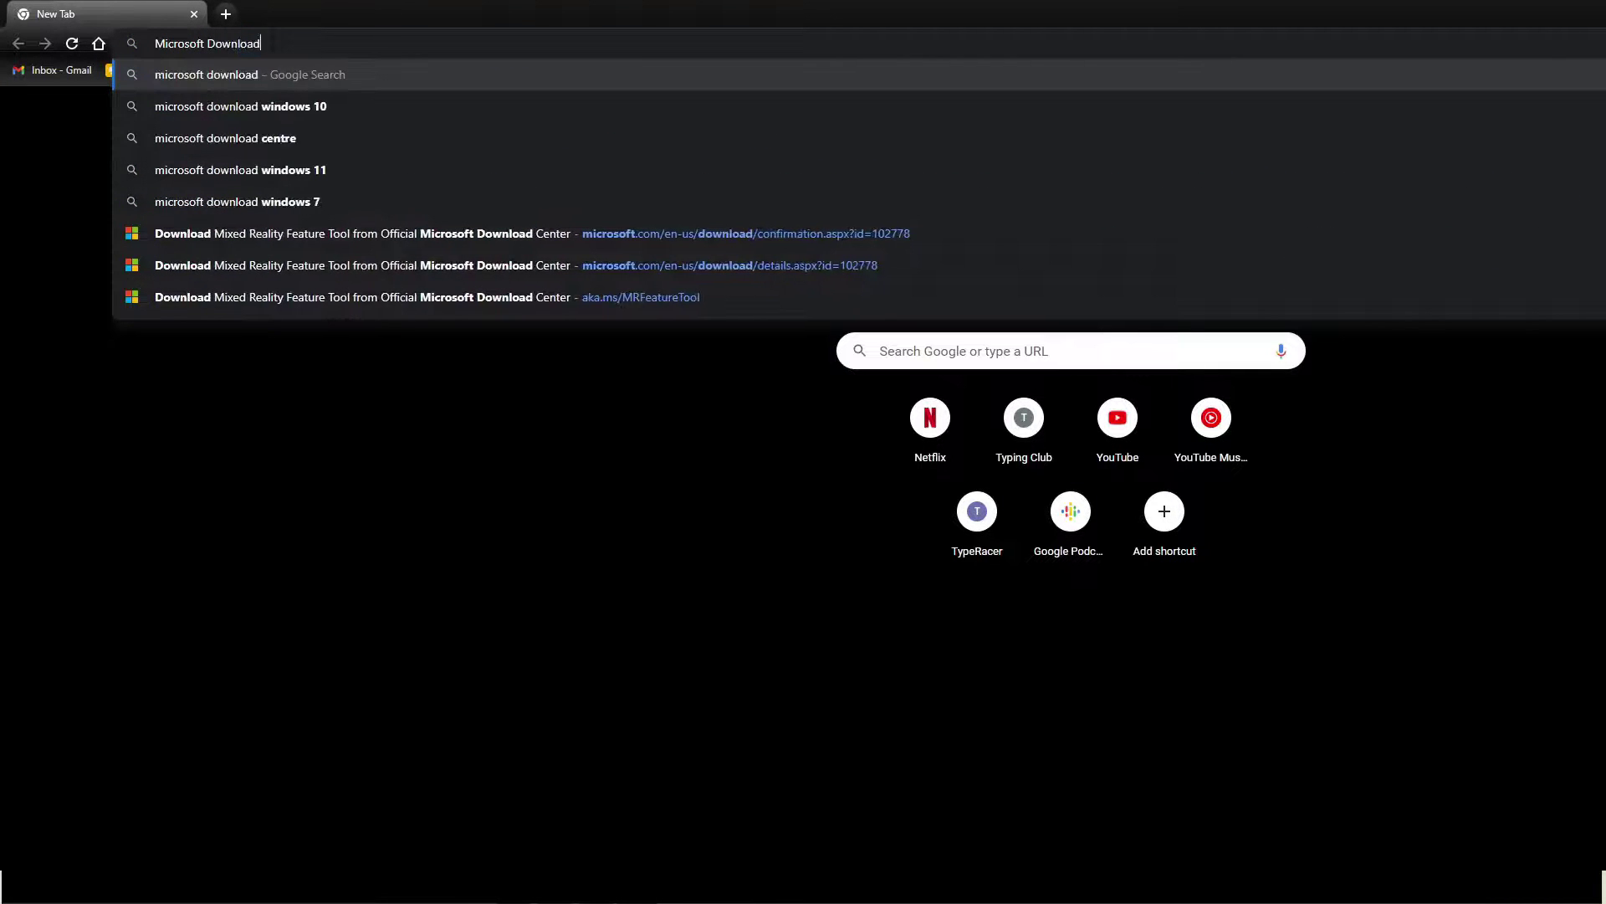
text( Center MRTK)
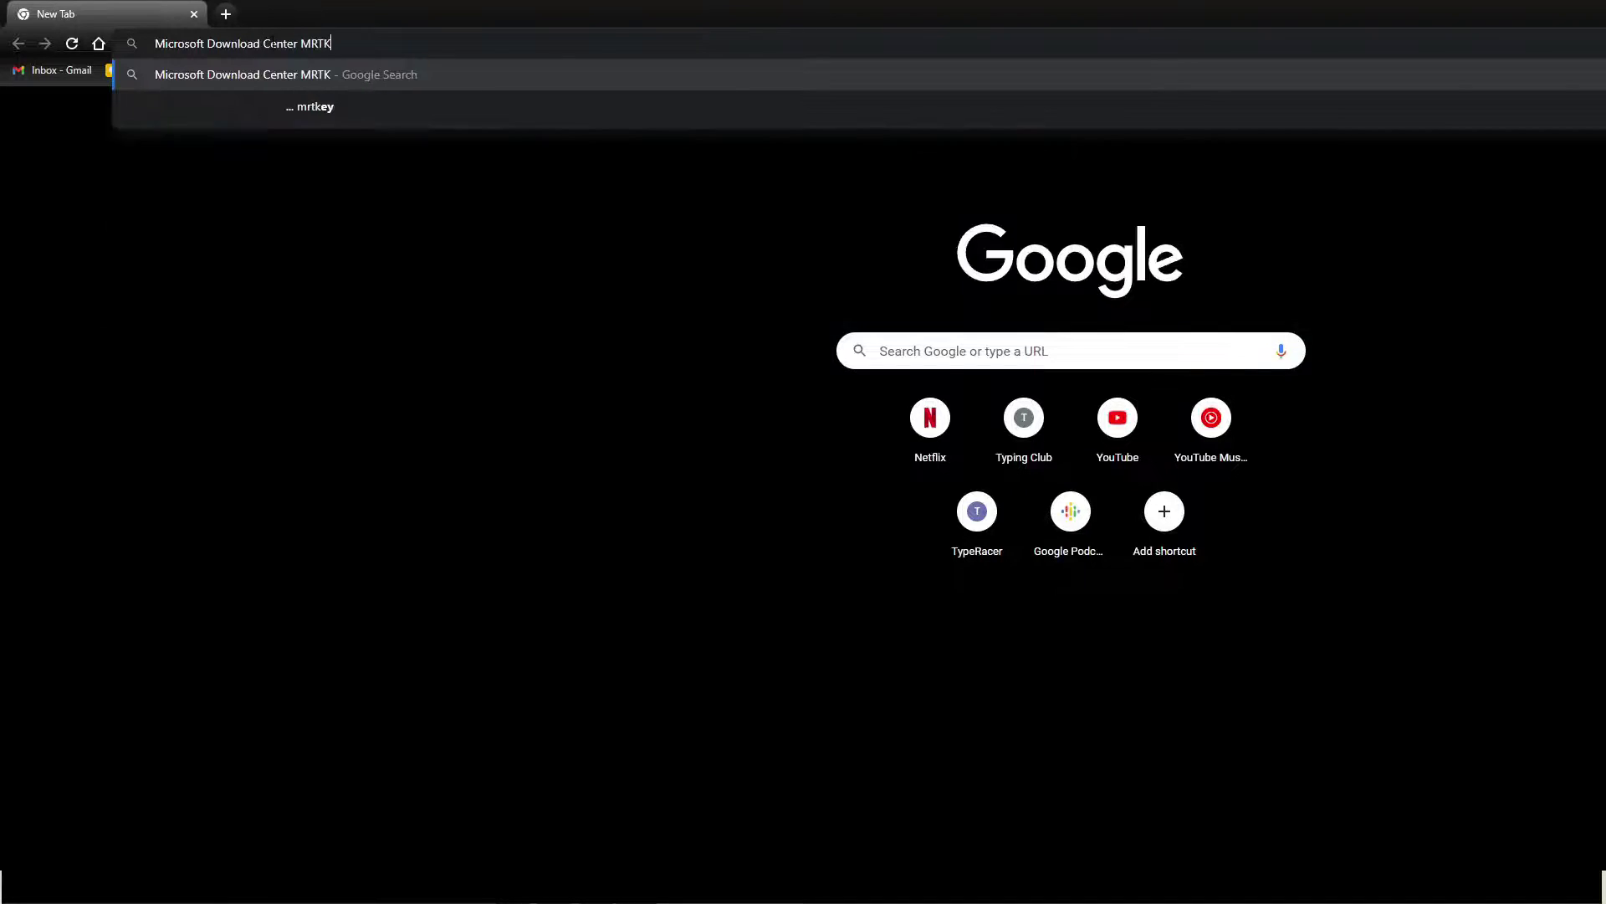
key(Return)
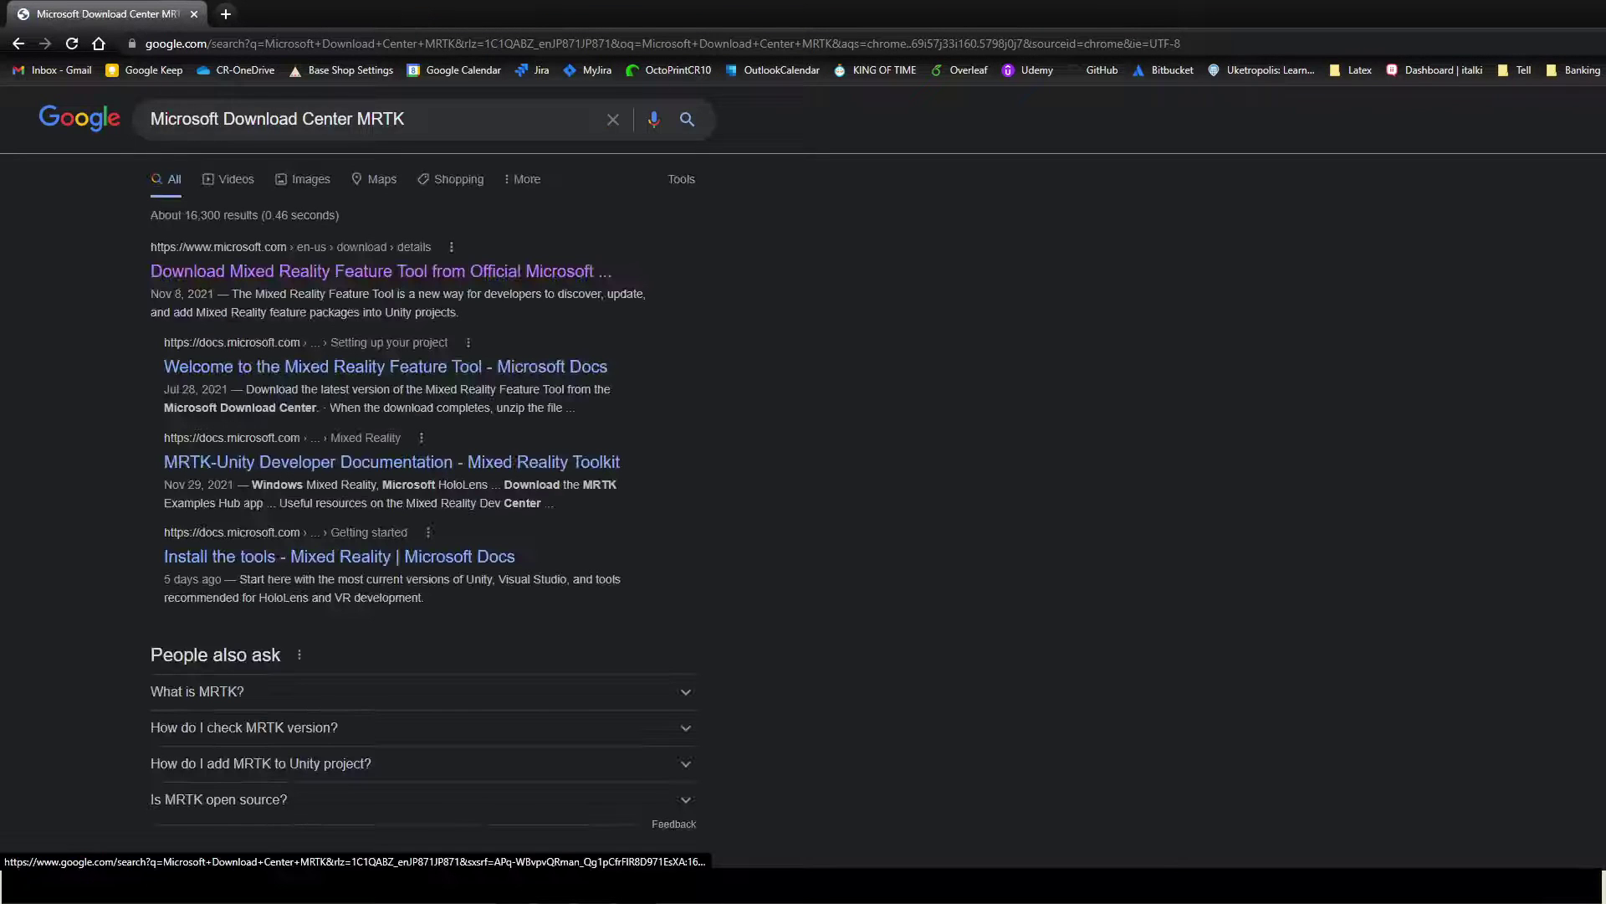
middle_click(294, 276)
key(ctrl+Tab)
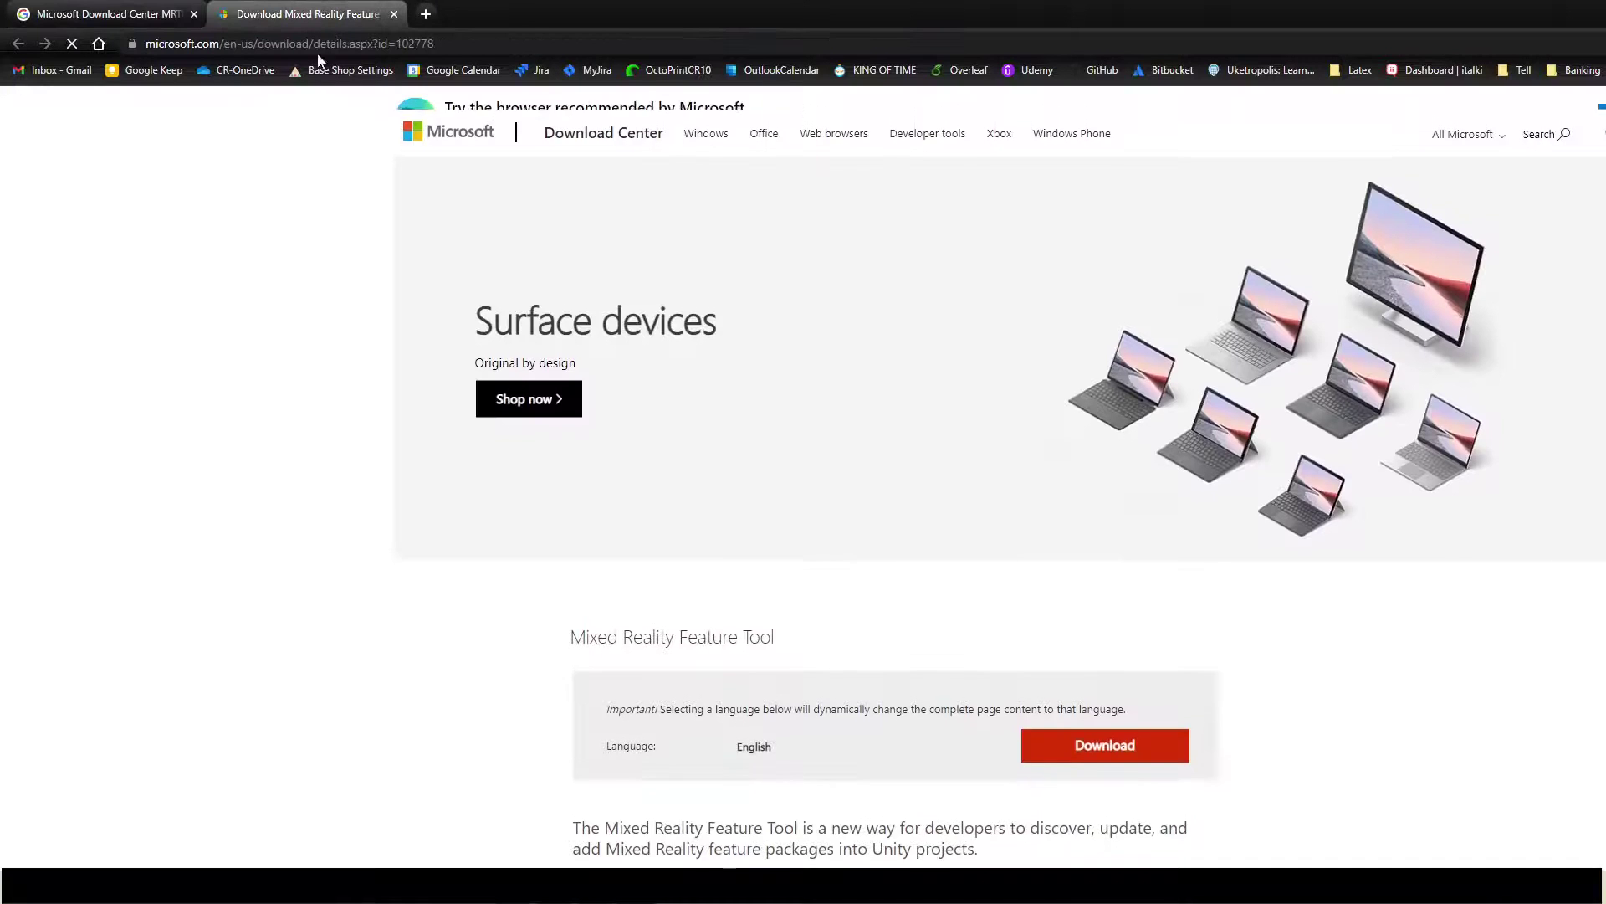
Download MixedRealityFeatureTool-1.0.2111.0-Preview.zip into the Downloads folder
scroll(201, 527, down, 2)
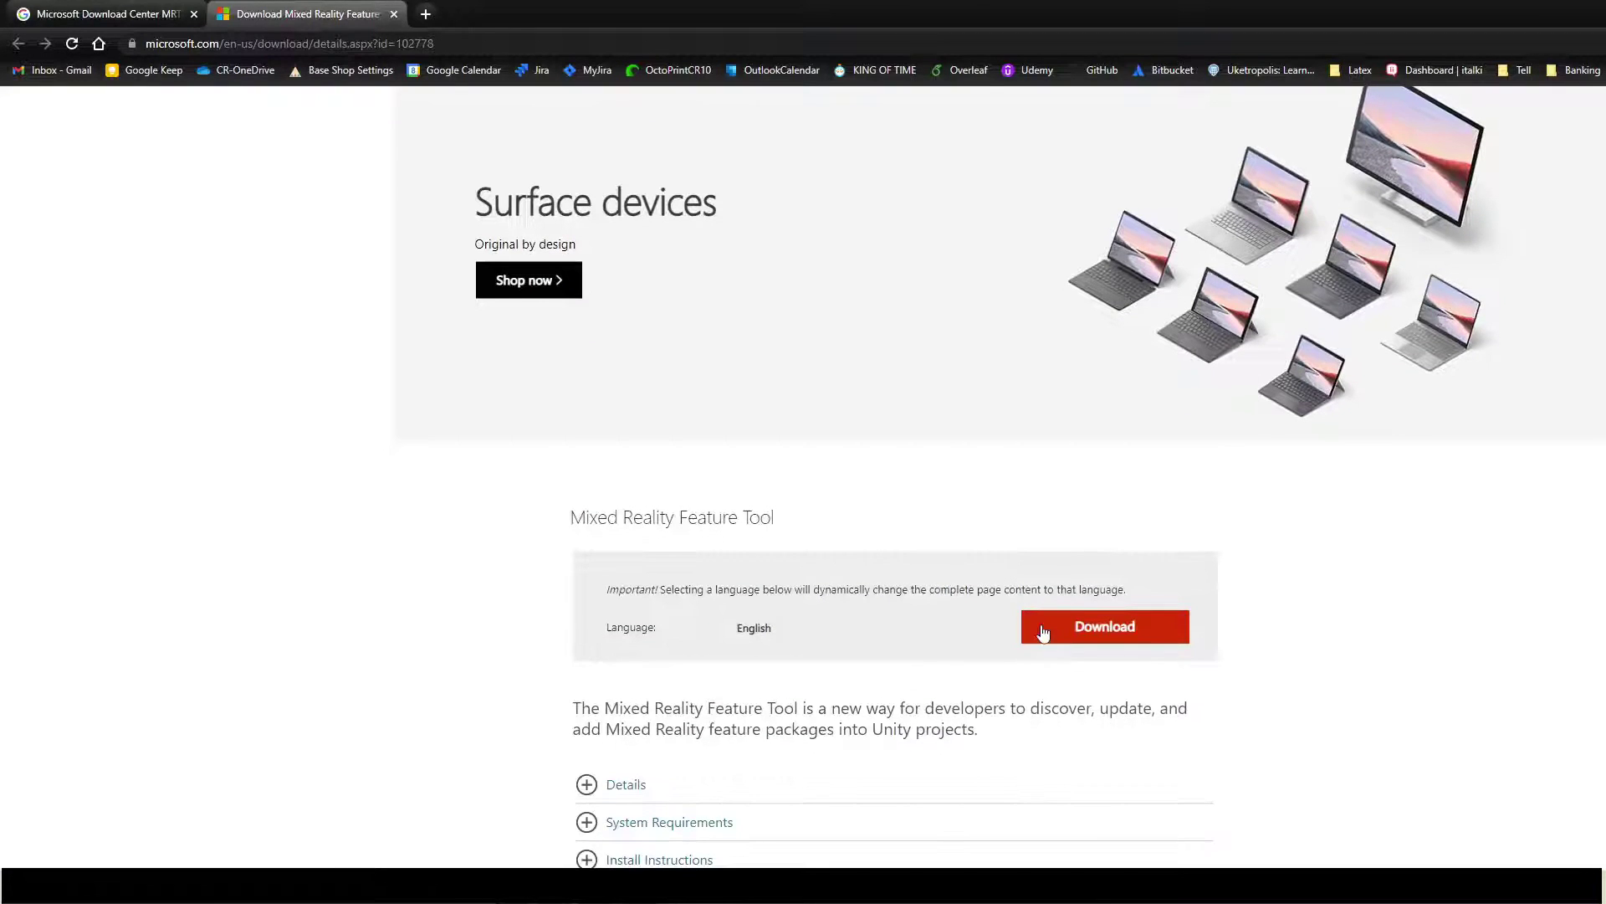
click(1159, 626)
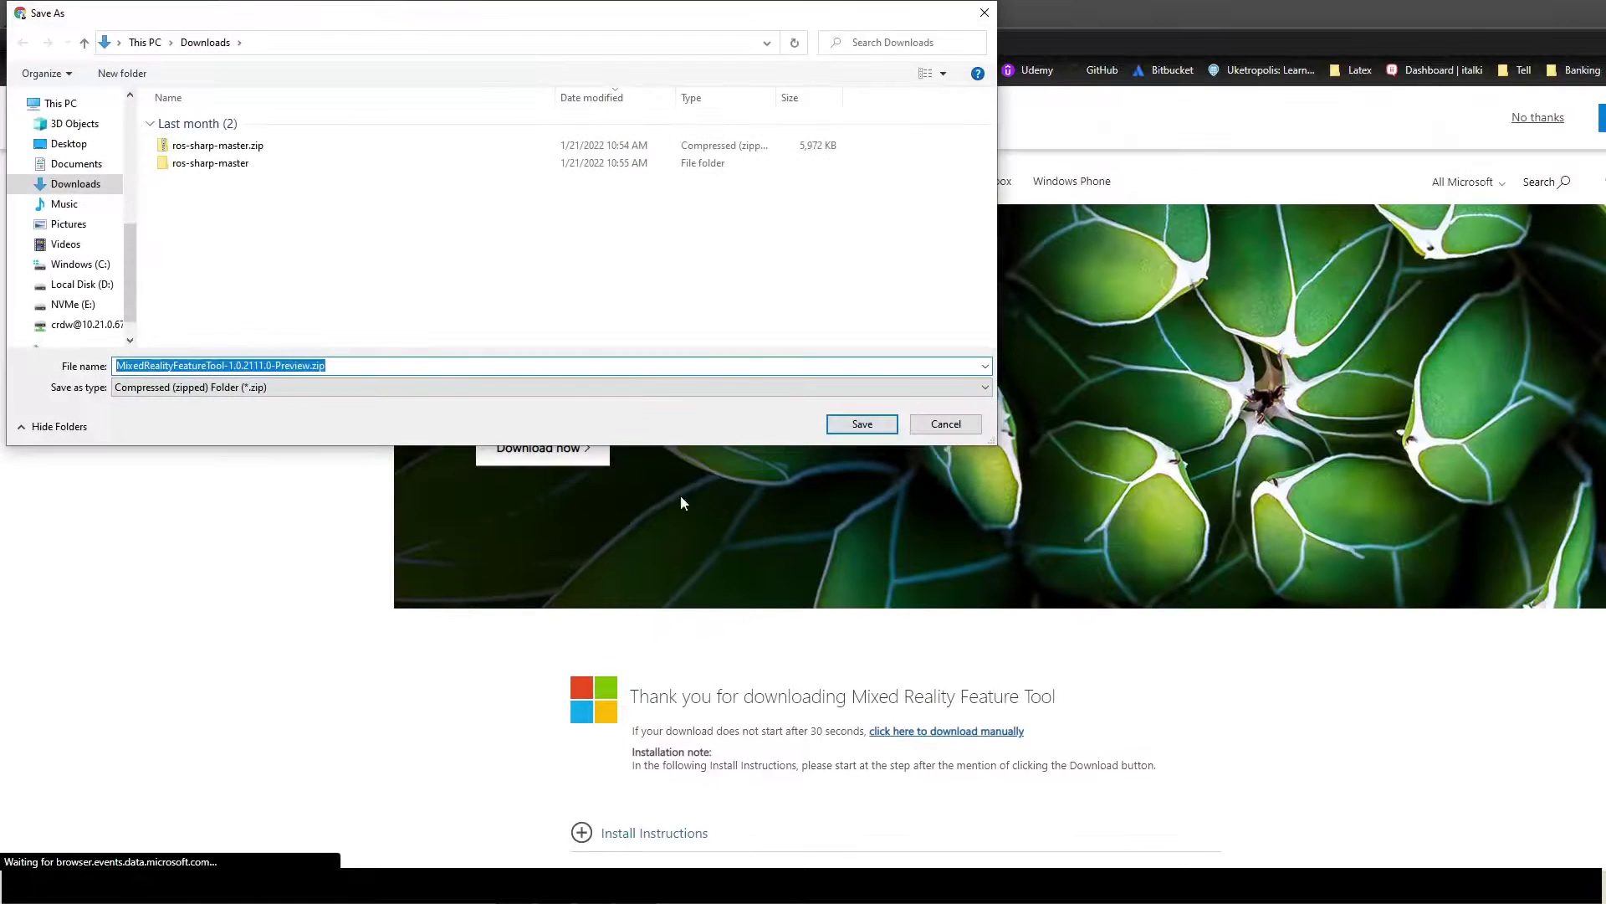
click(854, 425)
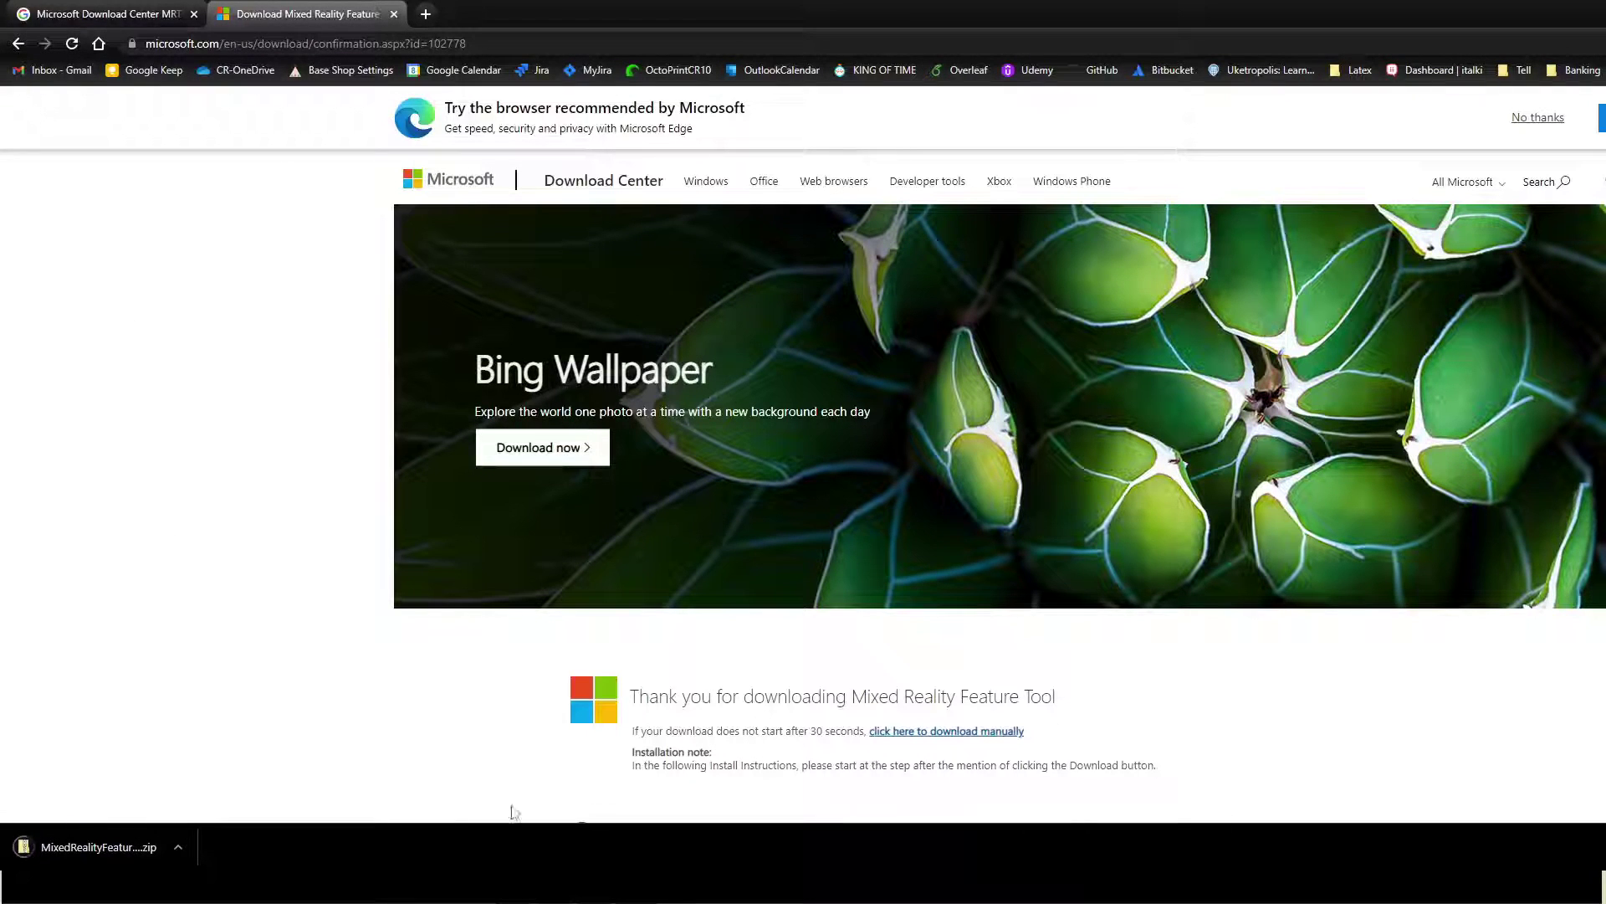
key(super+e)
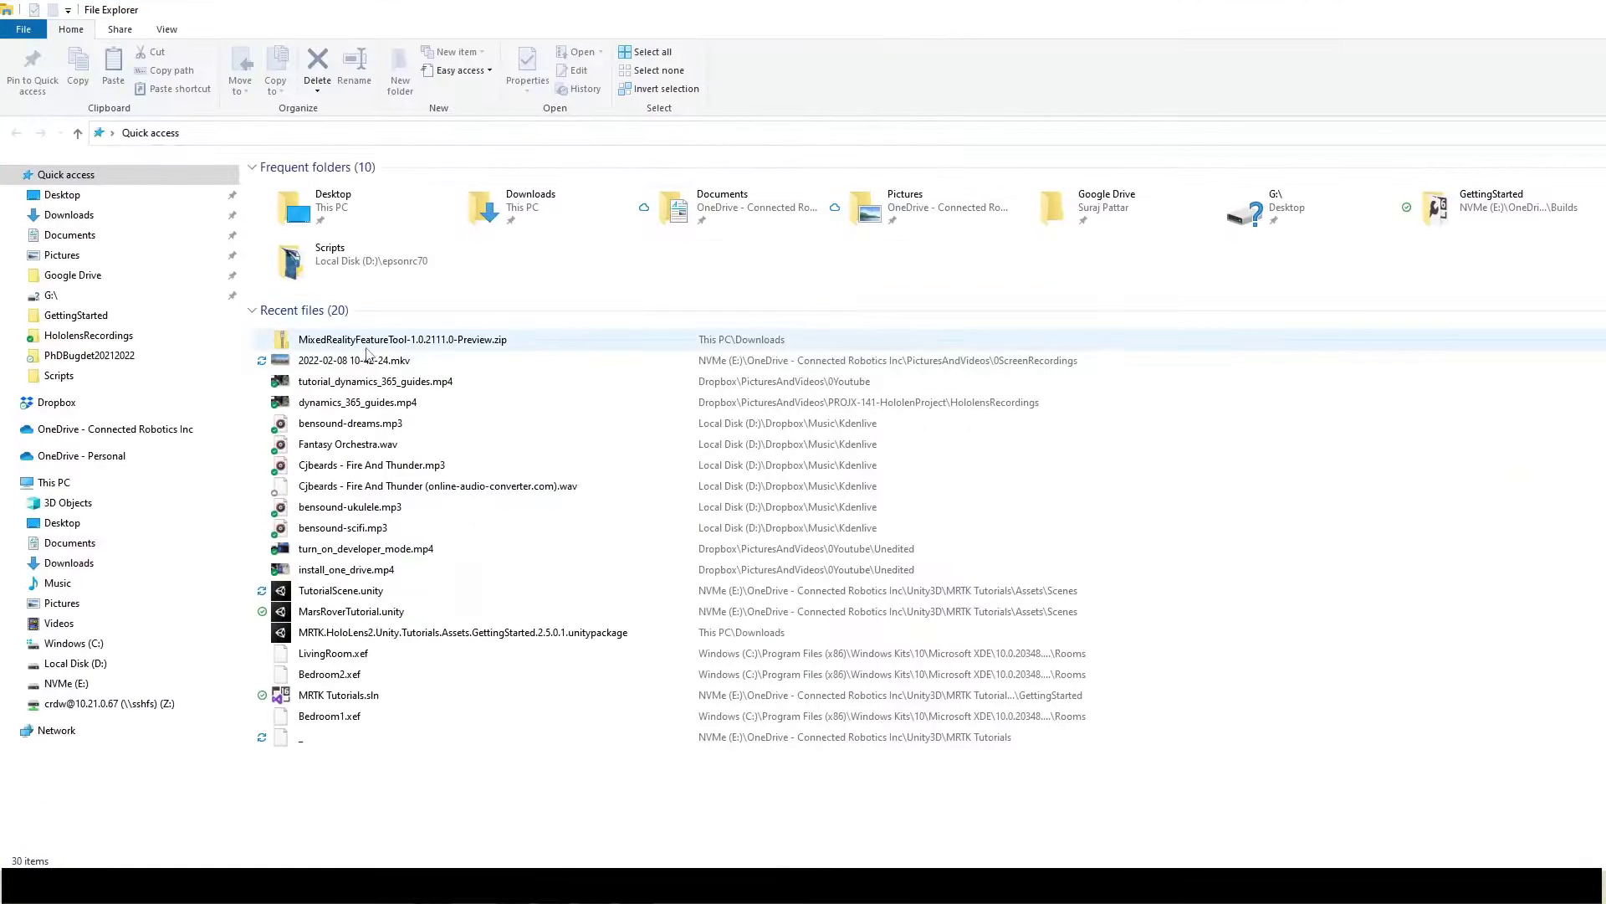
Extract the Mixed Reality Feature Tool zip into its default folder
click(371, 342)
right_click(372, 341)
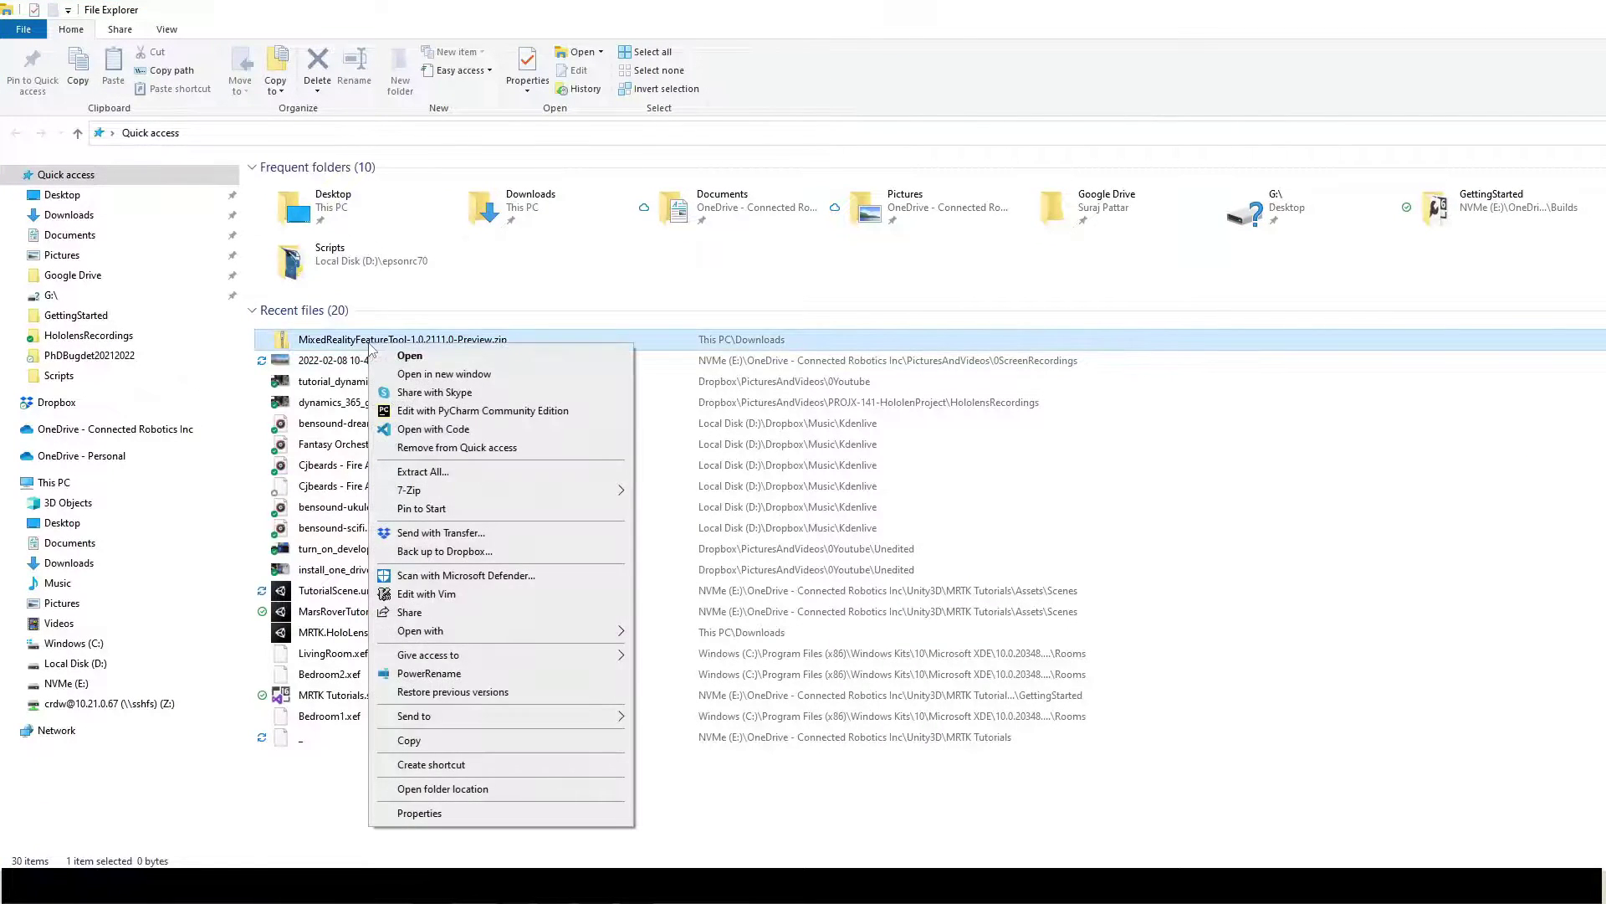
click(484, 482)
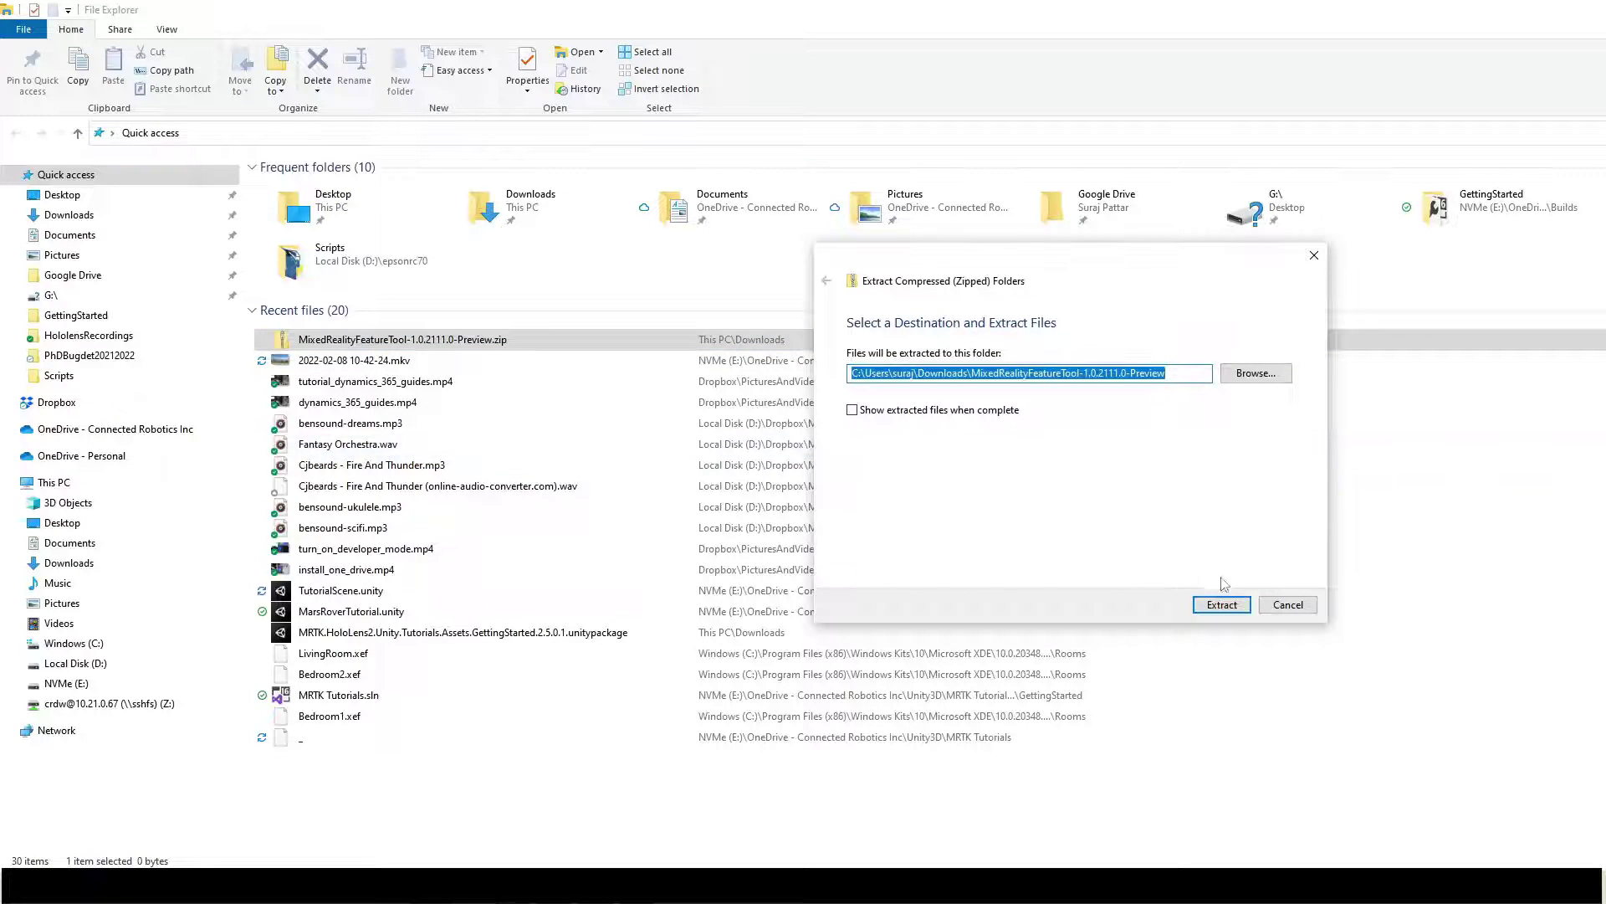
click(1222, 605)
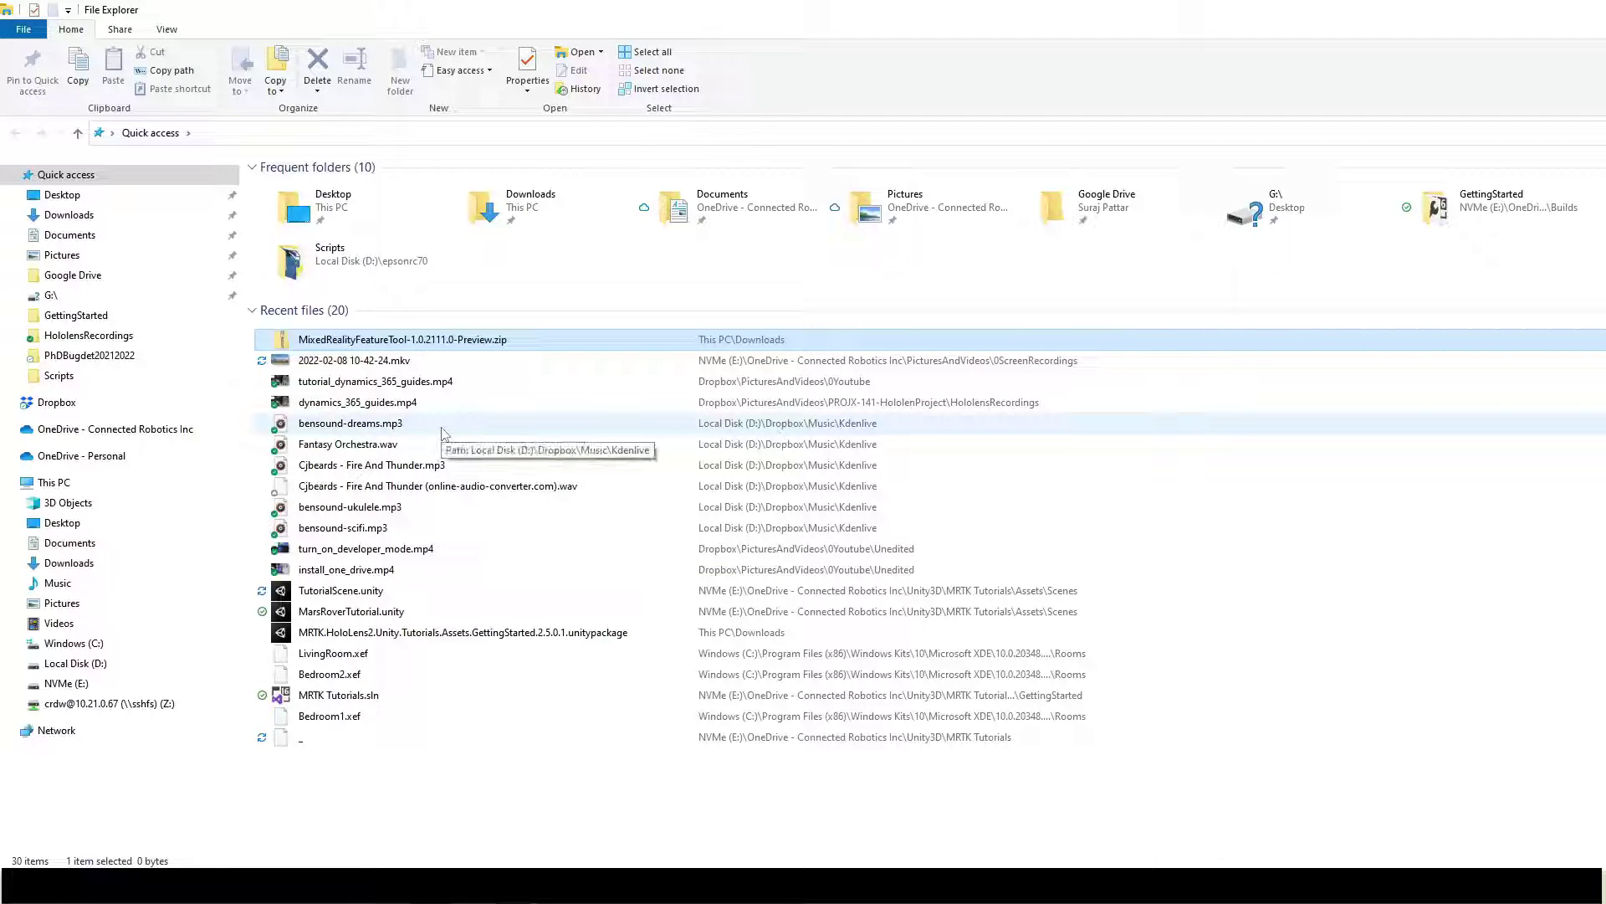
Place the MixedRealityFeatureTool-1.0.2111.0-Preview folder on the desktop and run MixedRealityFeatureTool.exe
click(67, 562)
click(402, 244)
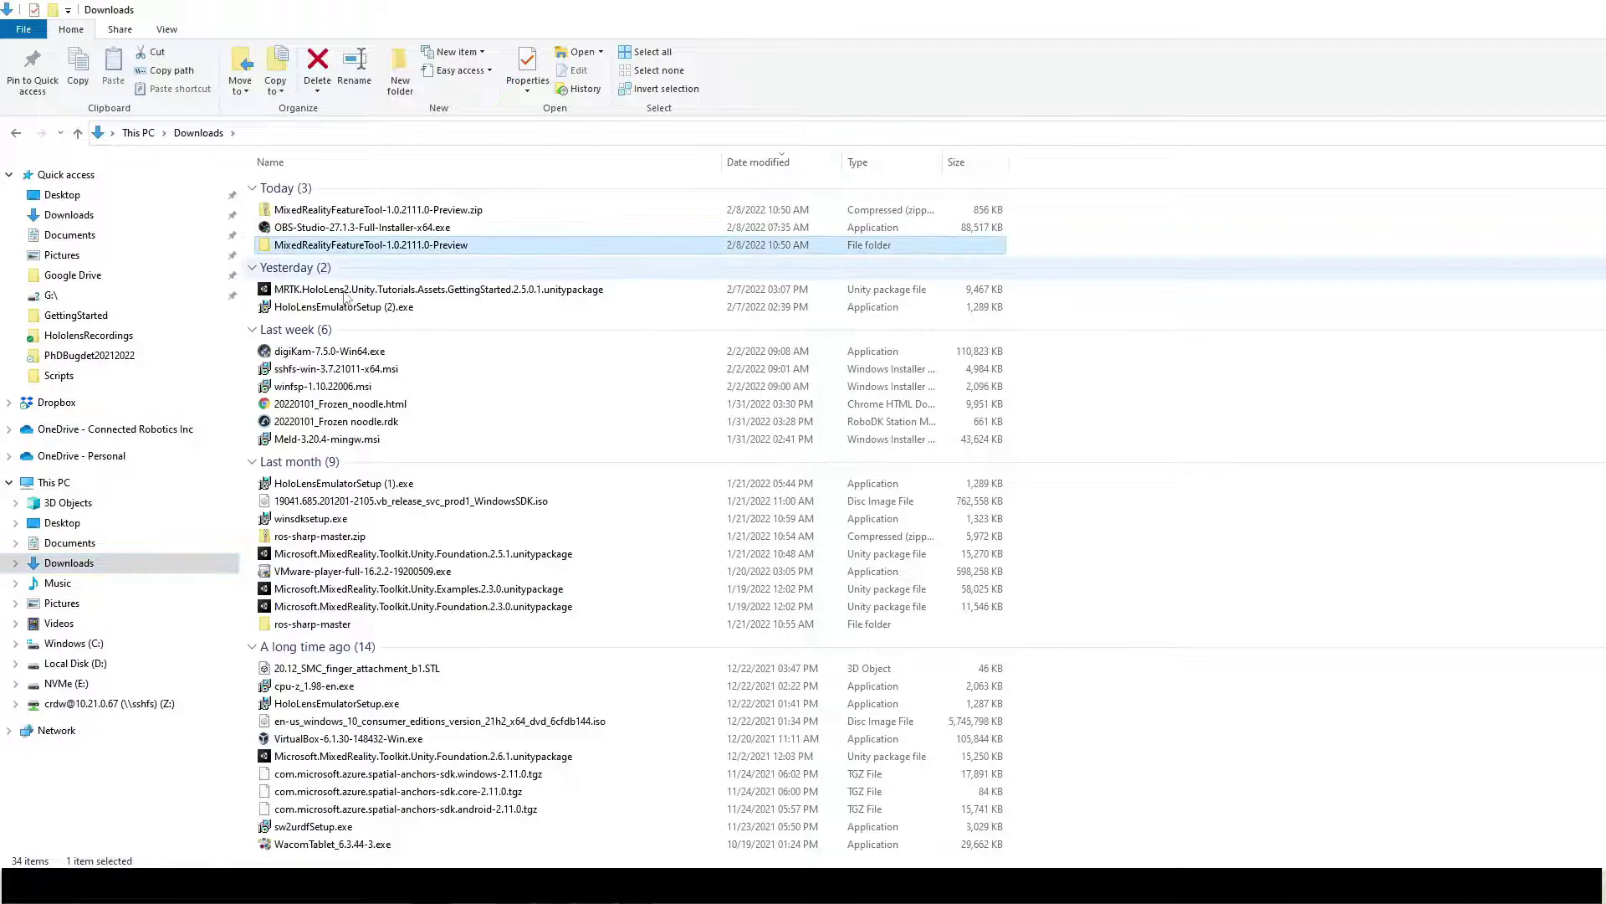
key(super+d)
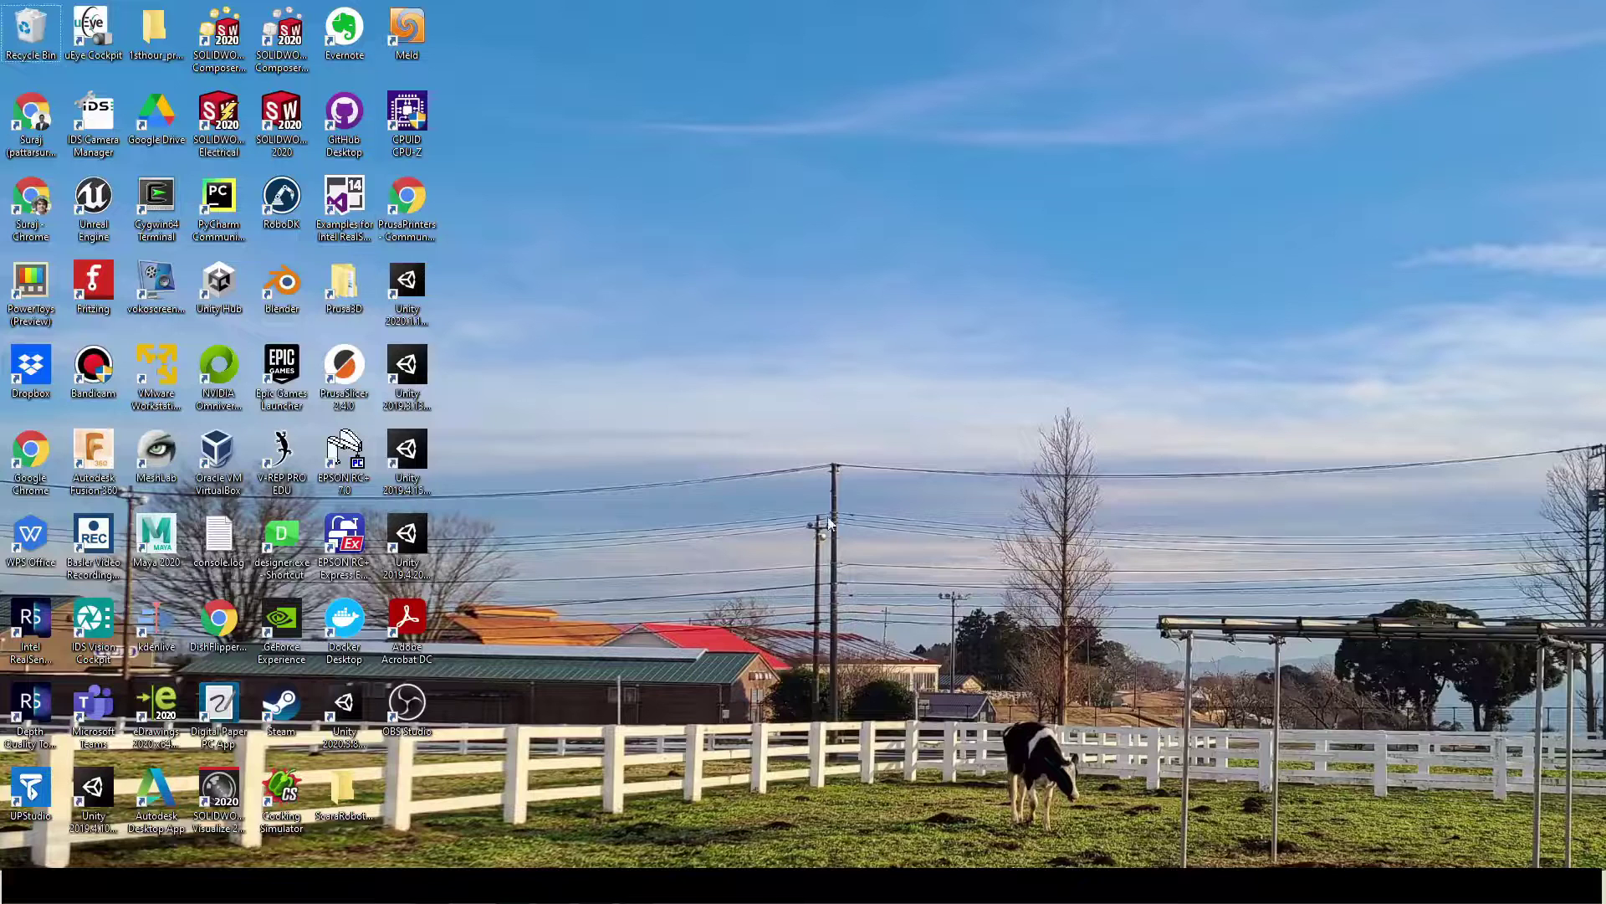
key(ctrl+v)
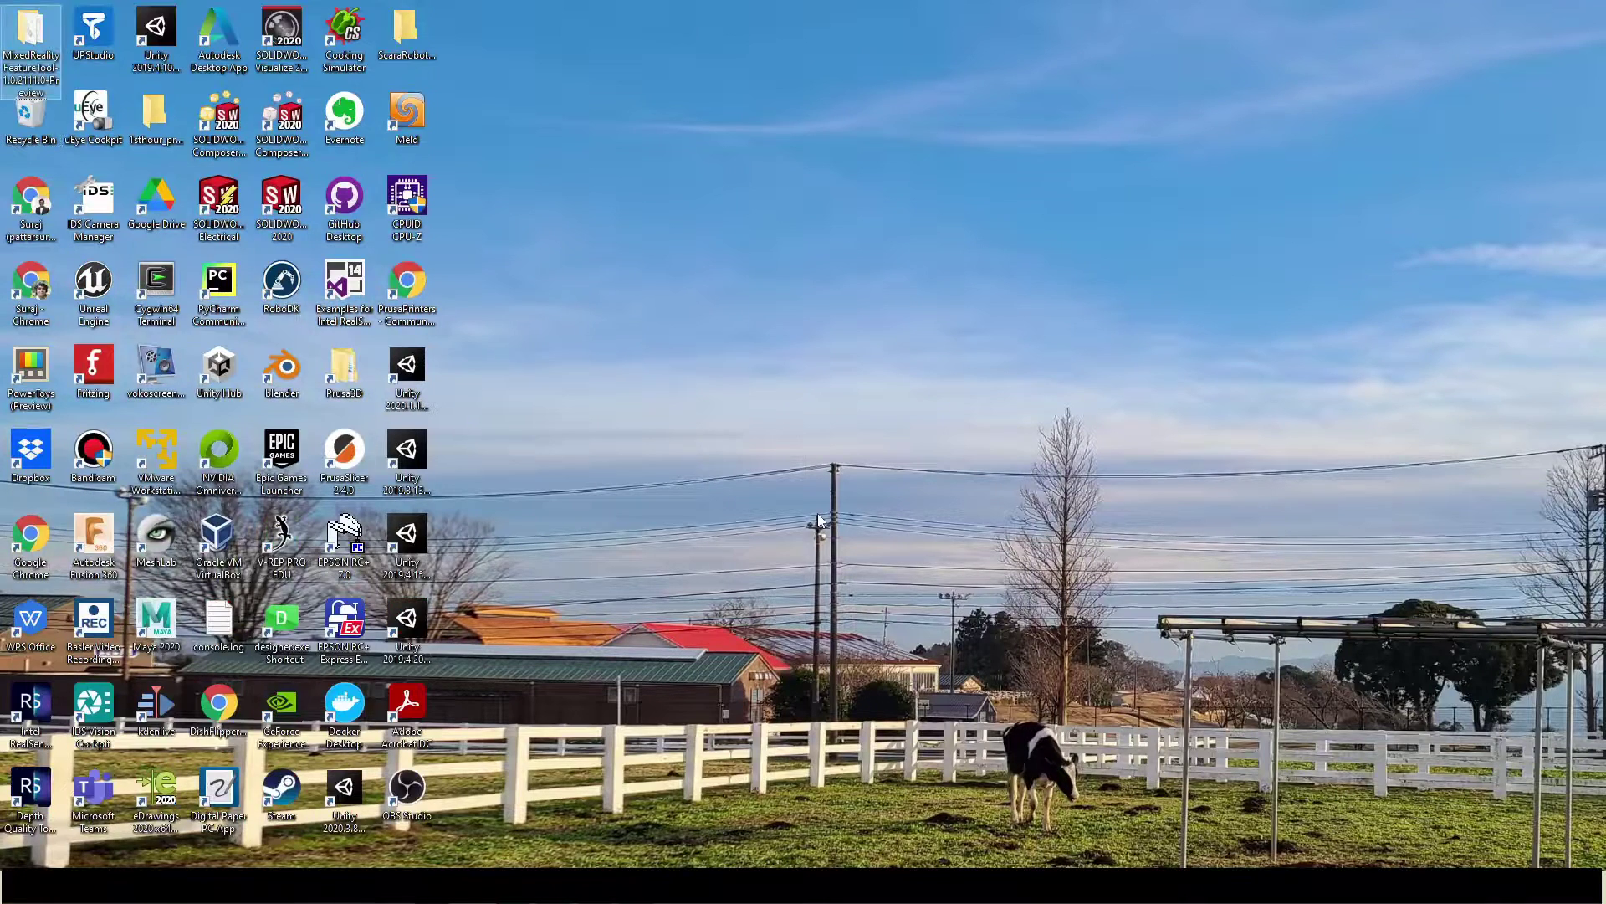
click(818, 521)
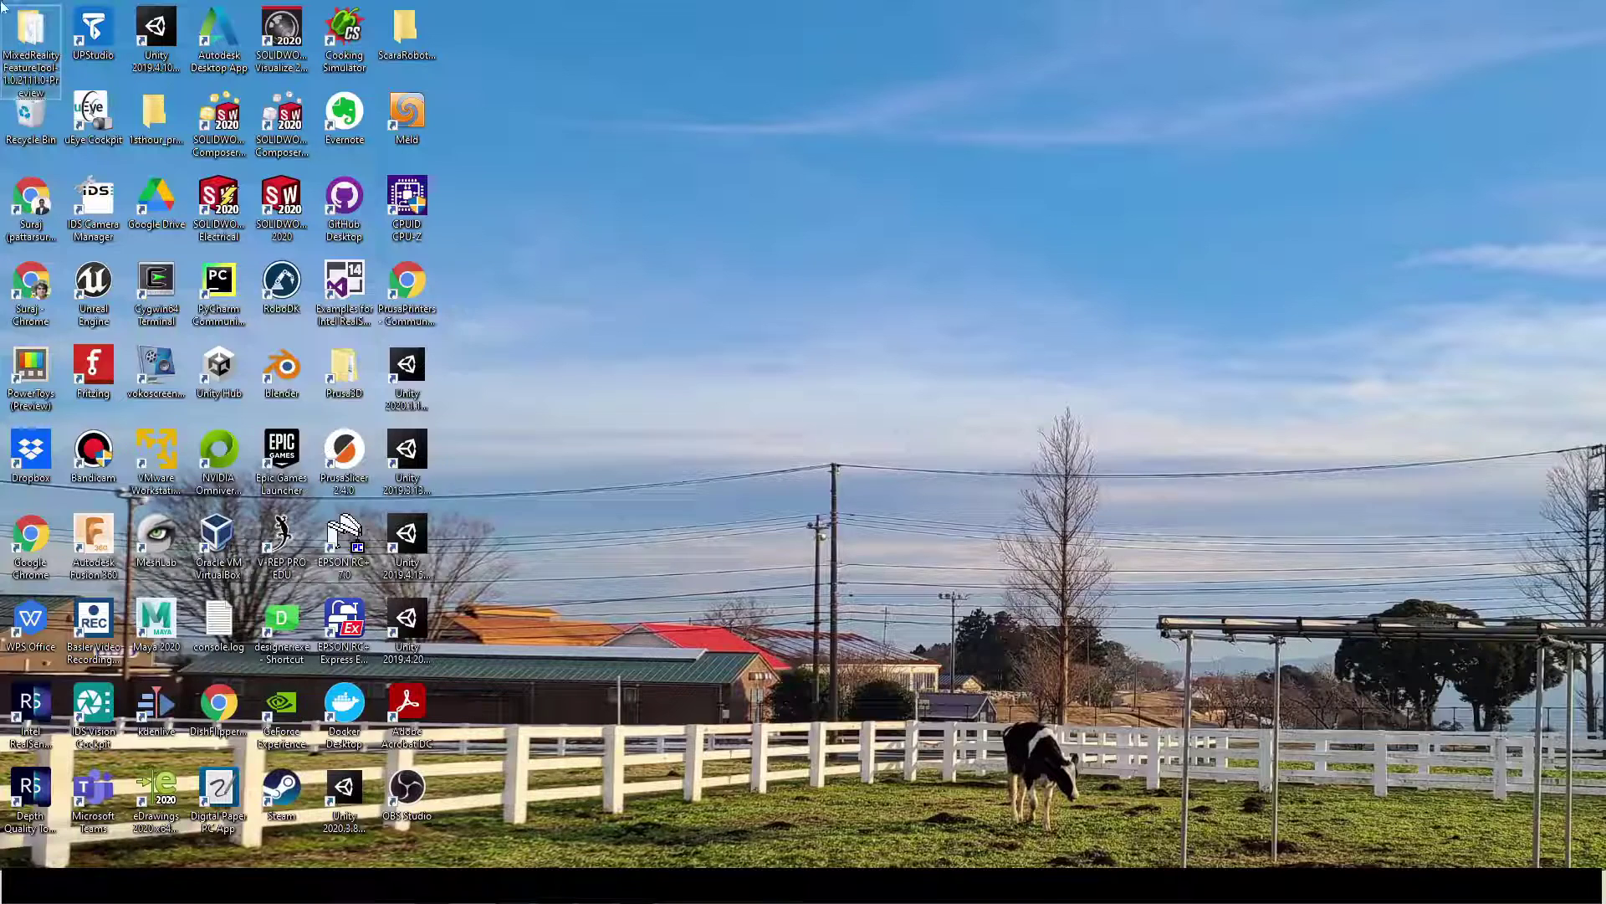
double_click(28, 31)
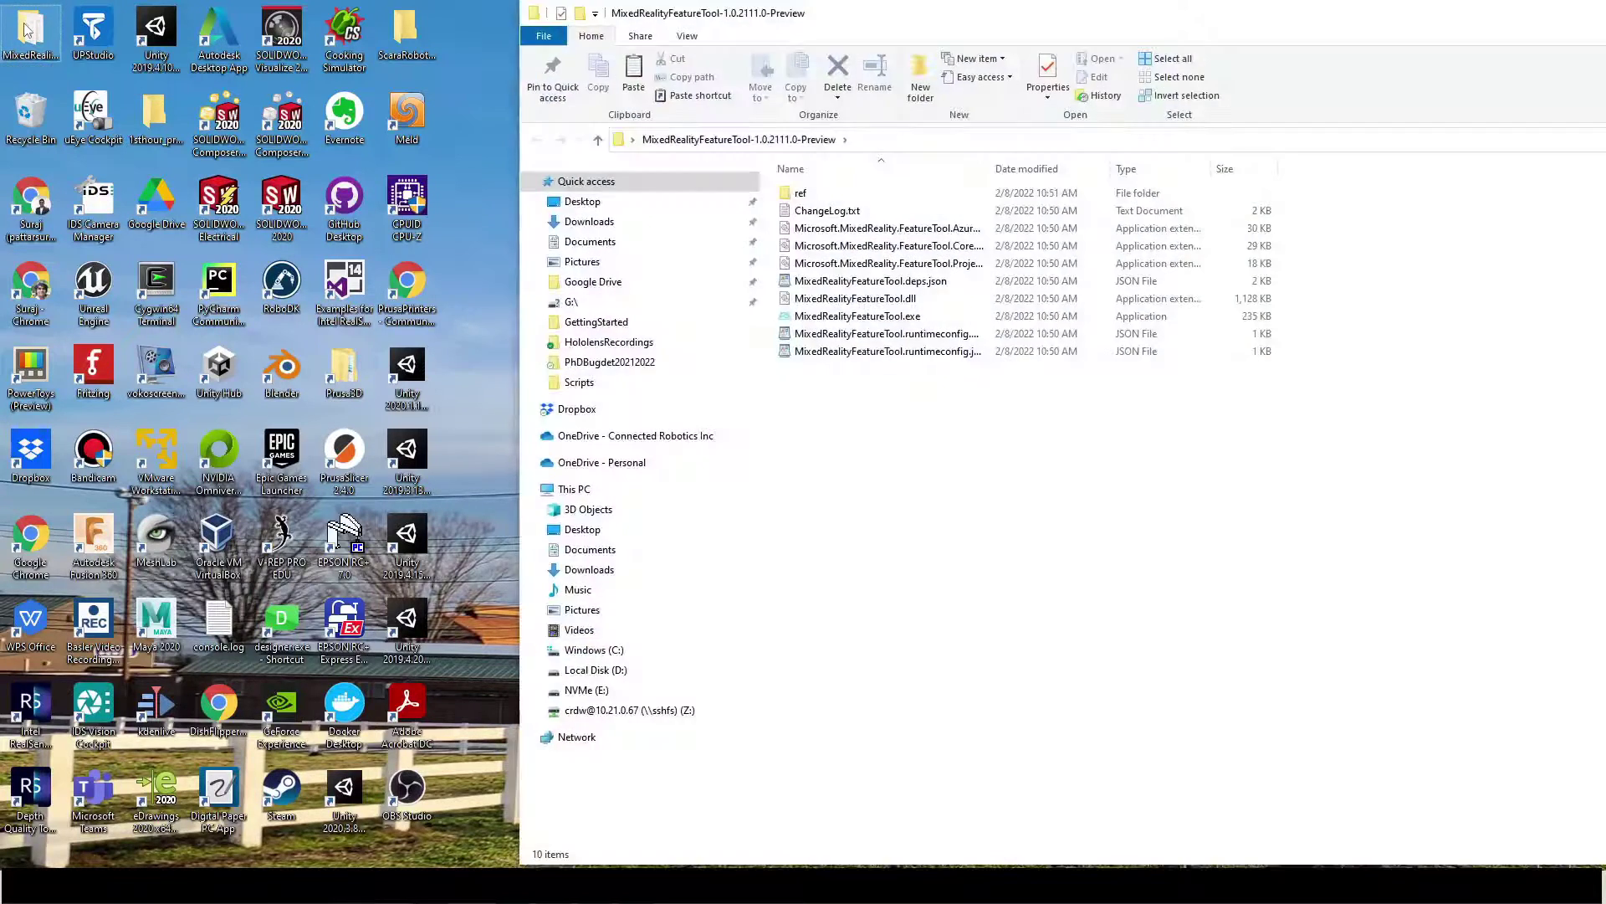
click(876, 315)
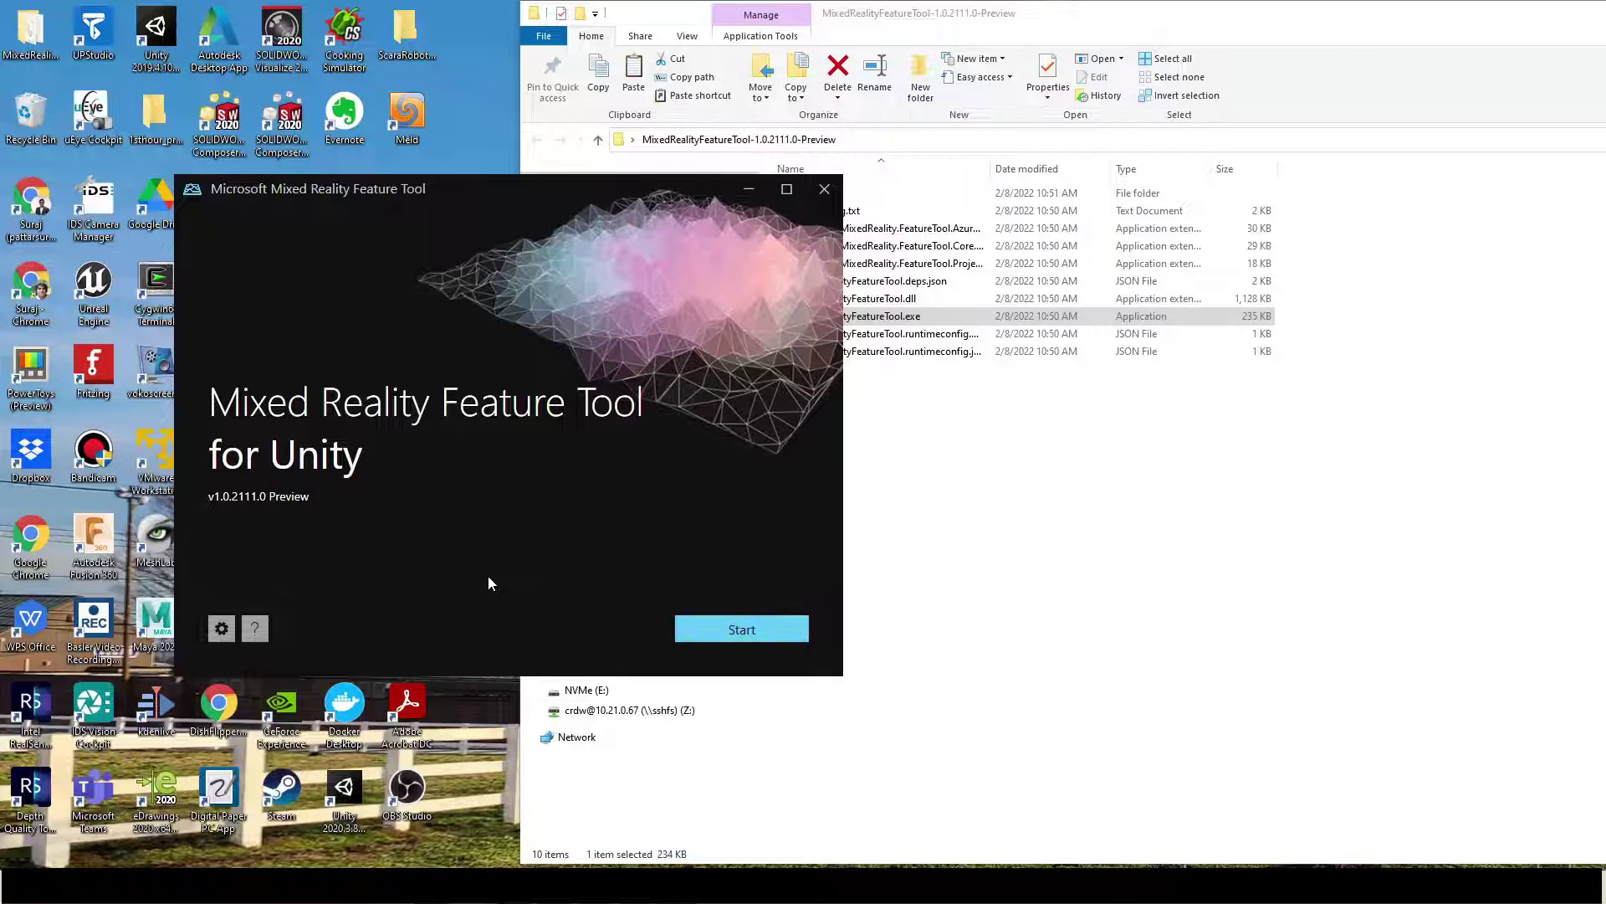
Point the Feature Tool at D:\UnityProjects\MRTK Tutorials and list its discoverable features
click(787, 632)
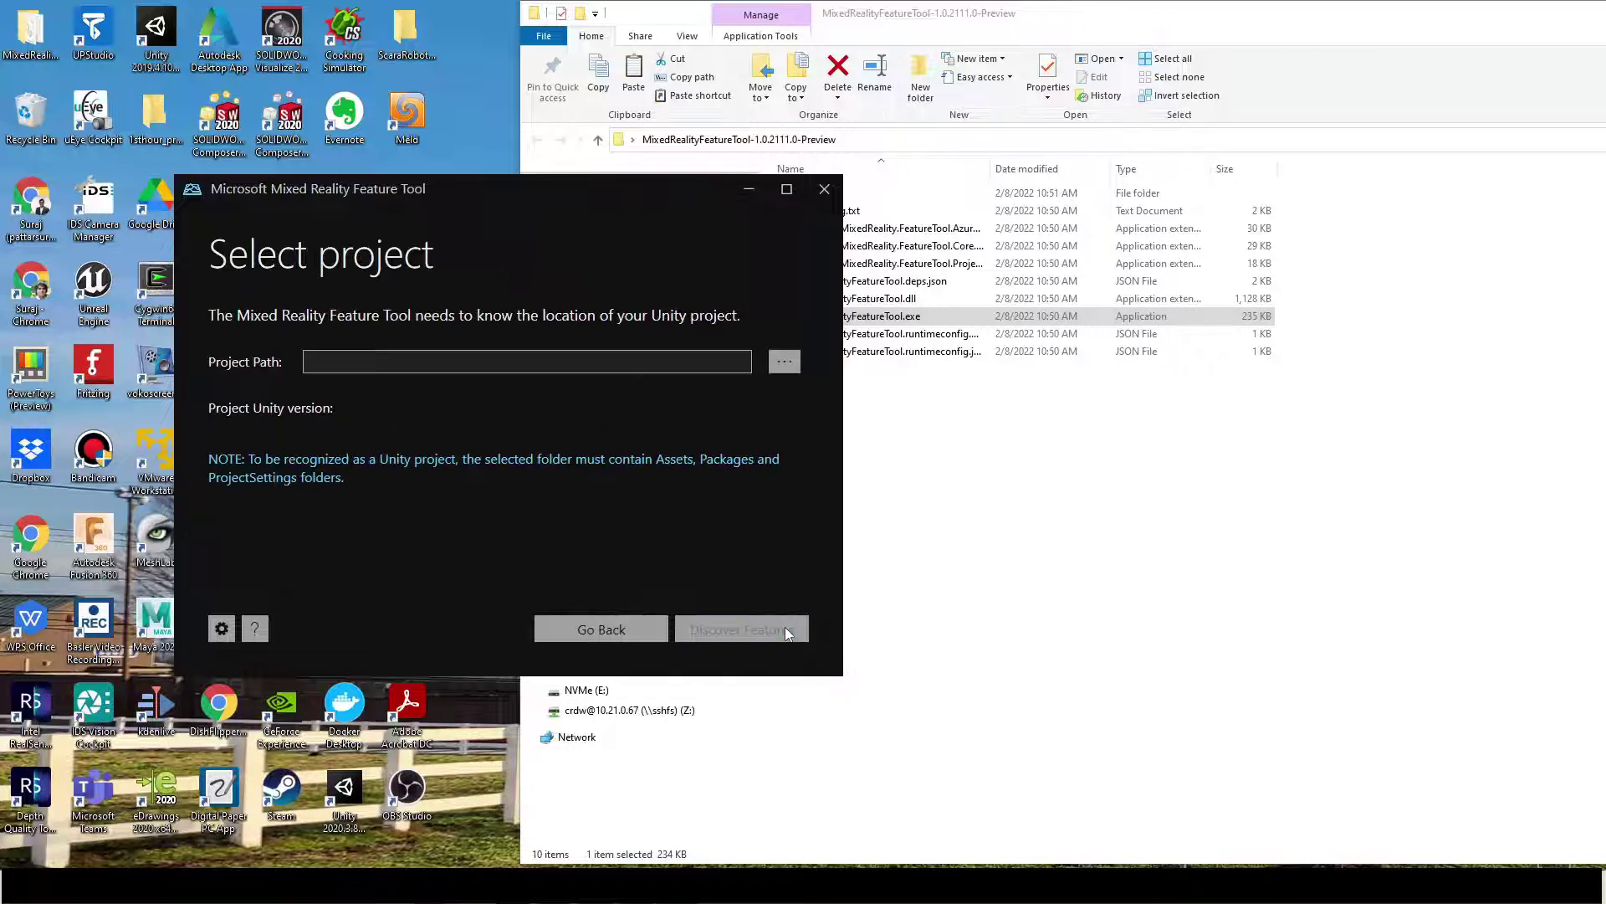
click(784, 362)
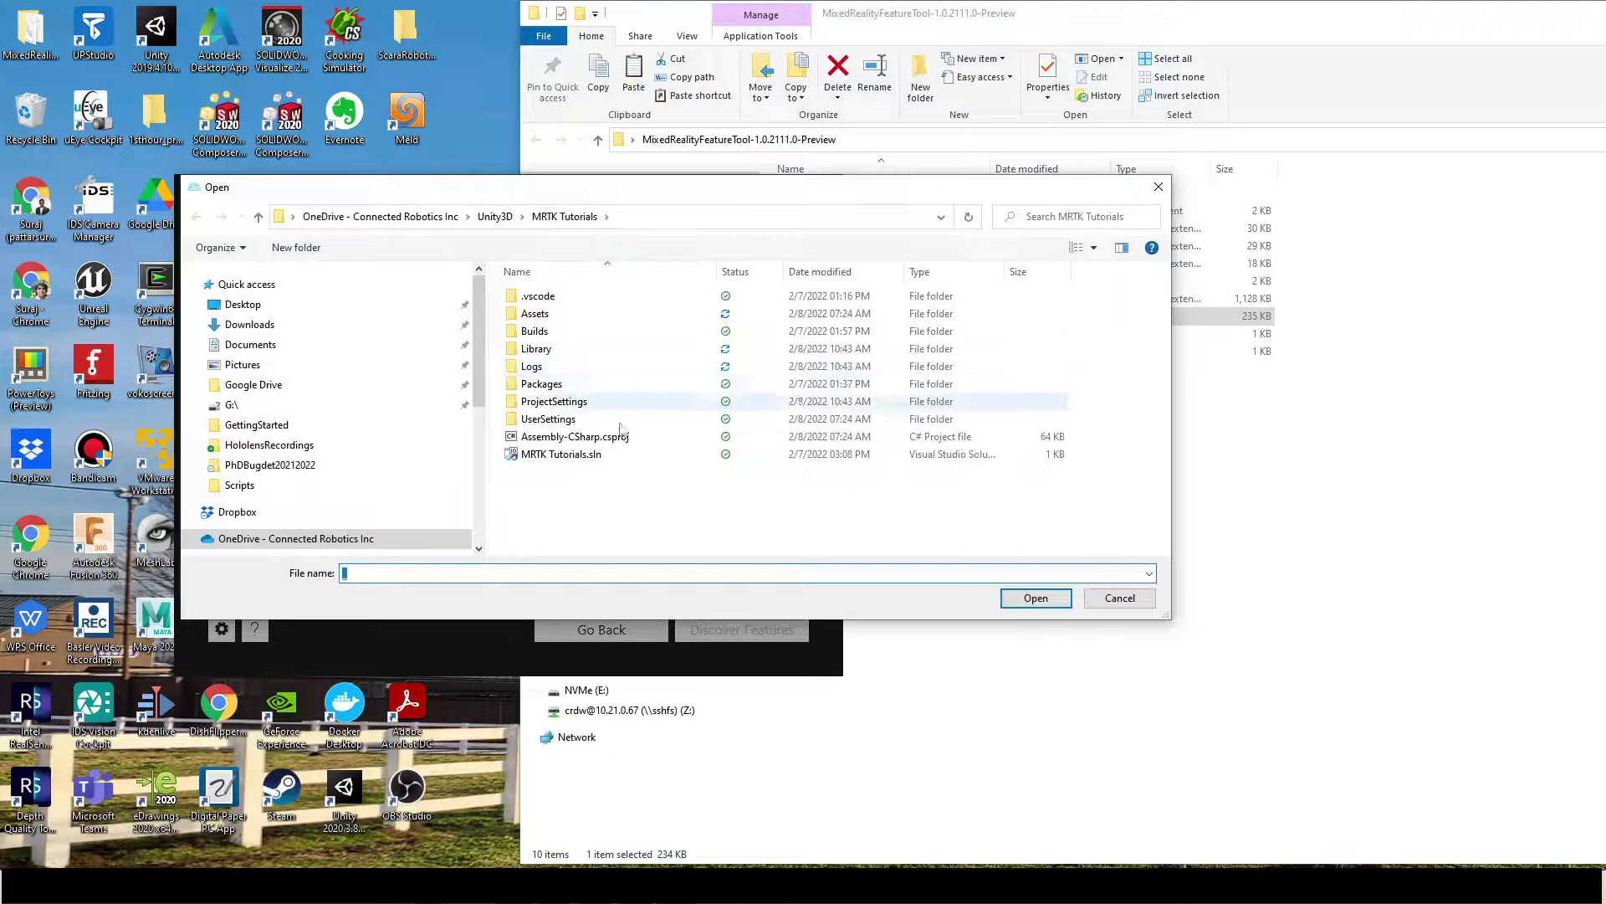
scroll(296, 495, down, 3)
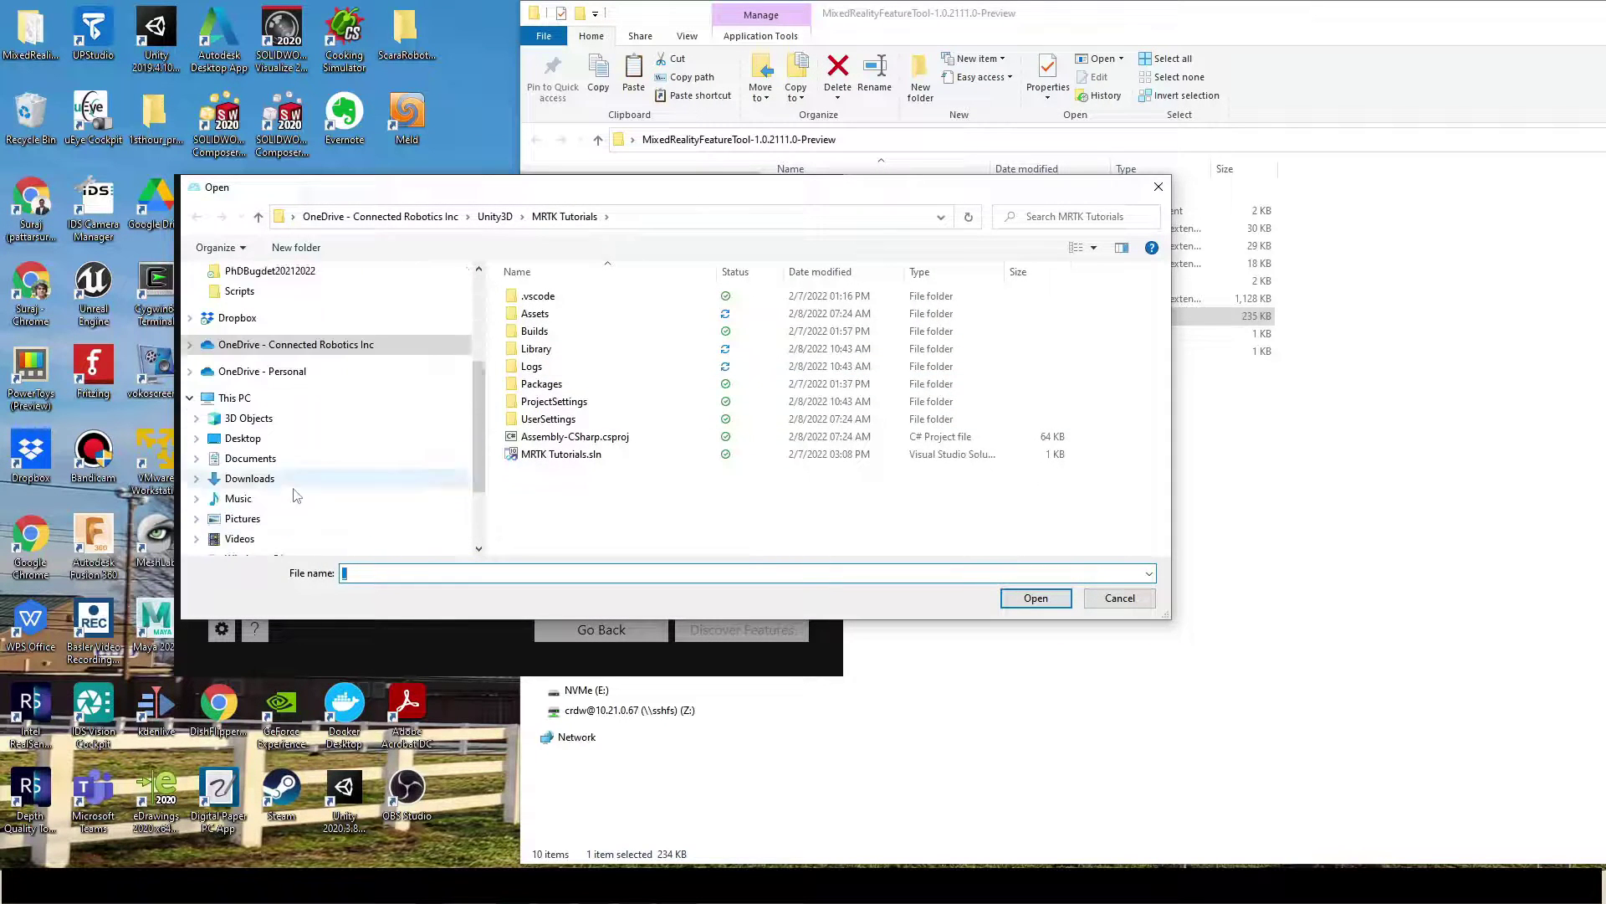
scroll(296, 495, down, 1)
click(292, 512)
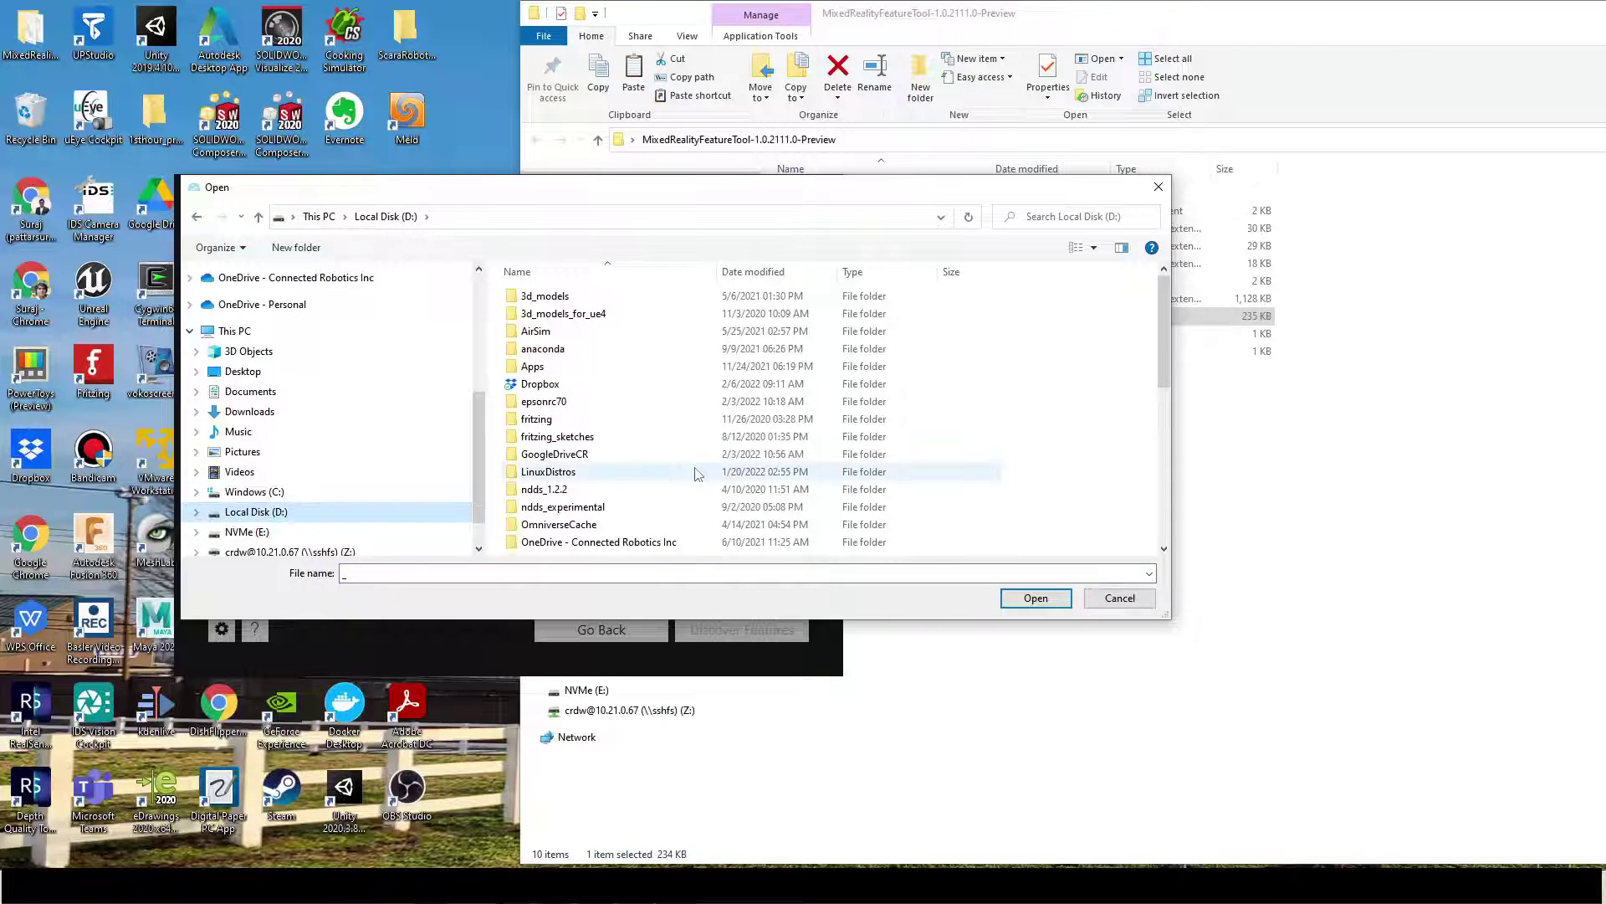
scroll(693, 474, down, 6)
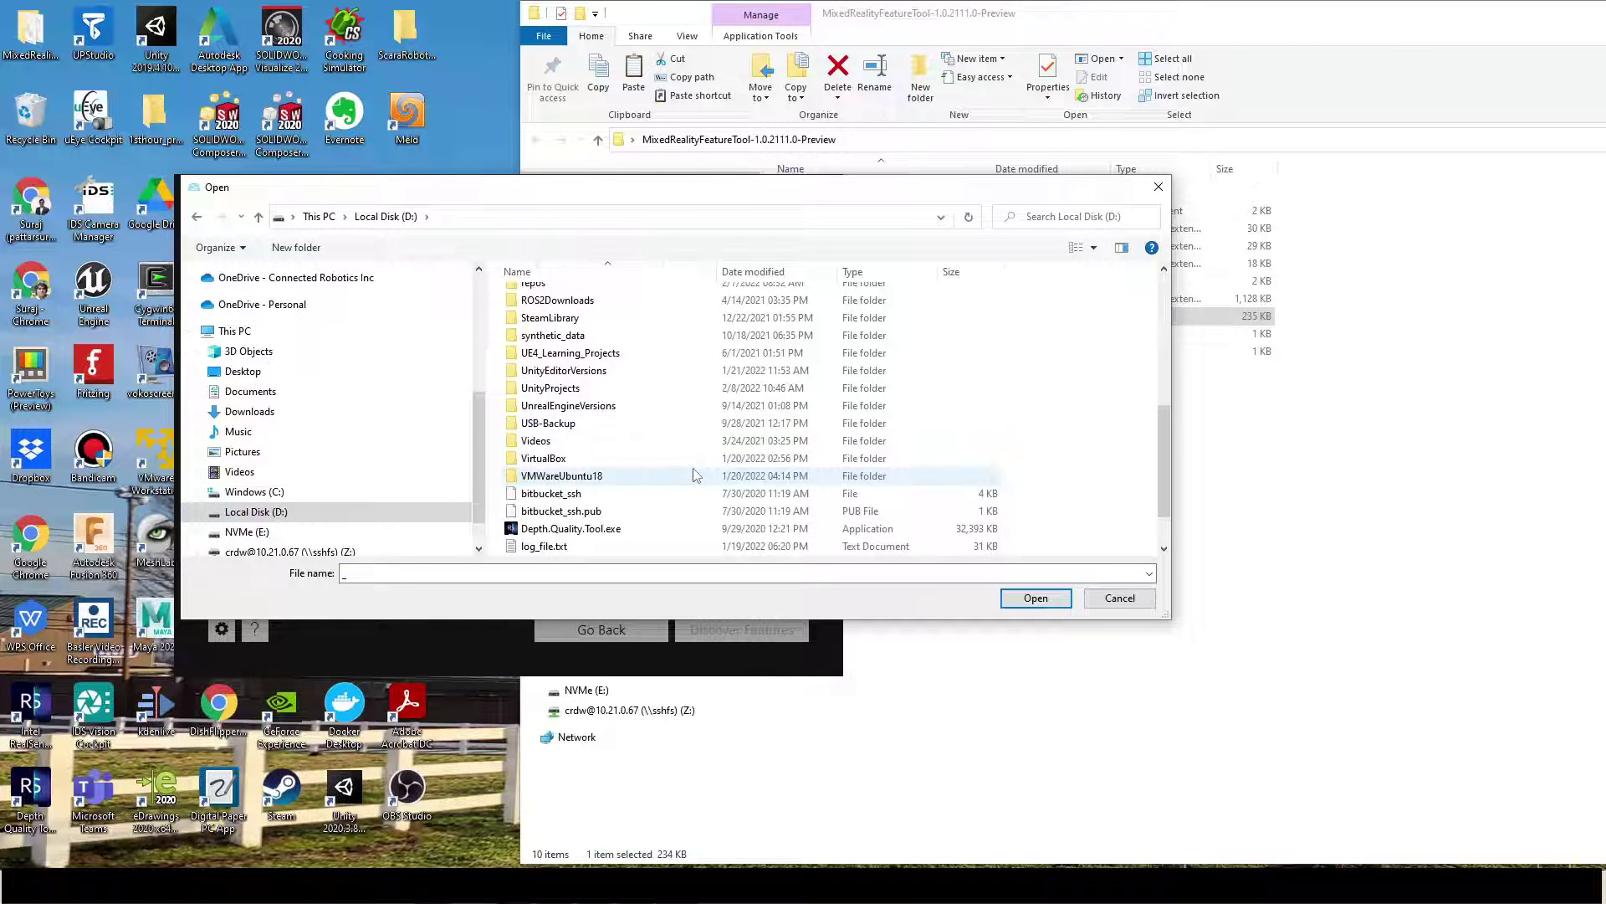
double_click(602, 387)
click(593, 298)
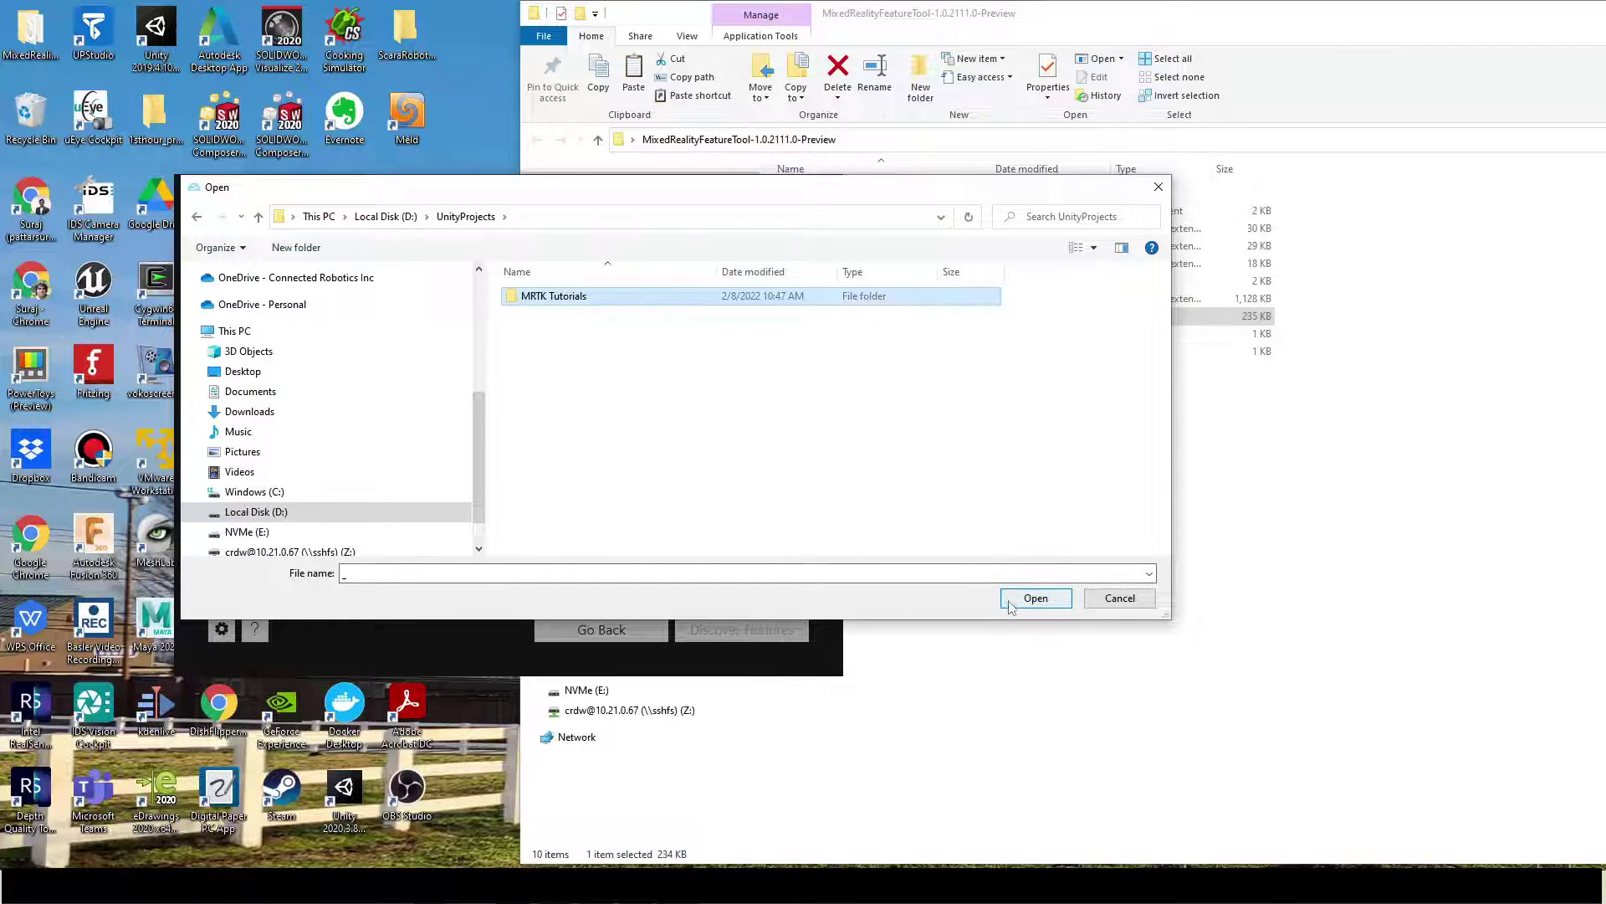
double_click(591, 299)
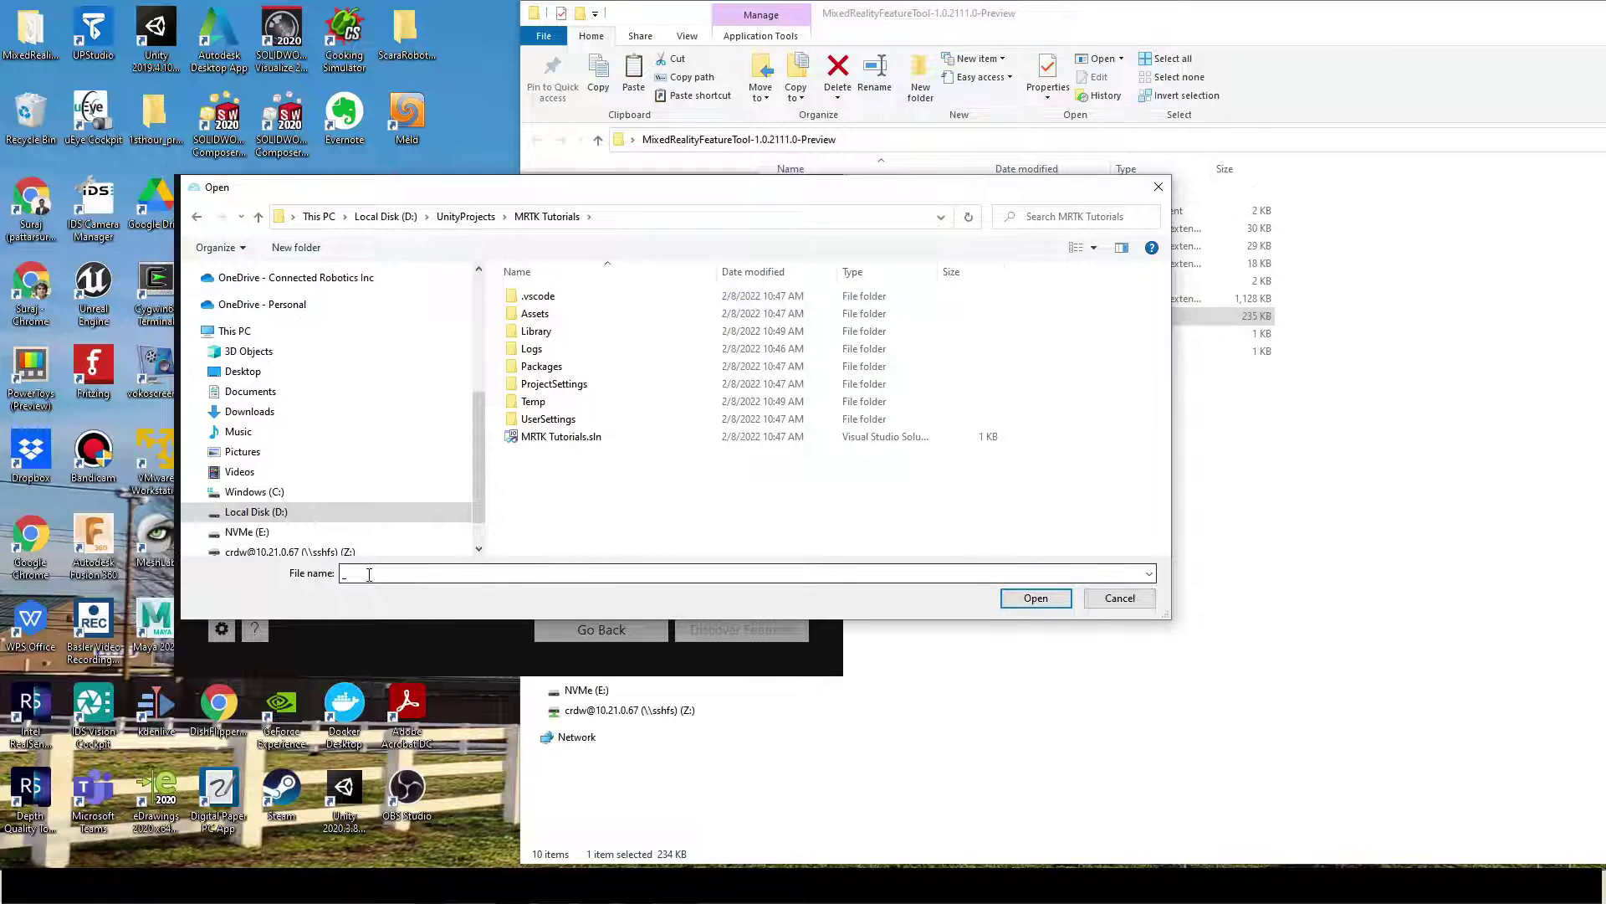
click(1035, 598)
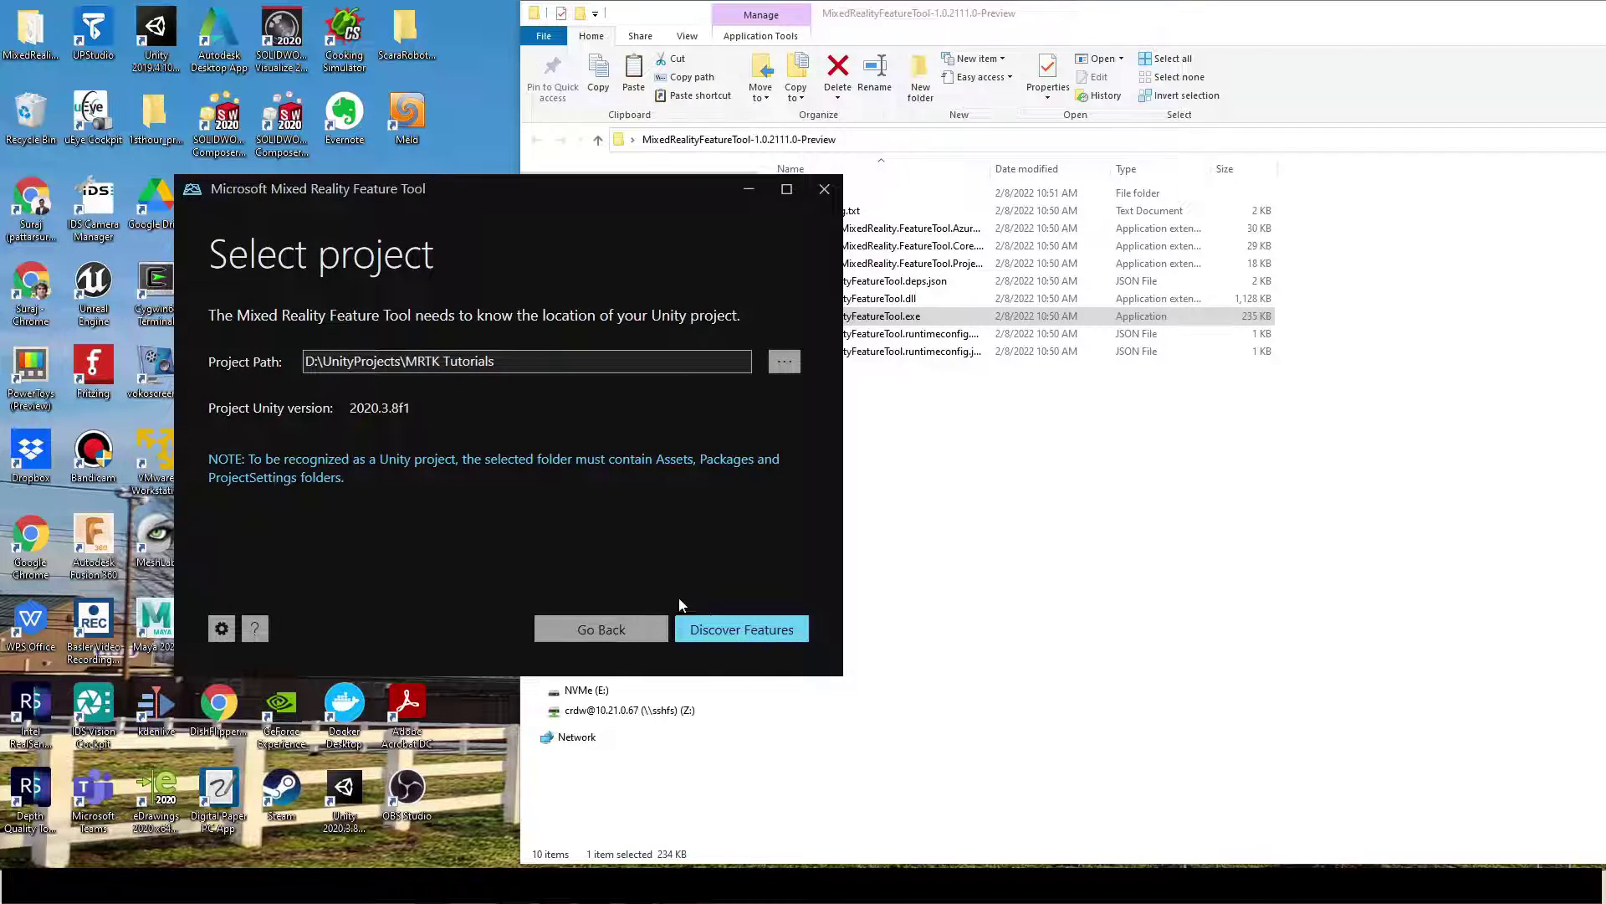
click(709, 629)
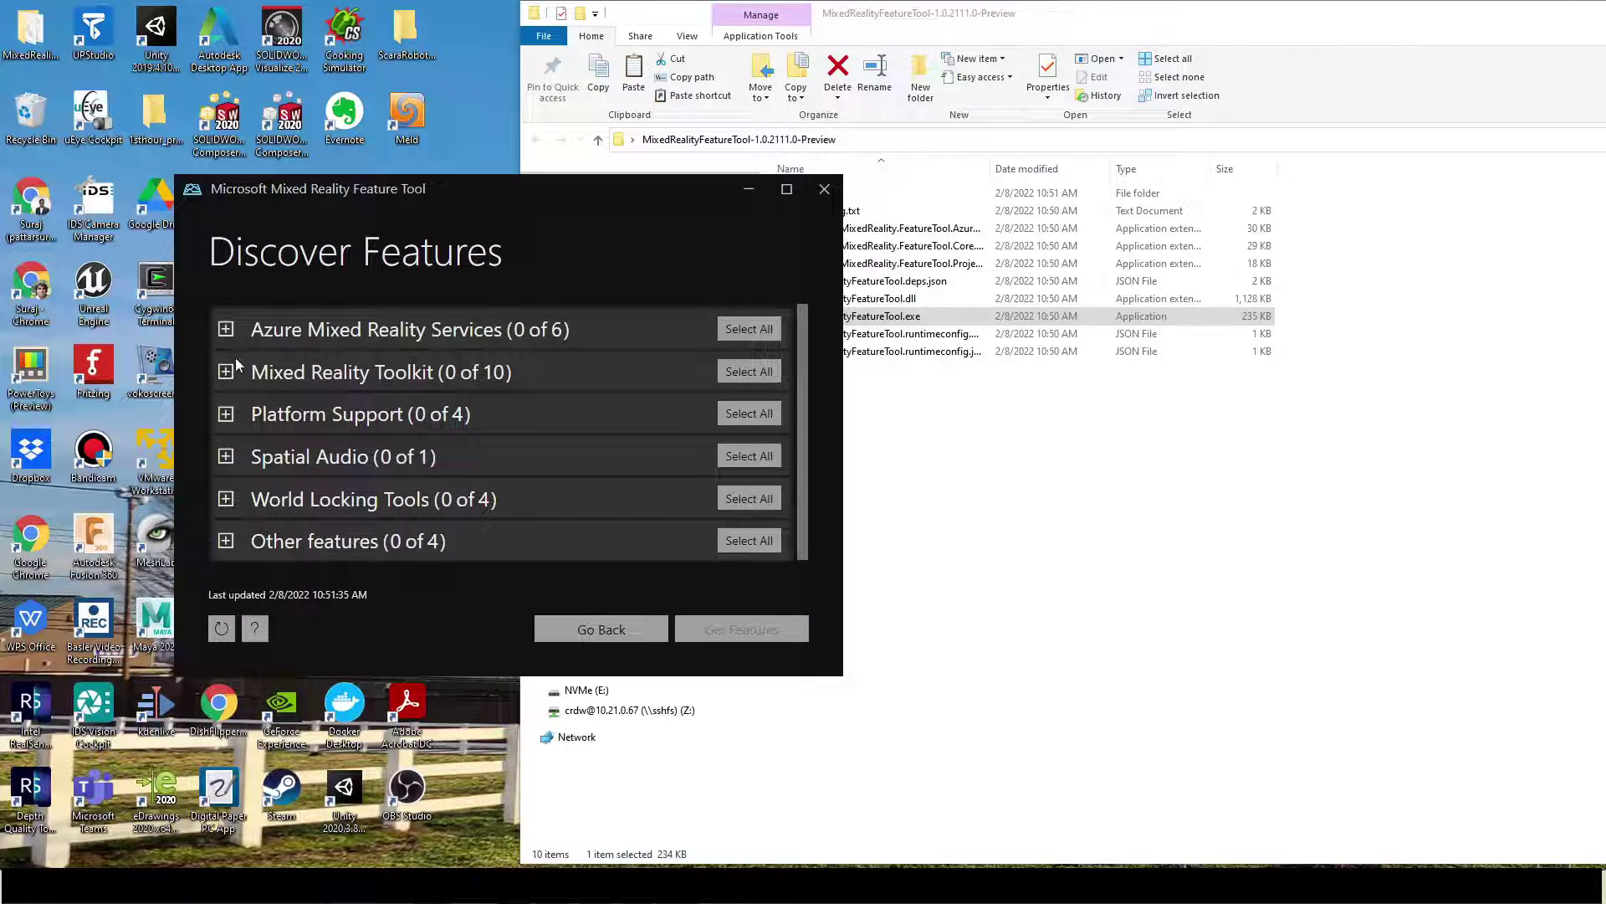
Select Mixed Reality Toolkit Foundation at version 2.7.0
click(226, 371)
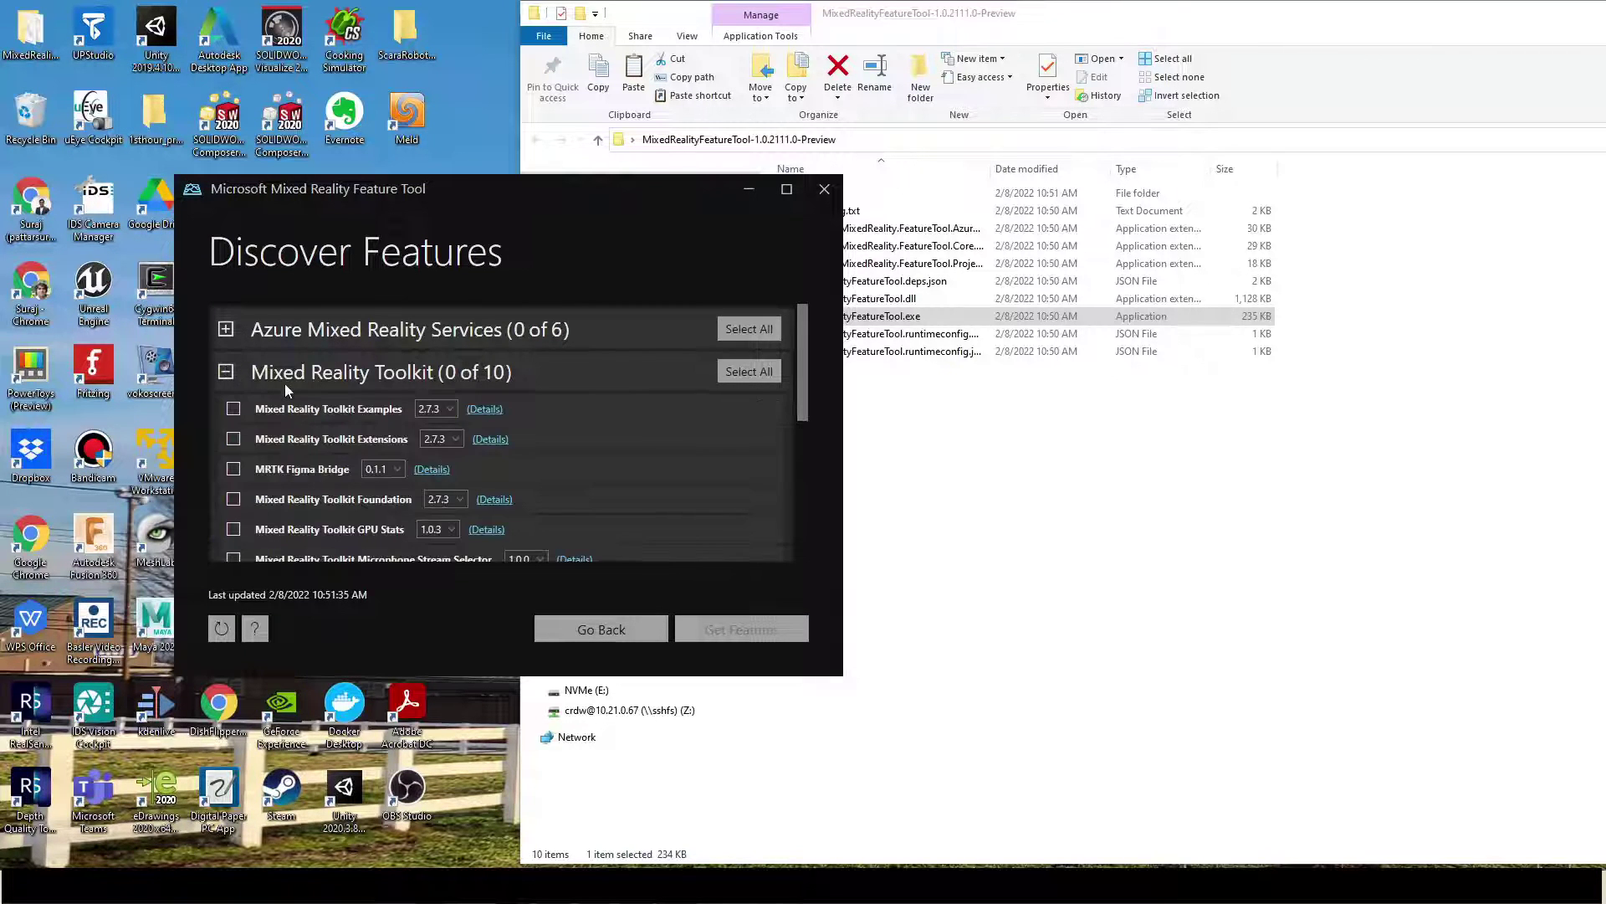
scroll(285, 385, down, 3)
scroll(285, 385, up, 1)
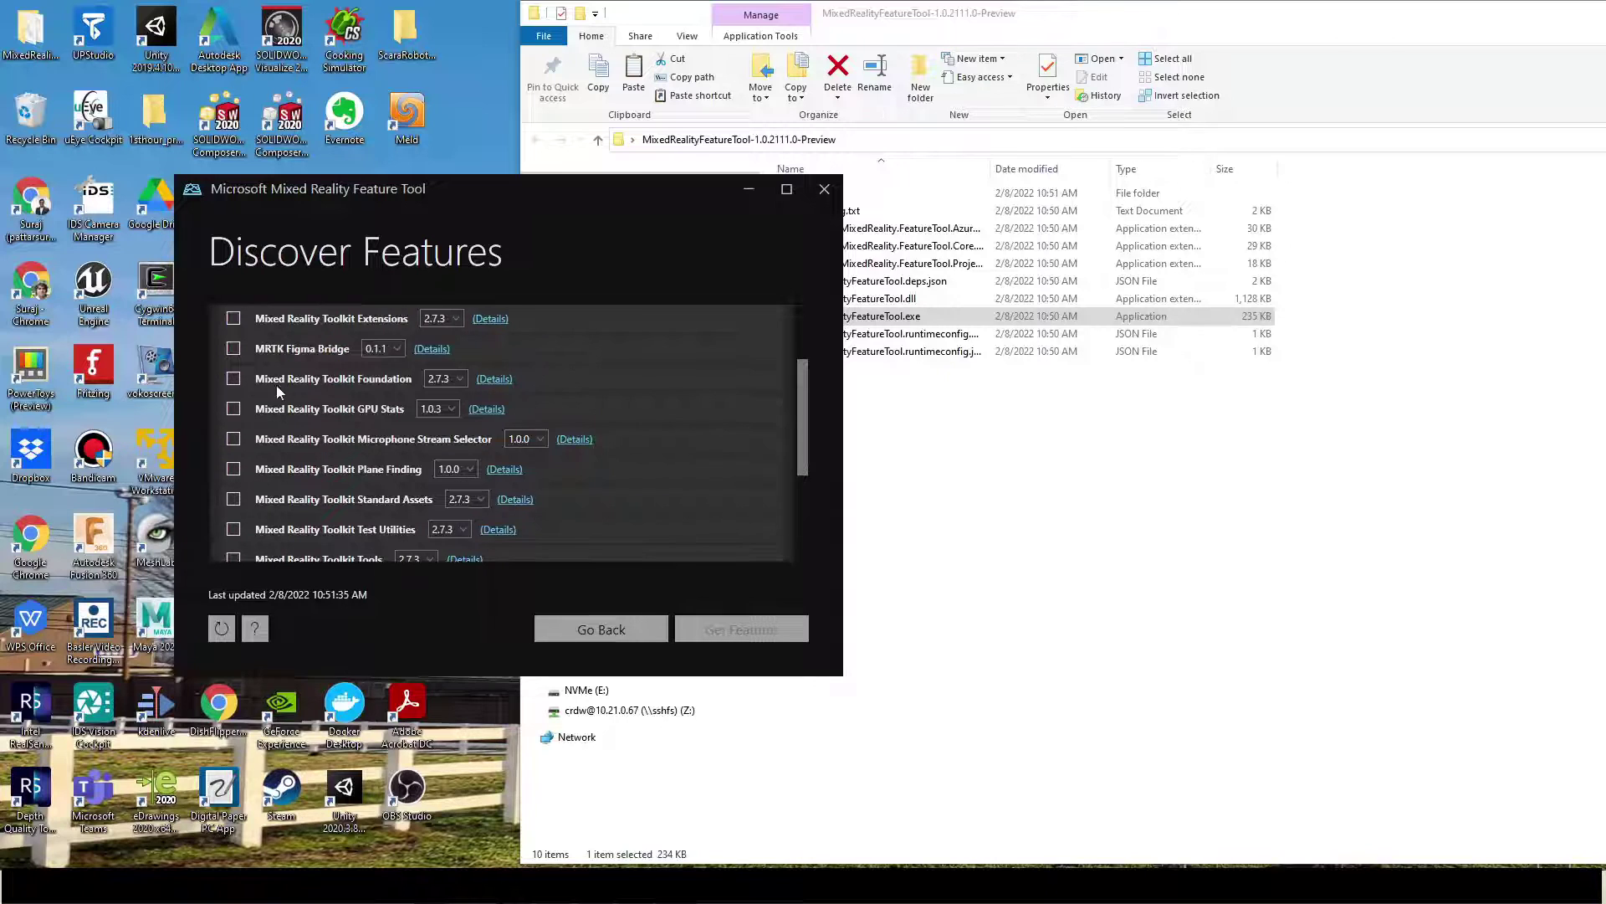
click(234, 378)
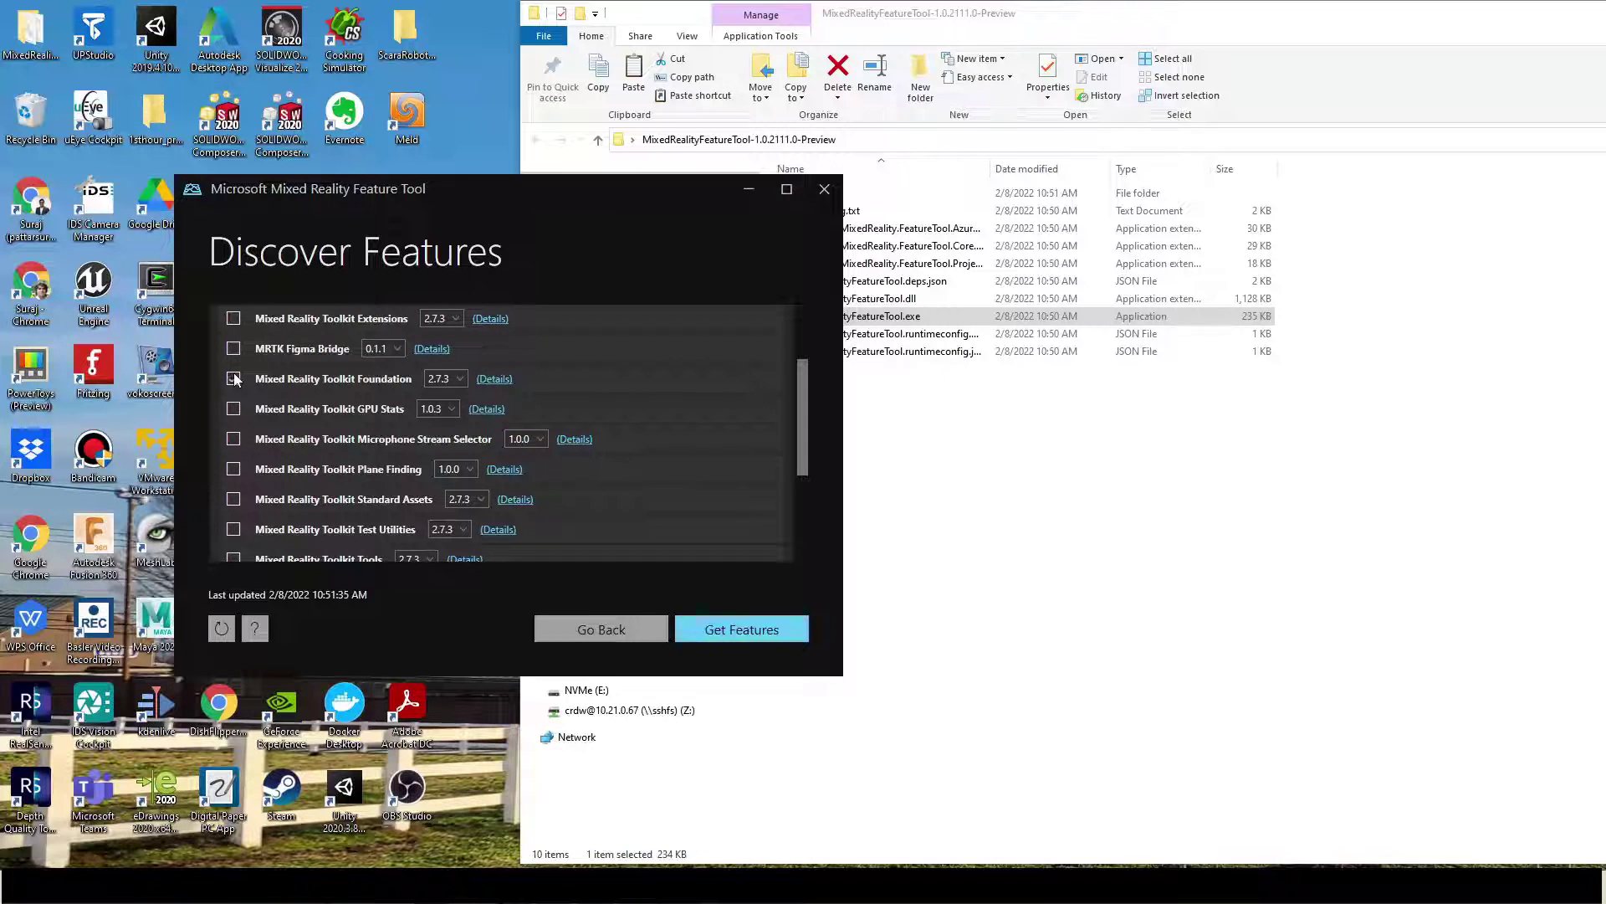
click(458, 379)
click(457, 434)
Select the Mixed Reality OpenXR Plugin under Platform Support
scroll(335, 419, down, 4)
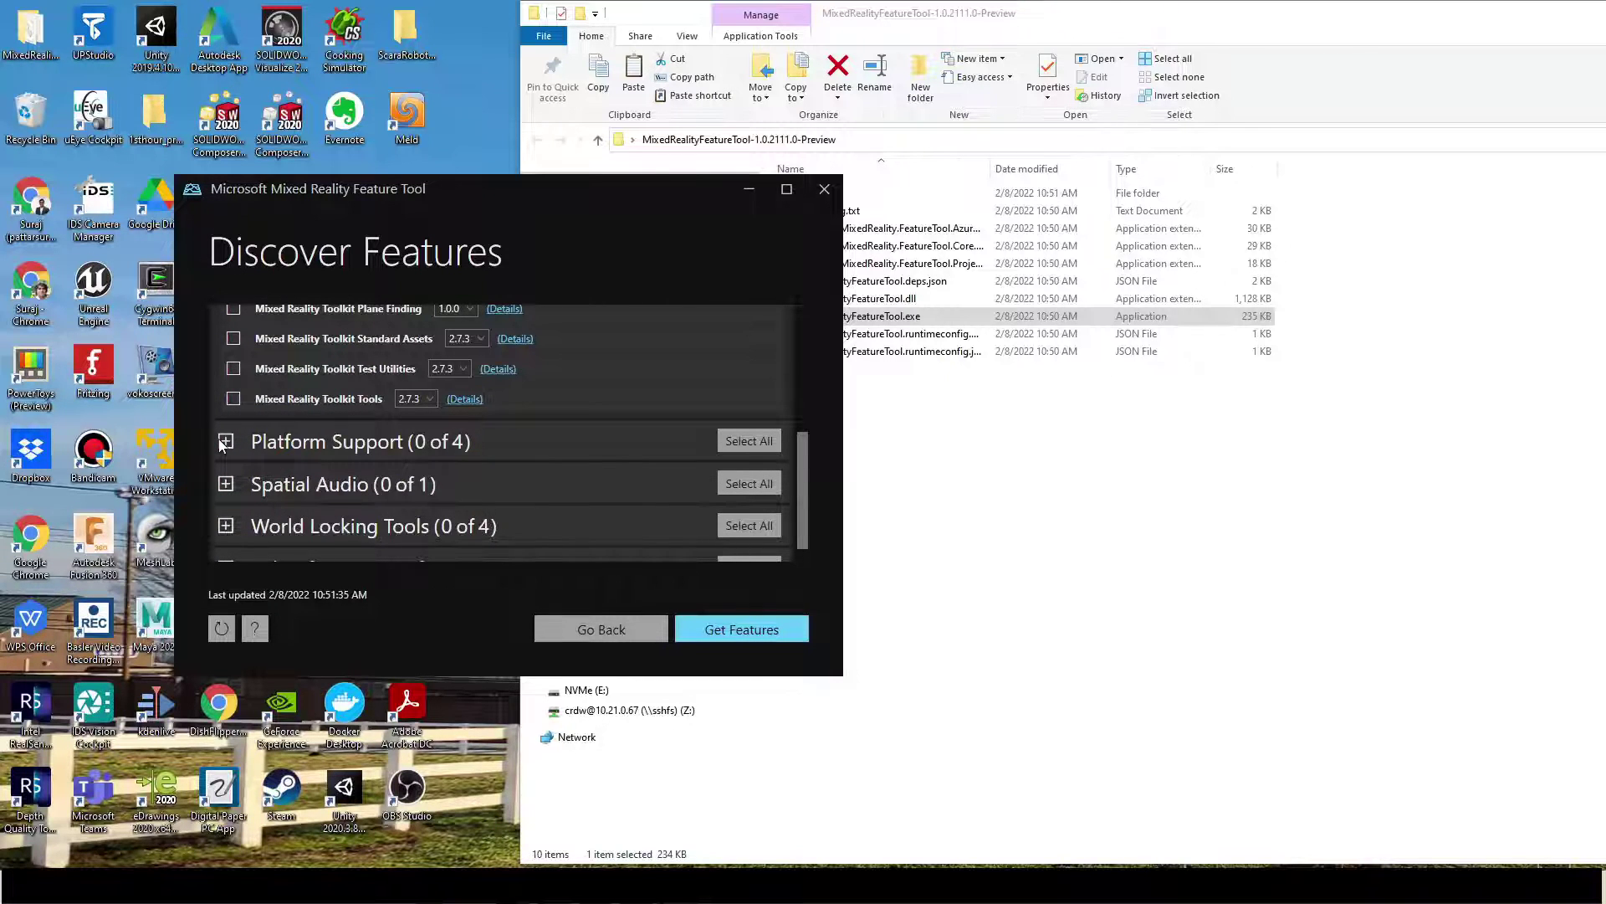
click(226, 442)
scroll(227, 427, down, 2)
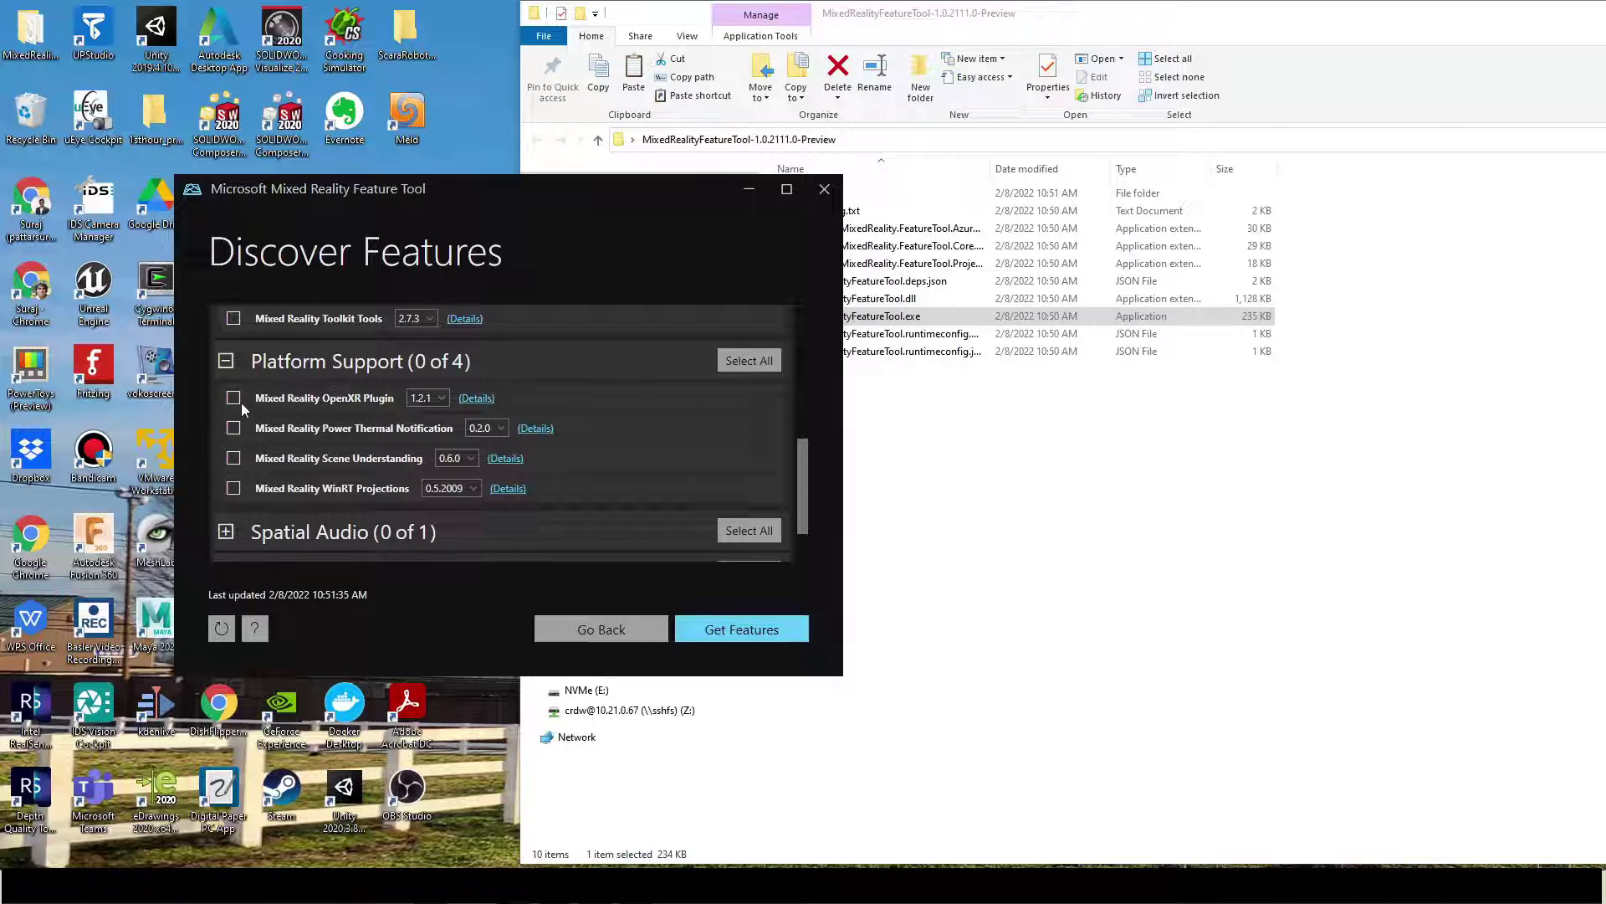
click(234, 399)
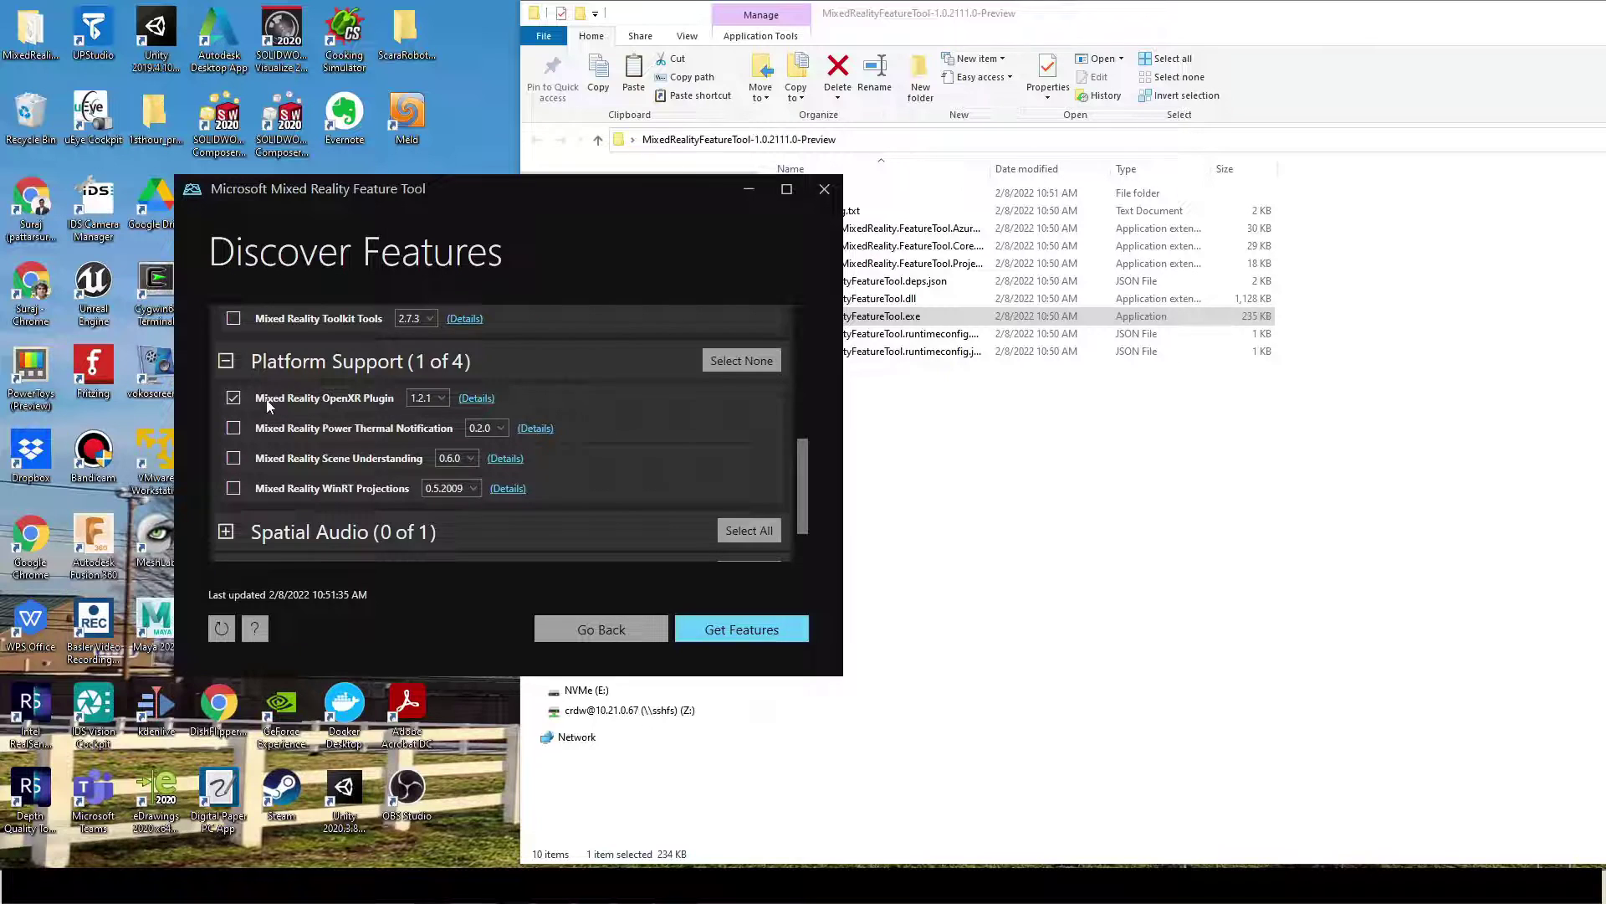
Validate the chosen packages, then import and approve them into MRTK Tutorials
click(715, 630)
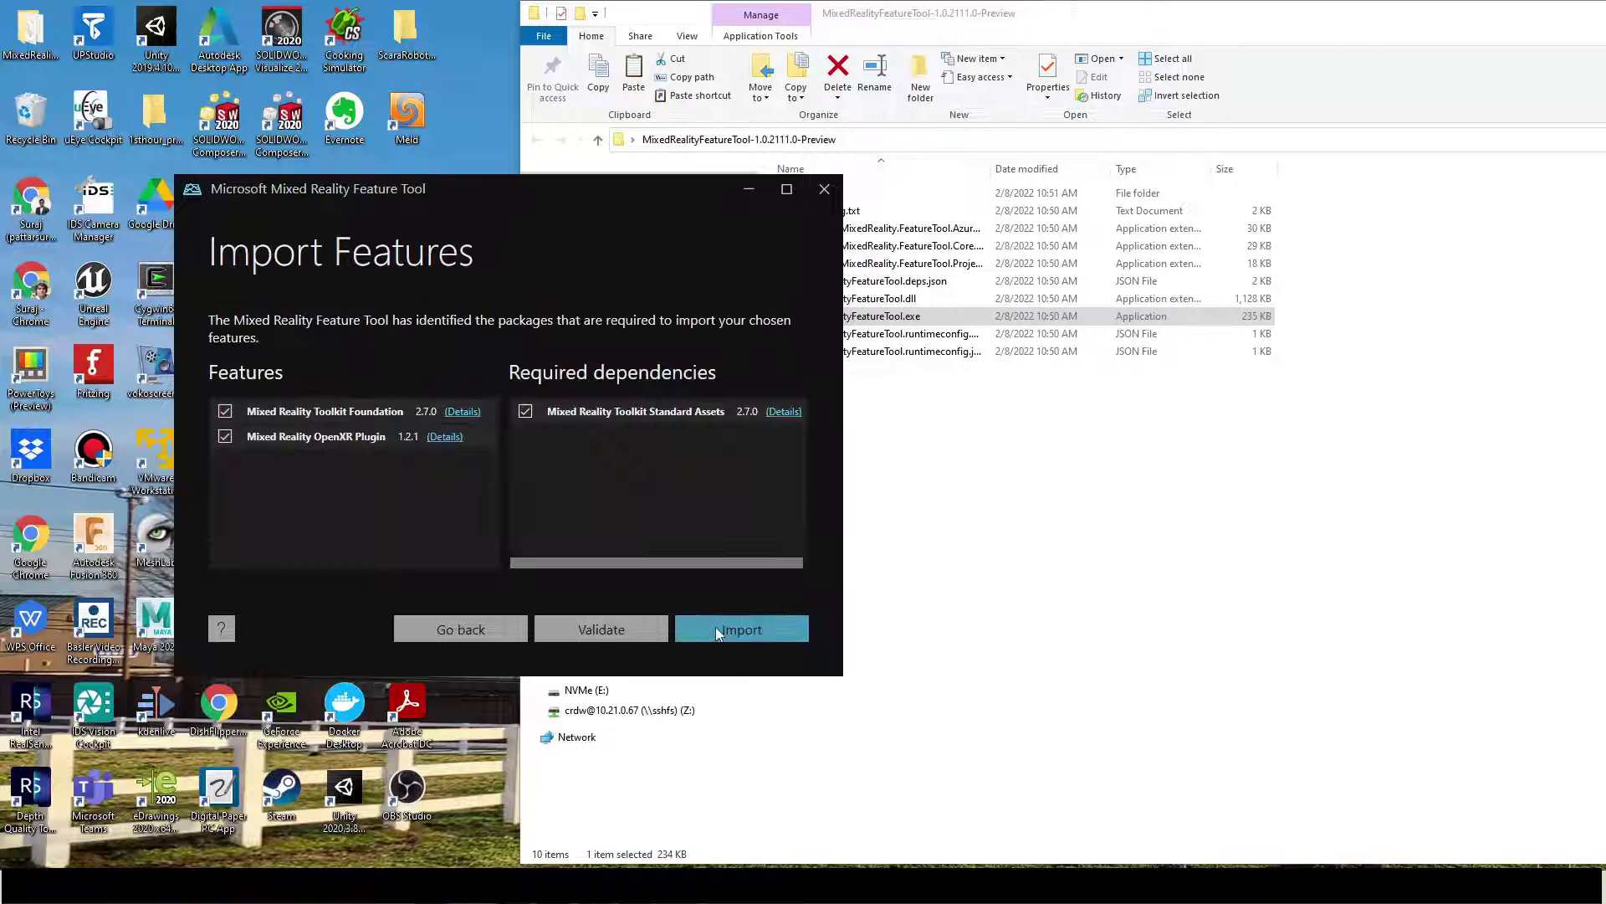
click(590, 627)
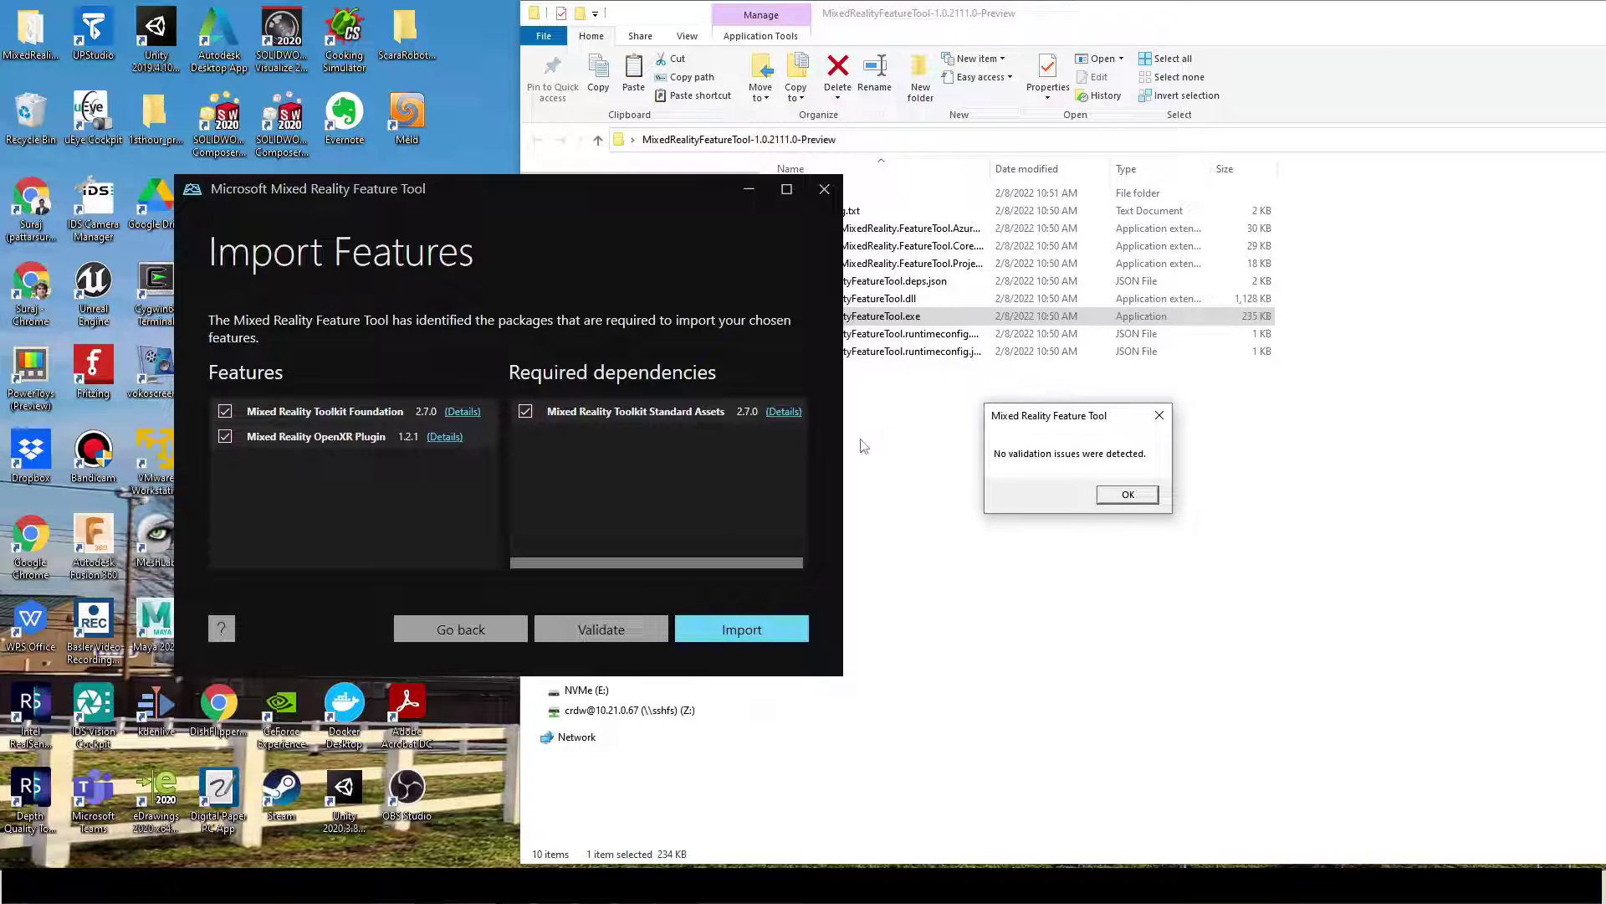
click(1131, 497)
click(739, 629)
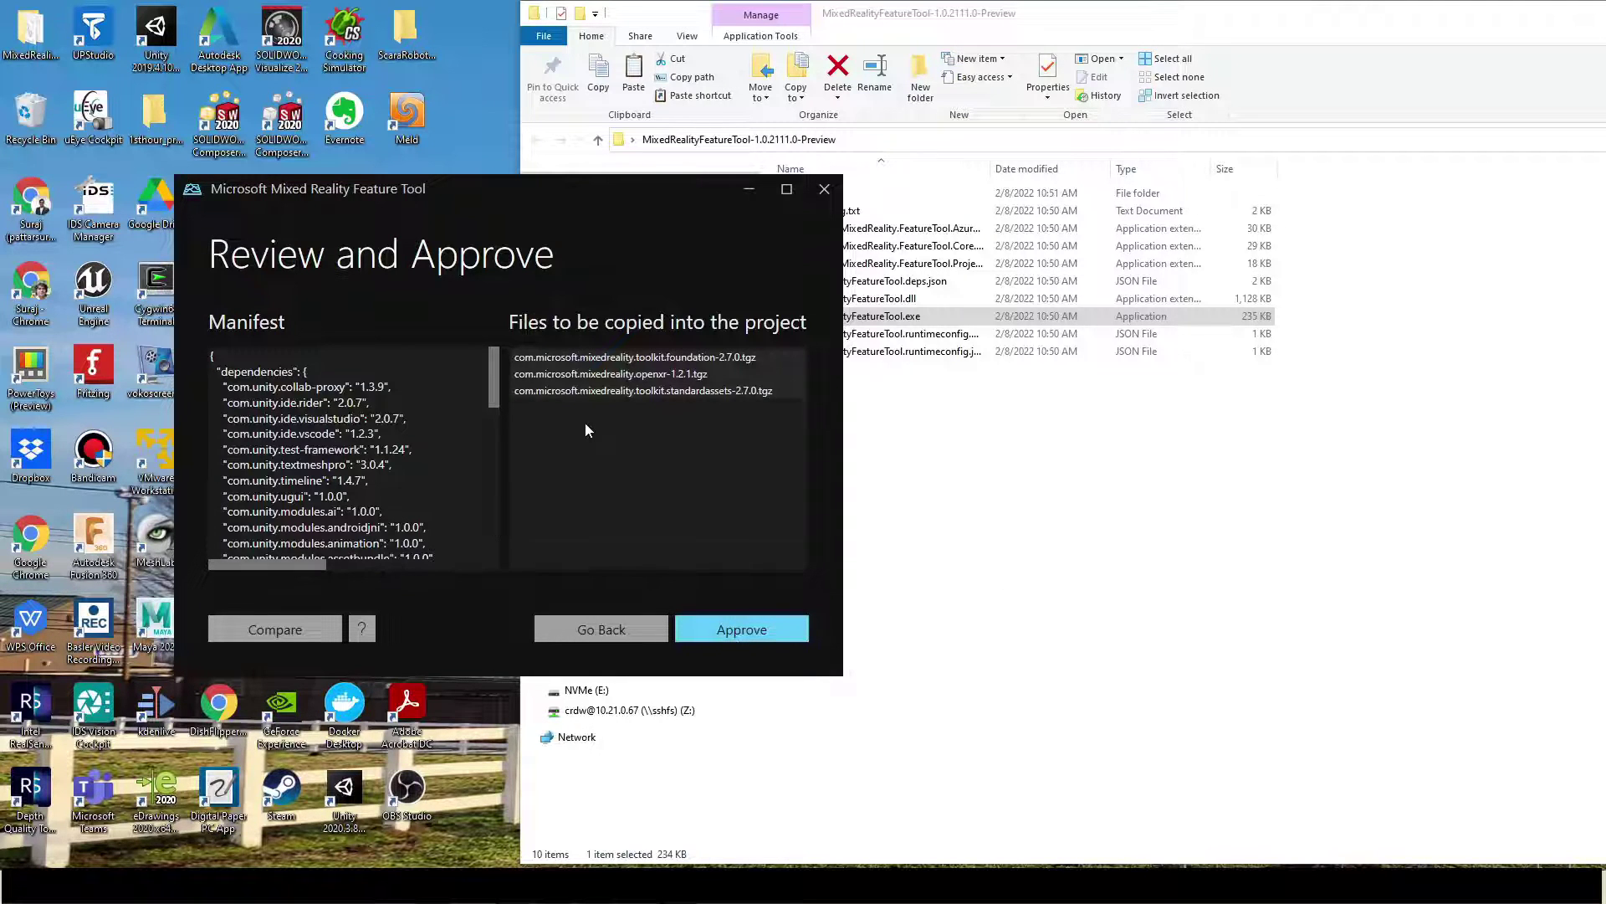
click(739, 629)
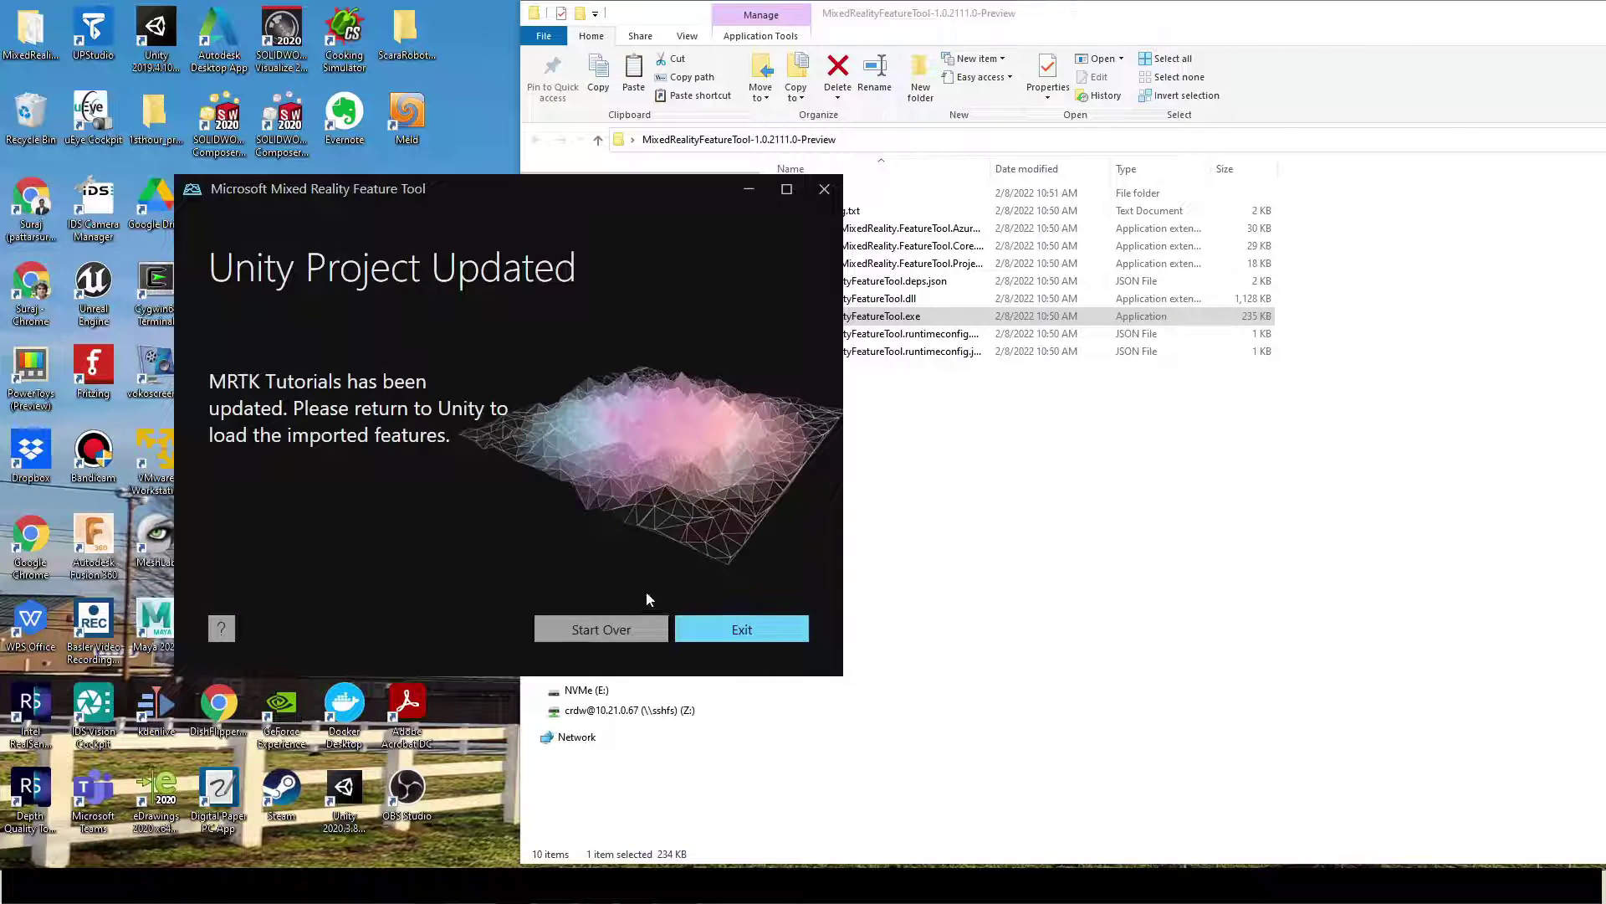
Exit the Feature Tool, answer the input-system prompt, choose Unity OpenXR plugin, and open XR Plug-in Management
click(746, 627)
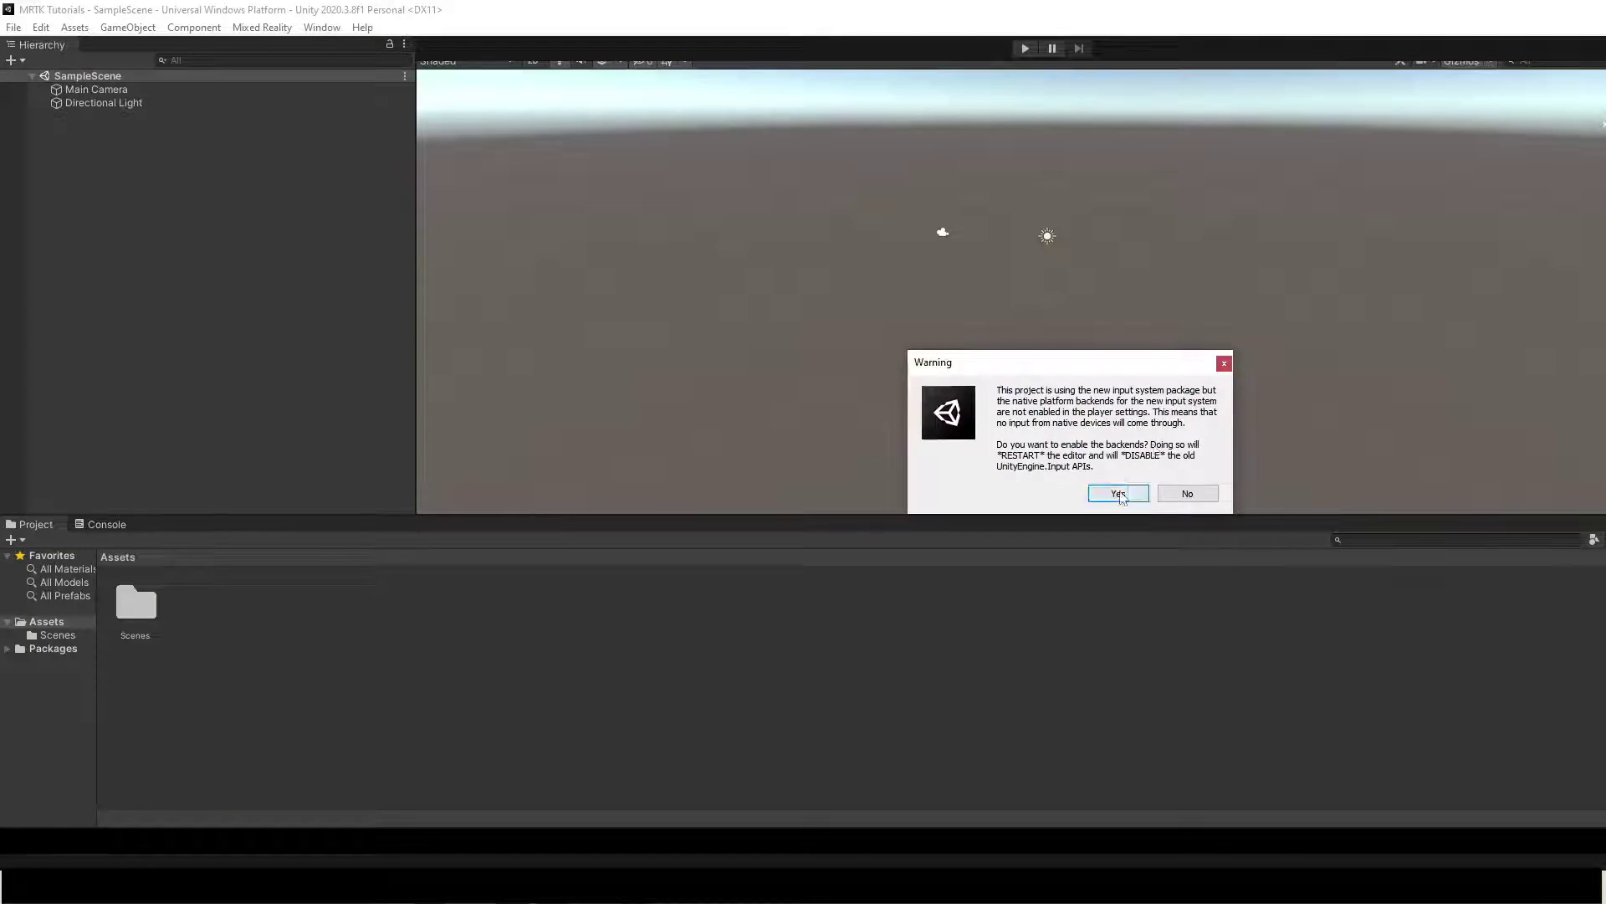
click(1119, 491)
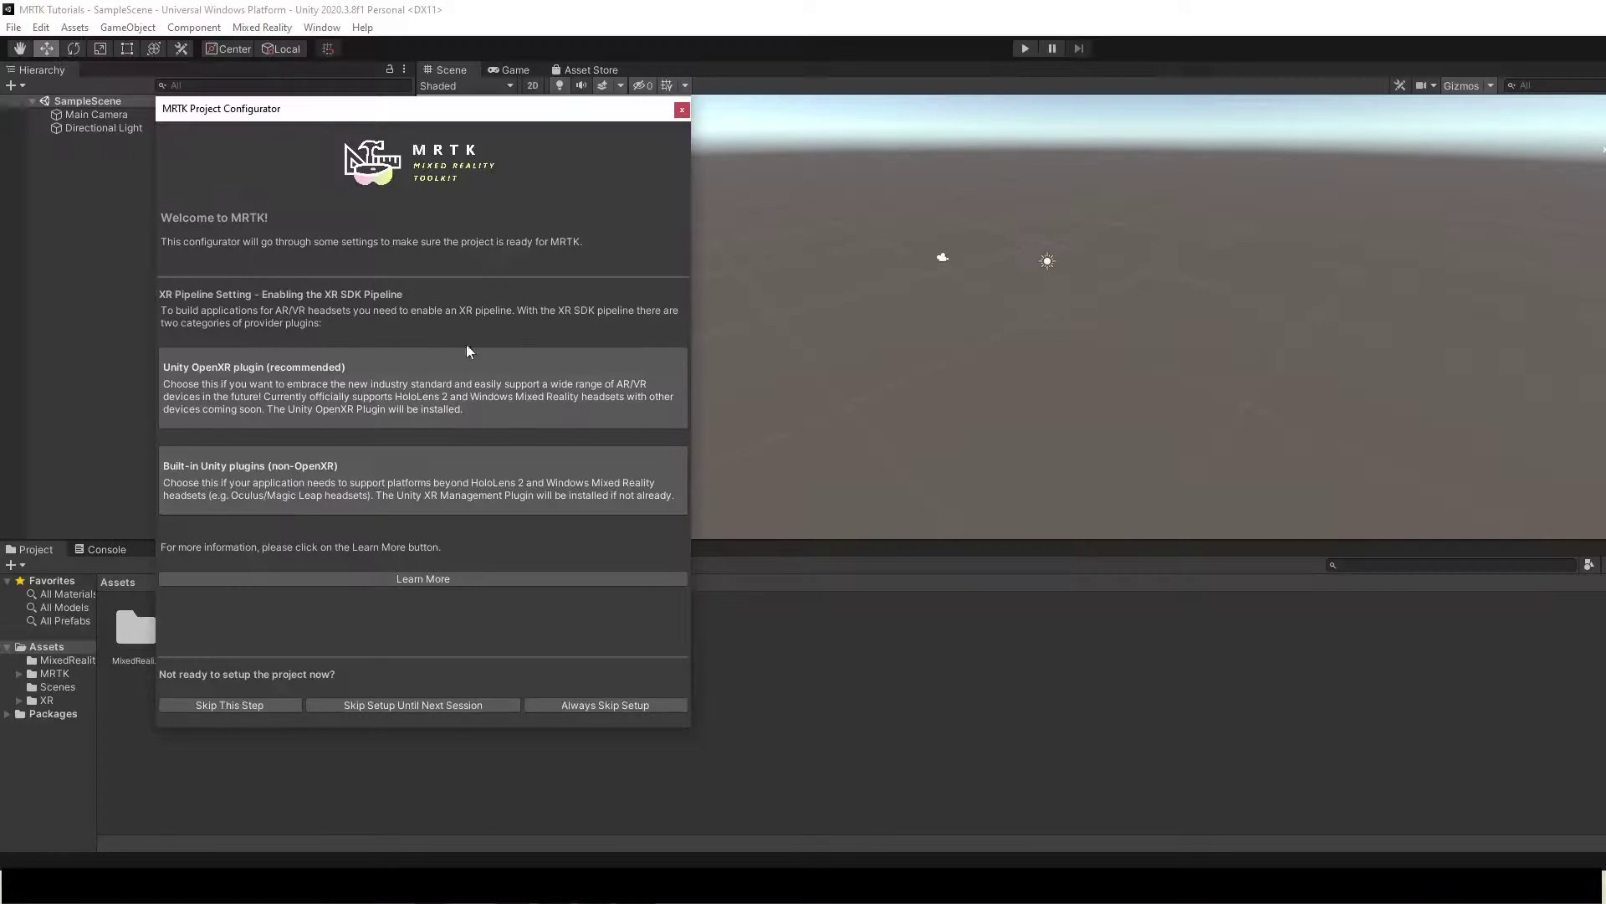
click(361, 366)
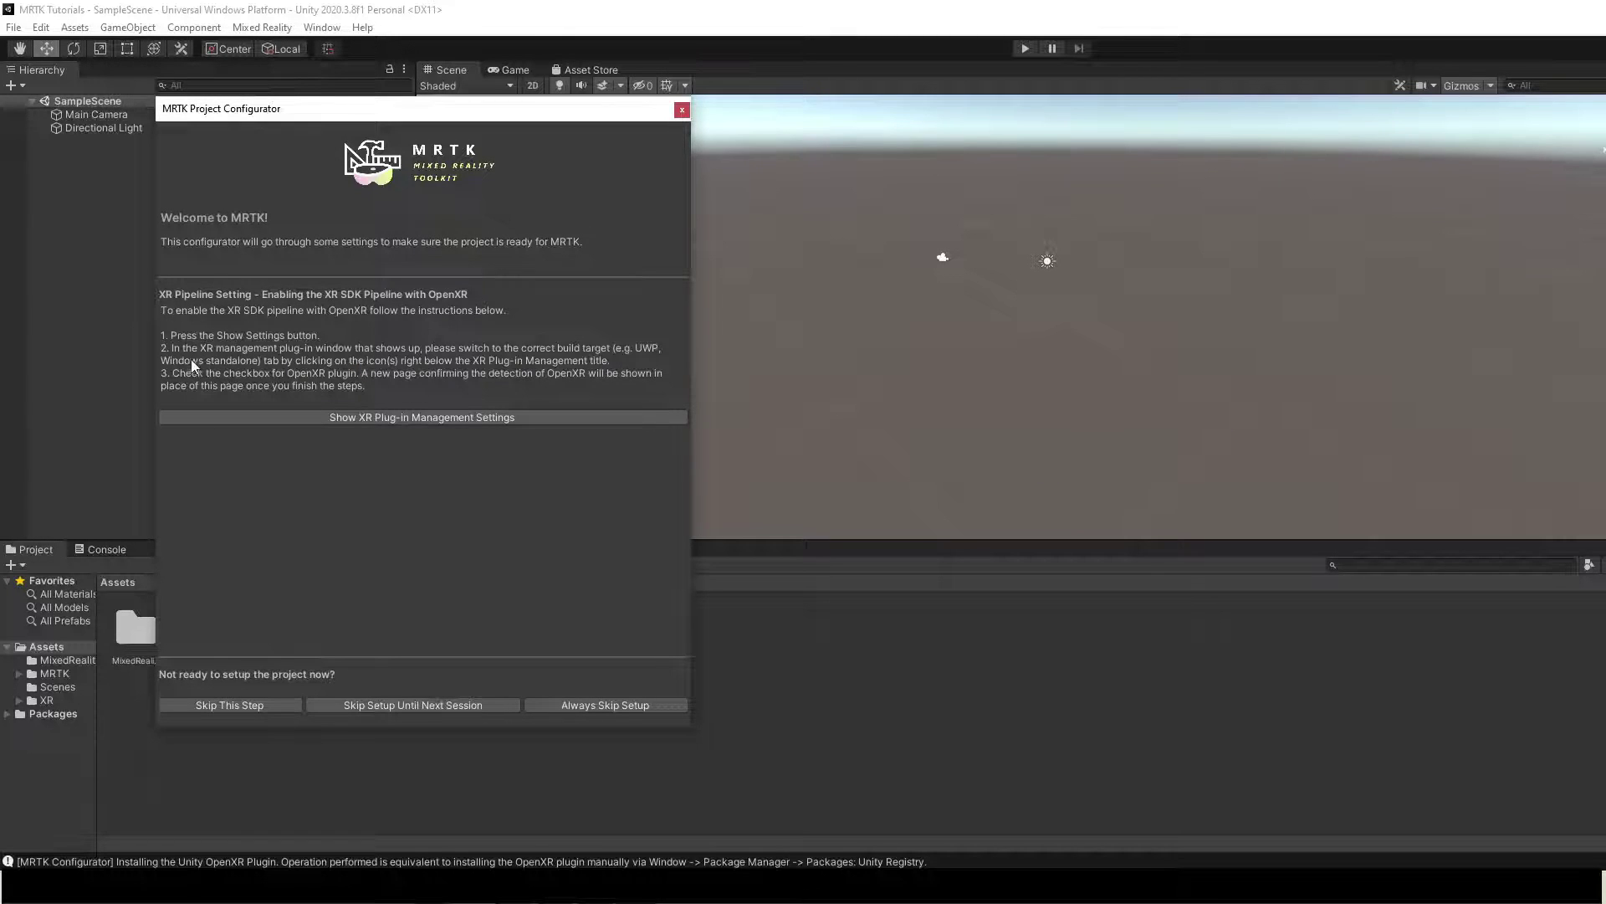
click(504, 417)
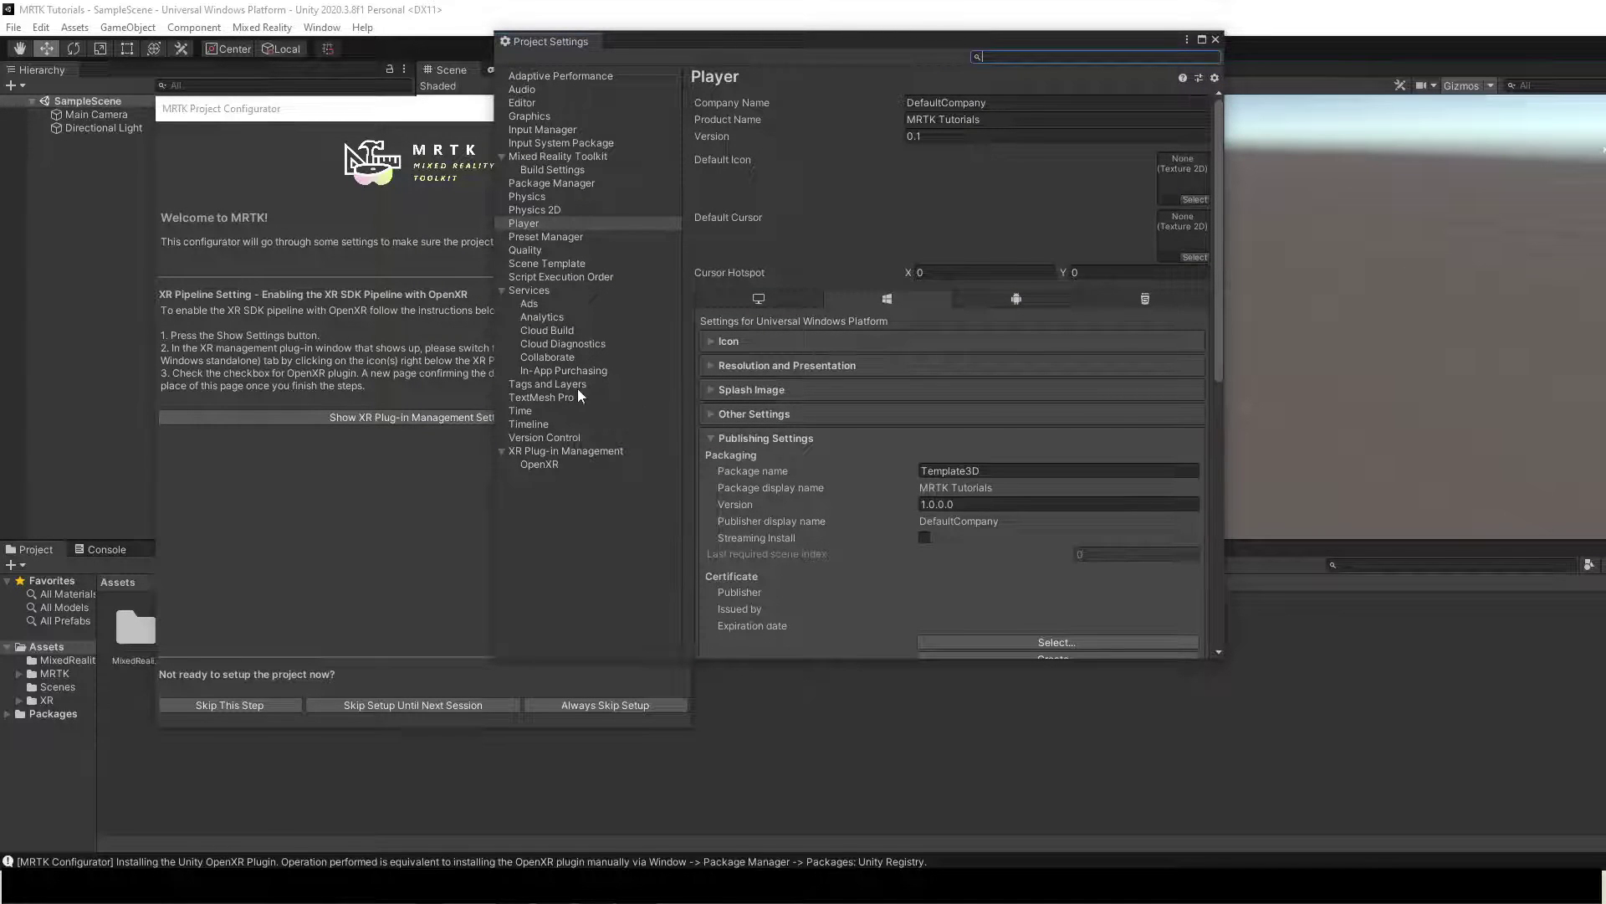
Enable OpenXR with the Microsoft HoloLens feature group in XR Plug-in Management
click(560, 452)
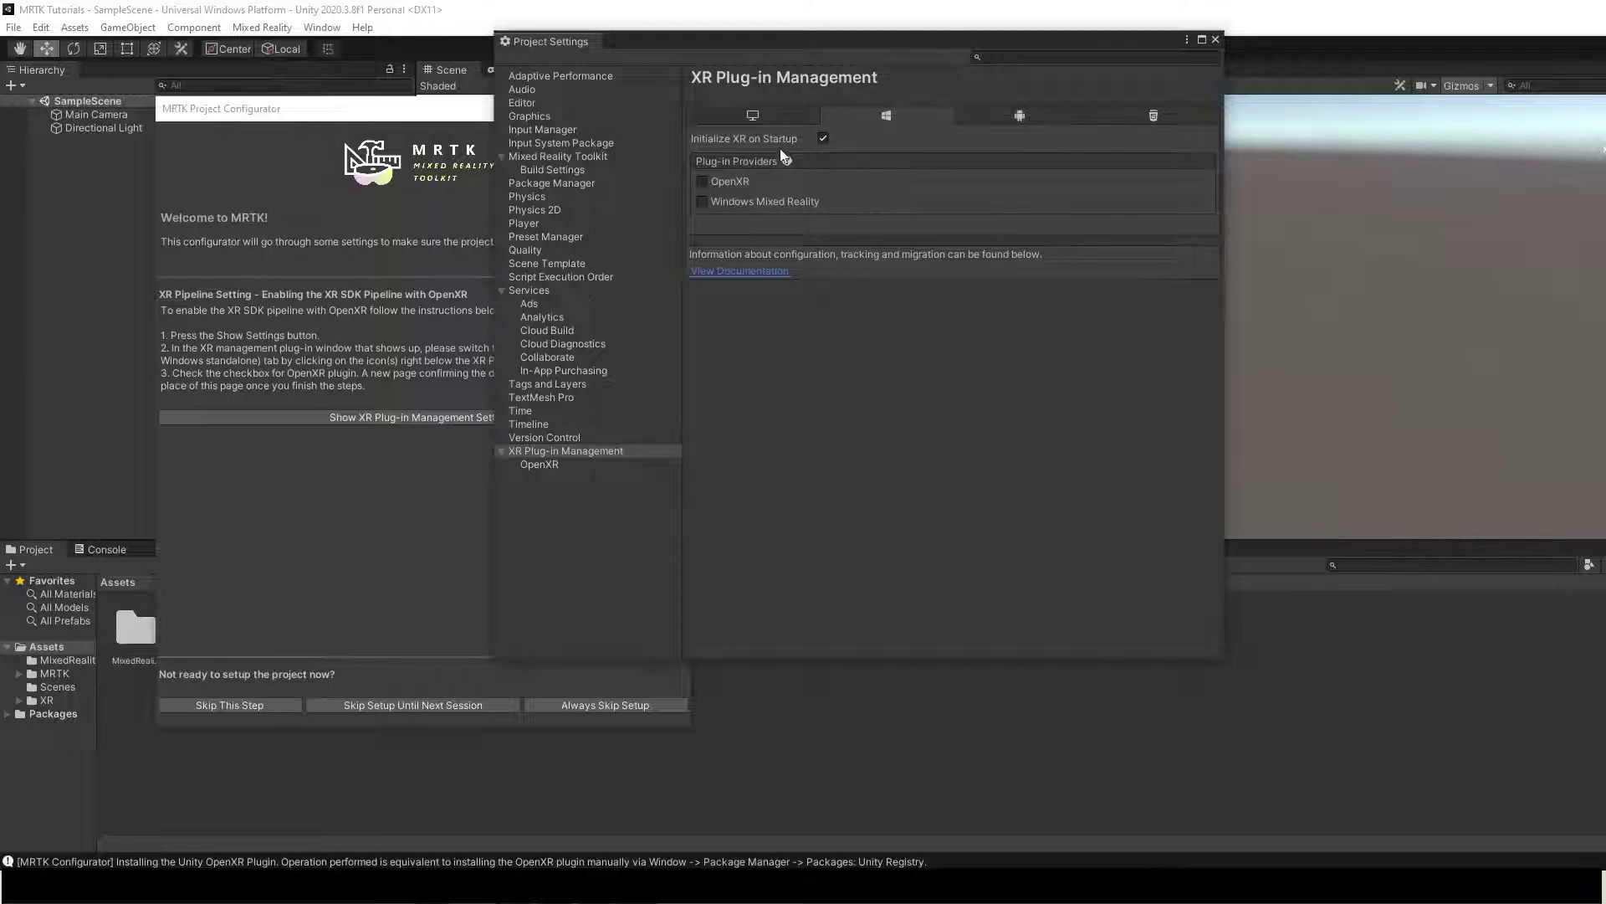
click(702, 182)
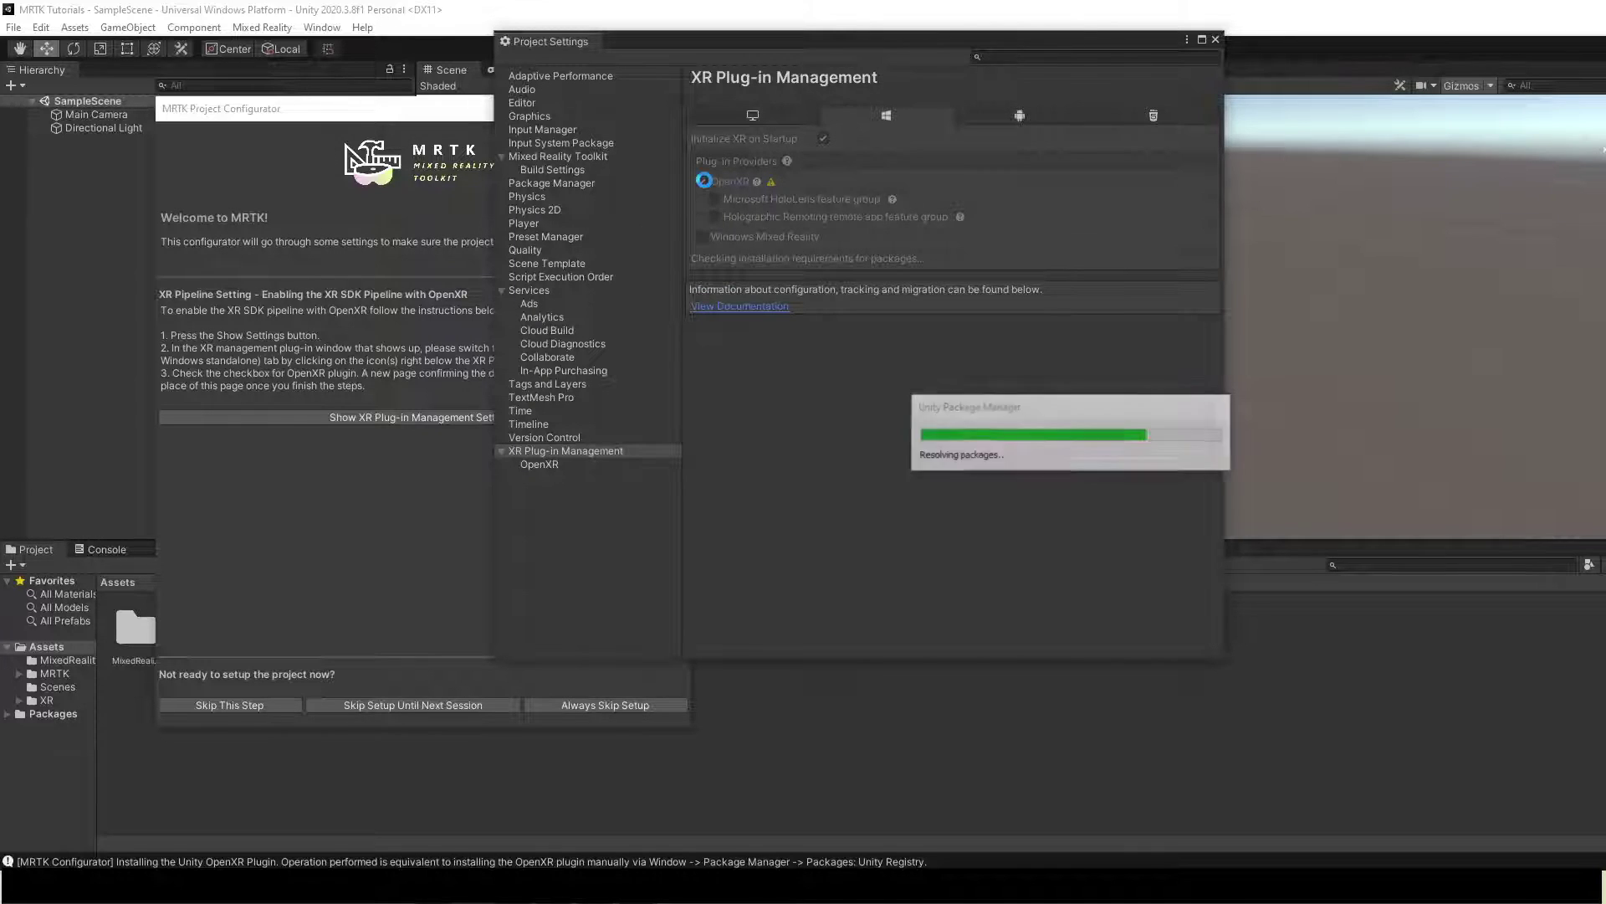
click(715, 200)
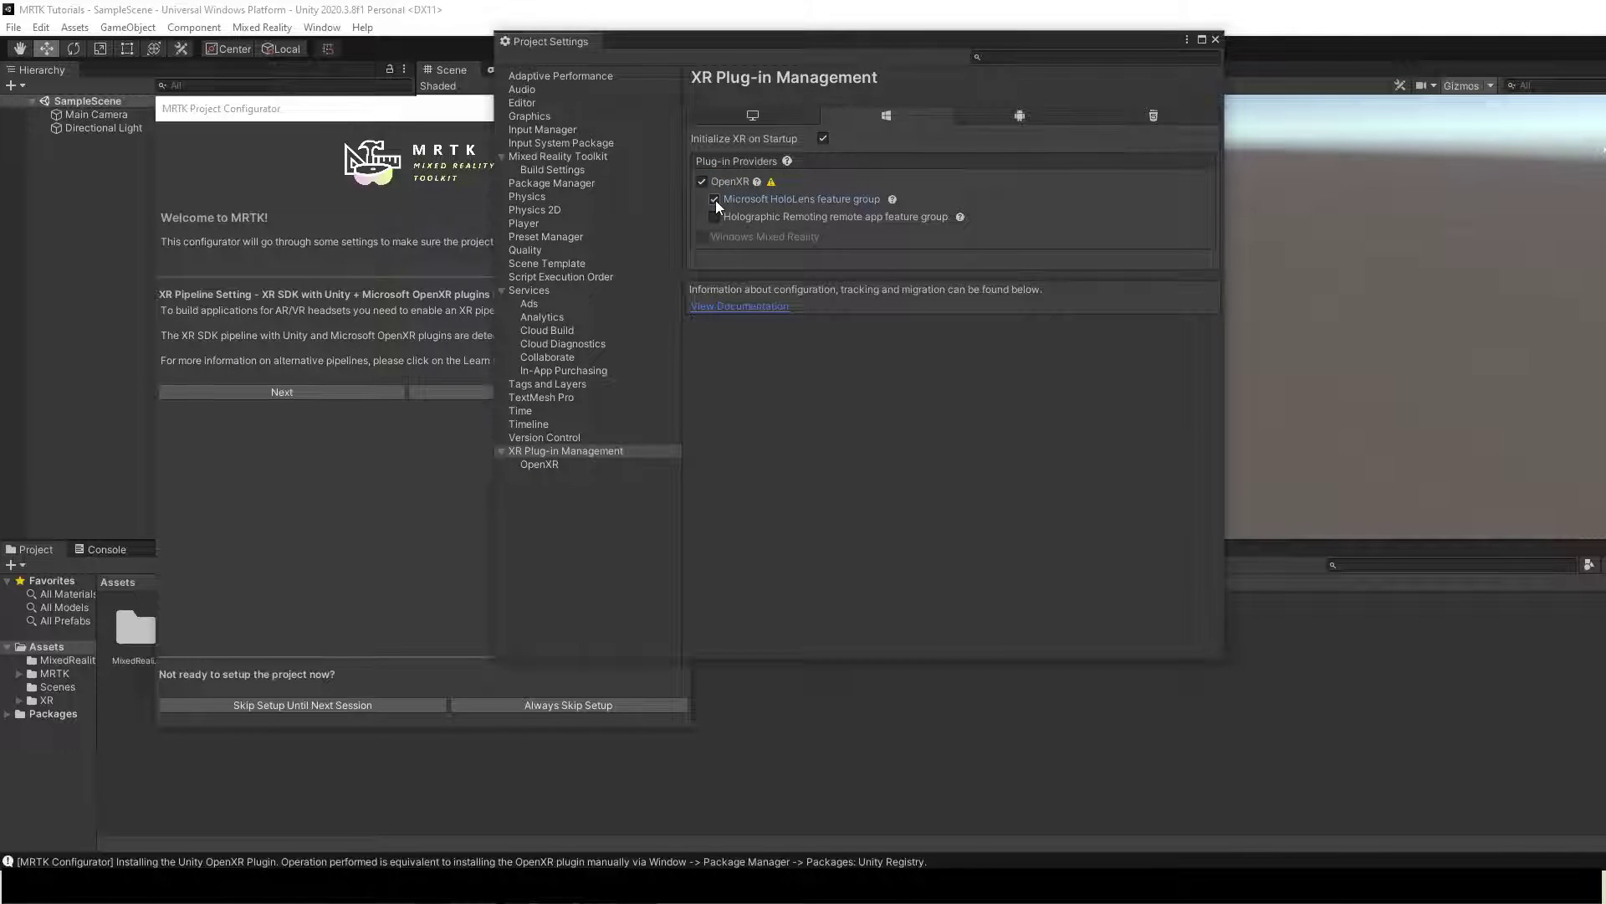
Advance the MRTK configurator to its project settings step
click(373, 359)
click(241, 355)
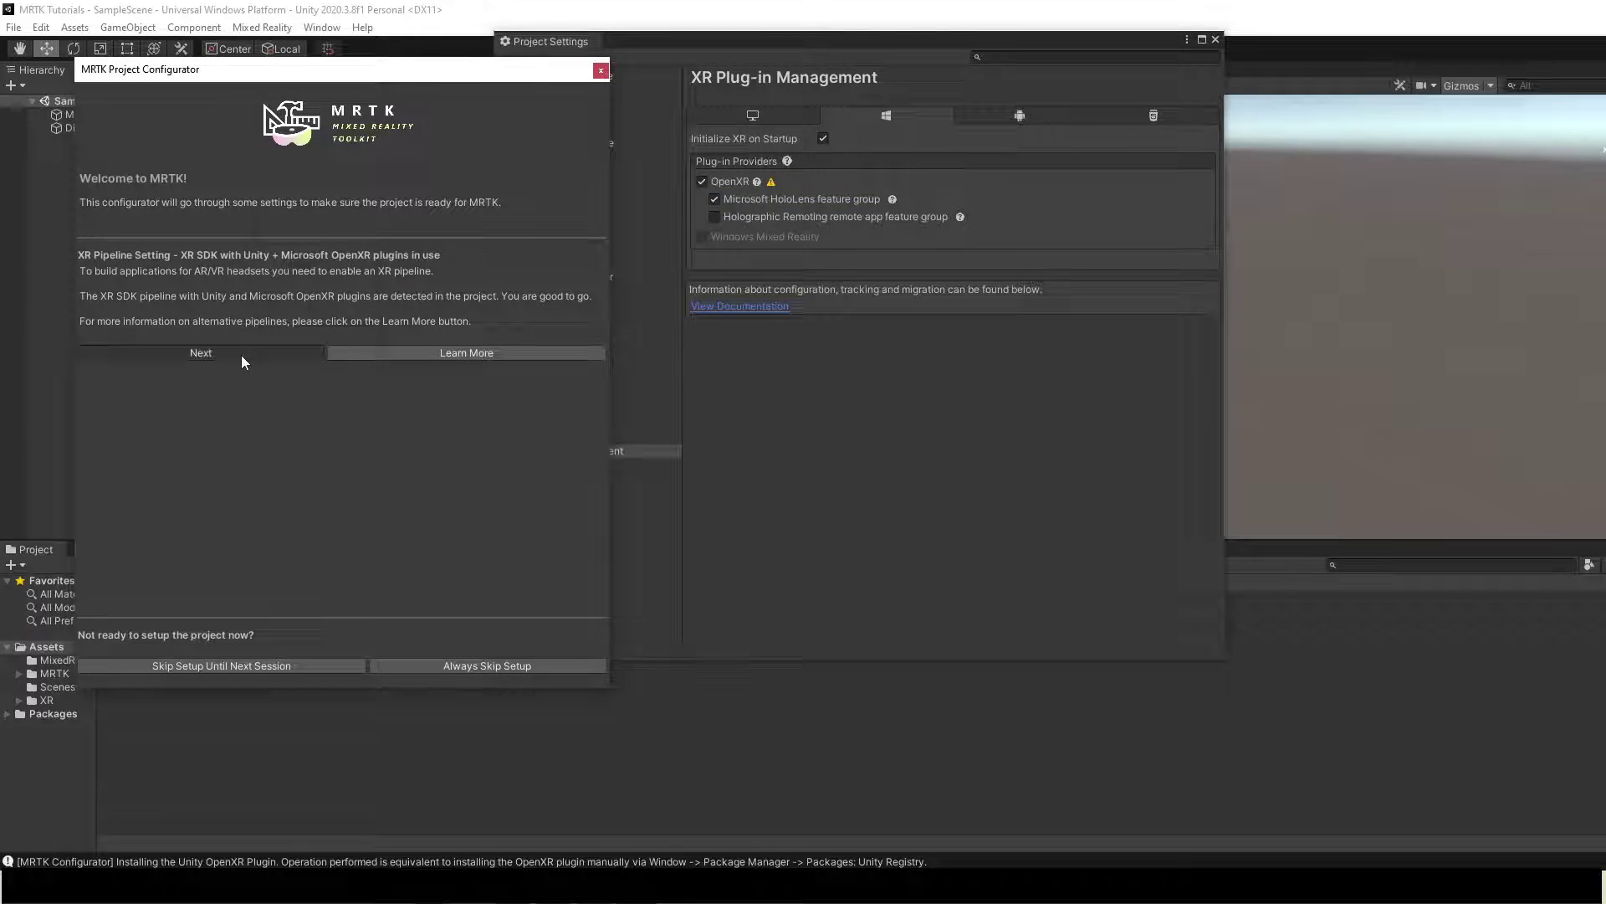
click(1028, 405)
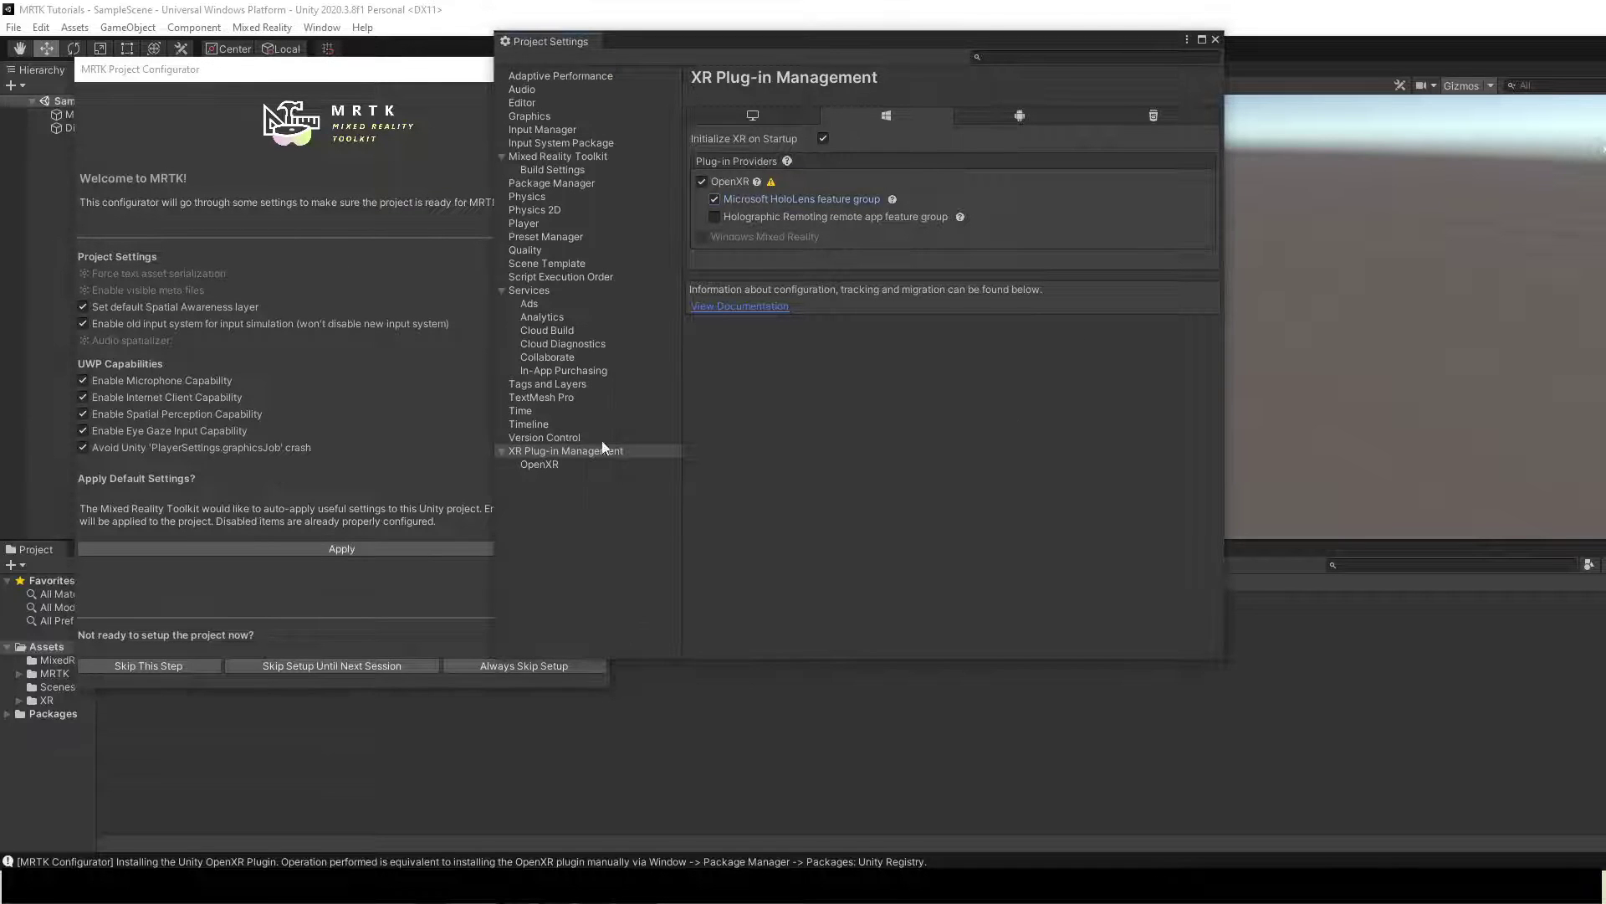
Set the OpenXR Depth Submission Mode to Depth 16 Bit
click(532, 465)
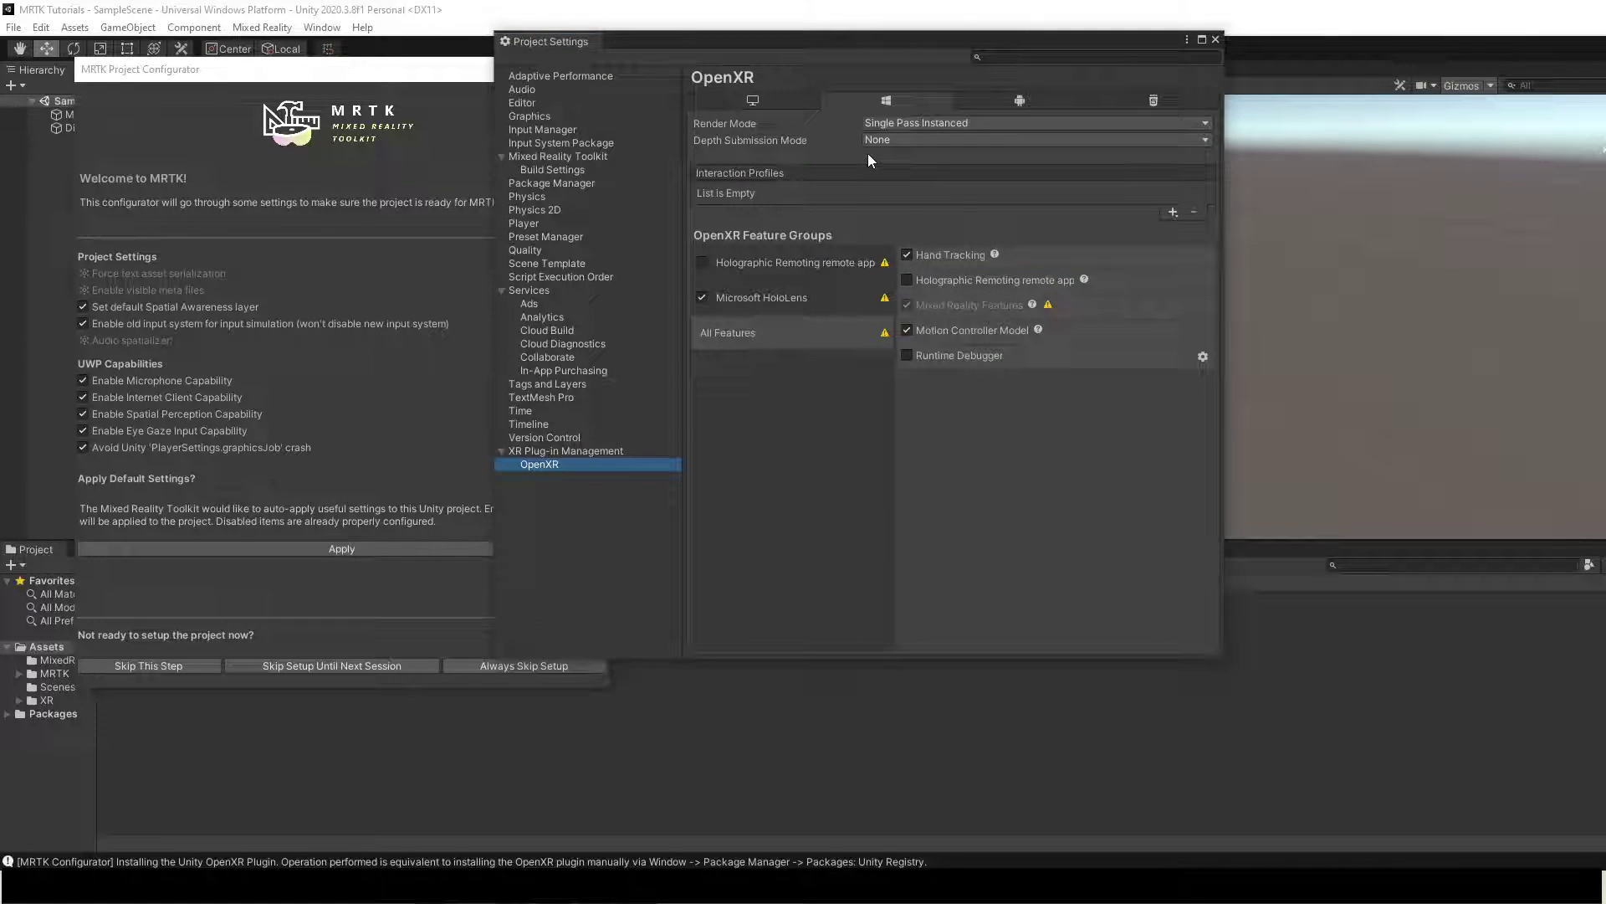
click(935, 136)
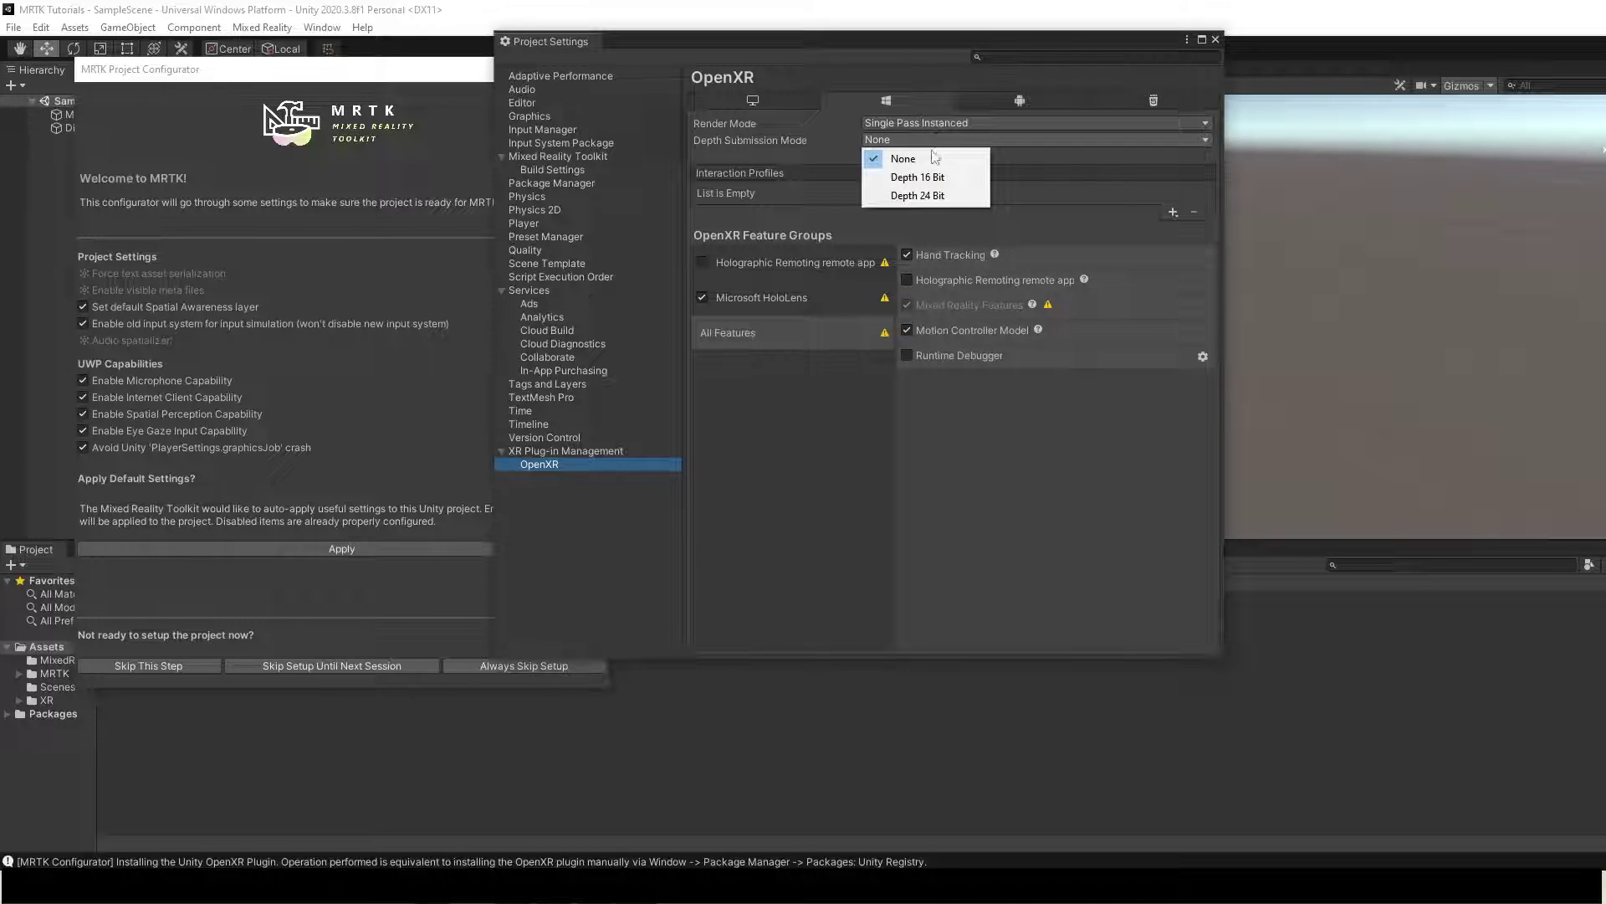
click(920, 173)
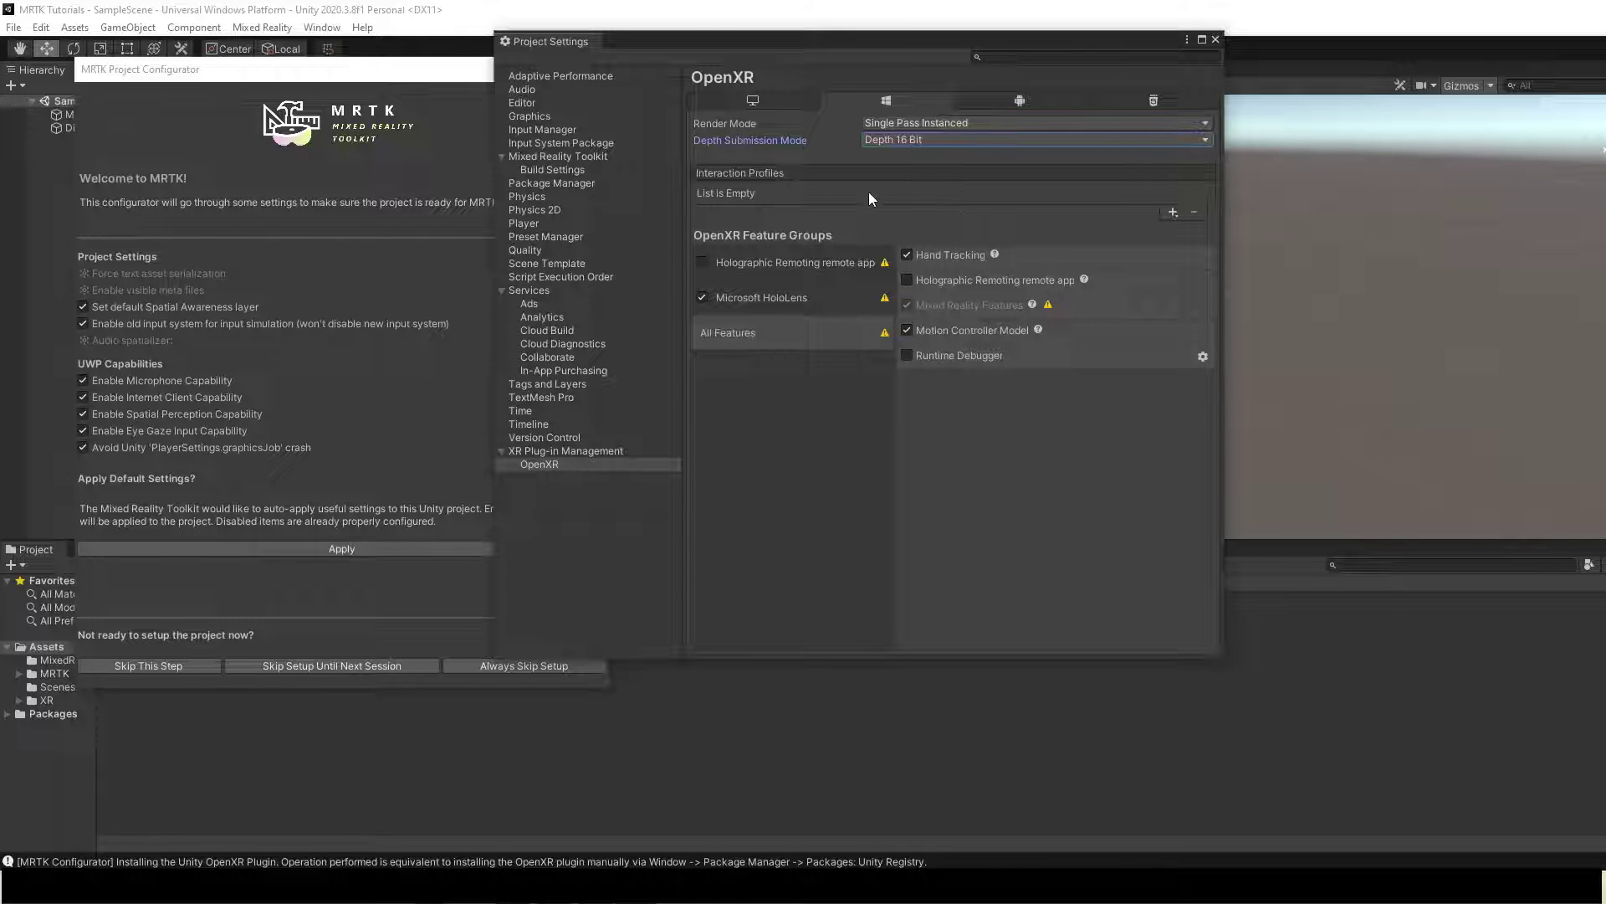
Add the Microsoft Hand Interaction Profile and apply MRTK's recommended settings, accepting the restart
click(1172, 211)
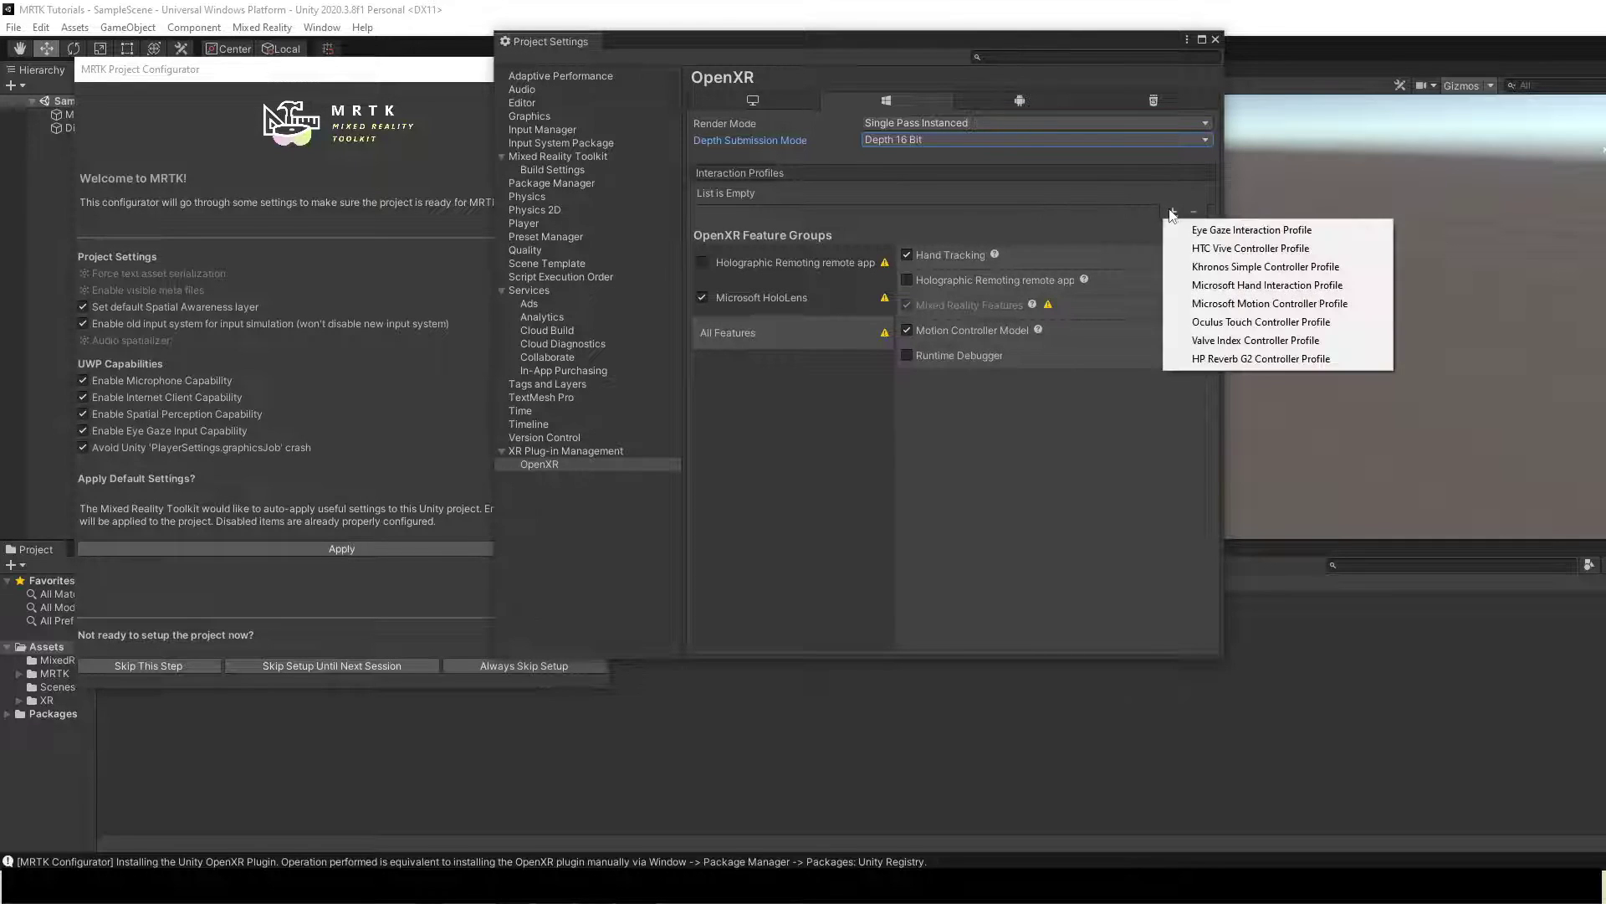
click(1183, 286)
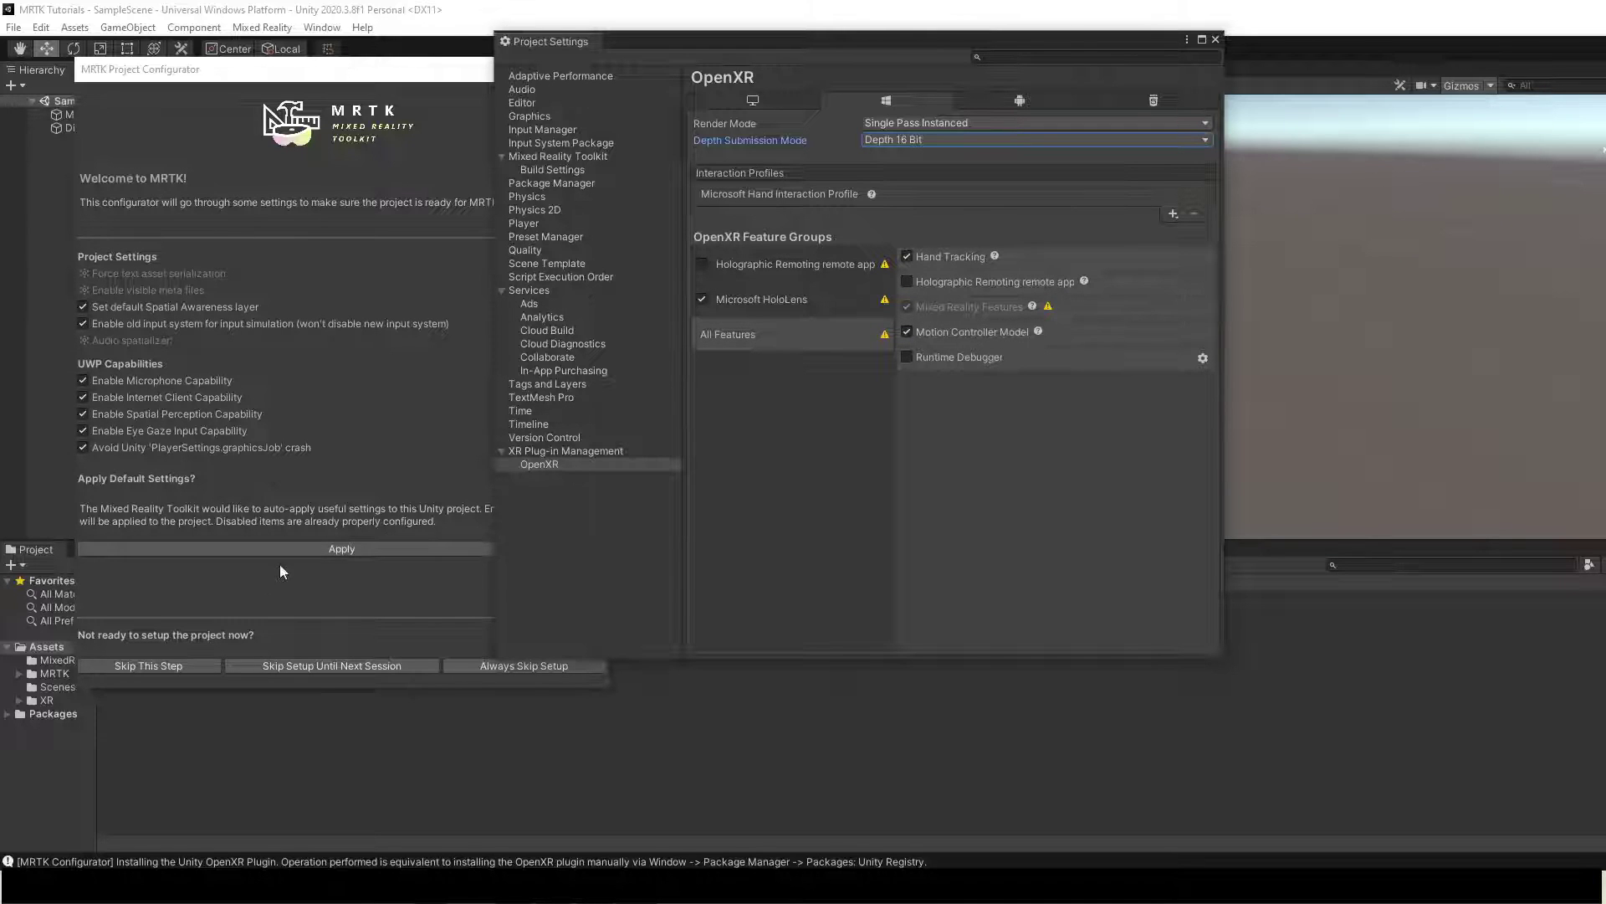
click(350, 549)
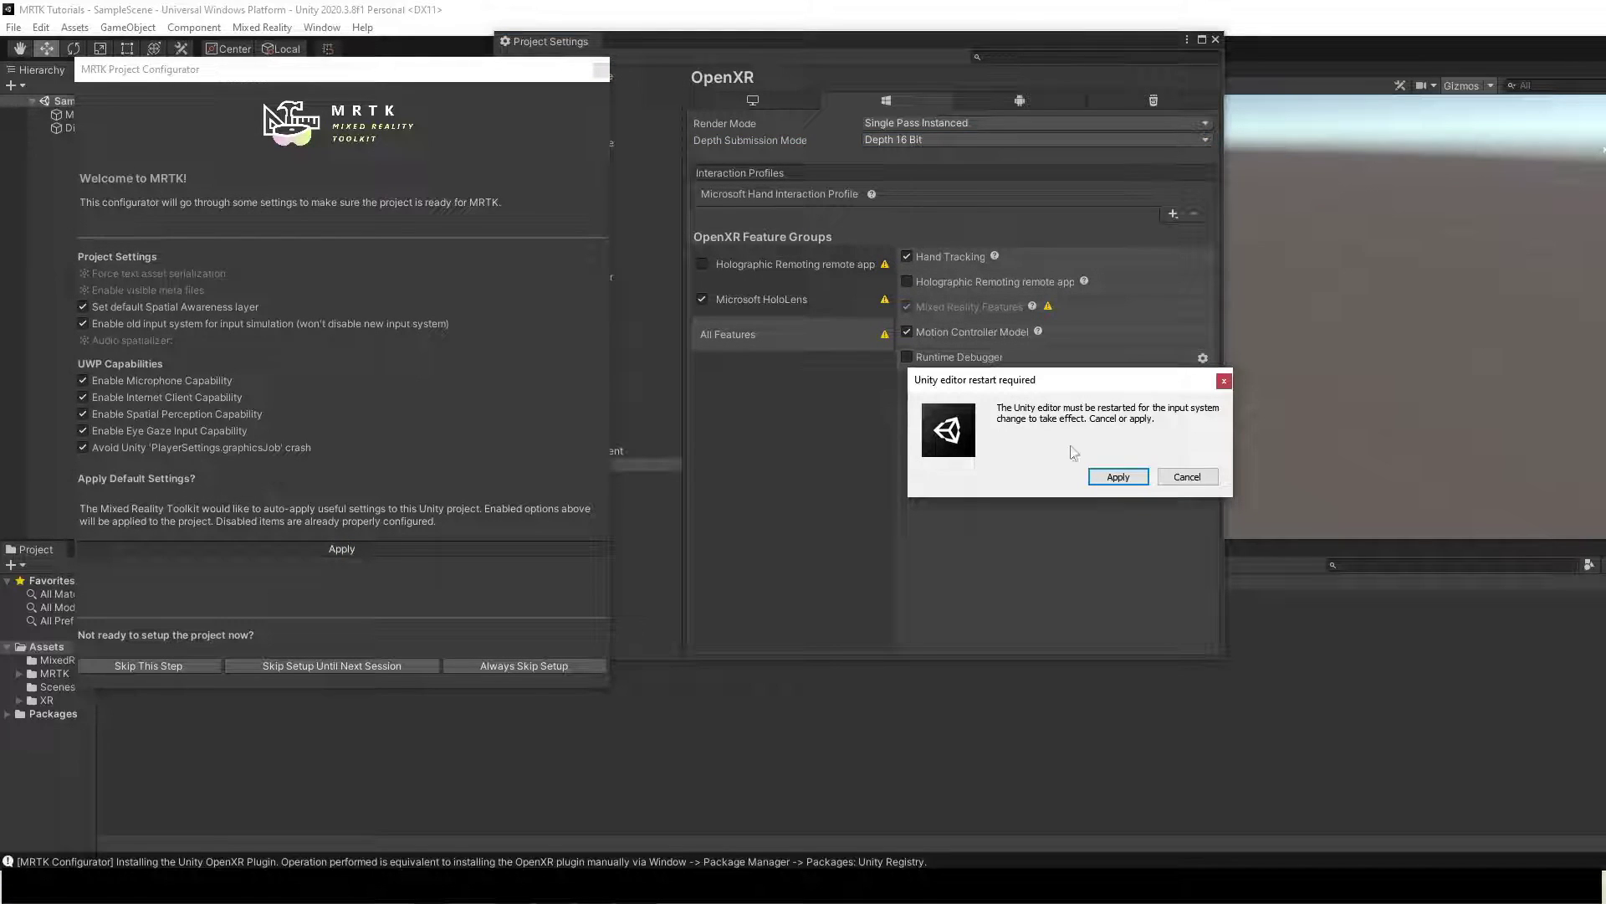
click(1128, 477)
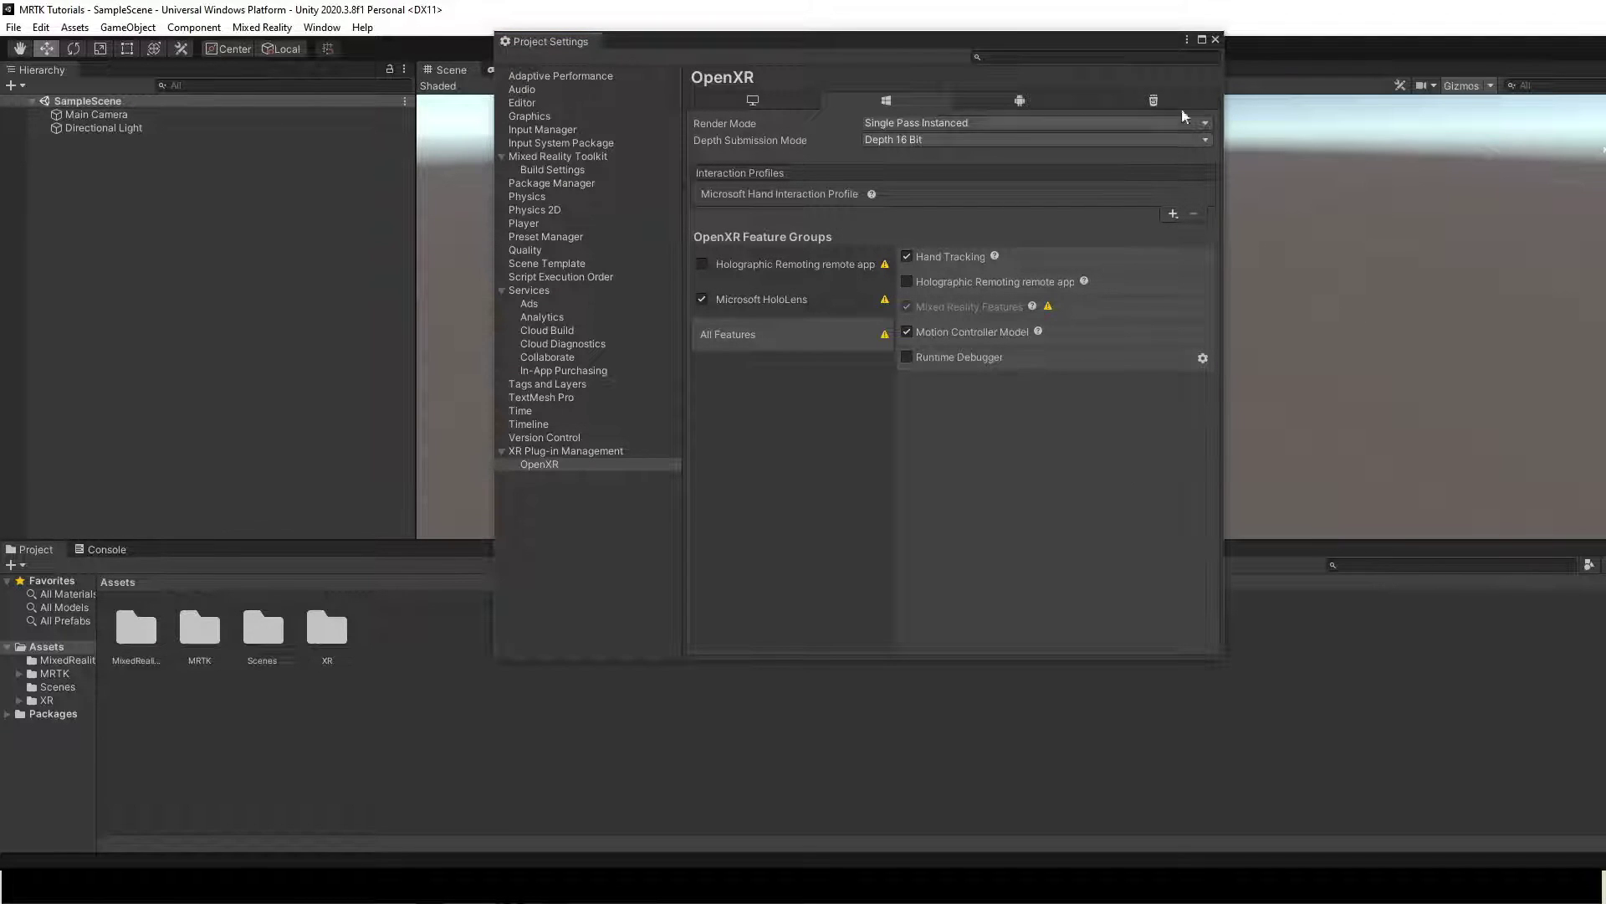
Close Project Settings and relaunch Configure Project for MRTK from the Mixed Reality menu
click(1216, 39)
click(261, 27)
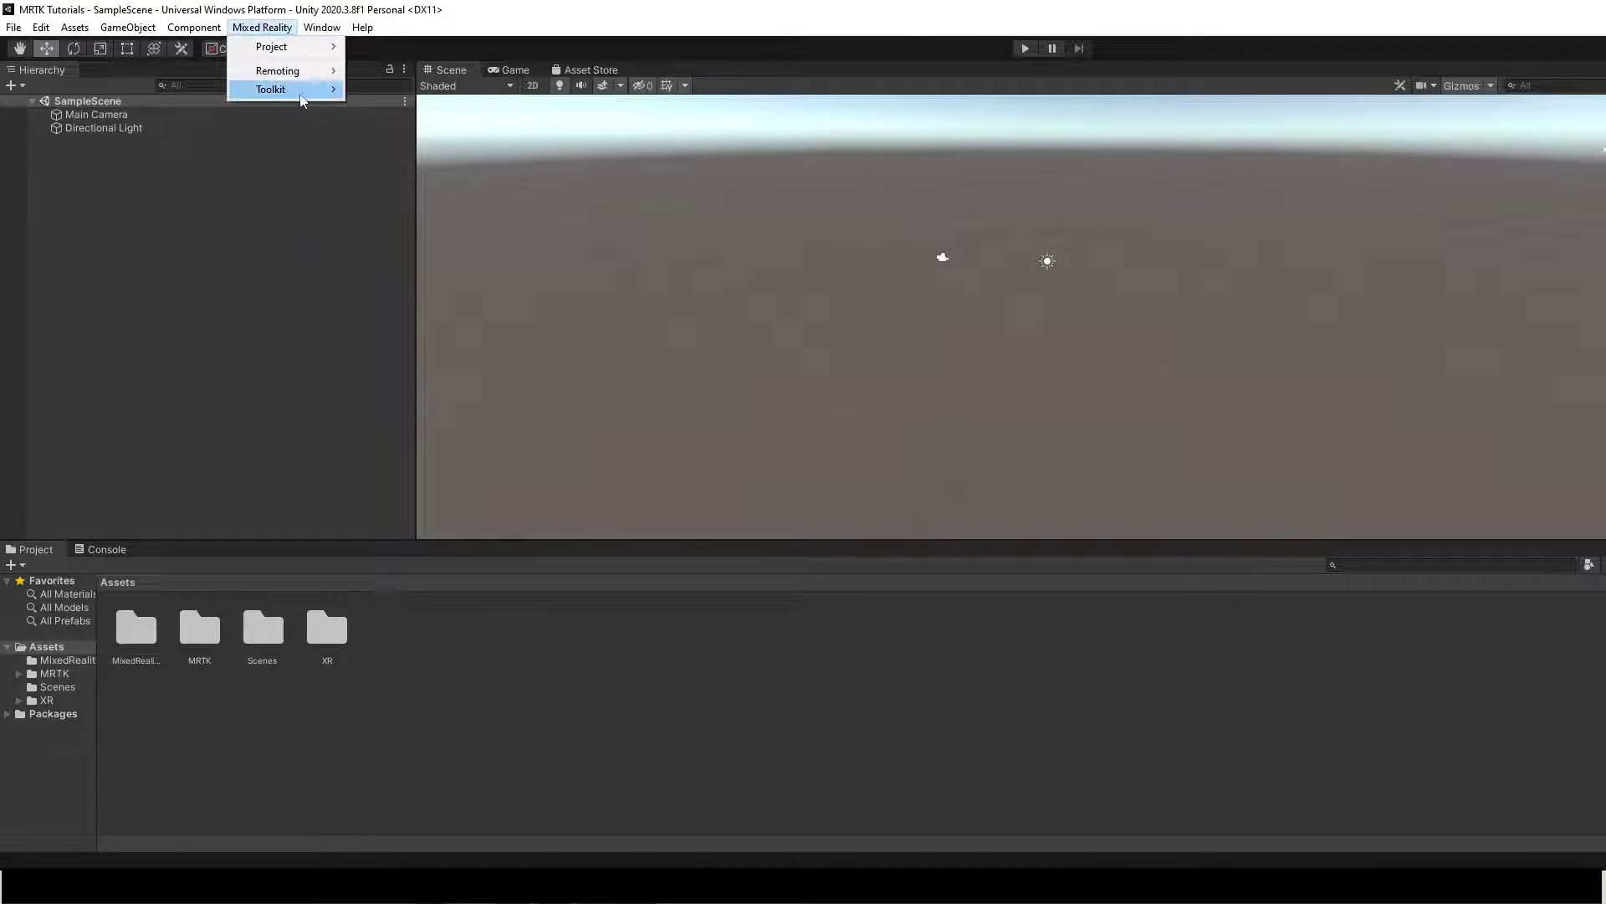
mouse_move(303, 99)
mouse_move(478, 97)
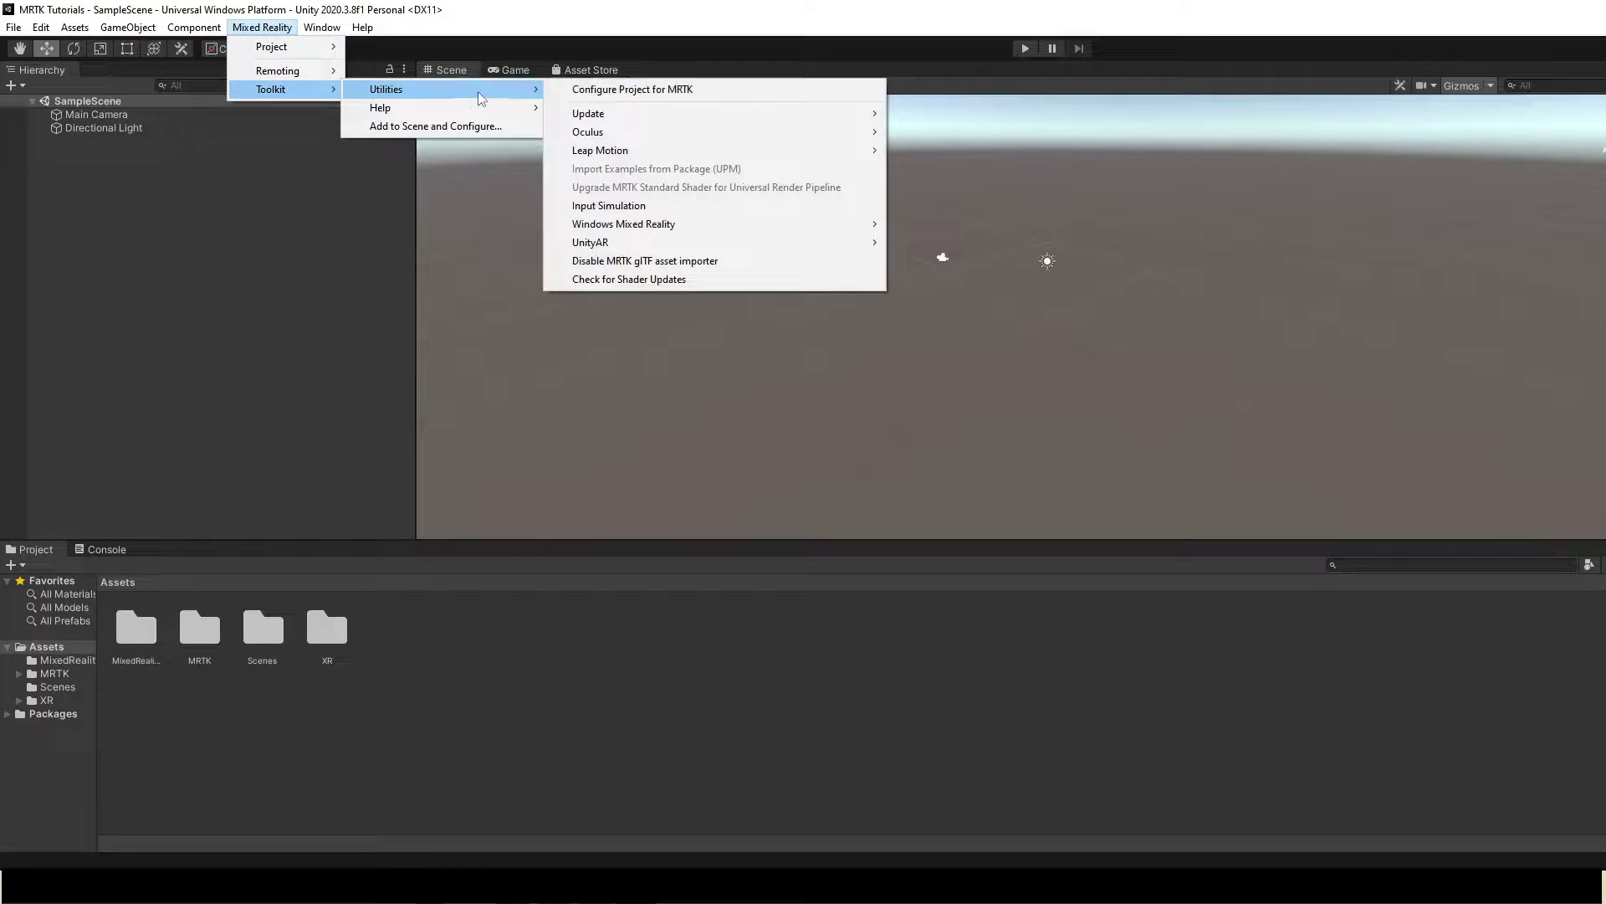
click(580, 90)
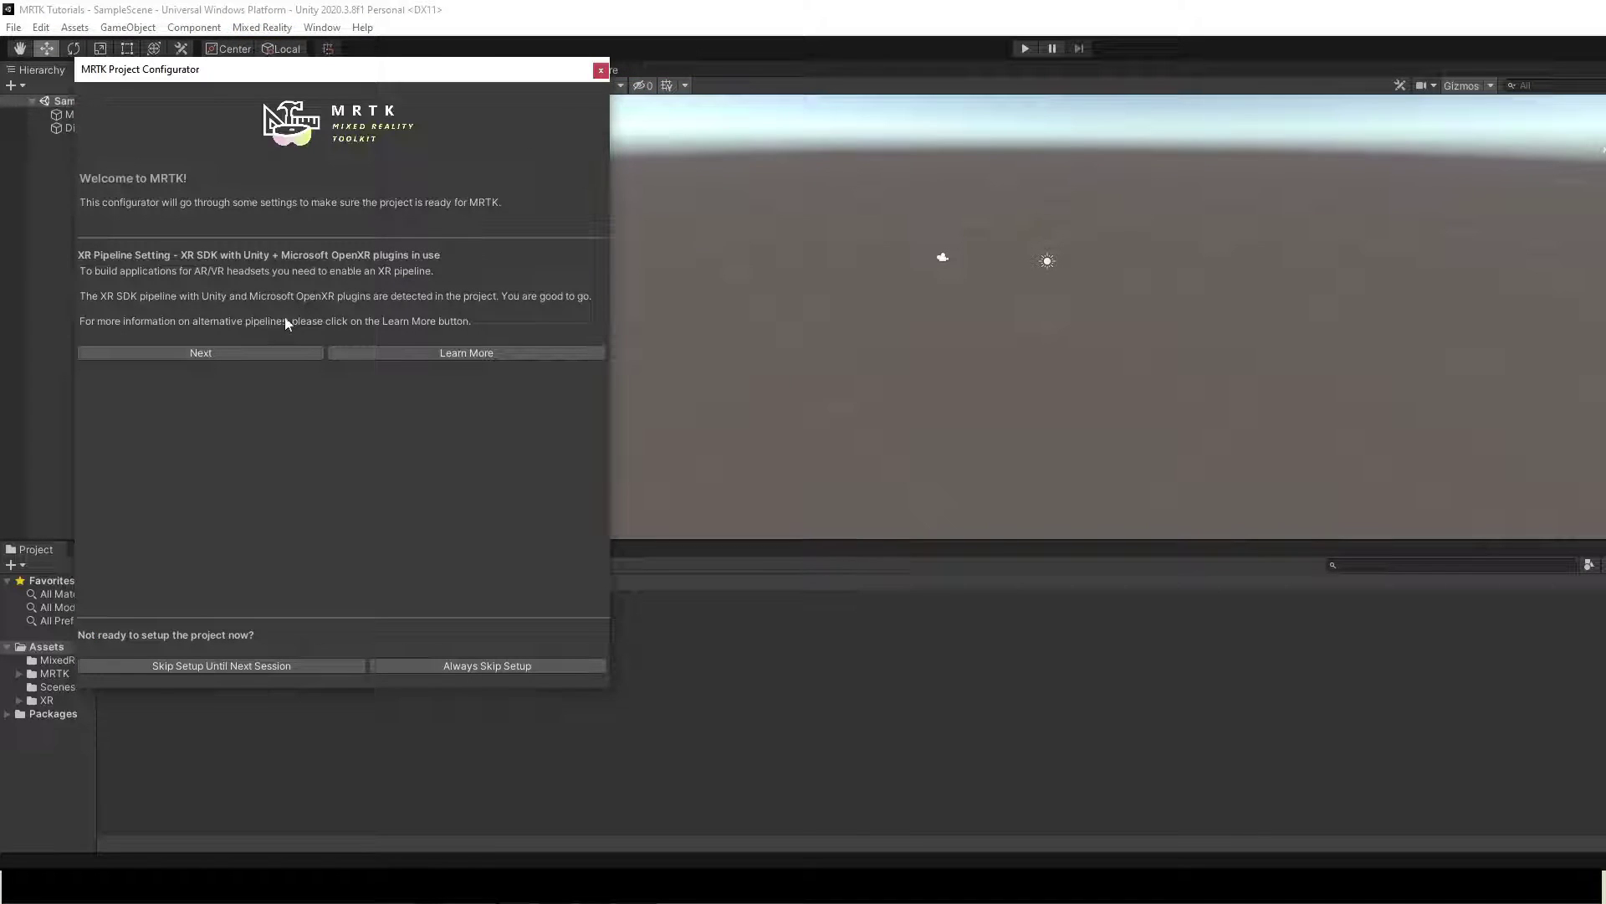
Import the TMP Essential Resources and finish the MRTK configurator
click(256, 348)
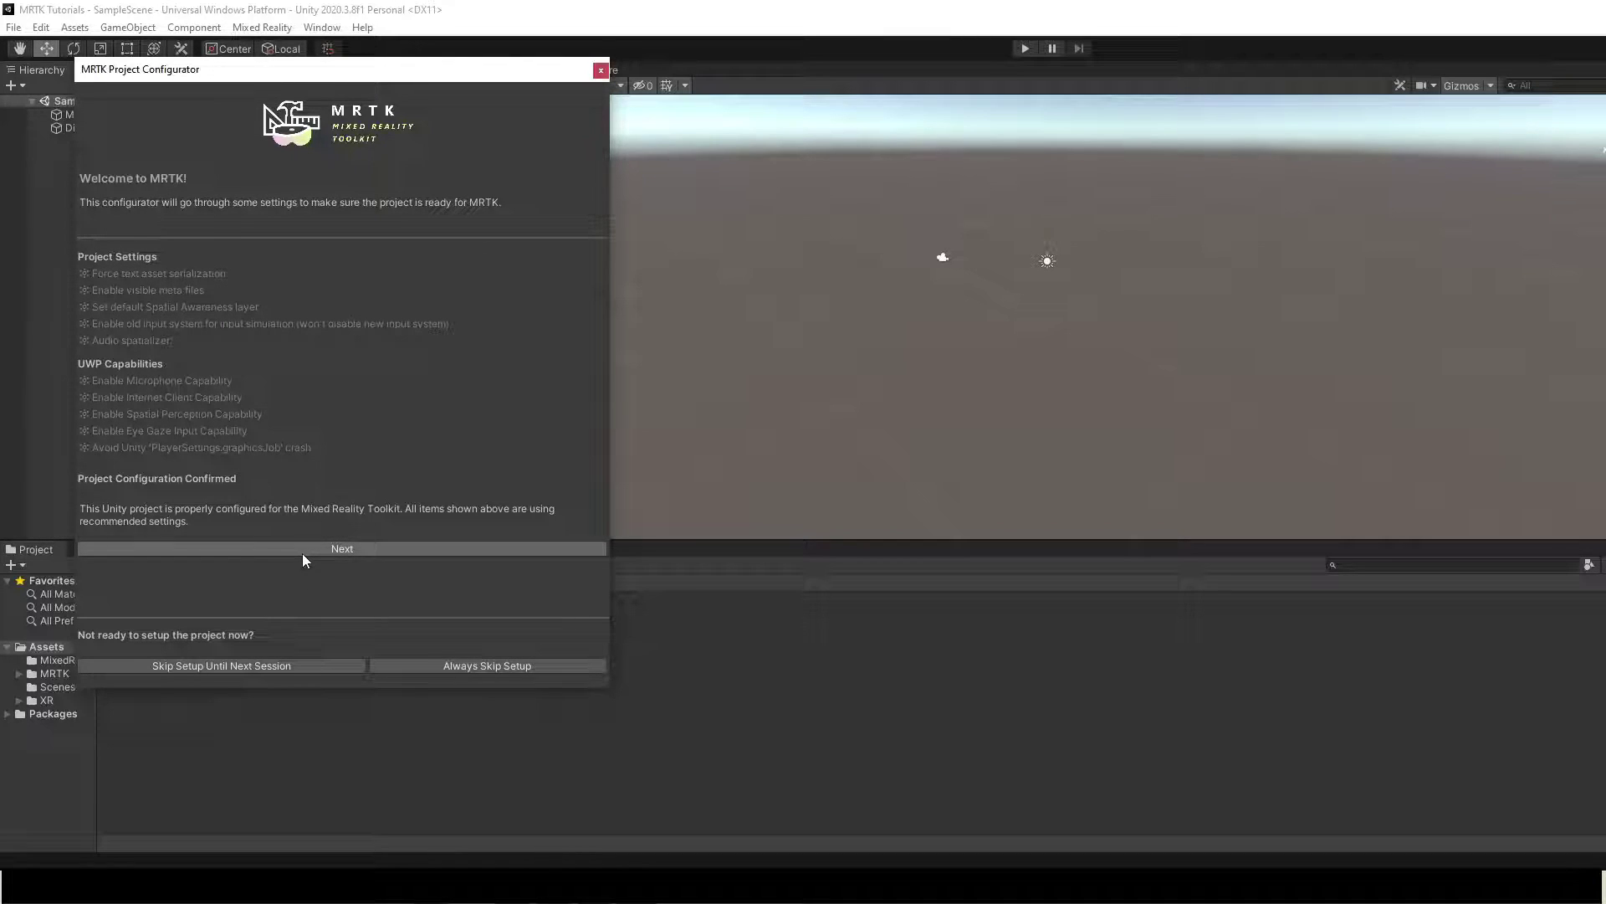
click(303, 553)
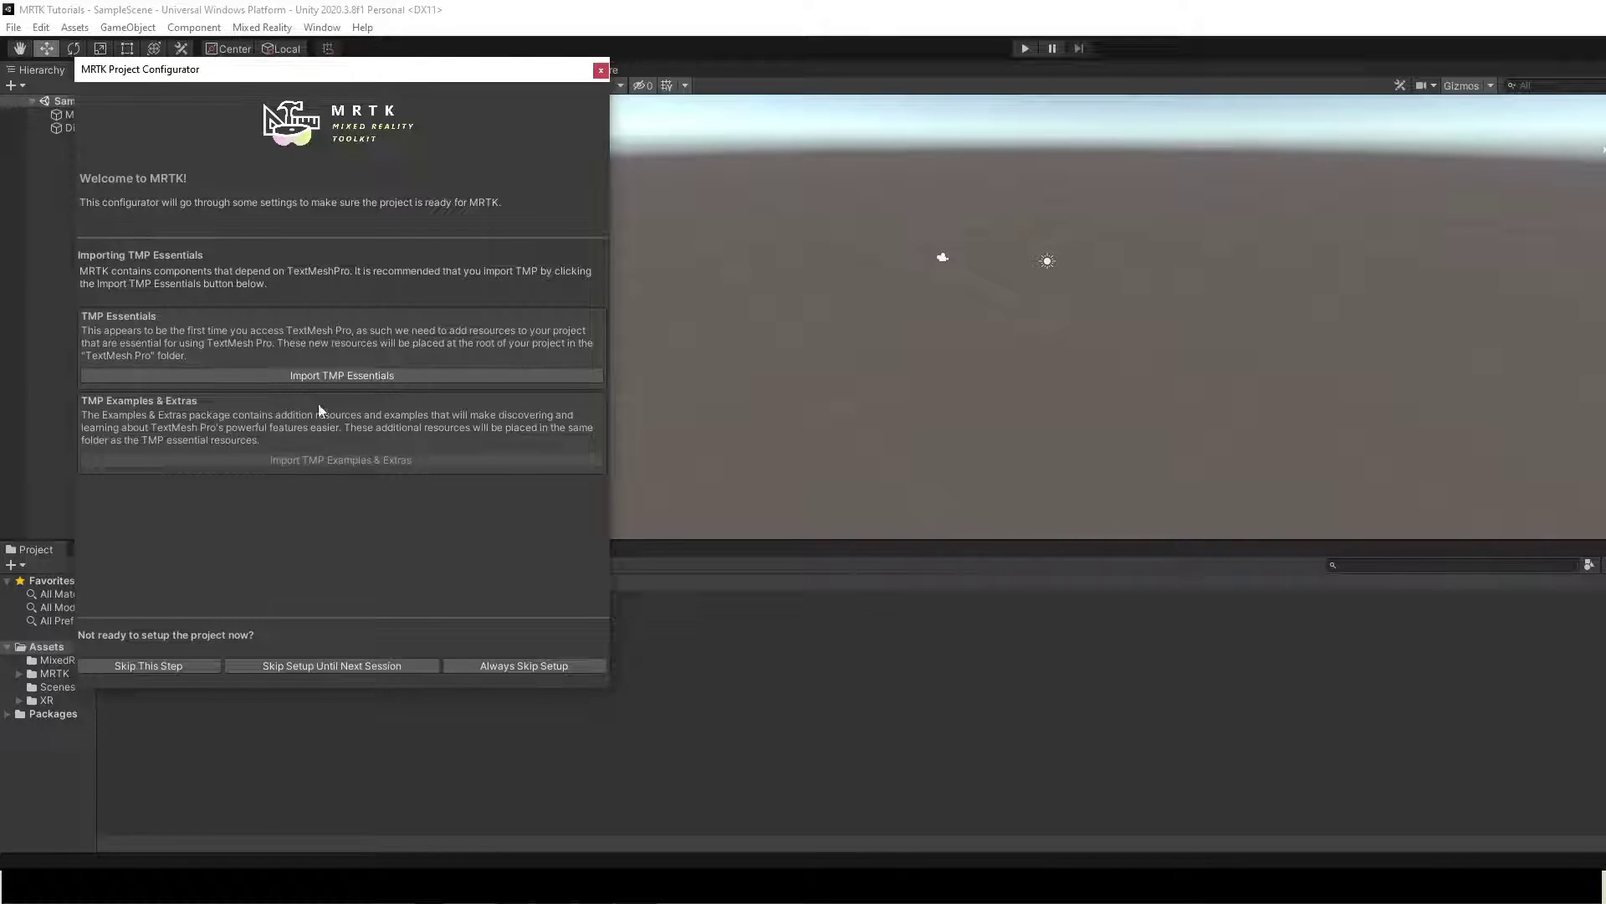
click(323, 374)
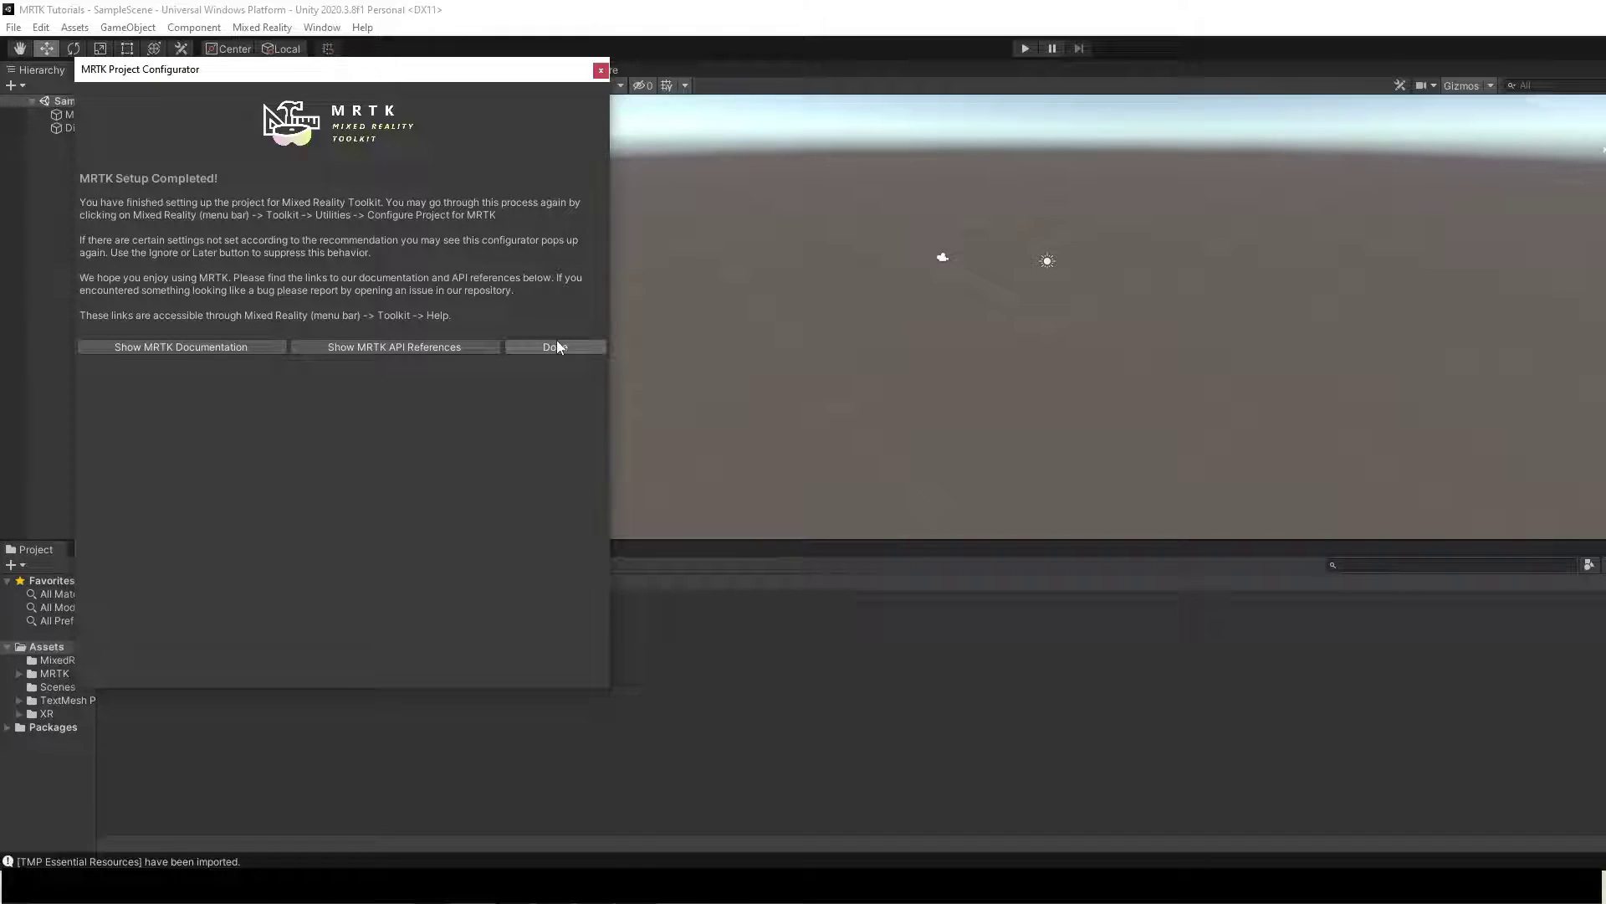
click(555, 346)
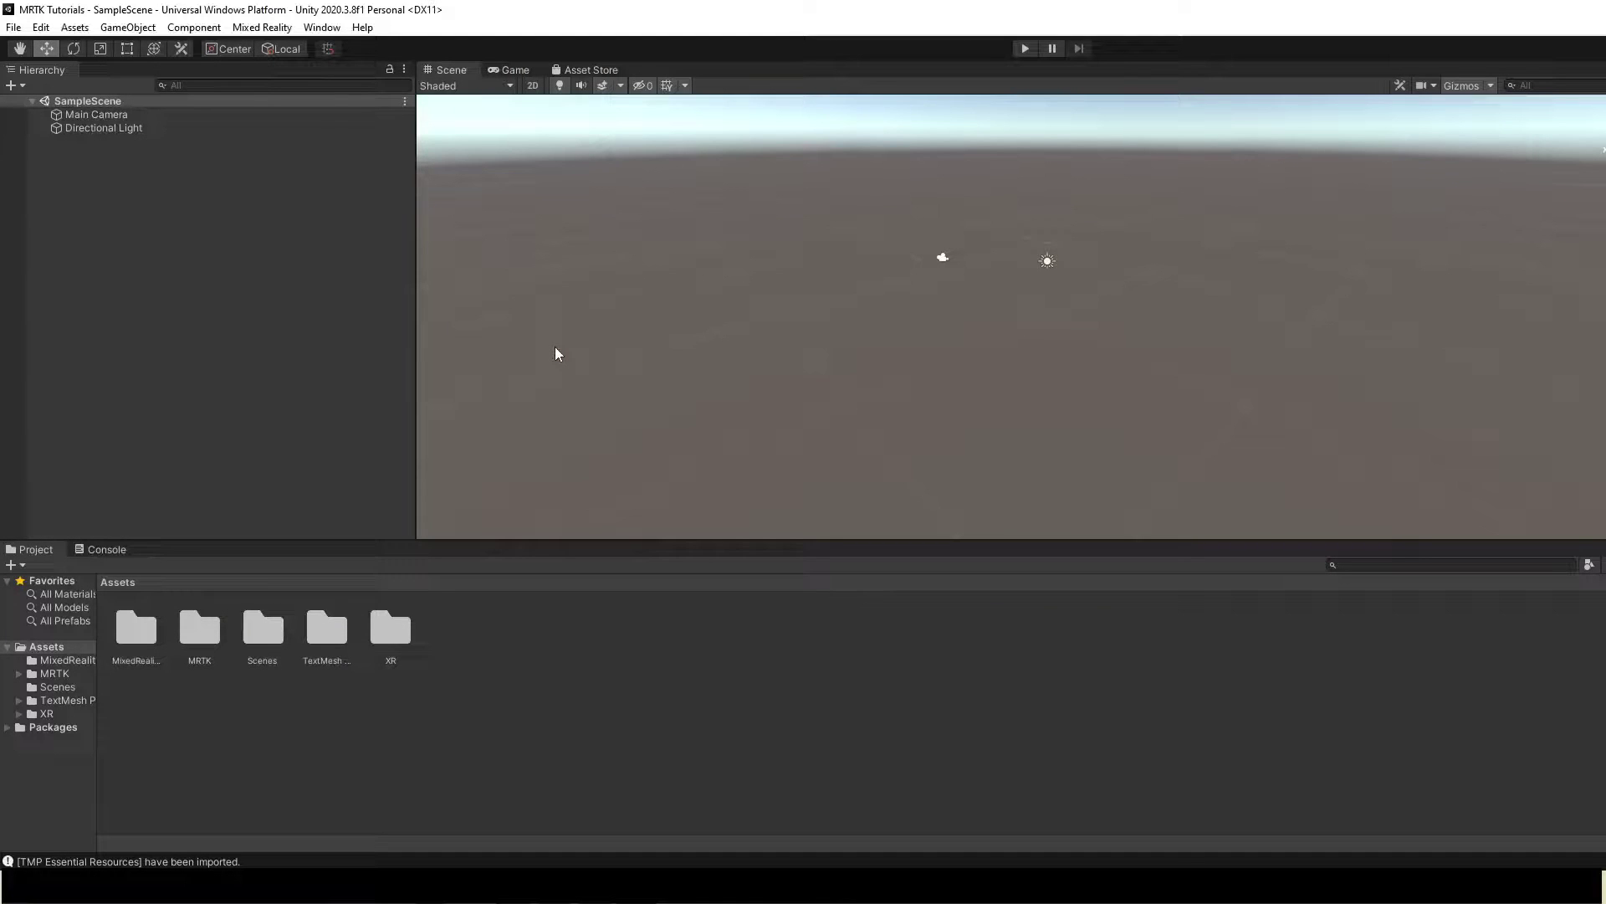
Replace the Template3D package name in Player Publishing Settings with MRTKTutorials-GettingStartedTemp
click(41, 27)
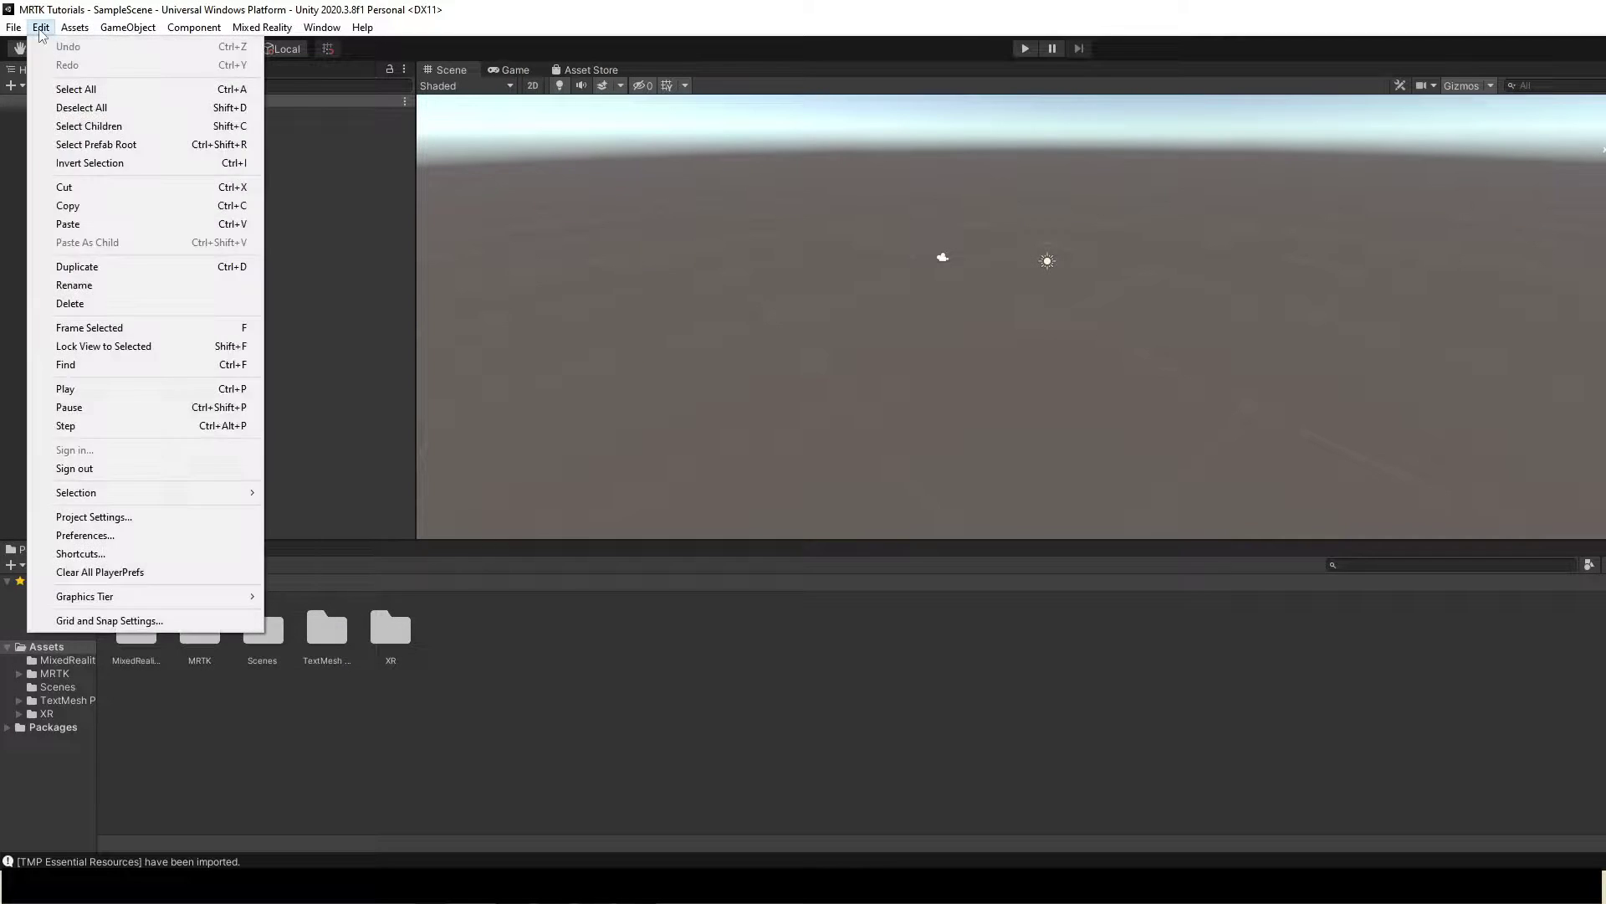
mouse_move(74, 27)
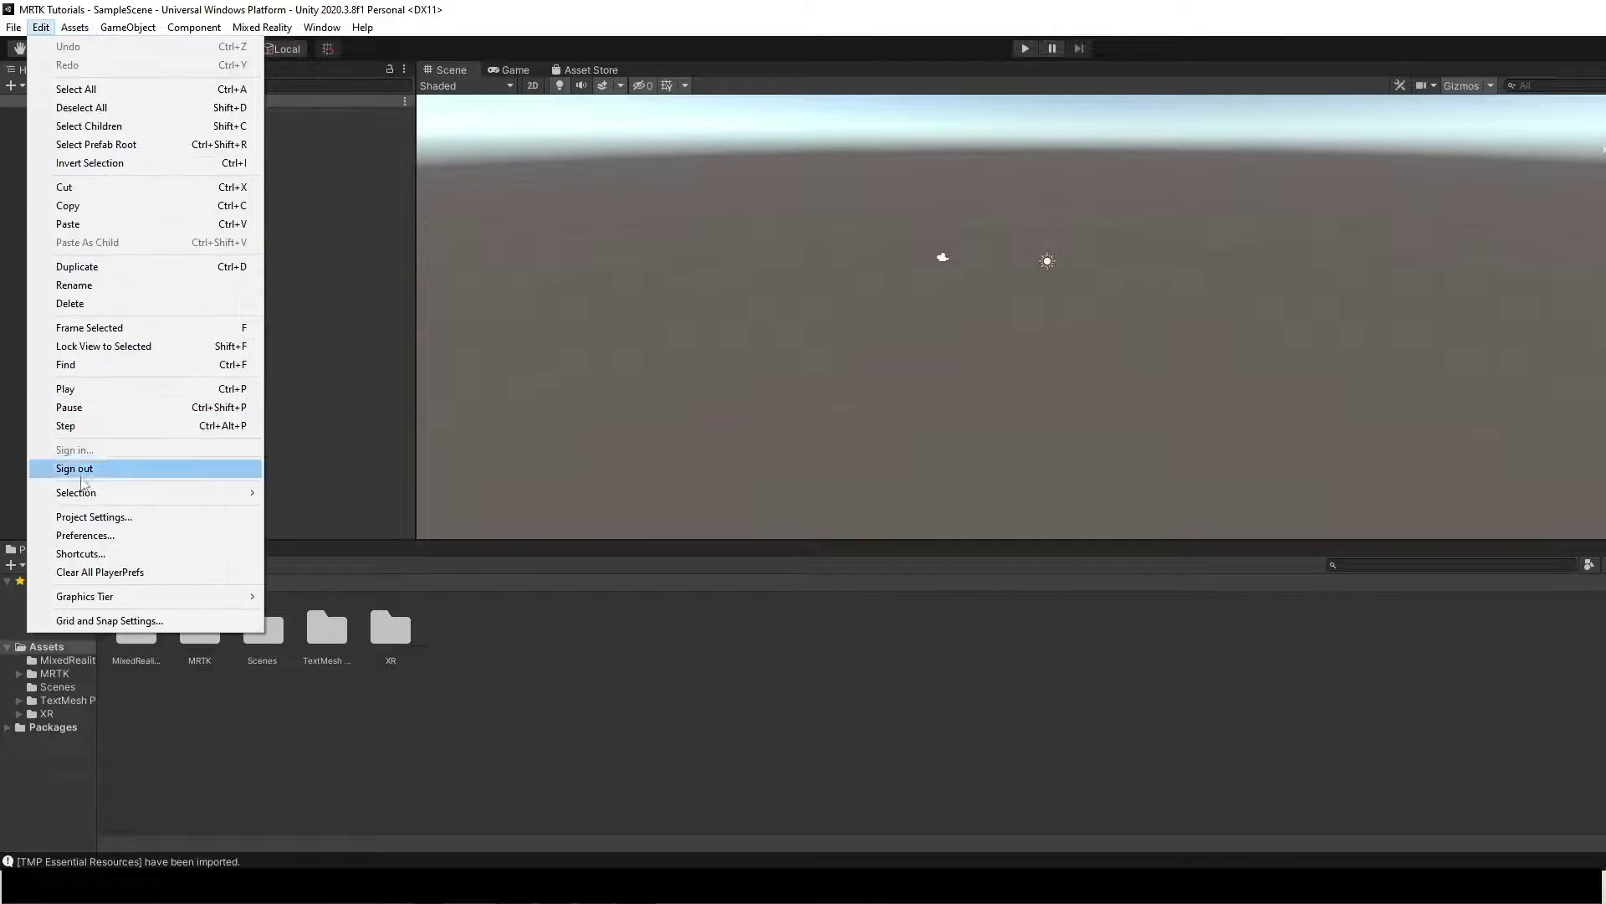
click(92, 517)
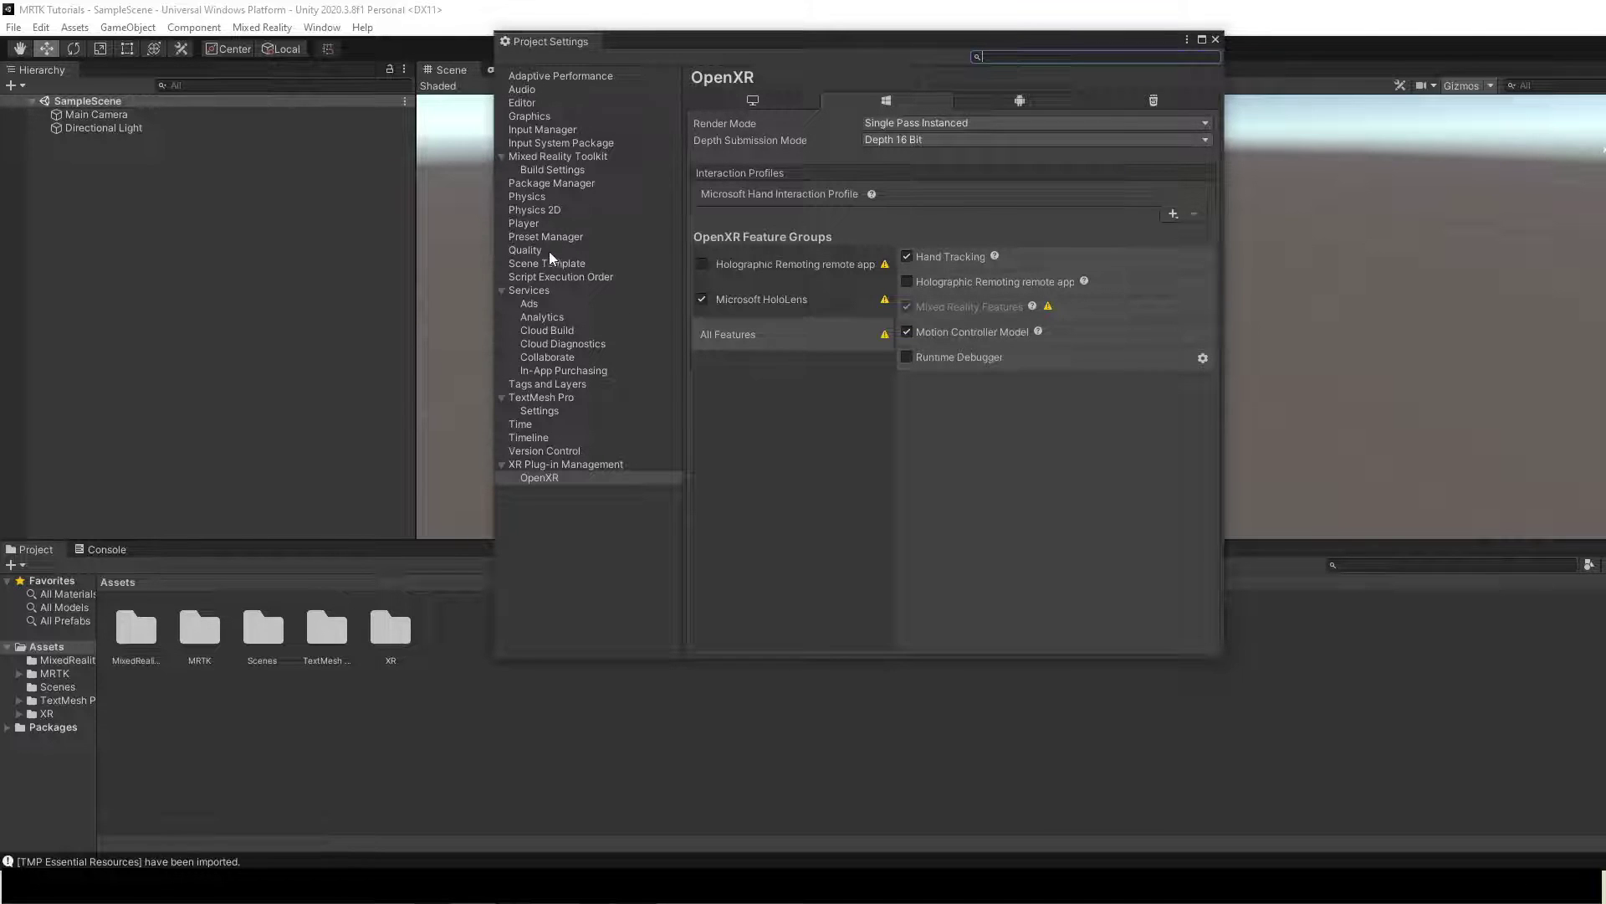
click(539, 224)
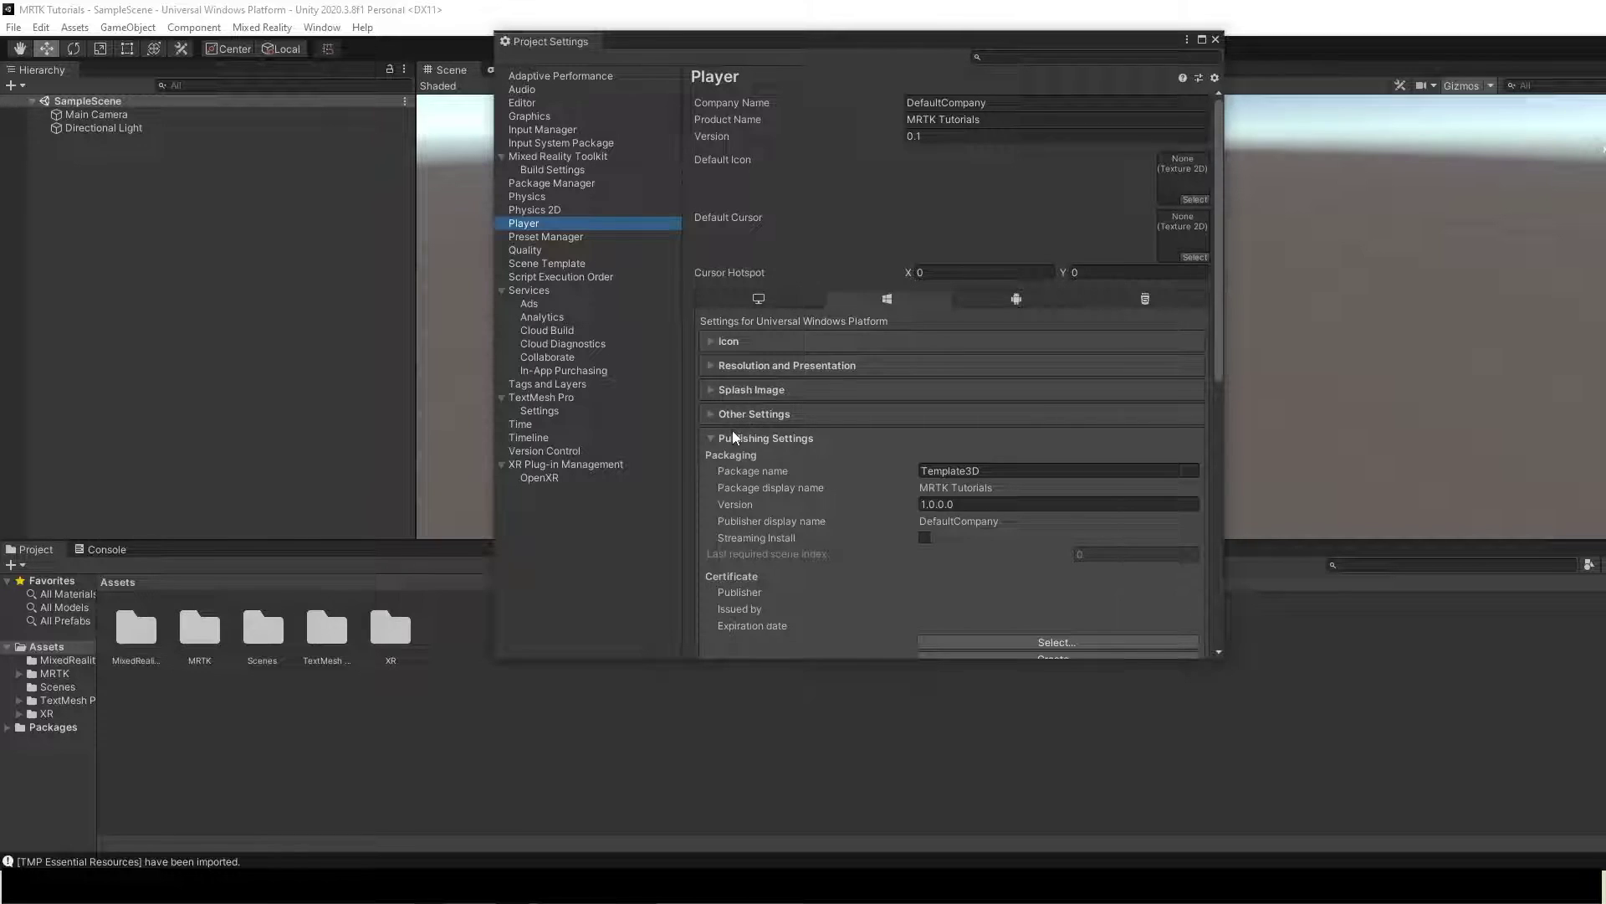
click(962, 470)
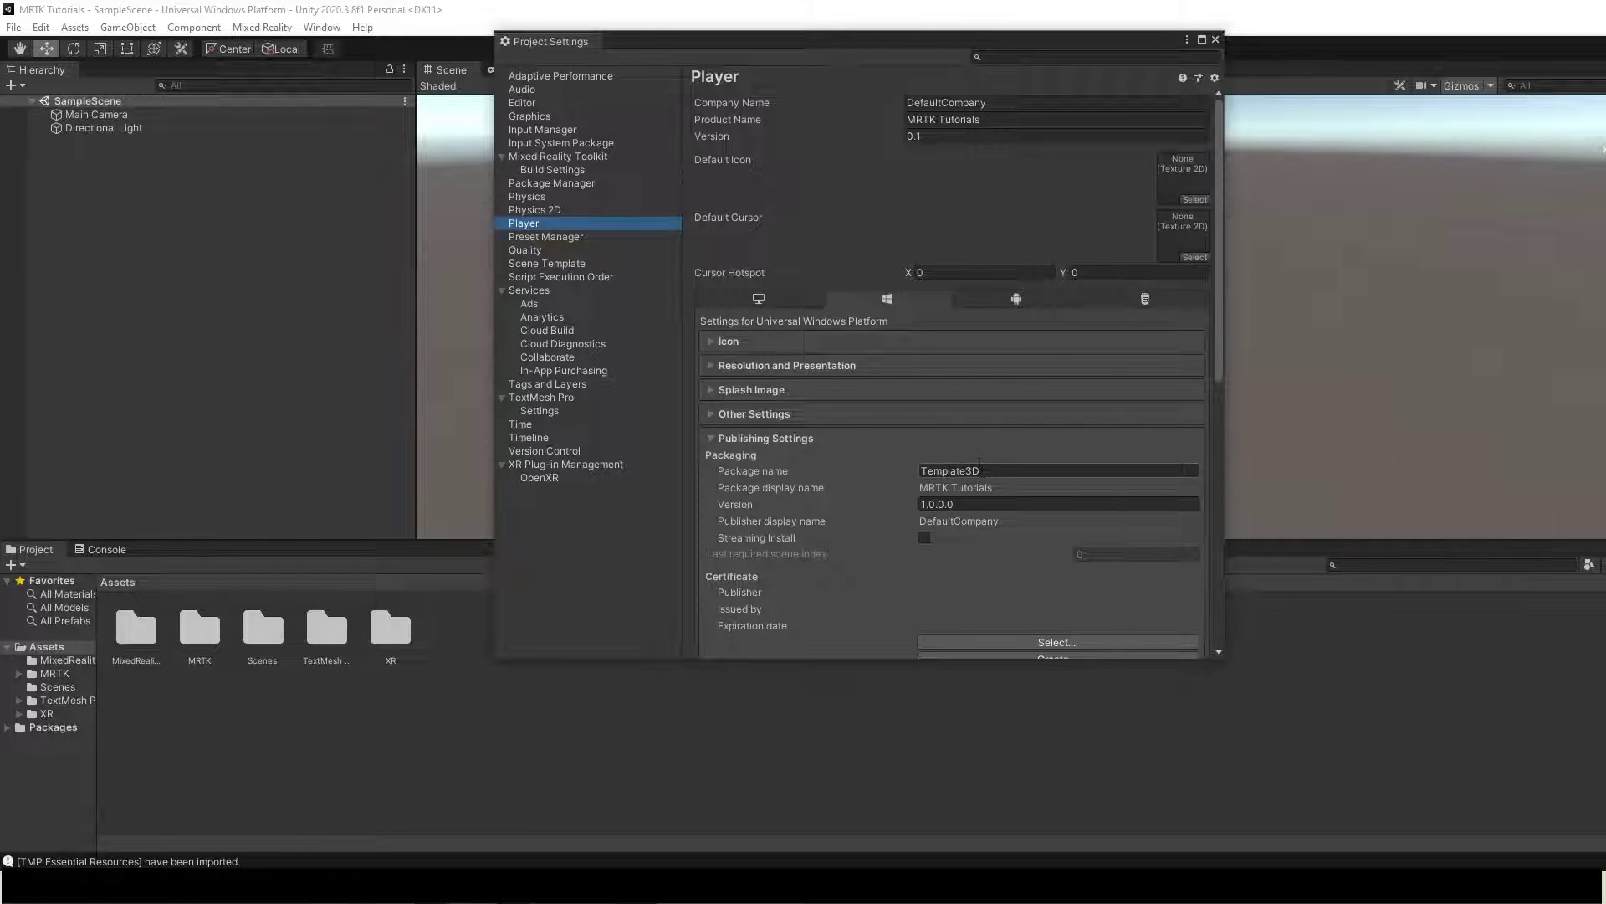
drag(985, 470, 923, 474)
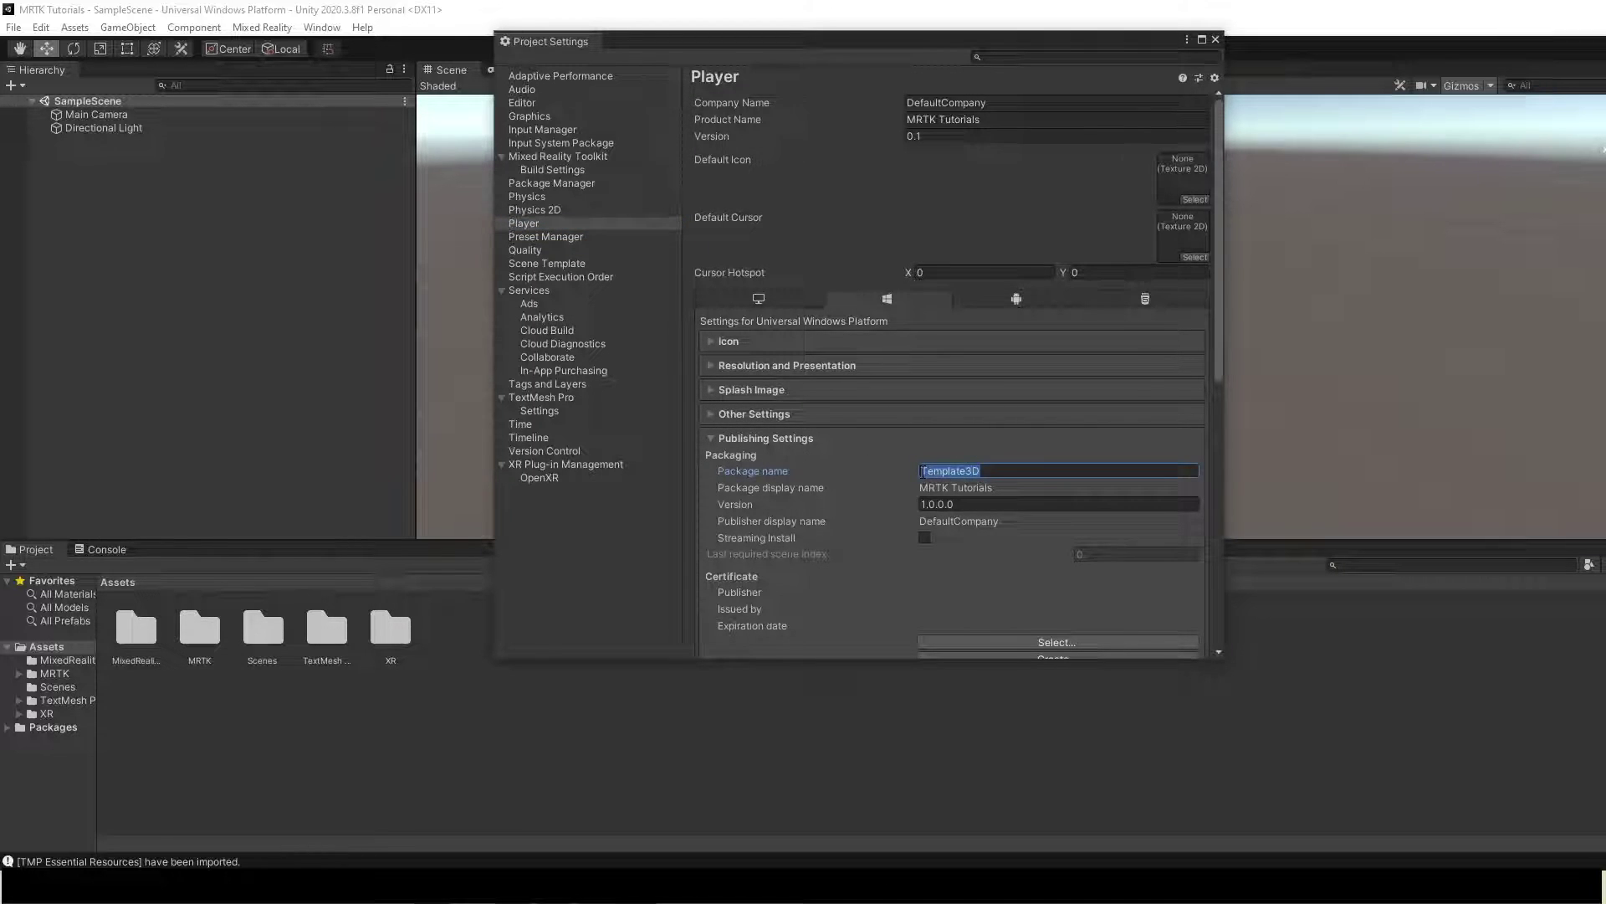
text(MRTKTutorials-GettingStartedTemp)
scroll(900, 304, down, 3)
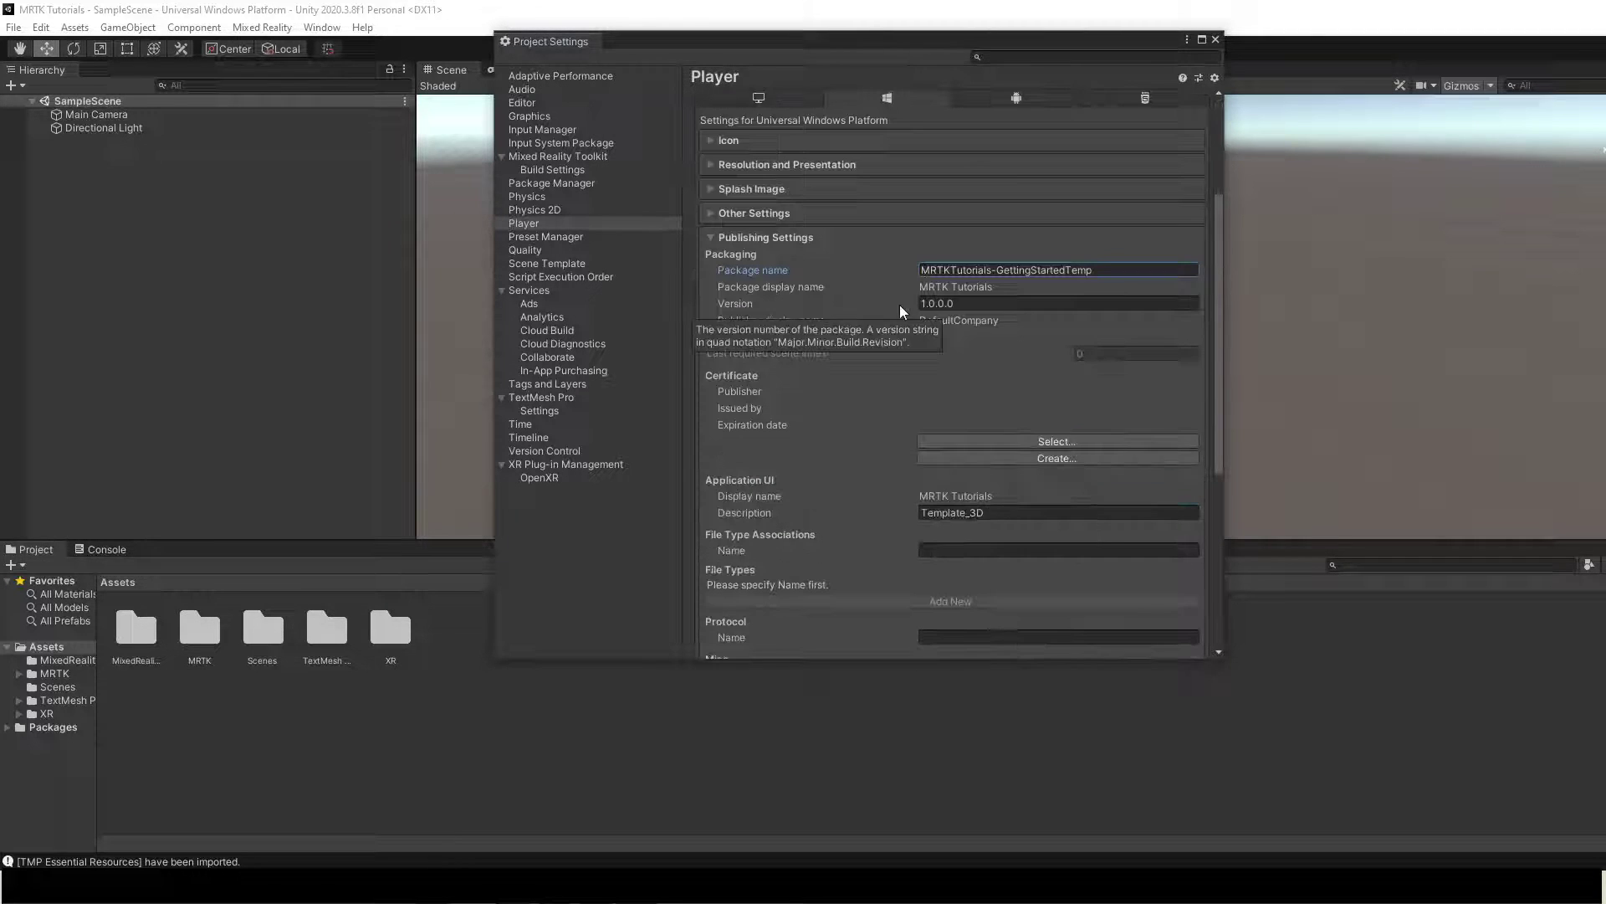
Close Project Settings and create a new scene from the Basic (Built-in) template
click(1215, 39)
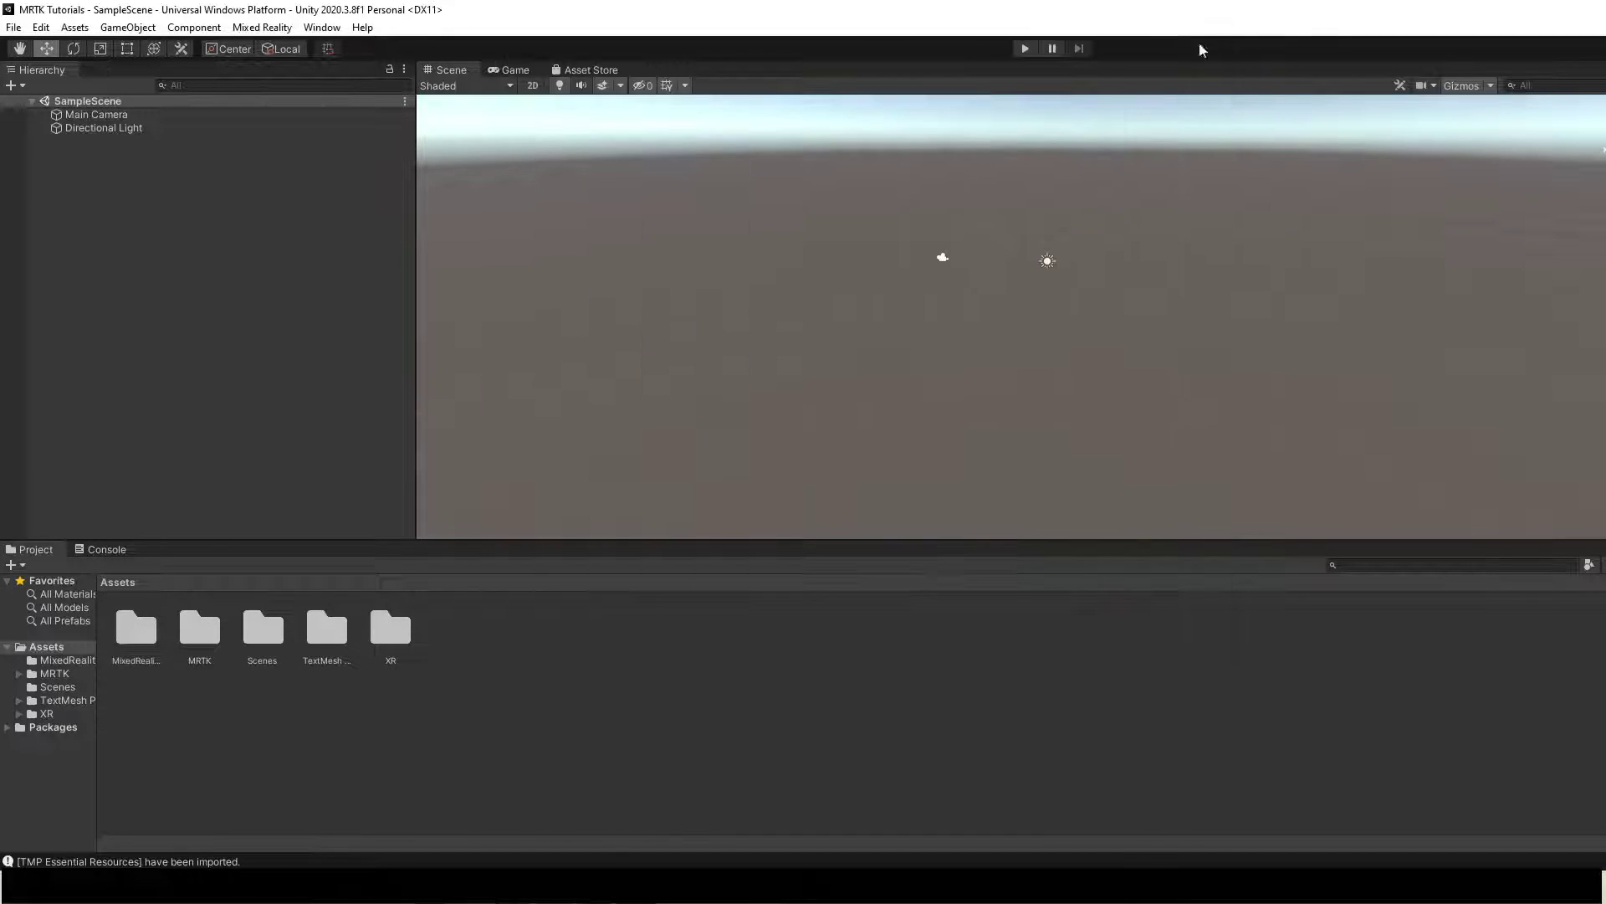
click(14, 27)
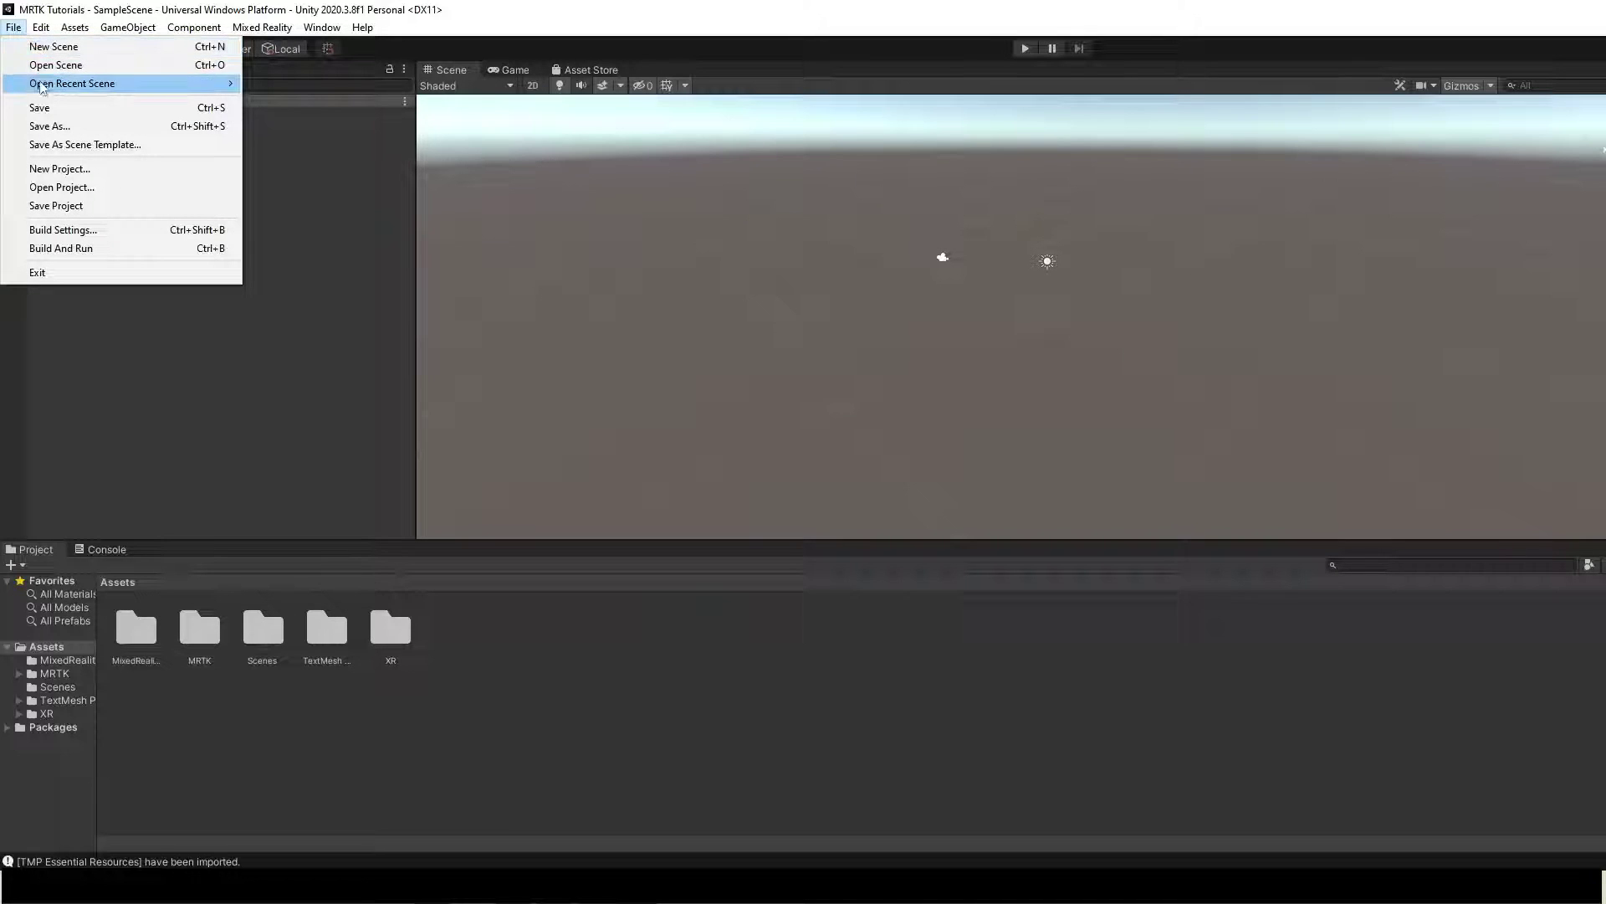
click(54, 47)
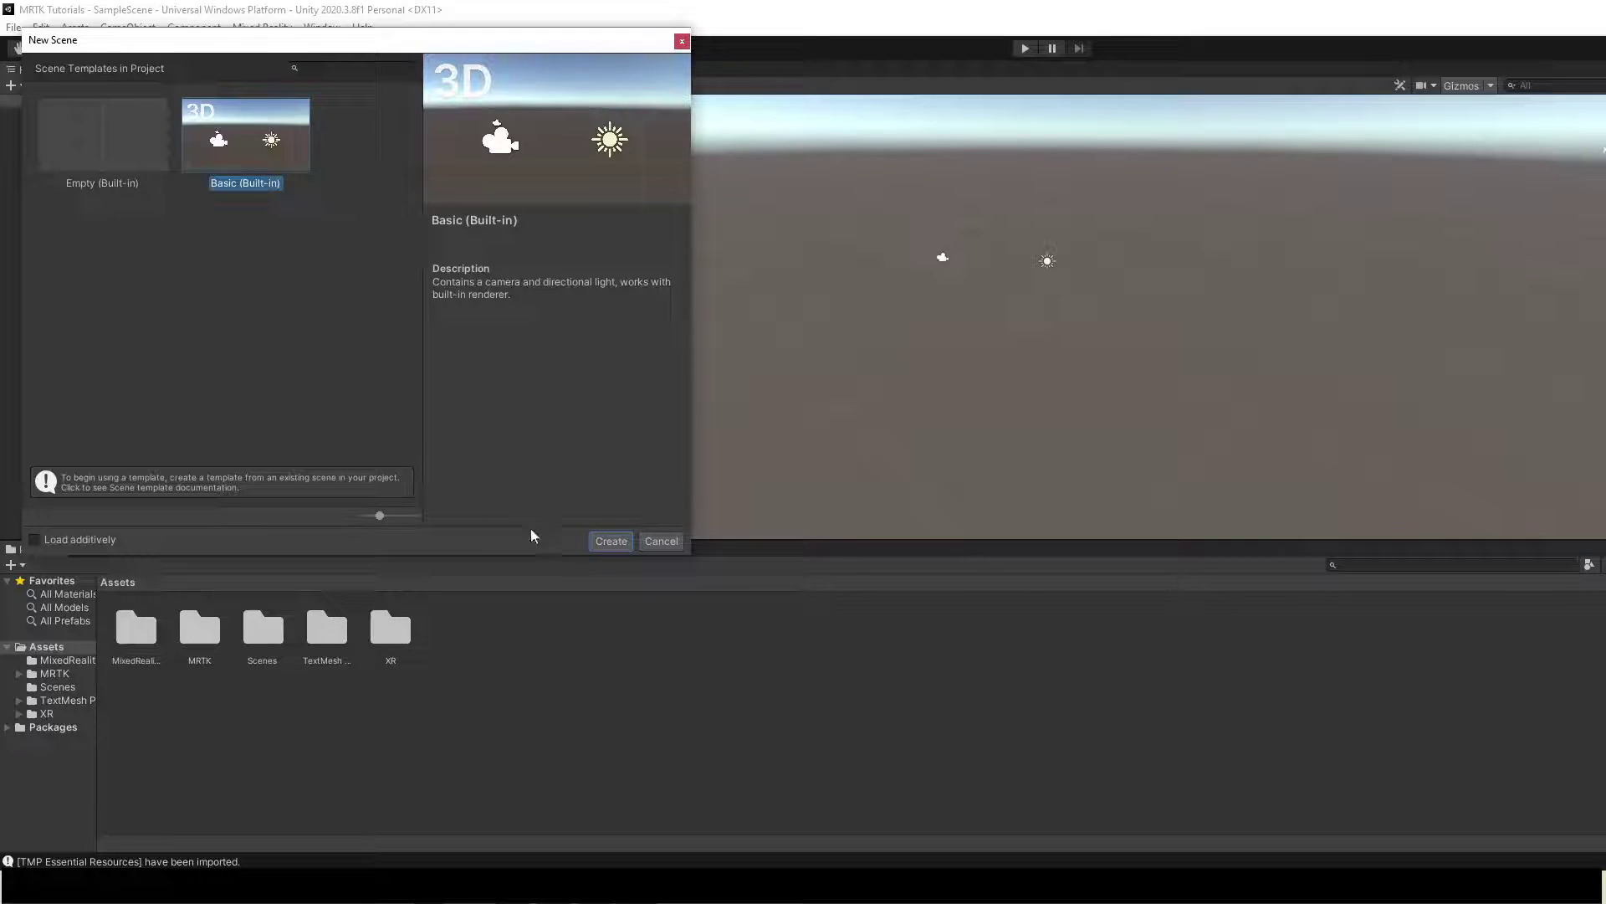
click(606, 542)
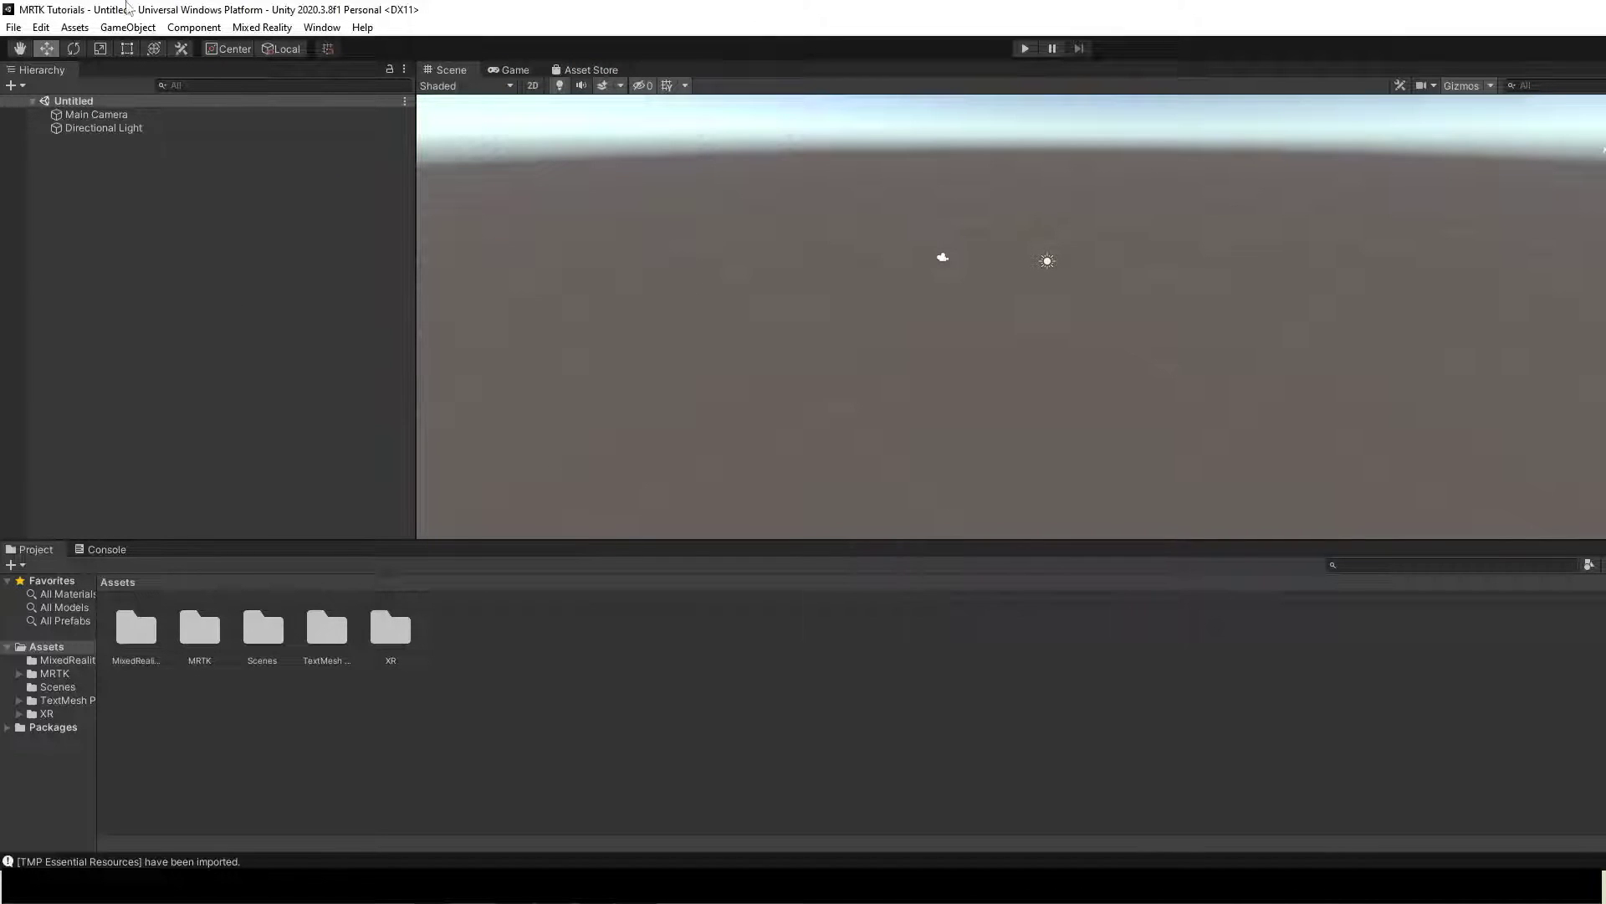
Run Mixed Reality > Toolkit > Add to Scene and Configure, then inspect MixedRealityToolkit
click(245, 27)
mouse_move(276, 90)
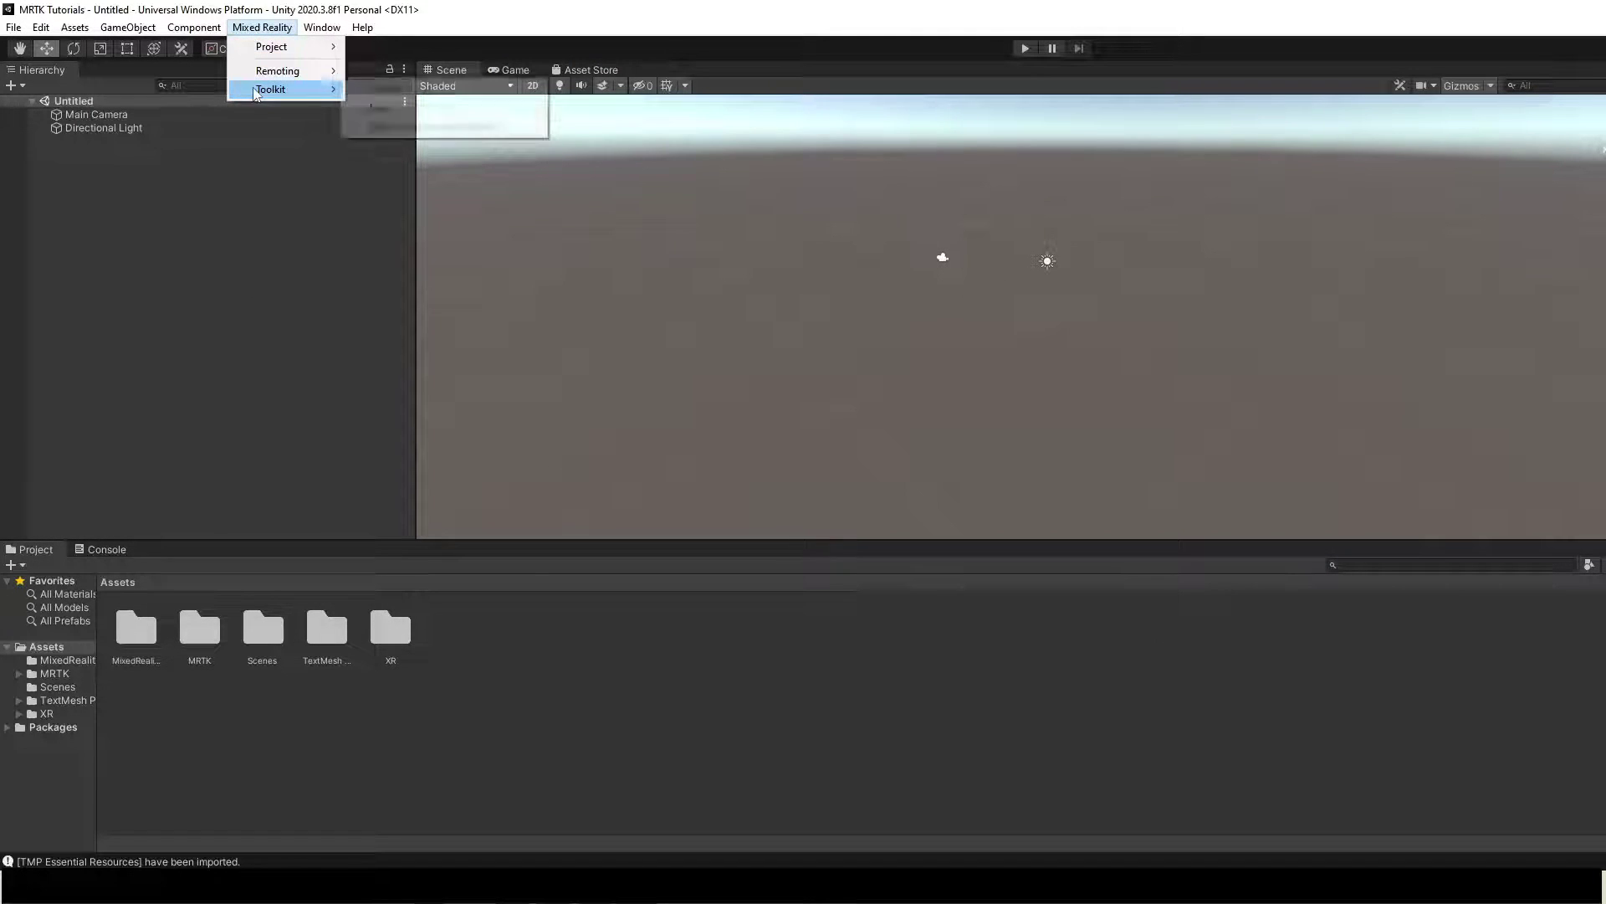
click(433, 128)
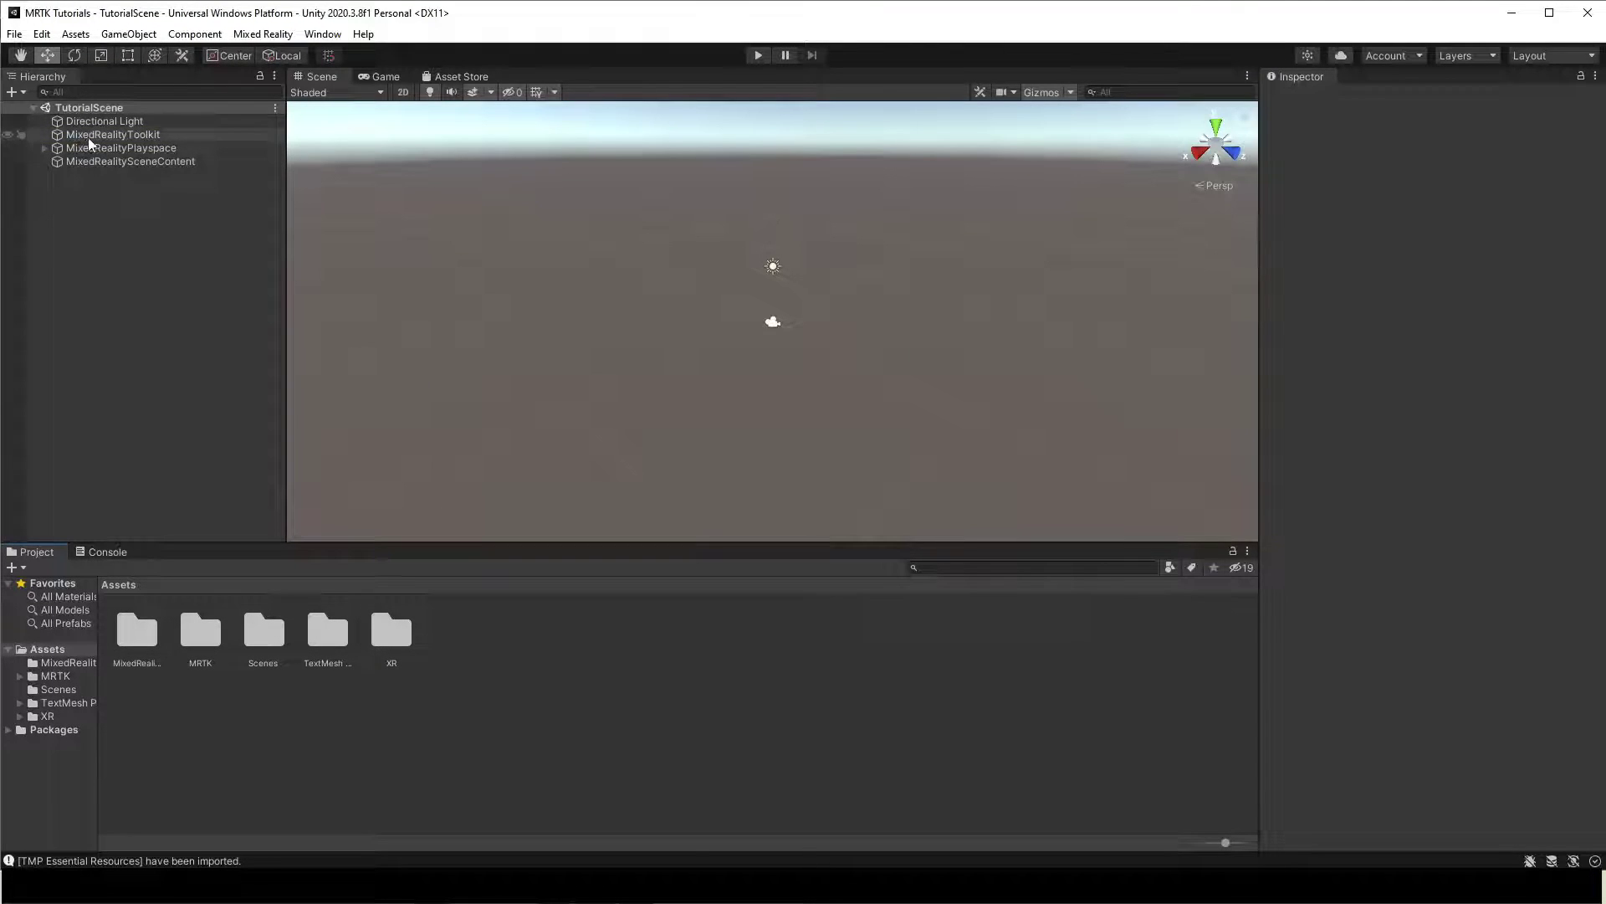
click(88, 136)
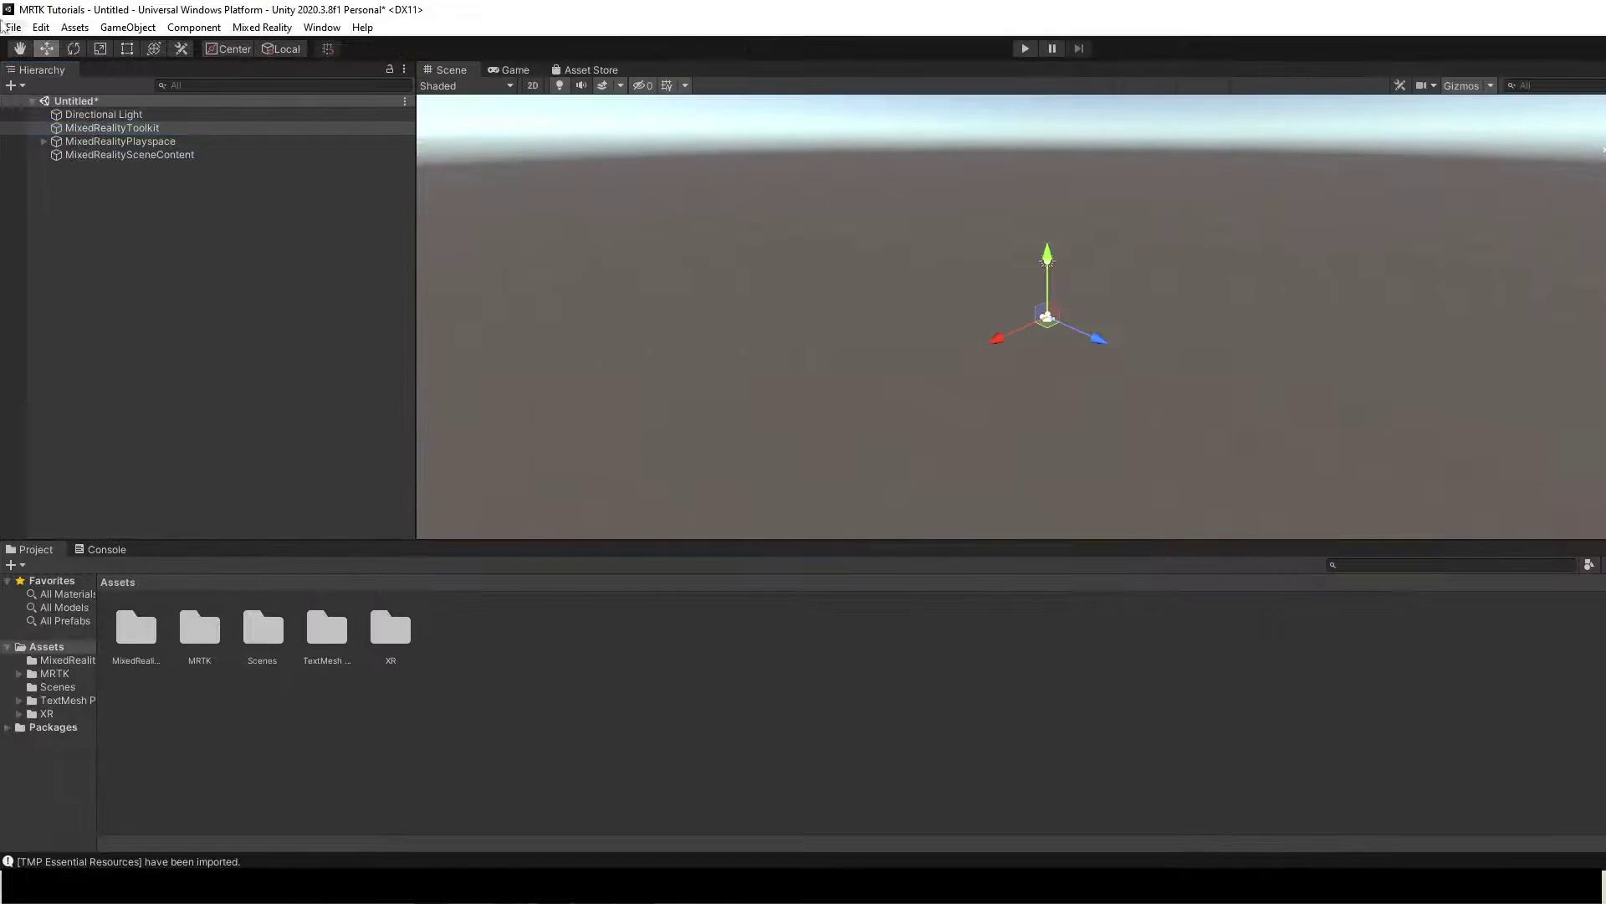
click(13, 26)
Save the scene as TutorialScene in the Assets Scenes folder
click(35, 126)
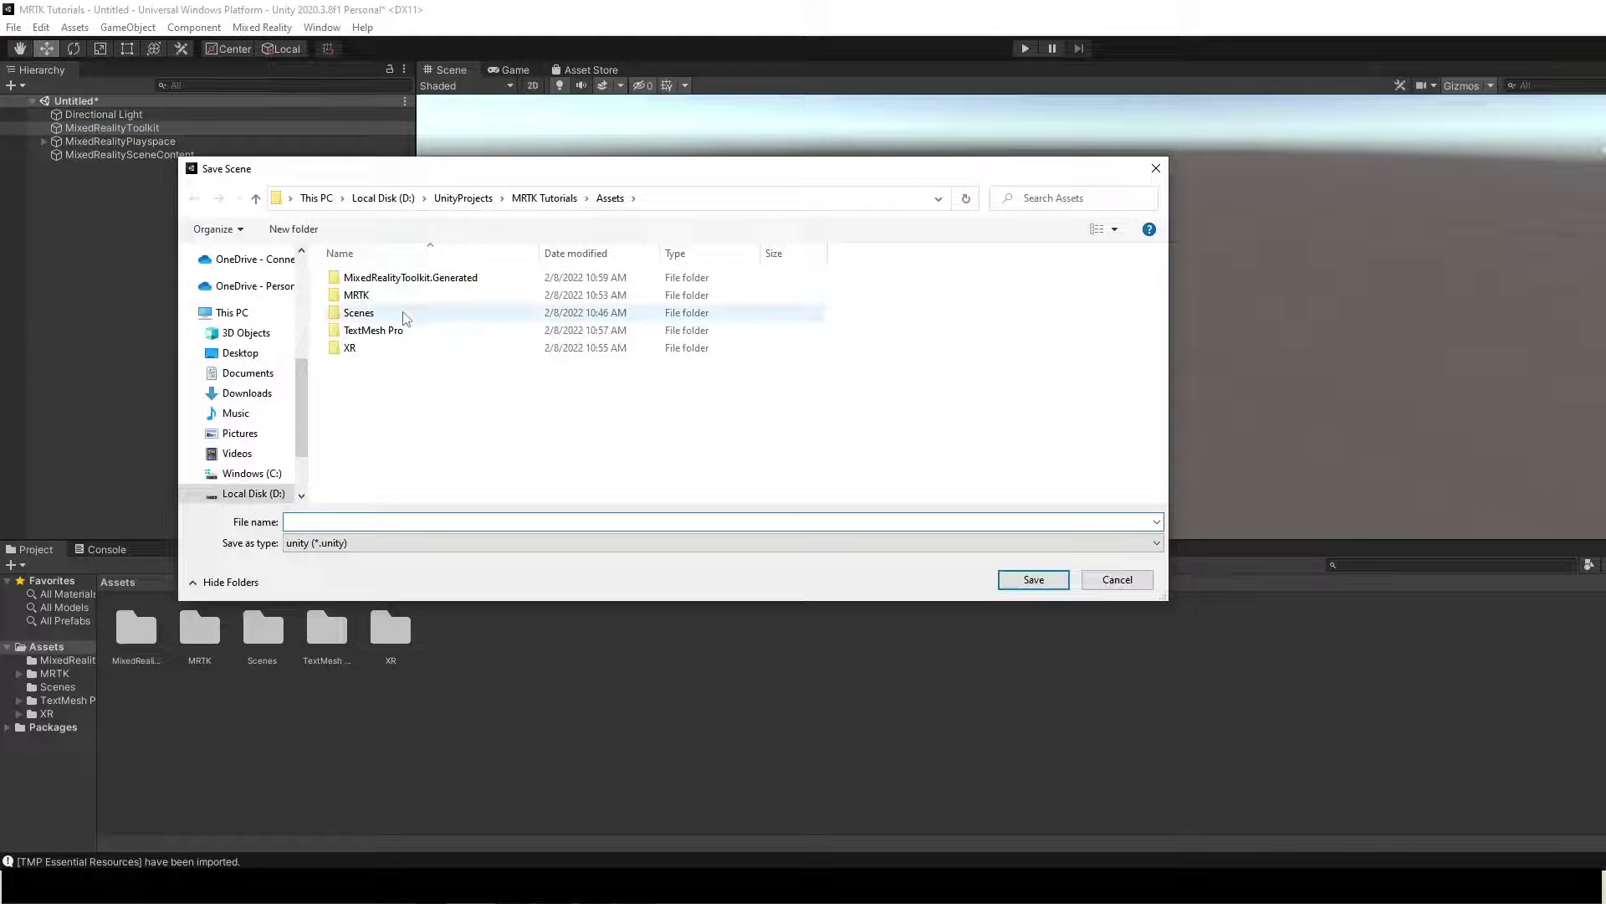
double_click(400, 316)
text(TutorialScene)
key(Return)
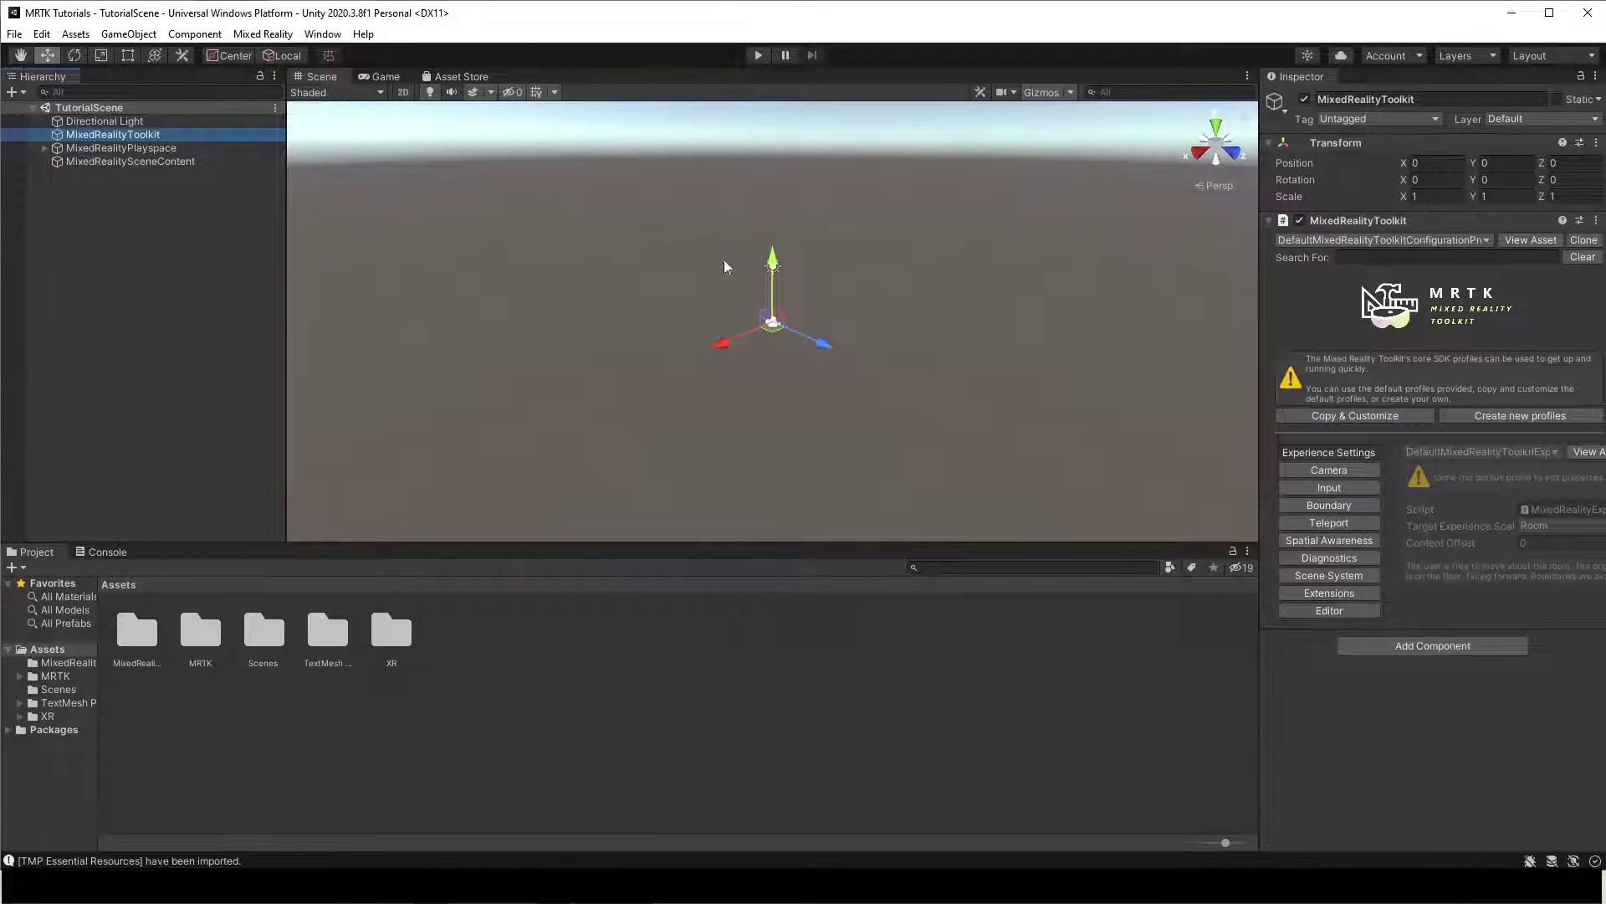
Add a 3D Cube object to the scene
click(128, 34)
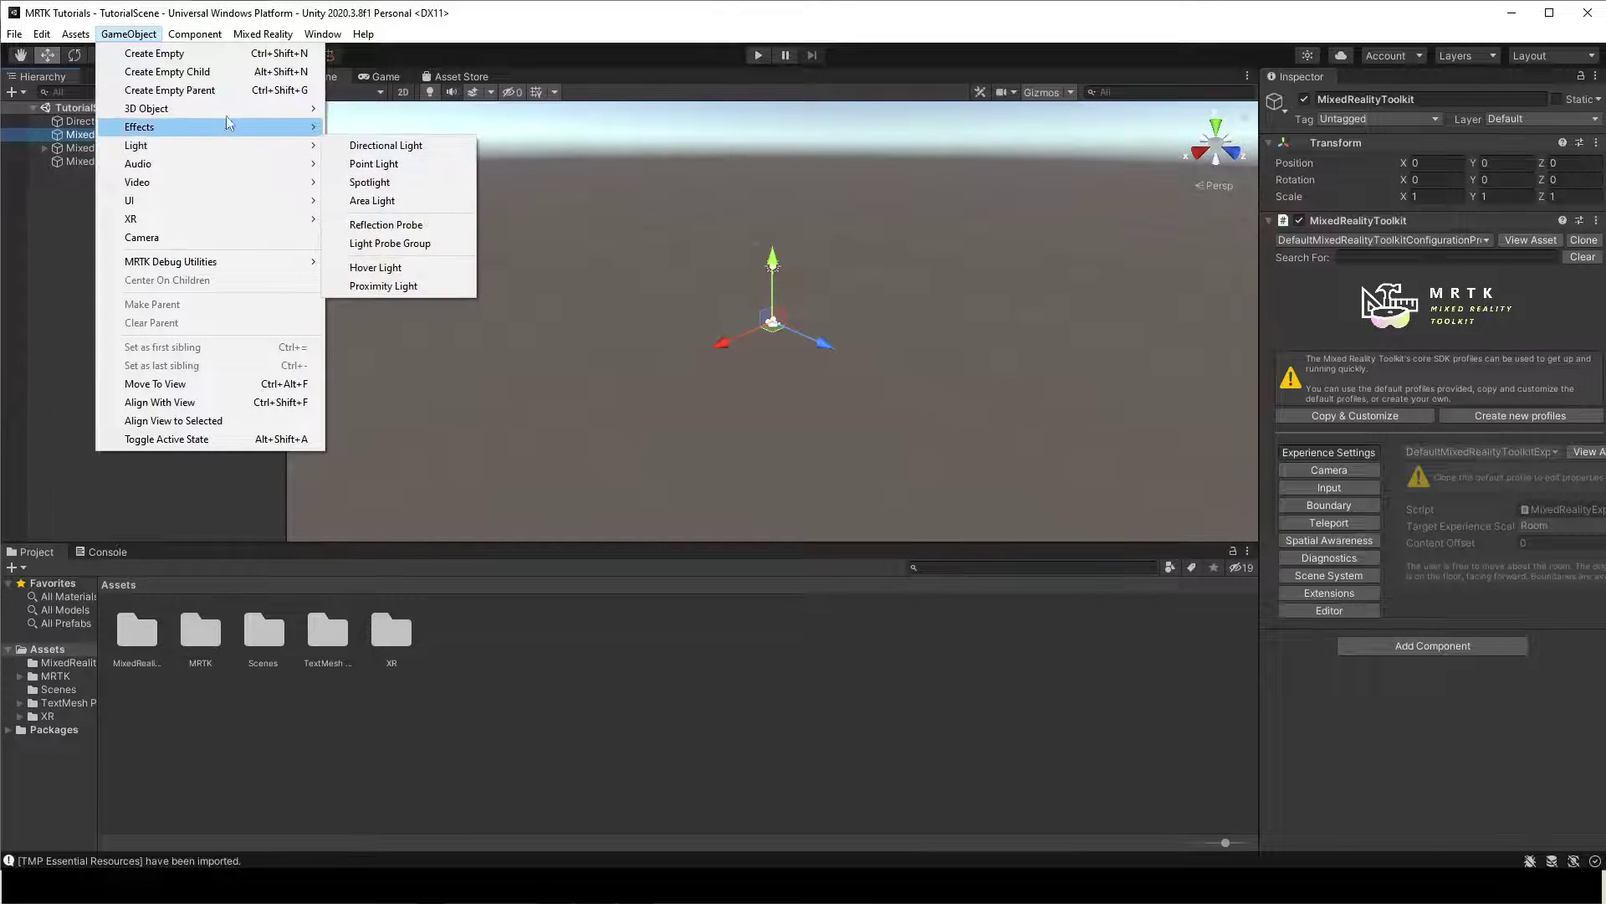
click(365, 112)
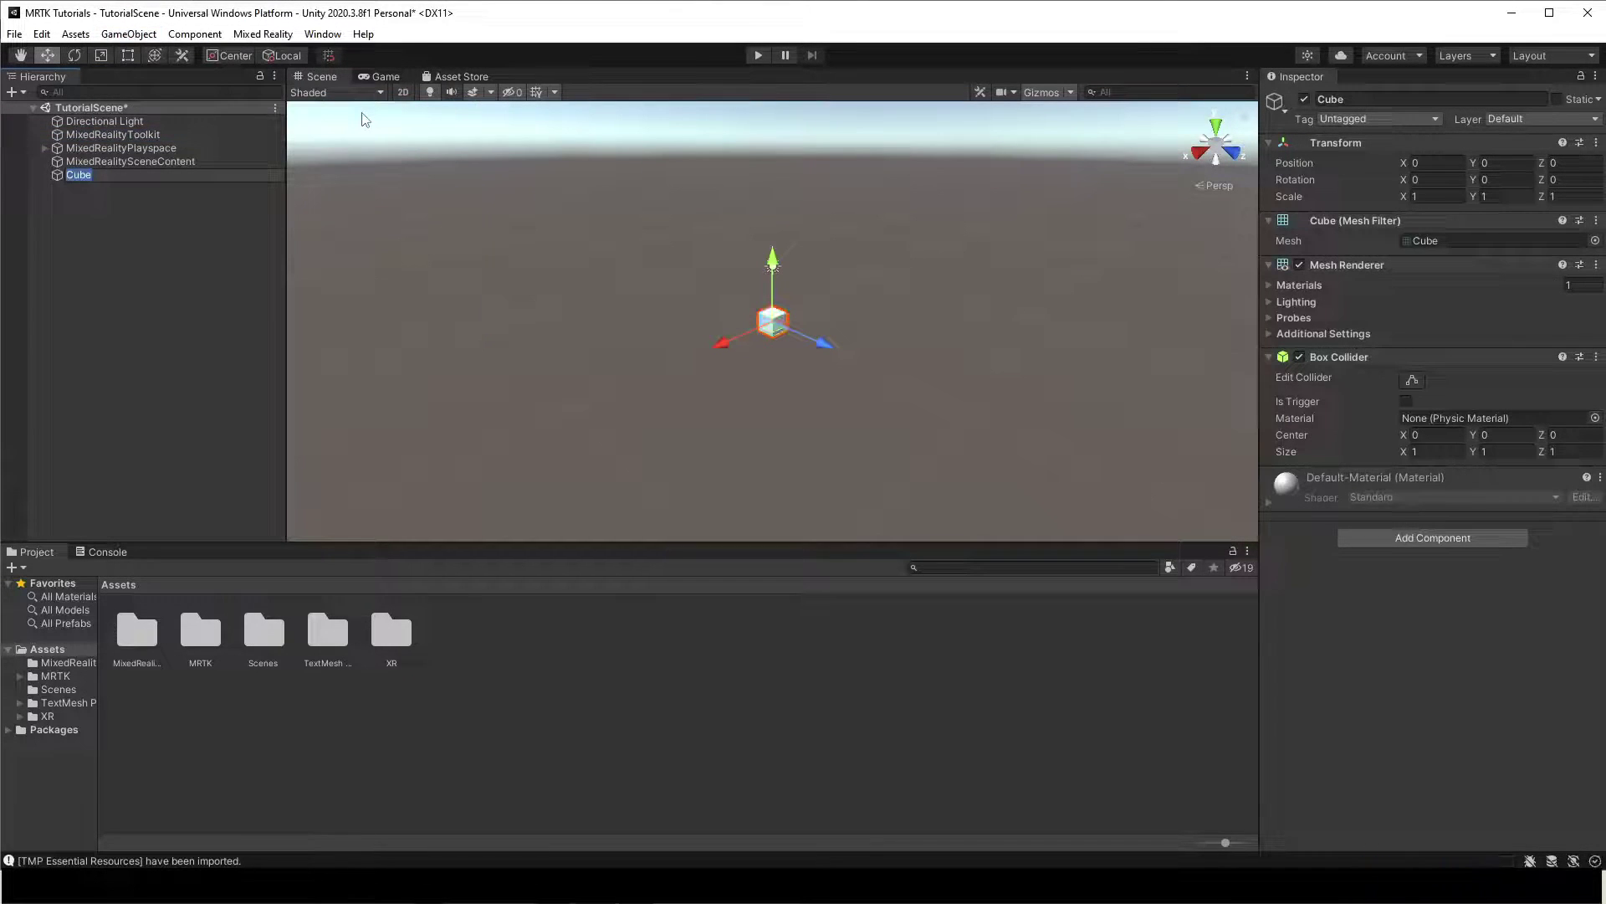
click(143, 208)
click(88, 175)
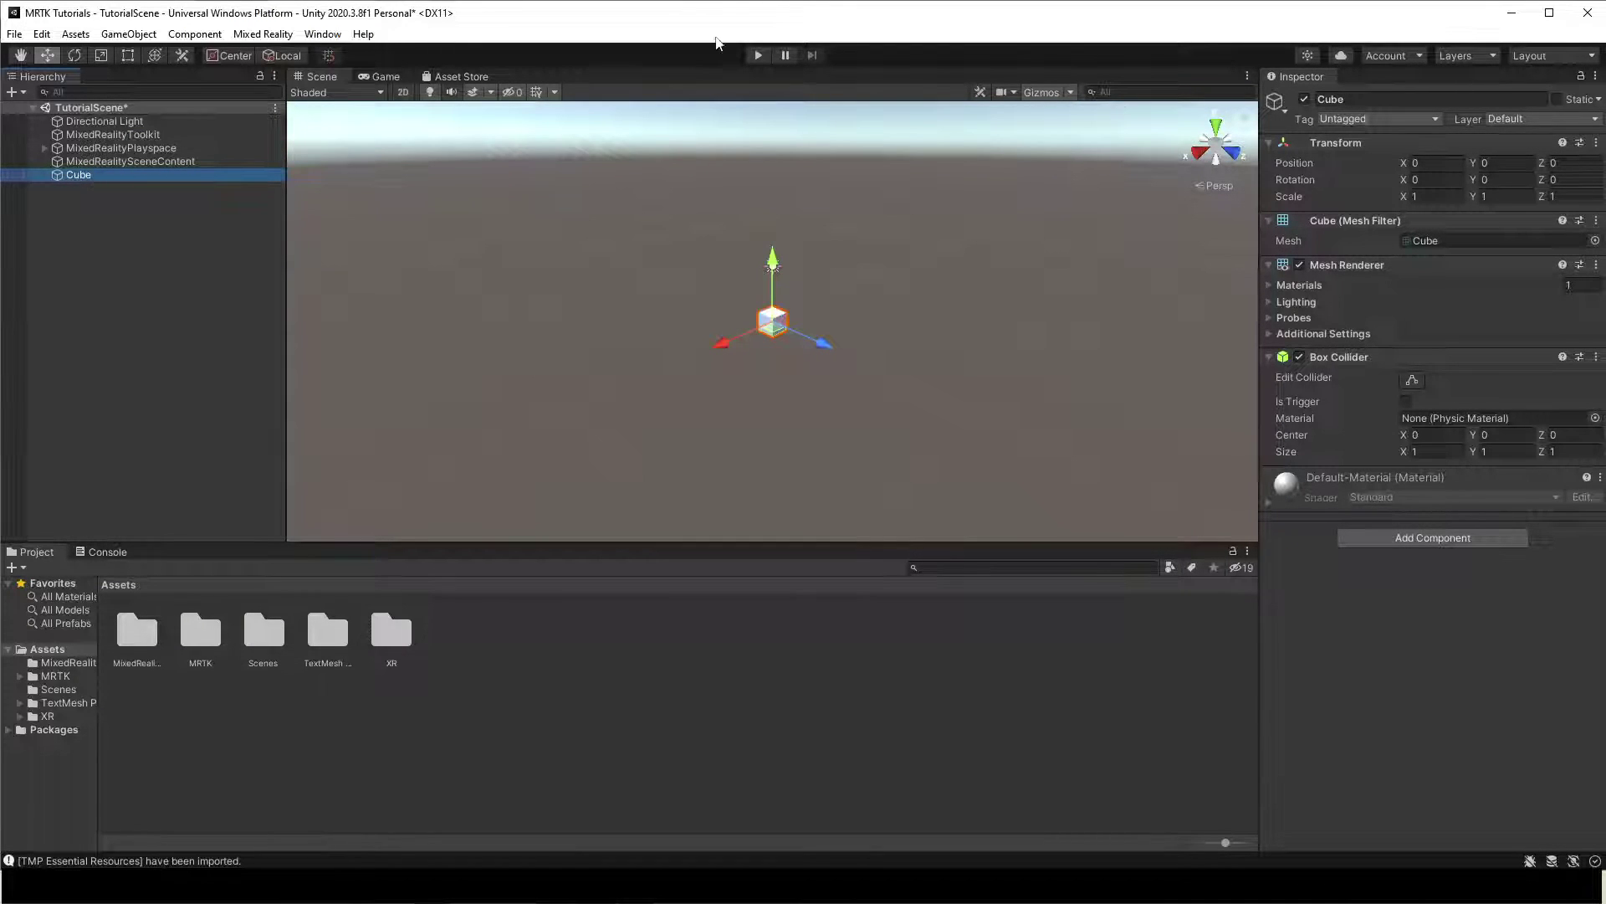
Set the cube's position to 0, -0.1, 0.5
click(1448, 167)
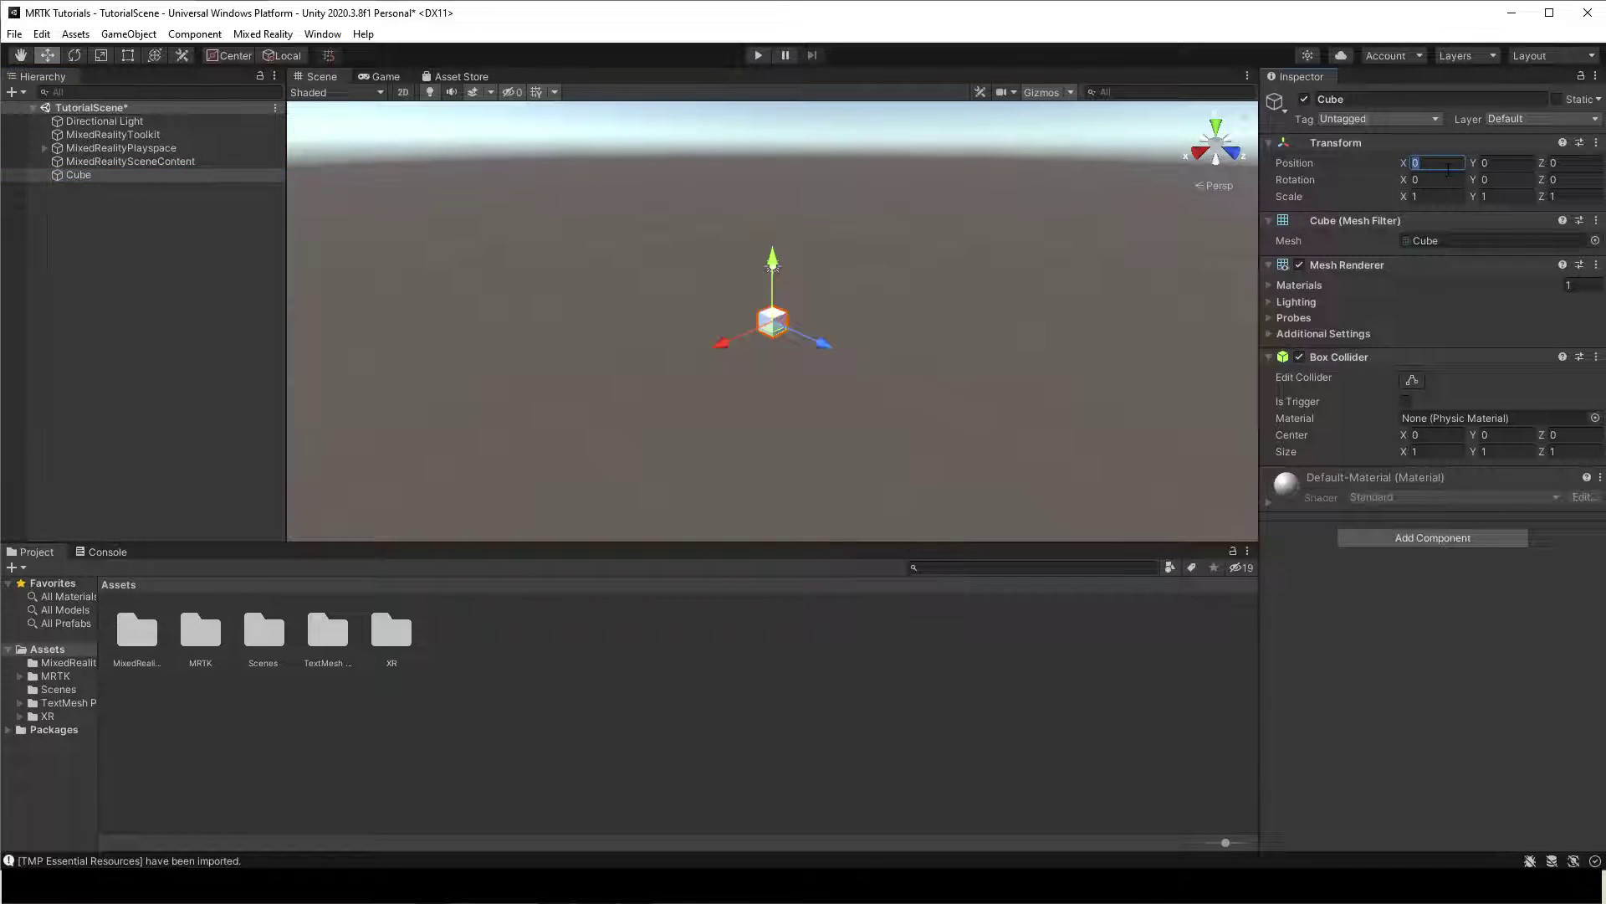
key(Tab)
text(-0.1)
key(Tab)
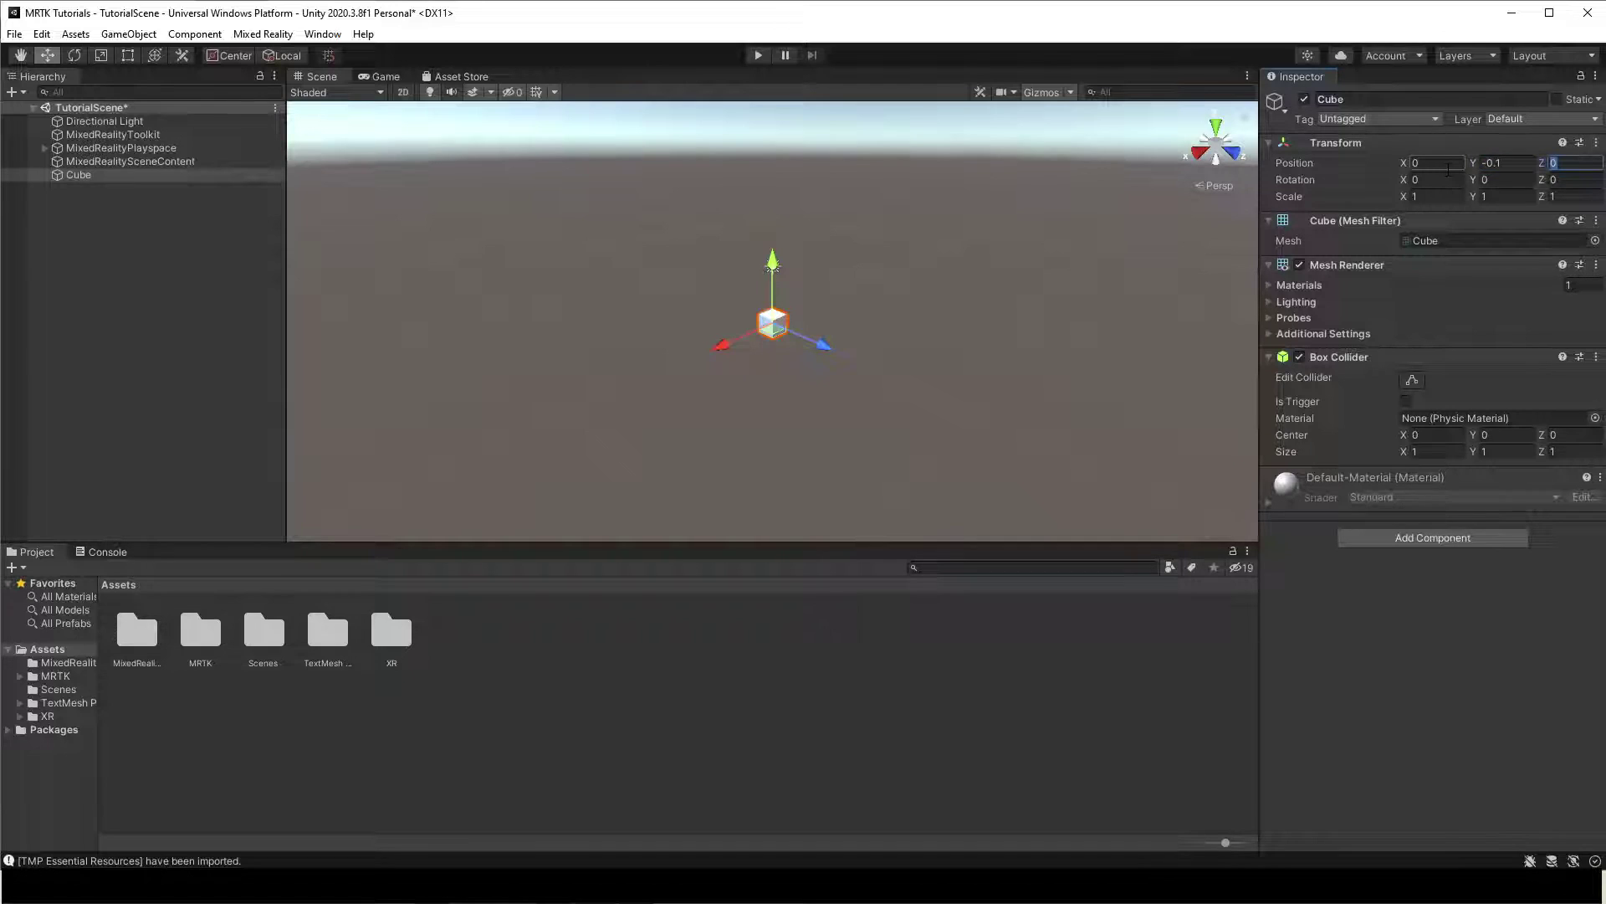
text(0.5)
key(Return)
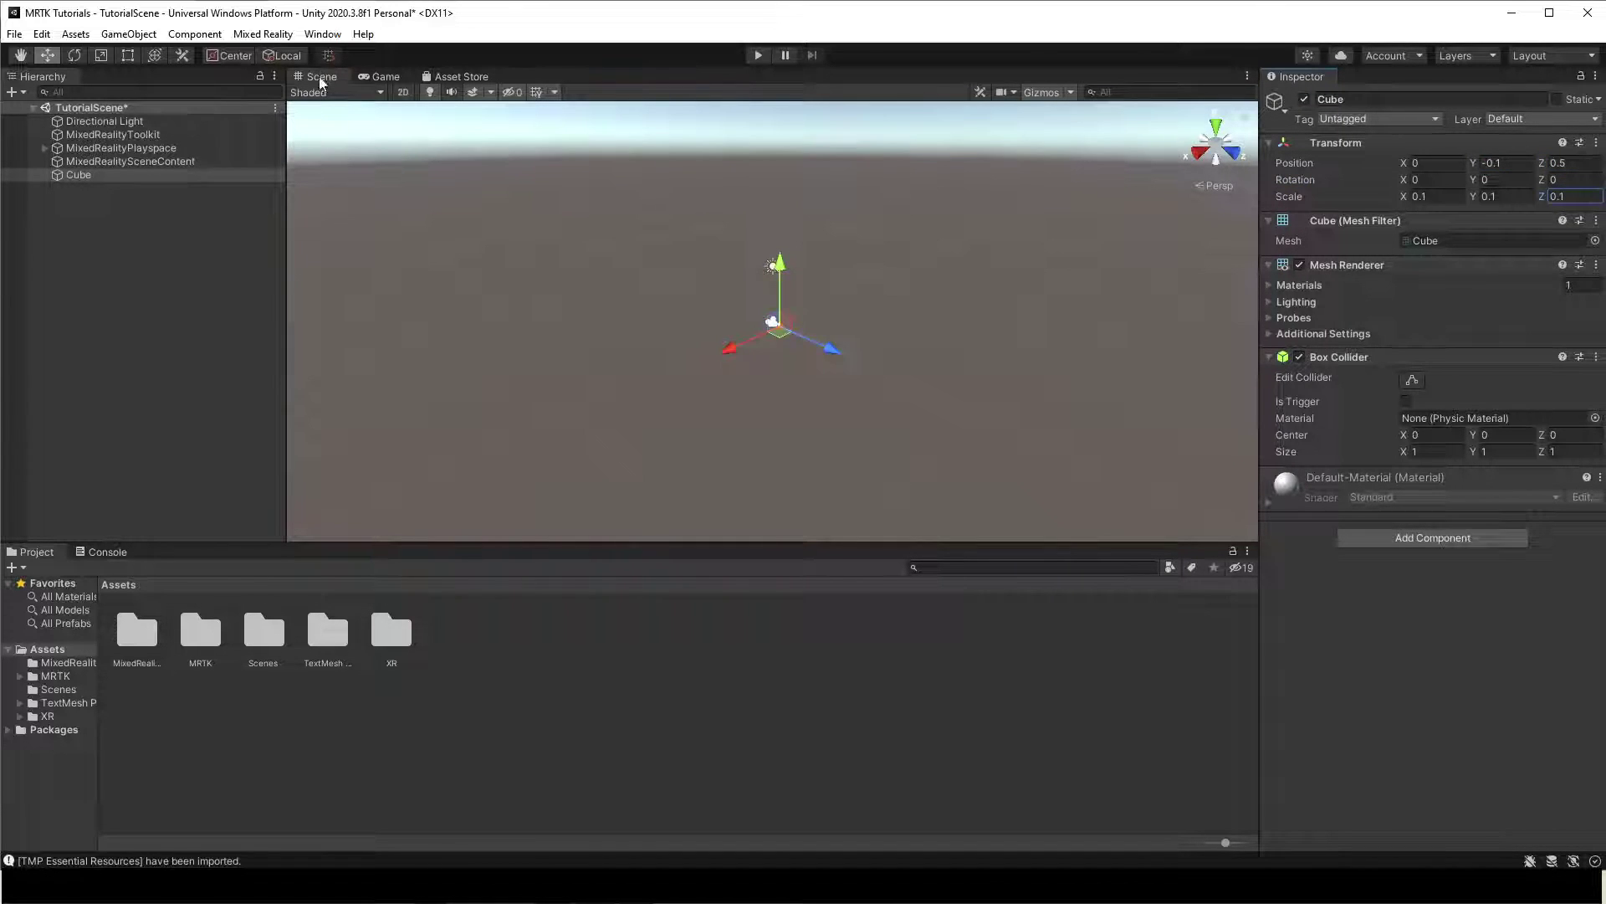
drag(322, 81, 758, 157)
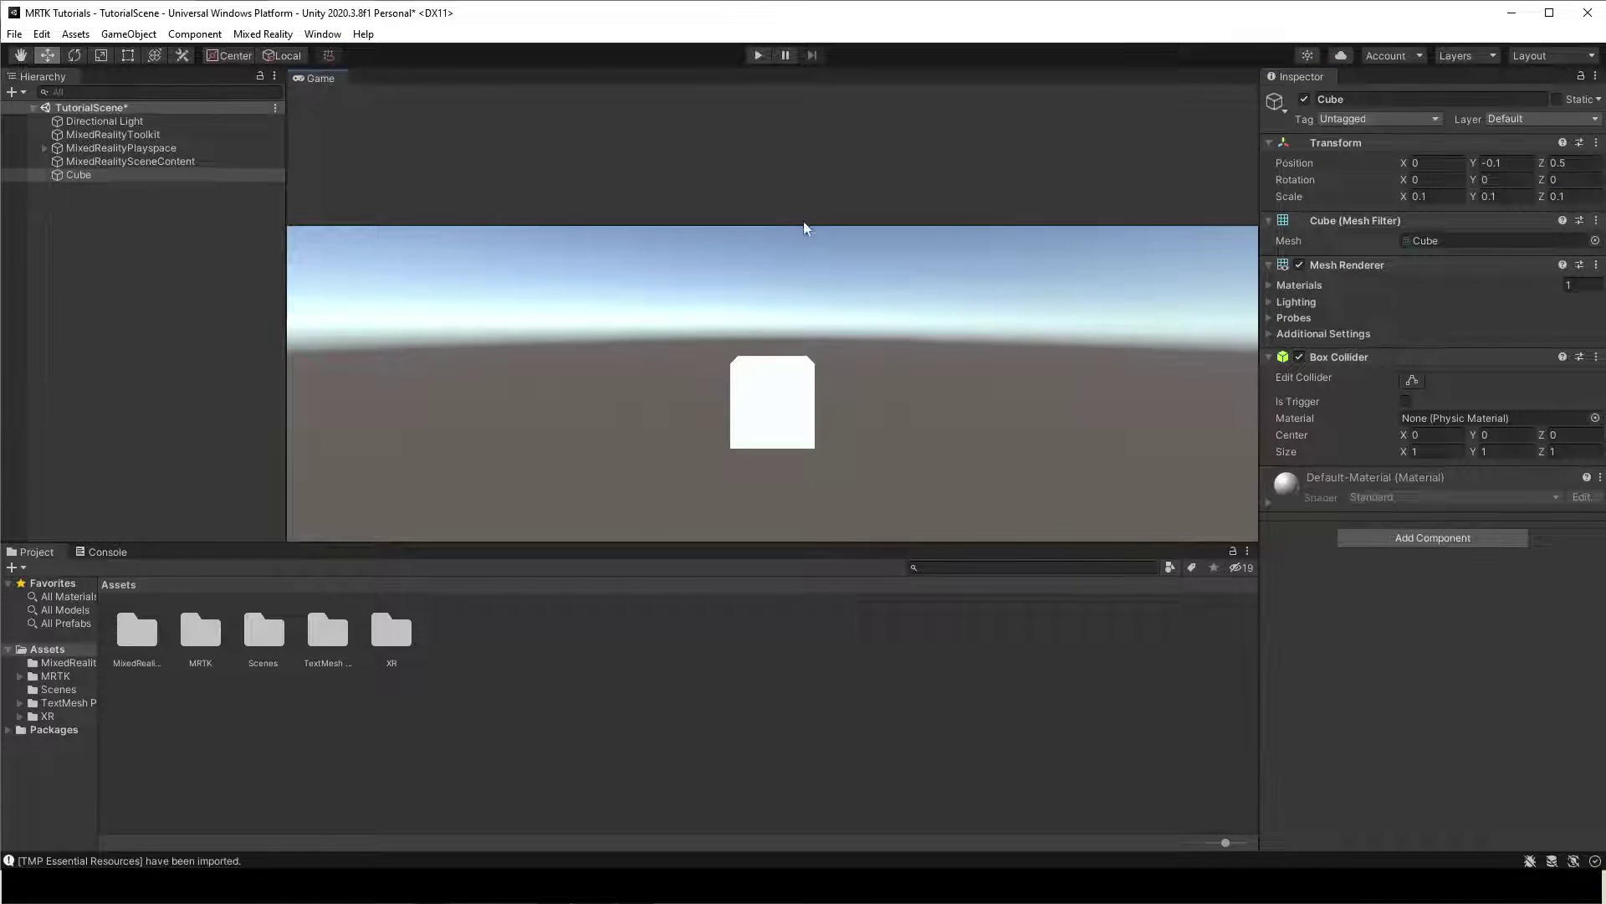
Dock the Game view beside the Scene view and widen it
drag(805, 228, 1218, 185)
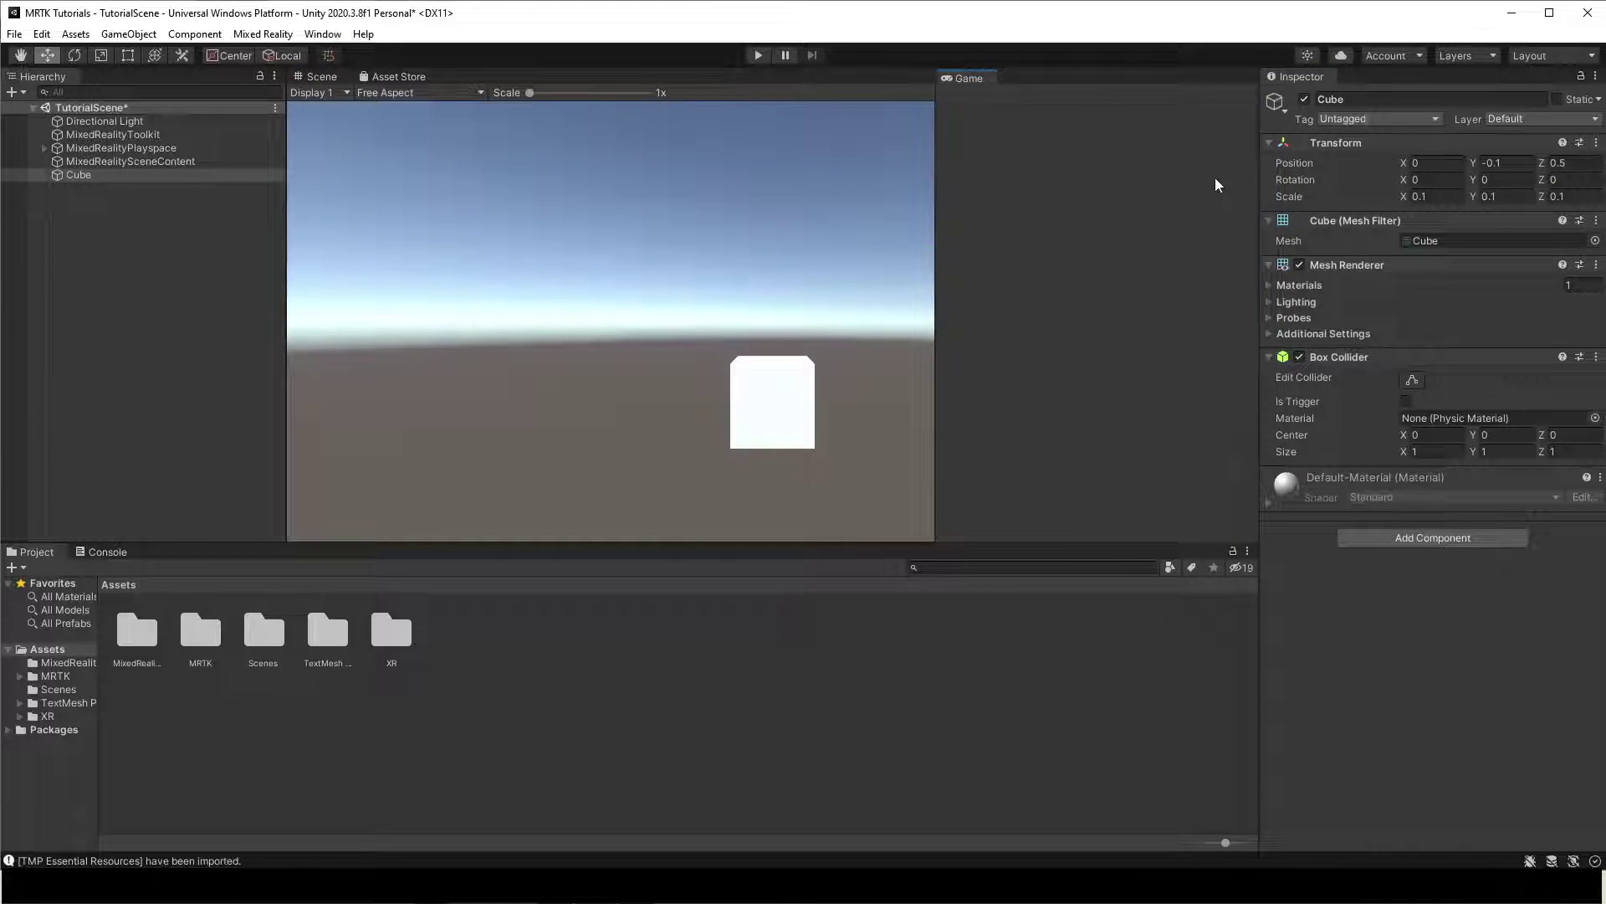
drag(937, 232, 744, 262)
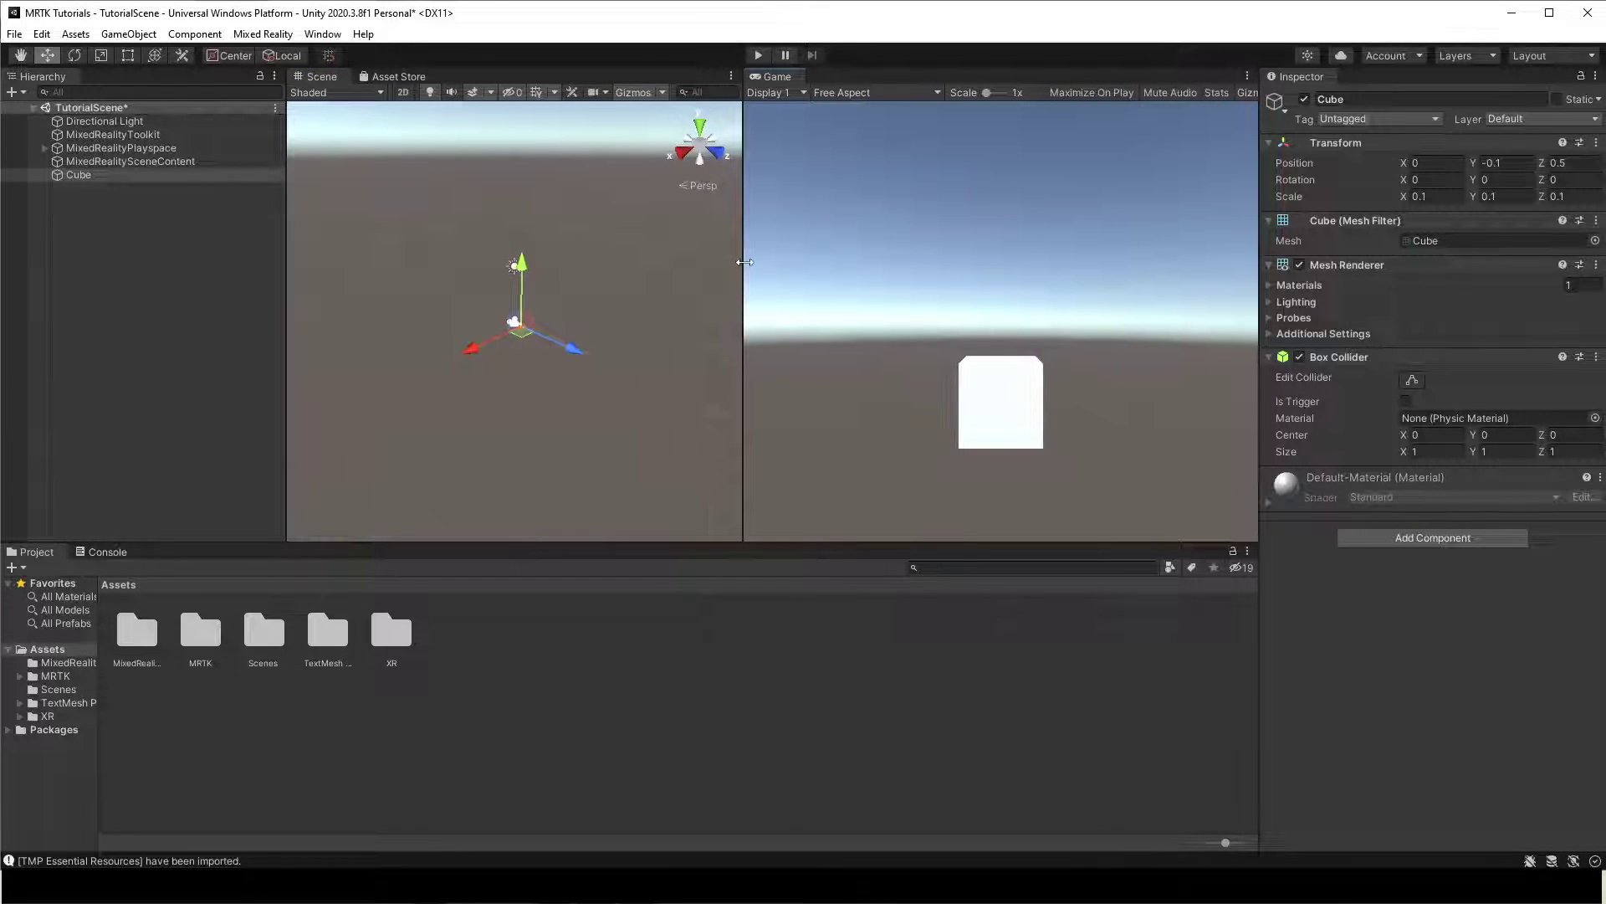
click(45, 264)
Scale the cube to 0.1, 0.1, 0.1 and frame it in the Scene view
click(1422, 196)
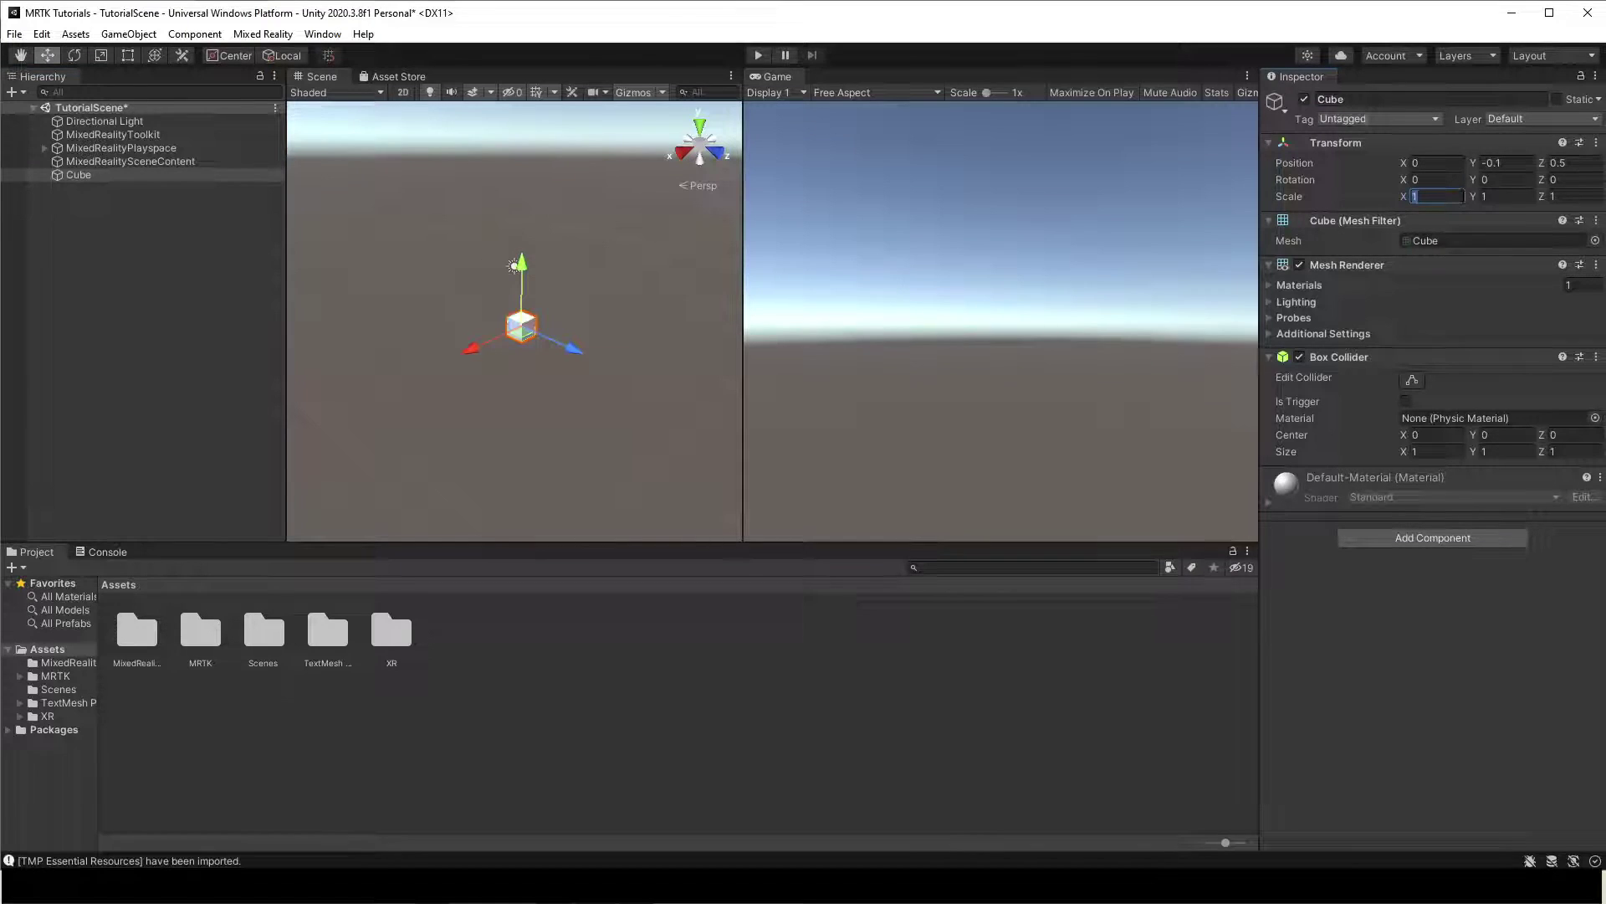
text(0.1)
key(Tab)
text(0.1)
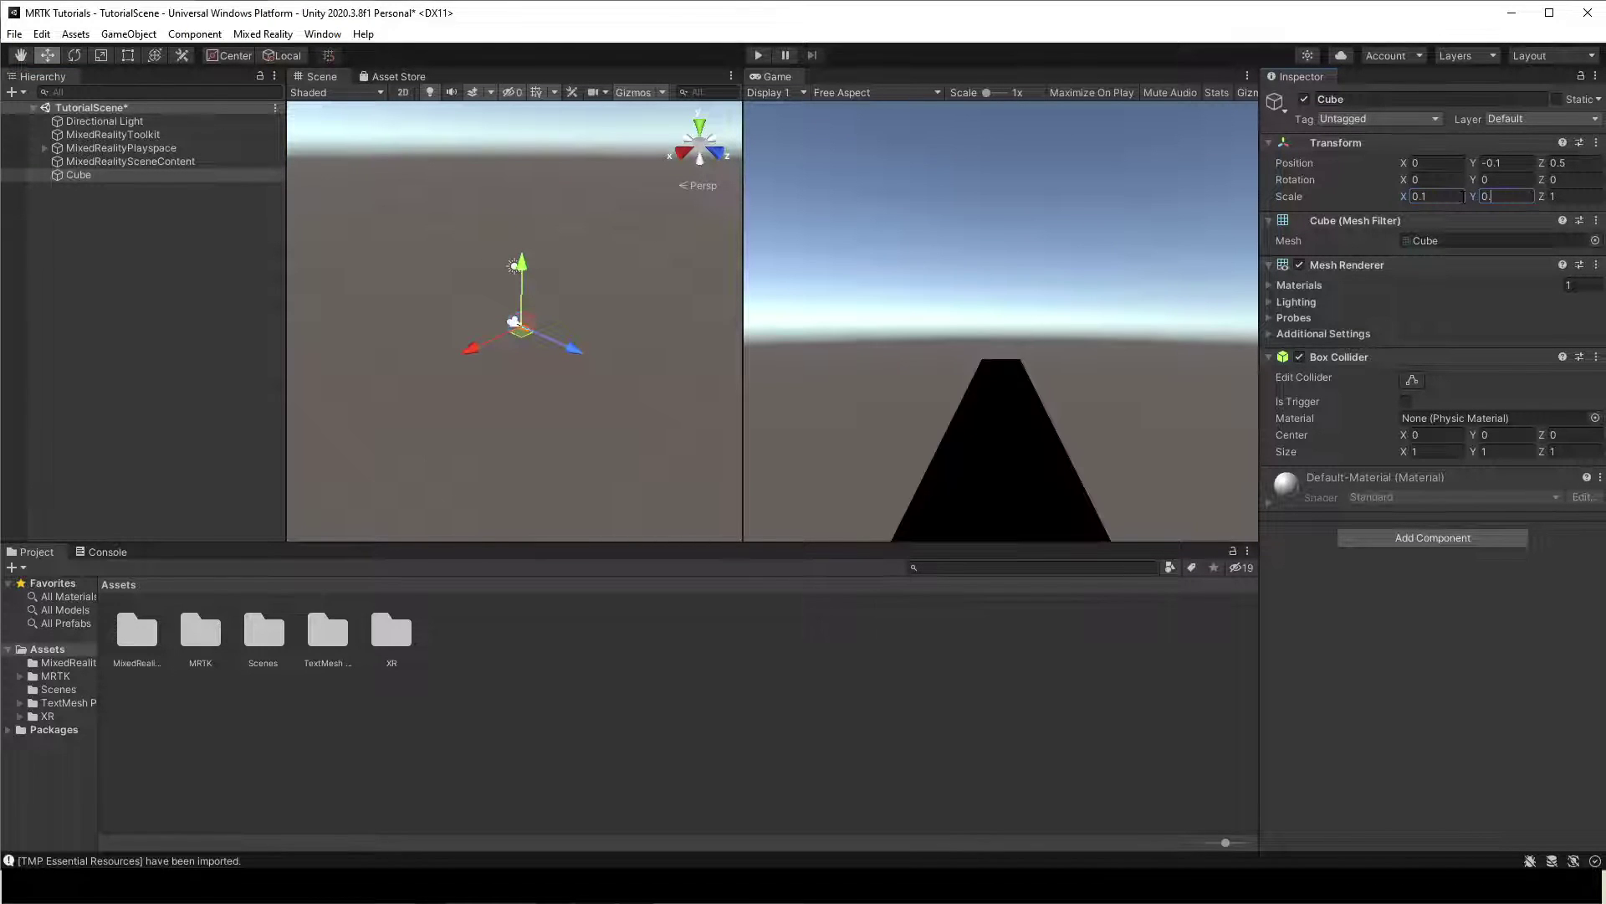
key(Tab)
text(0.1)
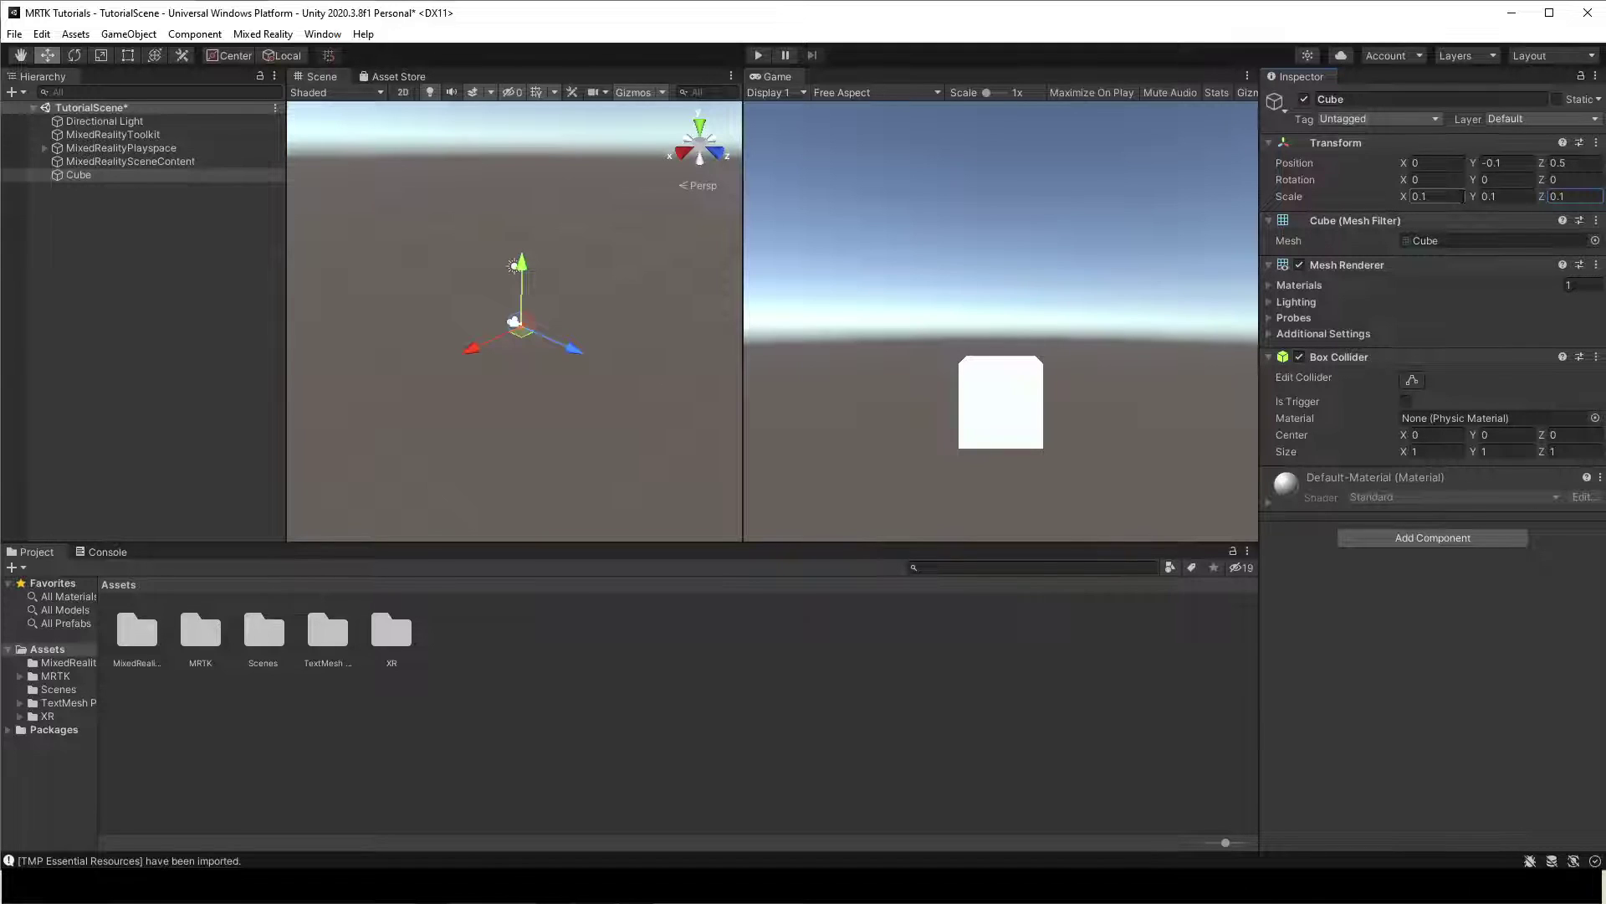
double_click(77, 174)
scroll(528, 348, down, 5)
scroll(527, 348, up, 3)
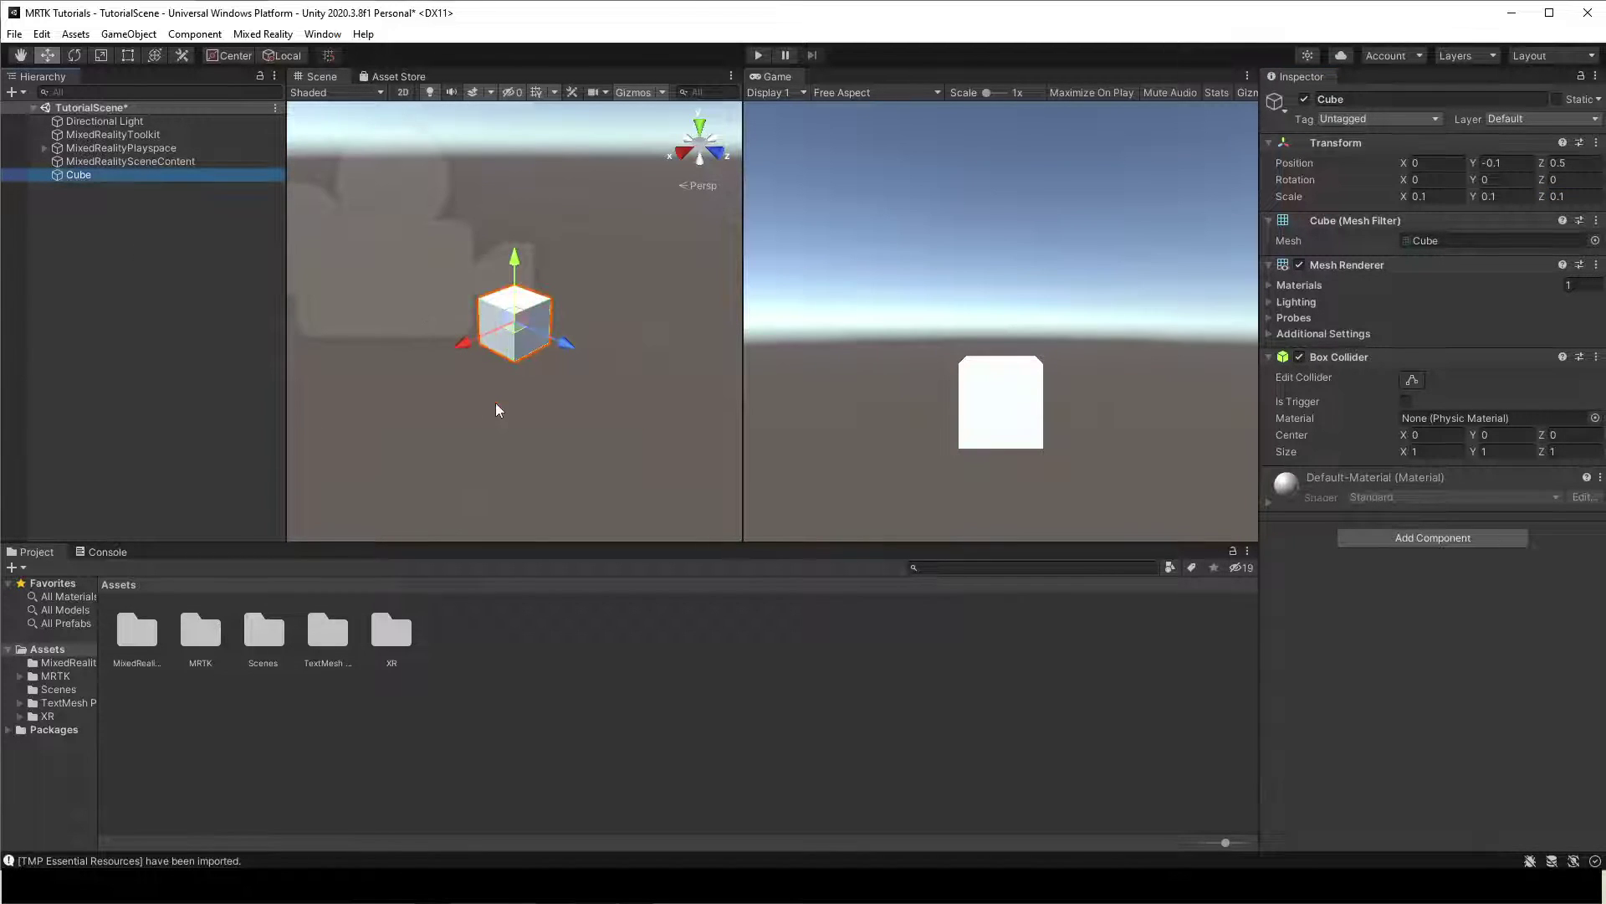
click(86, 243)
click(84, 175)
click(1438, 541)
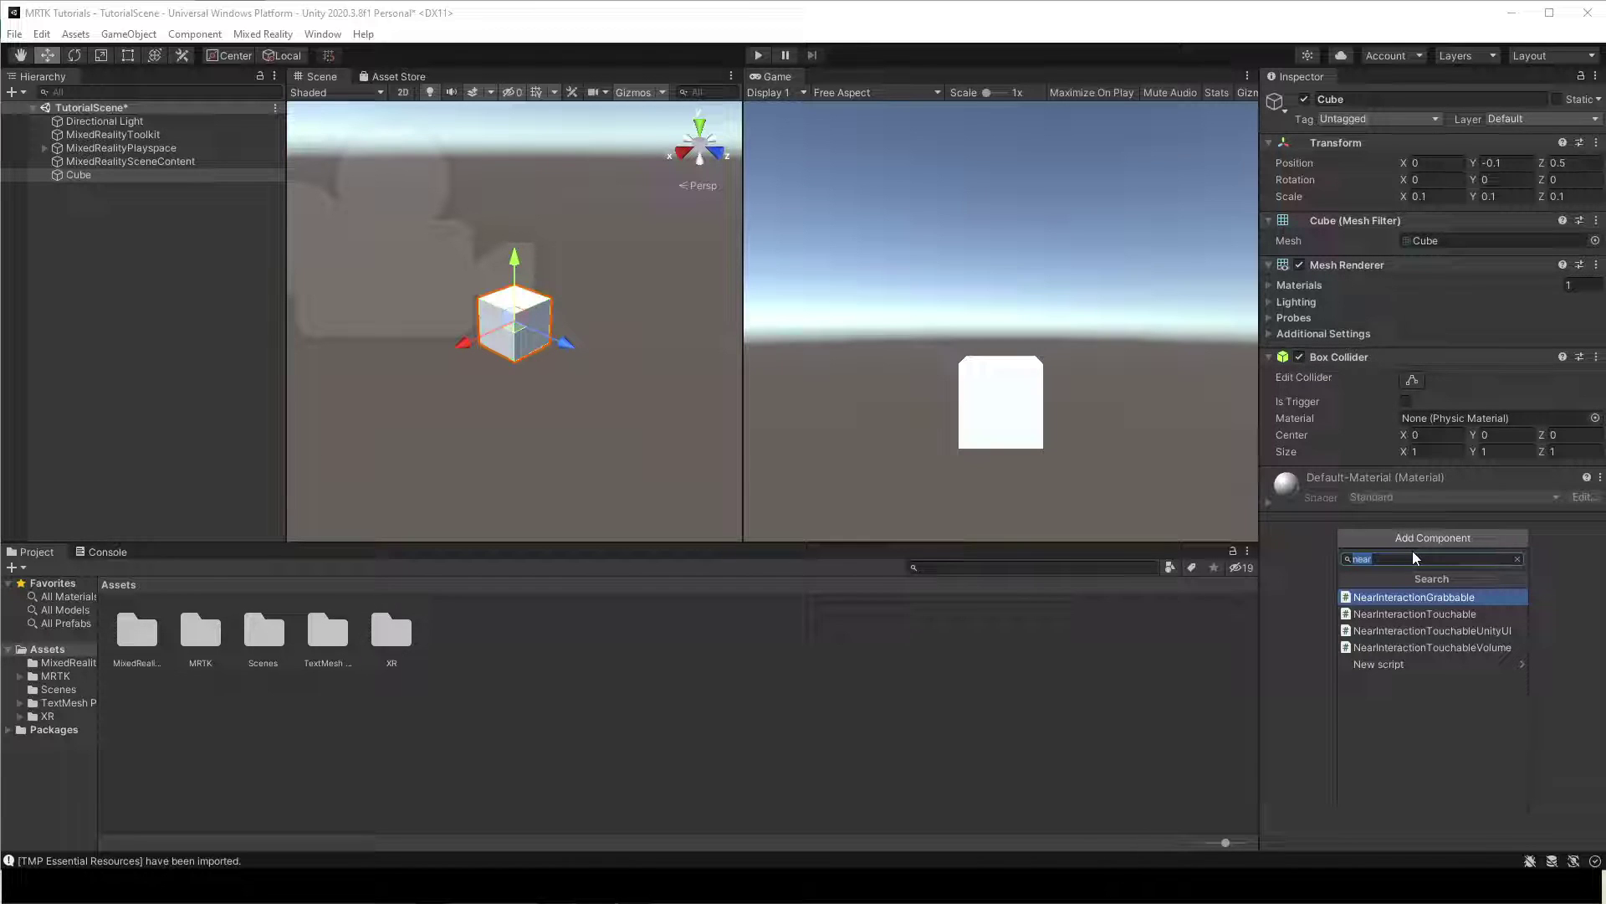
Add Object Manipulator to the cube and collapse its component headers
text(obje)
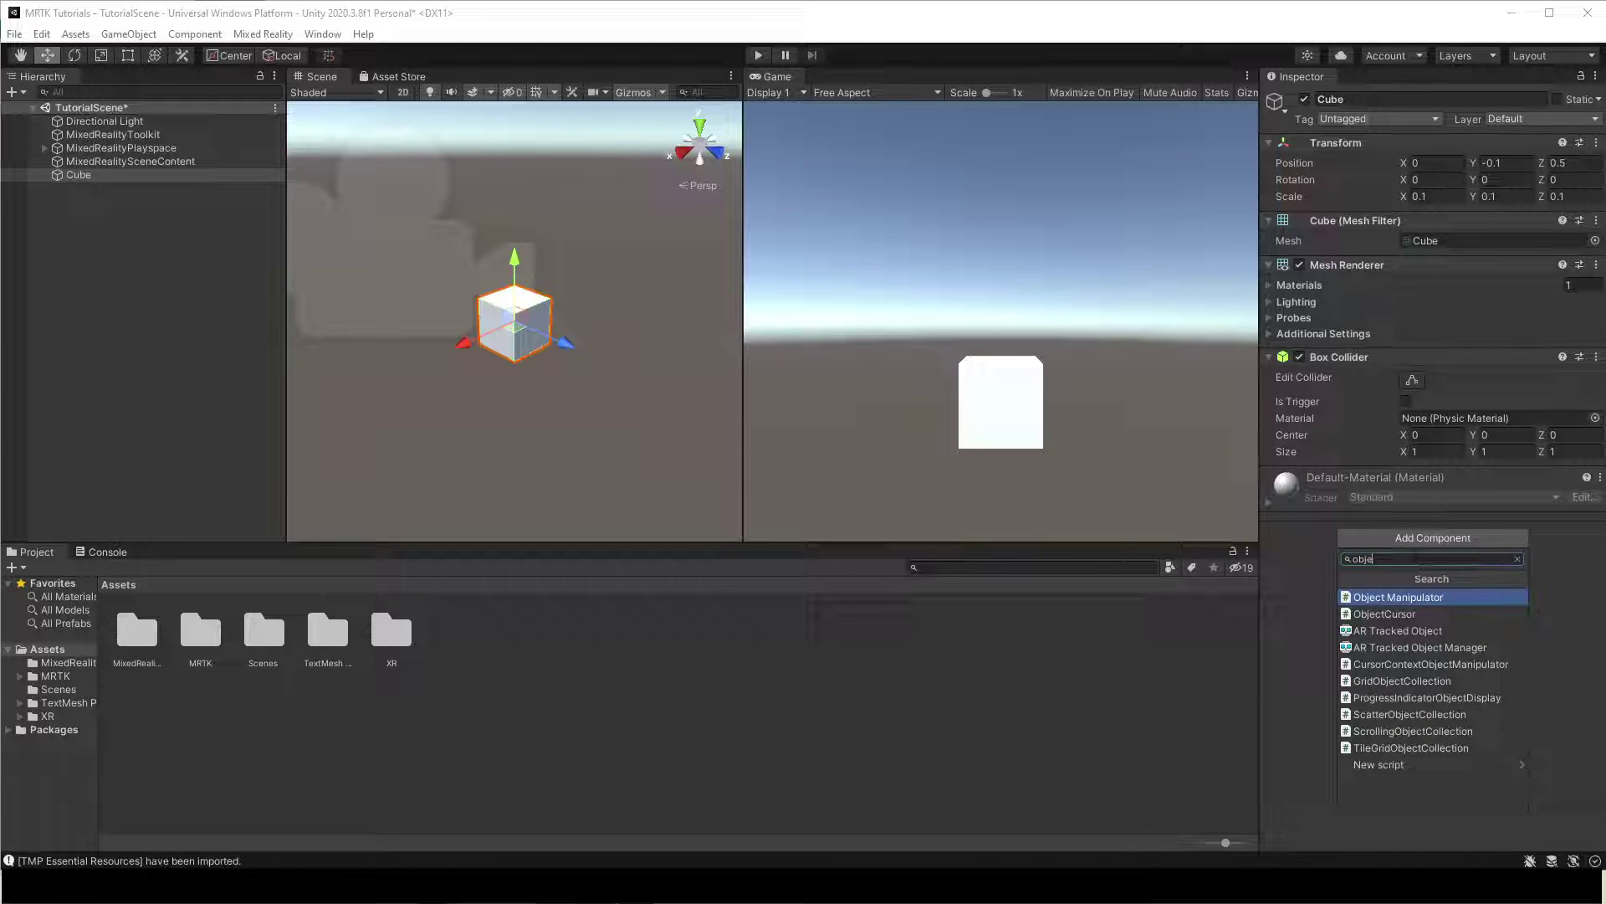
click(1397, 597)
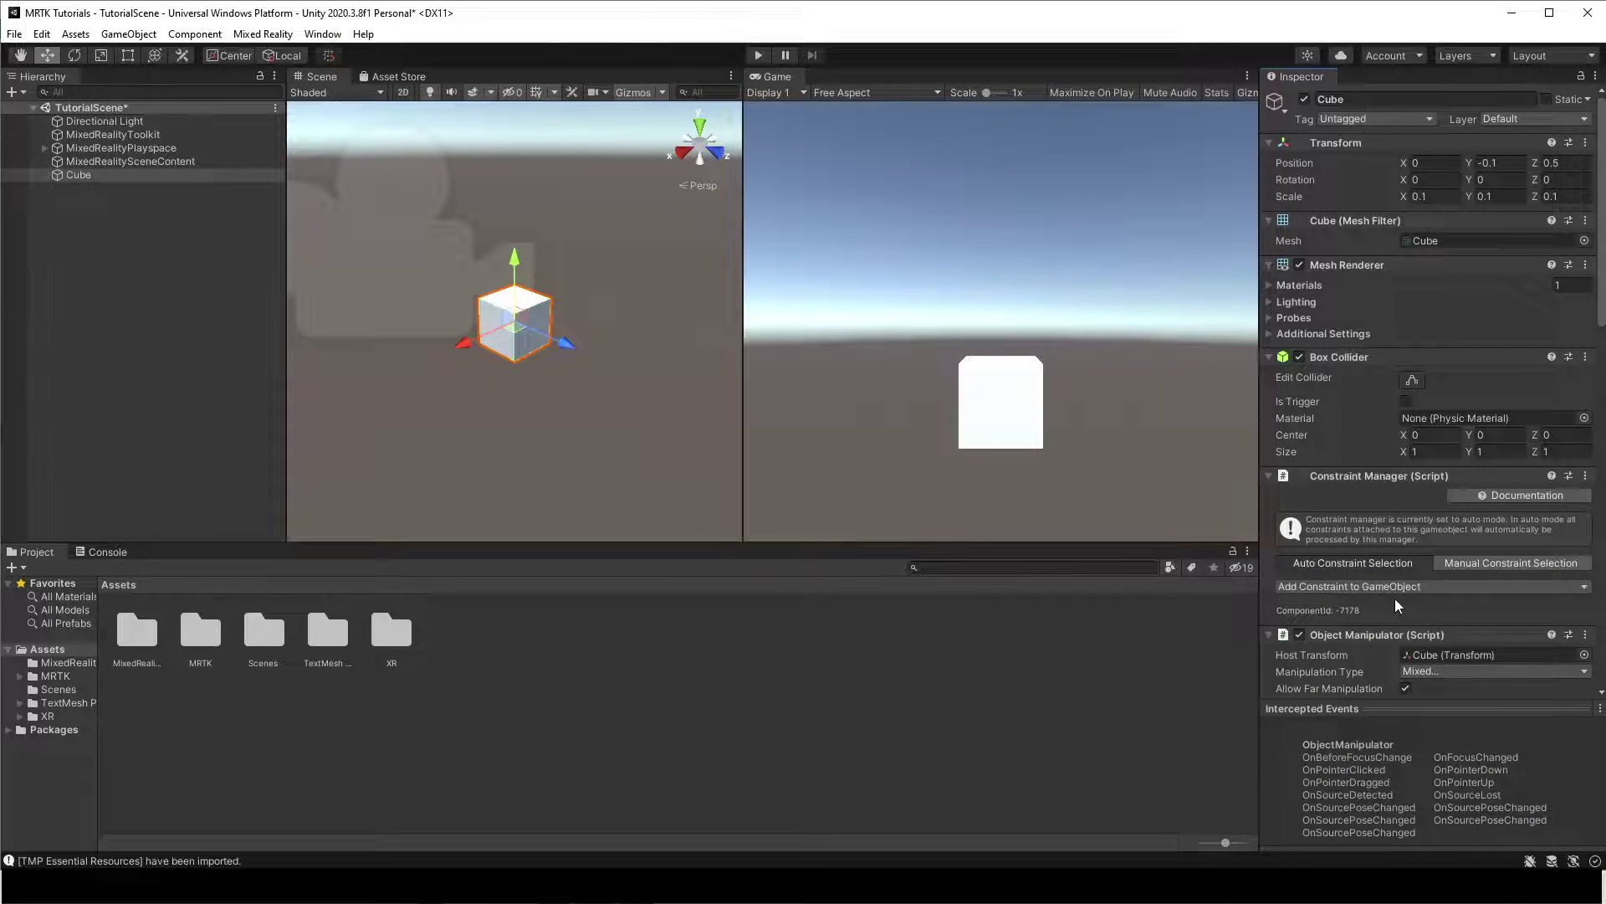
scroll(1365, 568, down, 3)
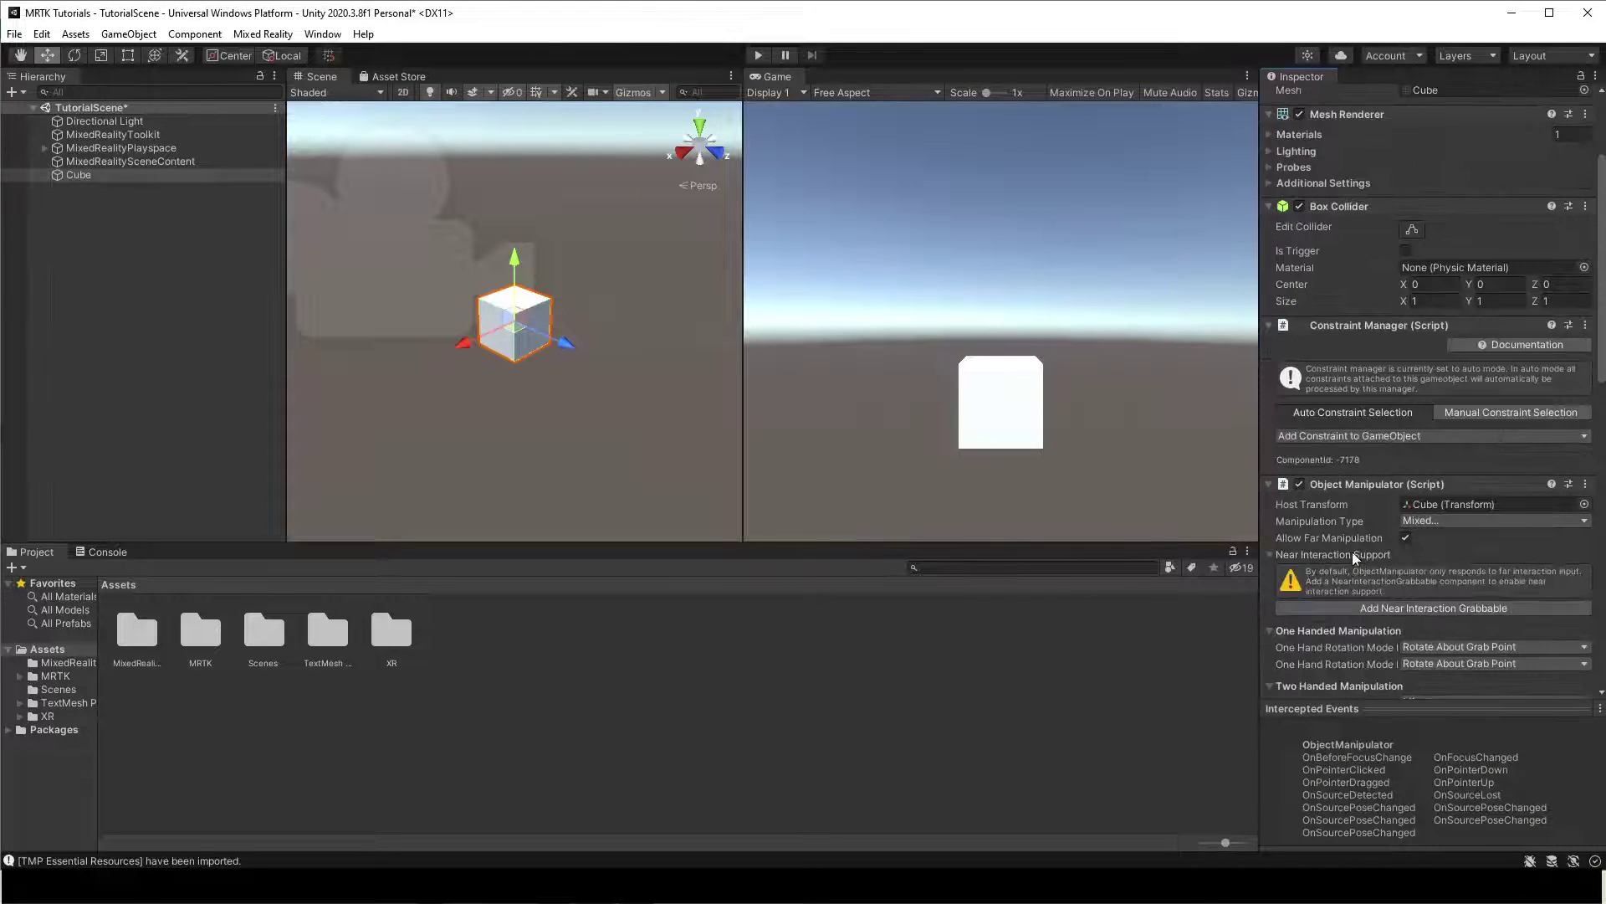
click(1269, 485)
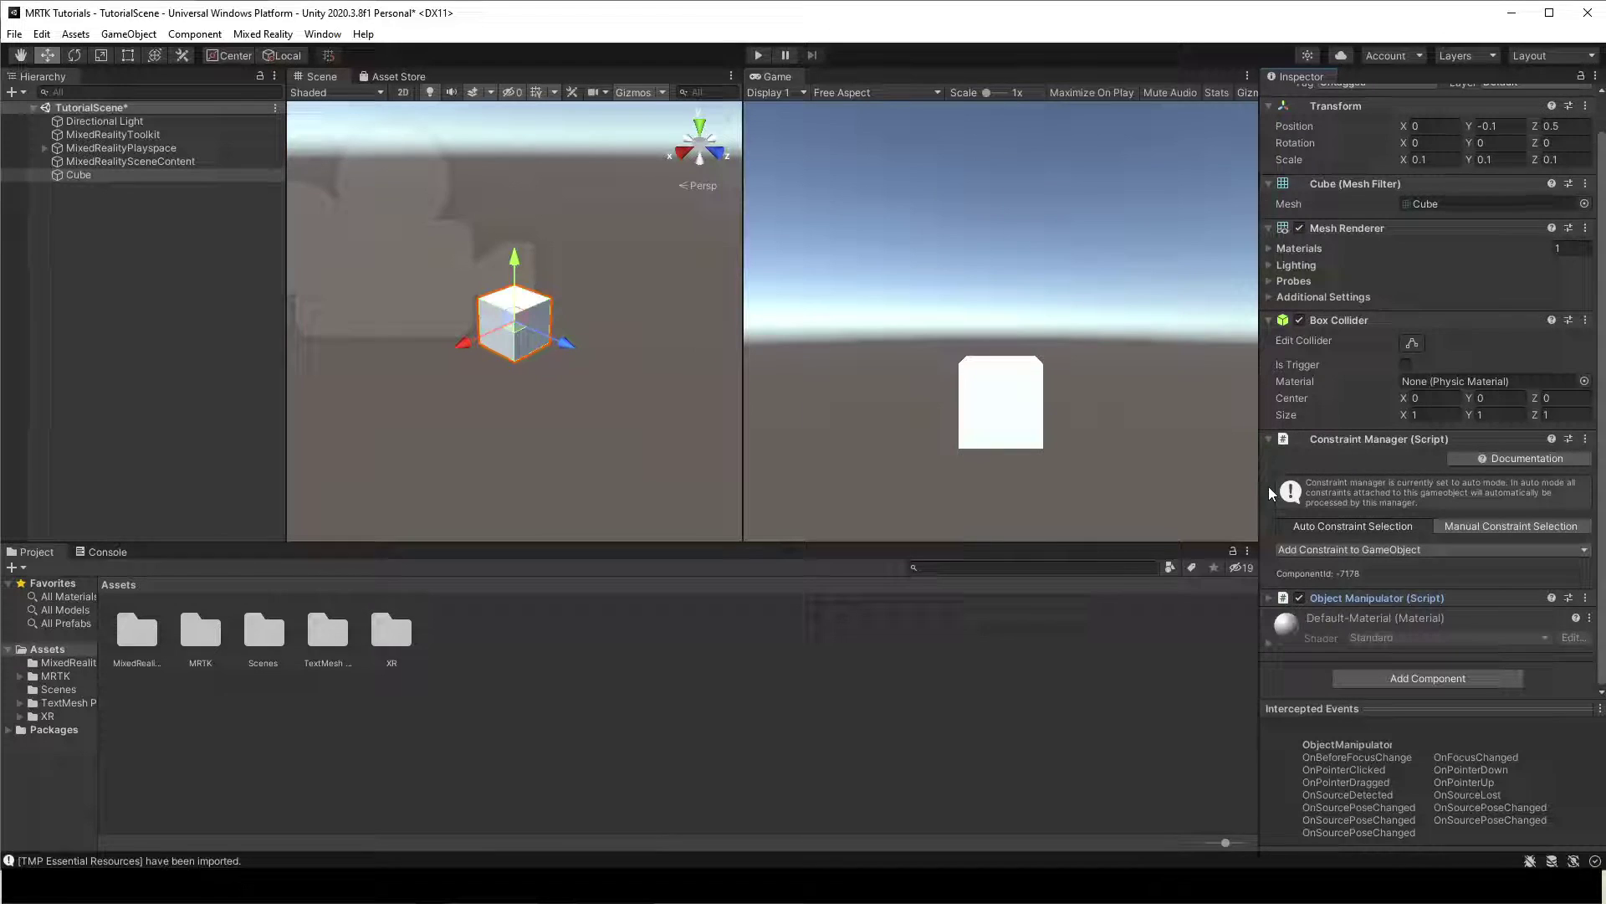
click(1269, 439)
click(1269, 357)
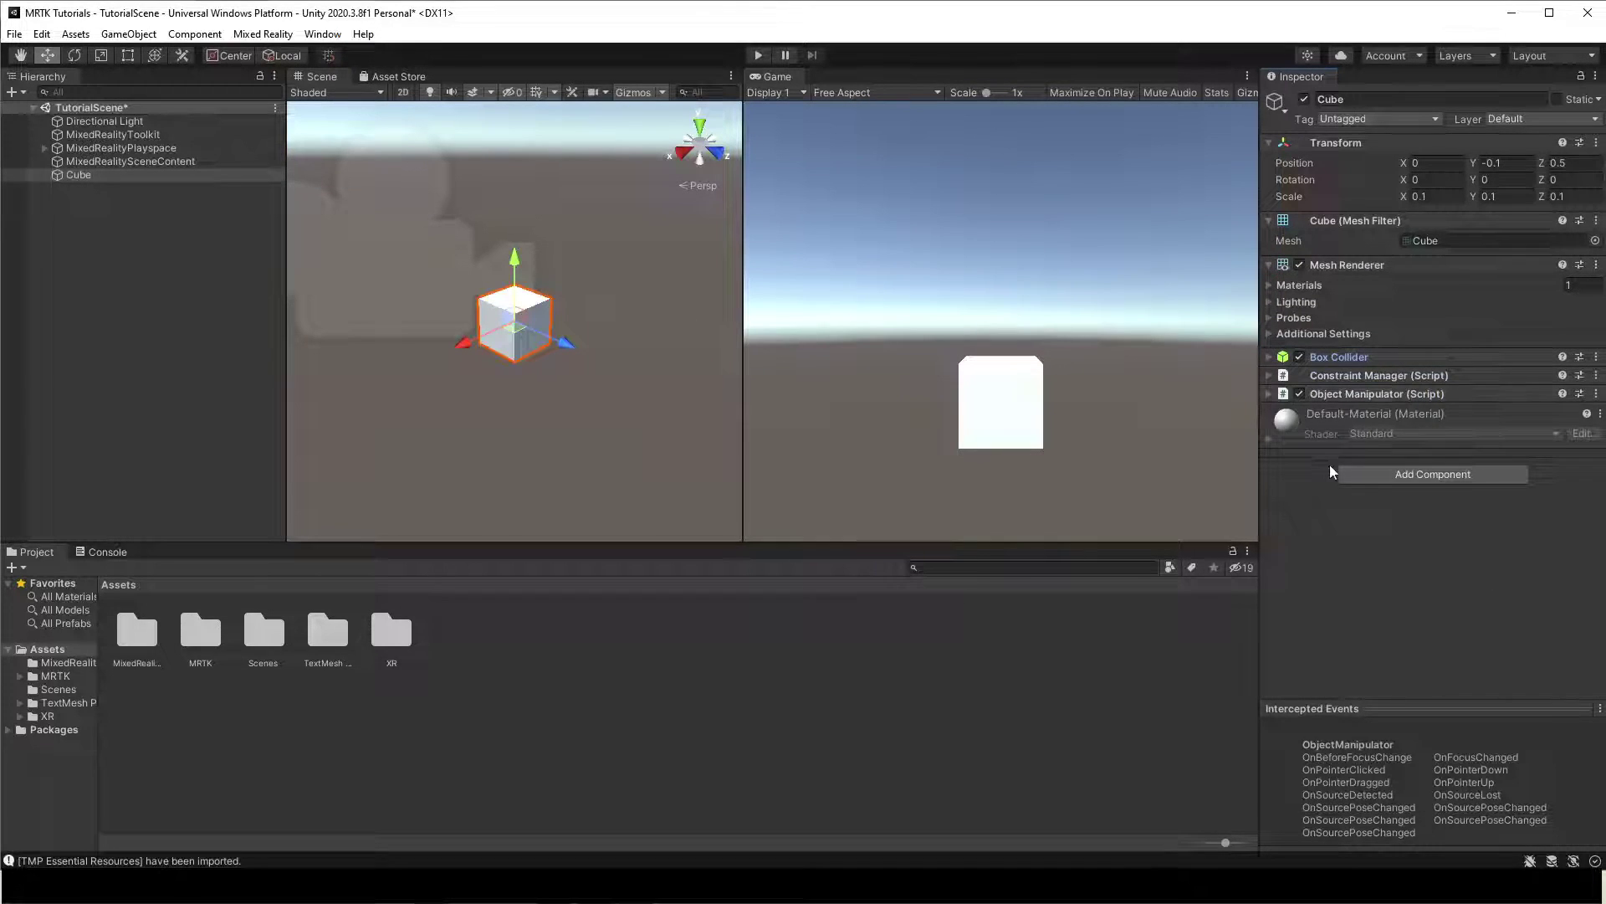
Add the NearInteractionGrabbable component to the cube
click(1393, 475)
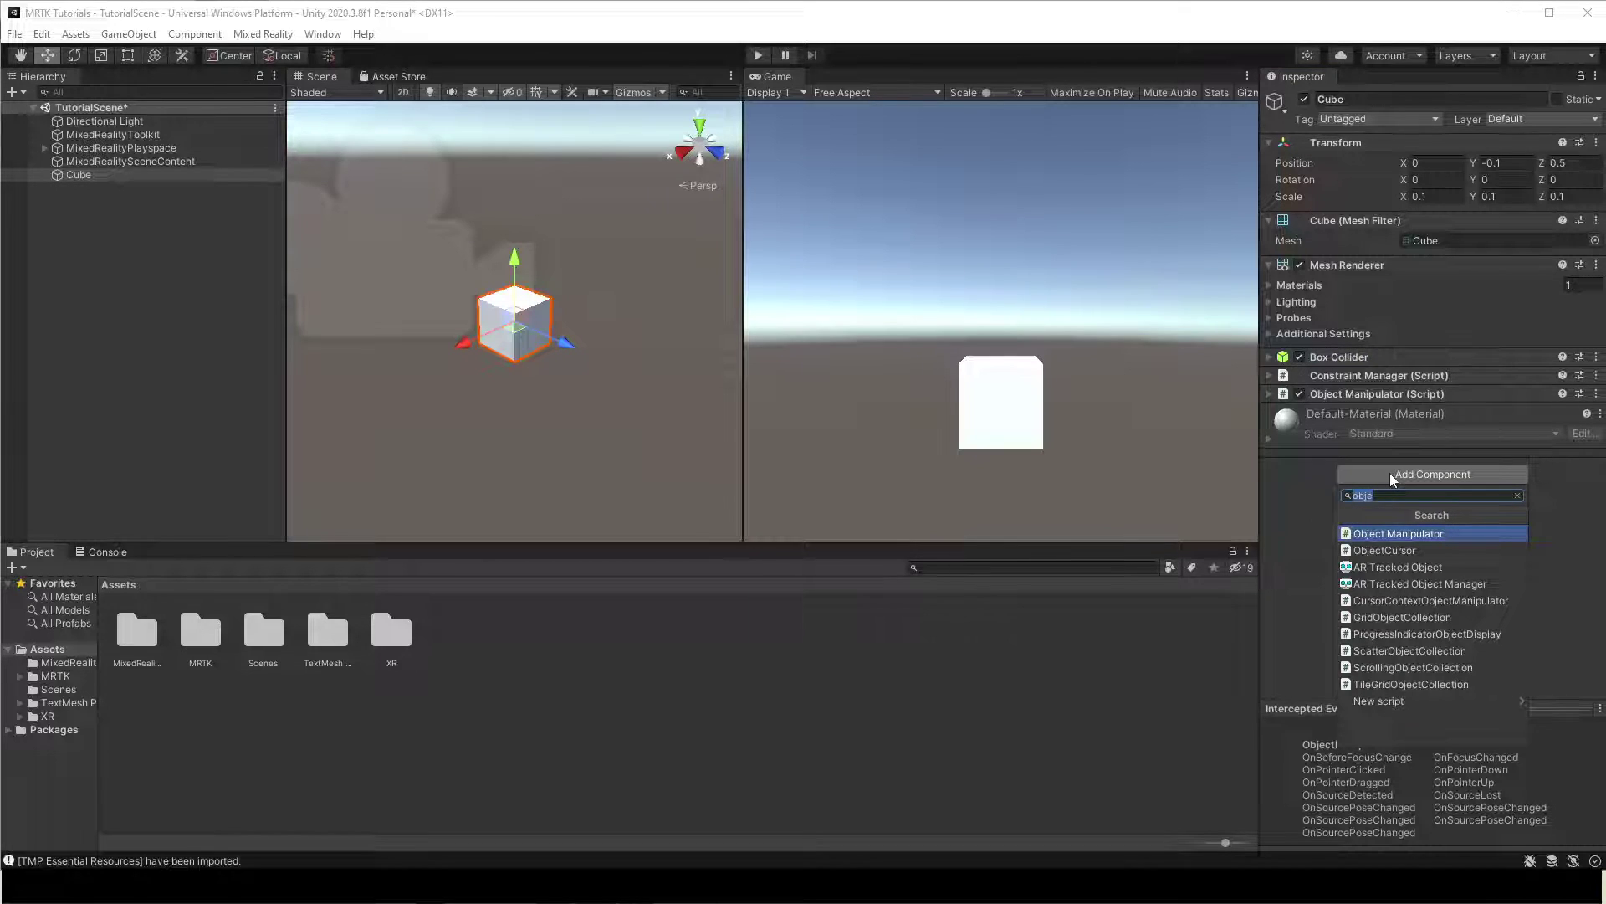
text(nearinter)
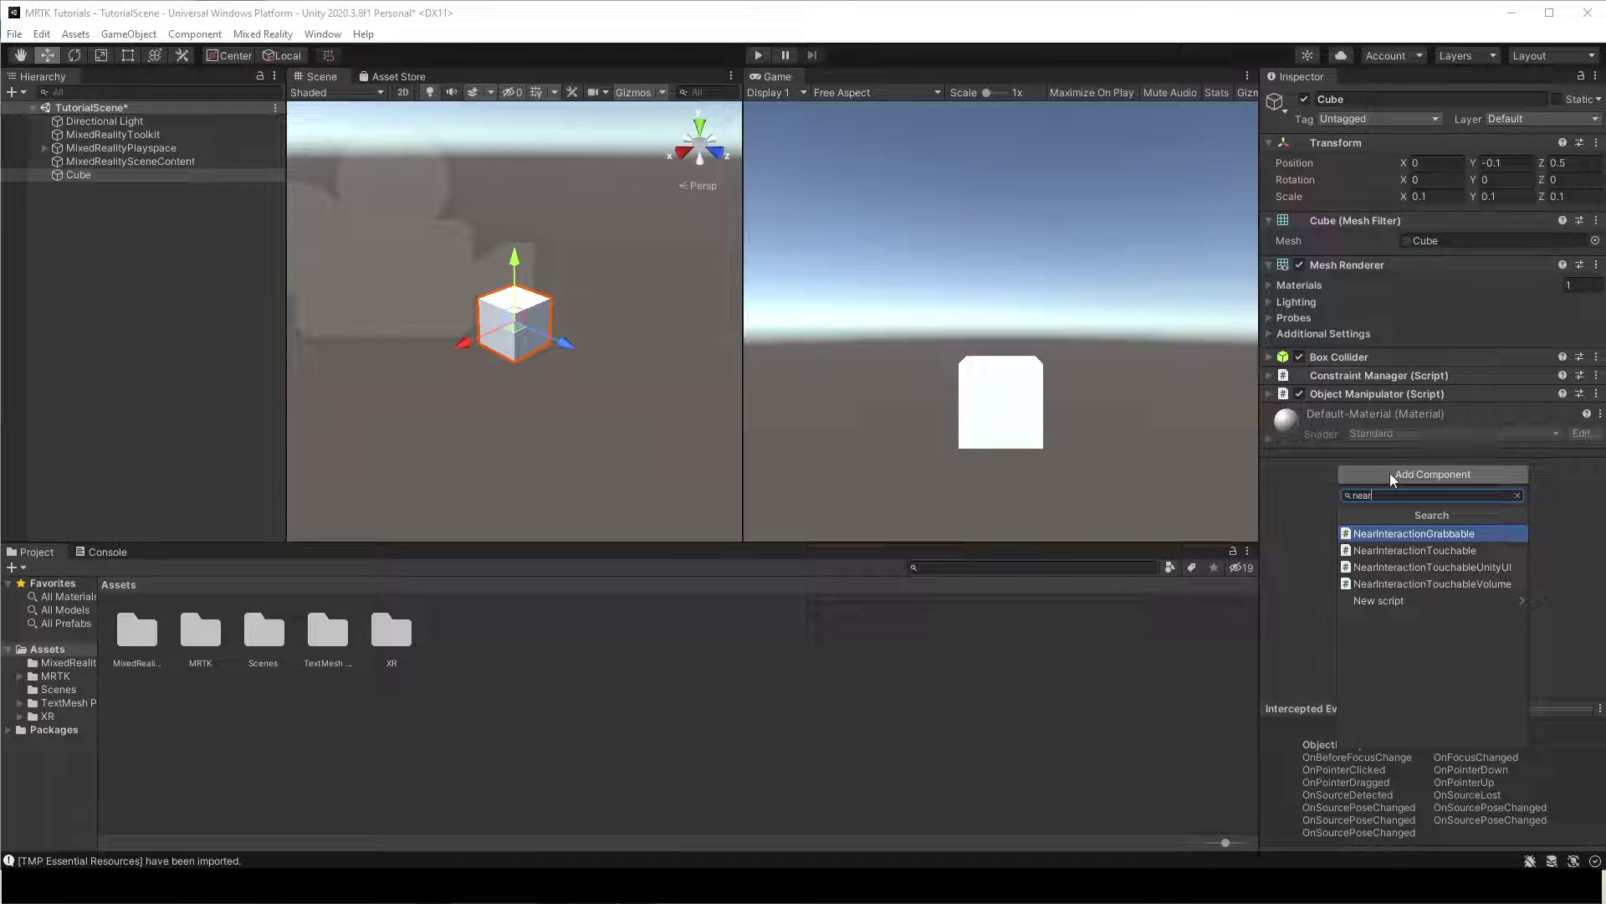
click(1385, 536)
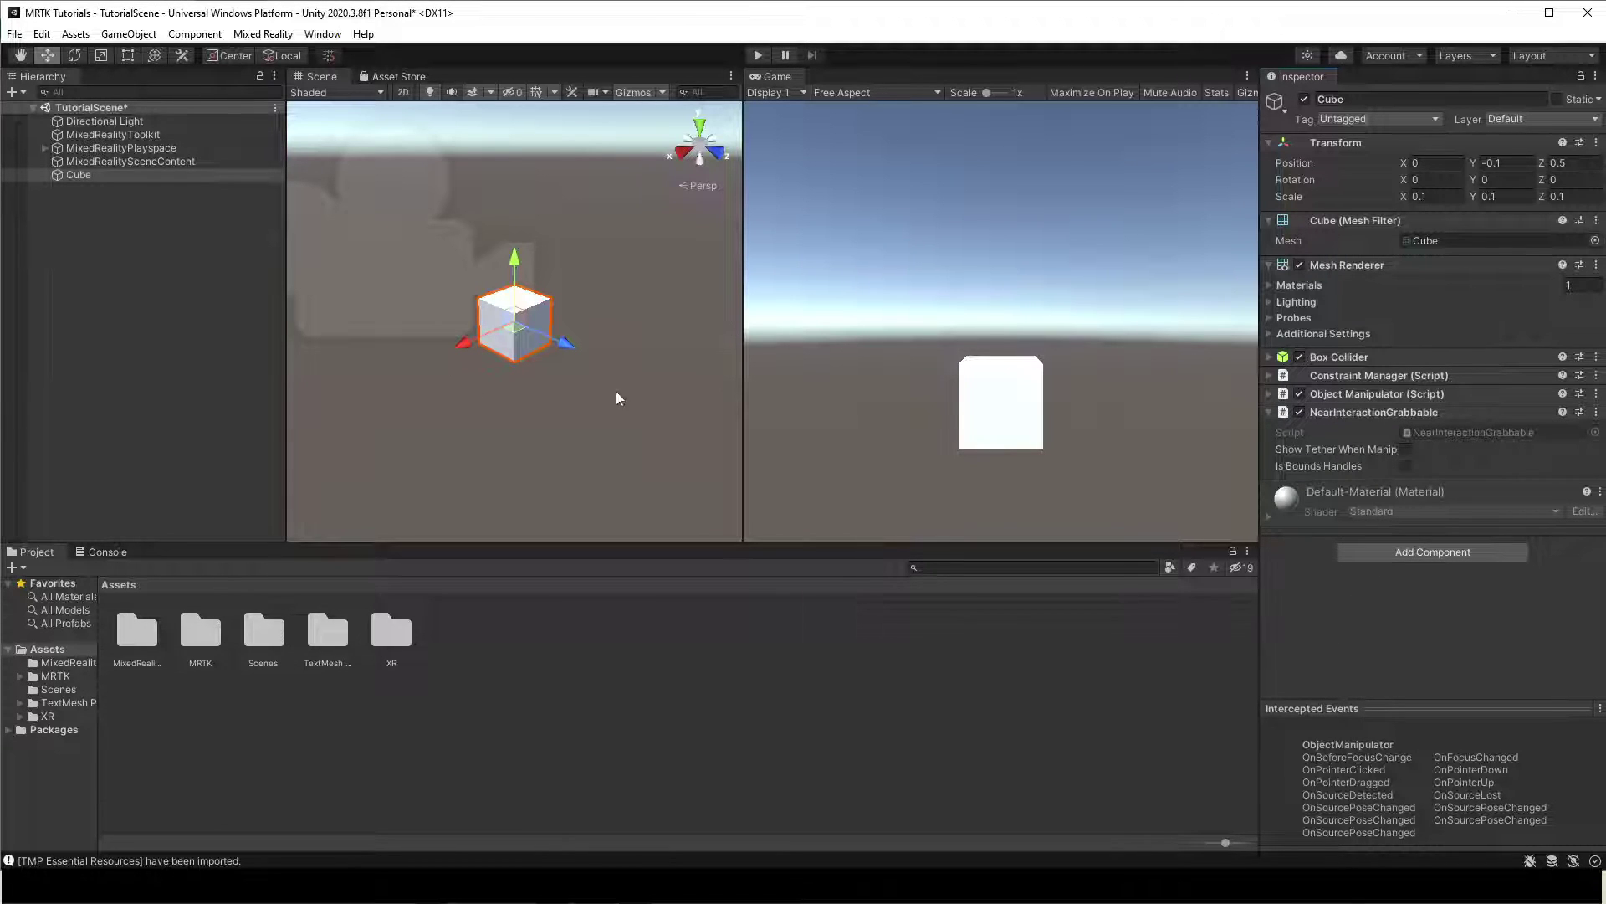
Play the scene, grab, move and rotate the cube with the simulated hands, then stop playing
click(758, 56)
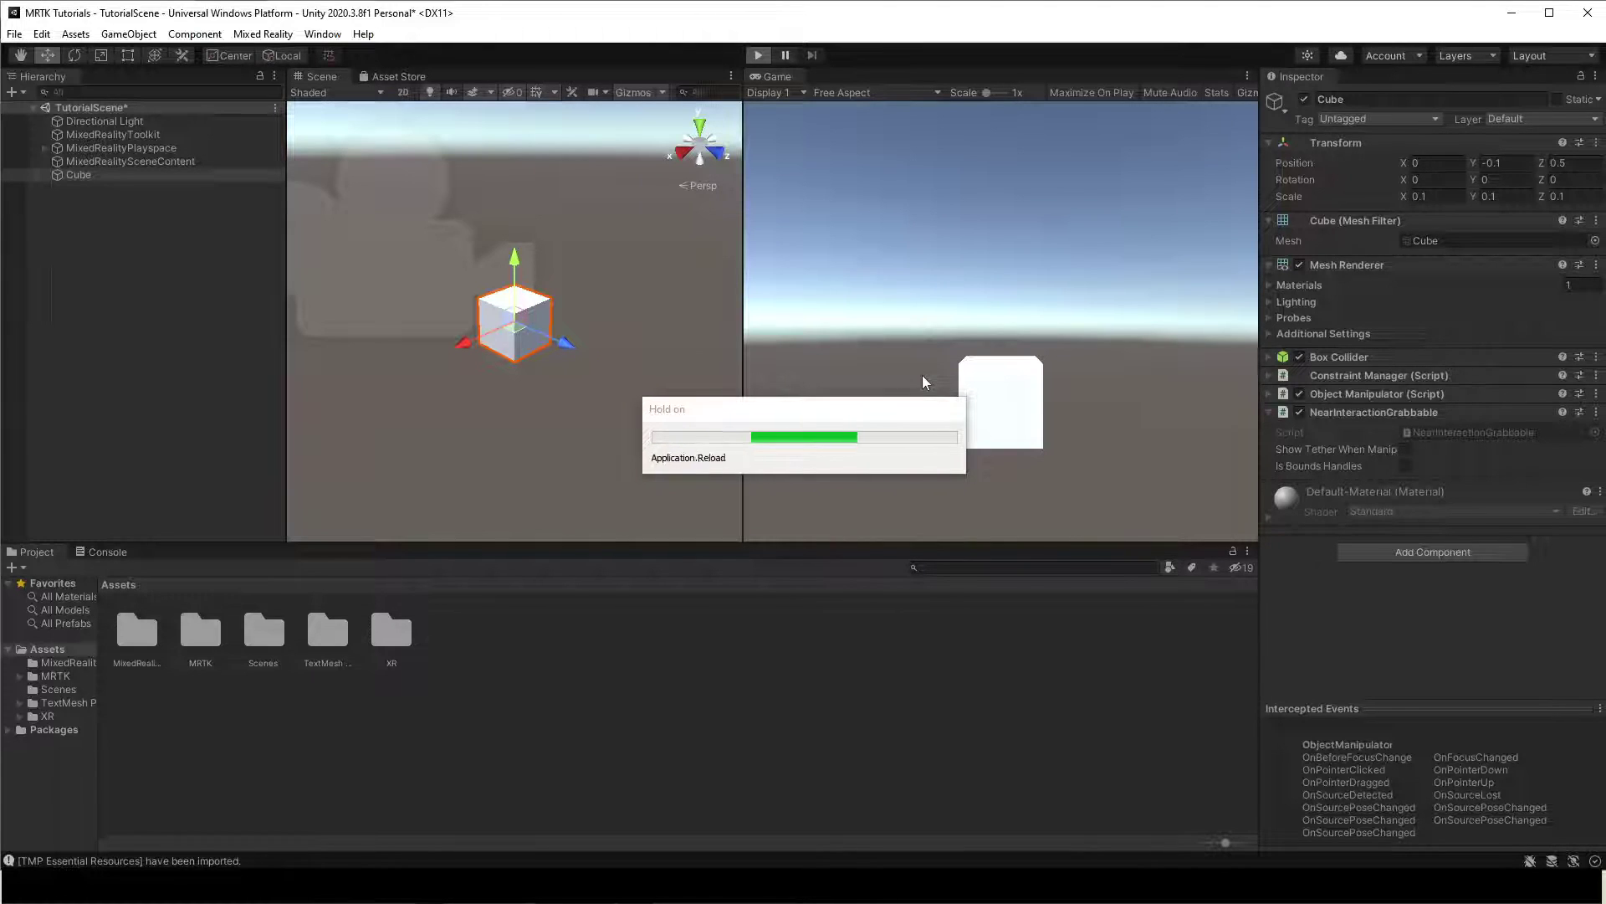
click(1056, 379)
key(space)
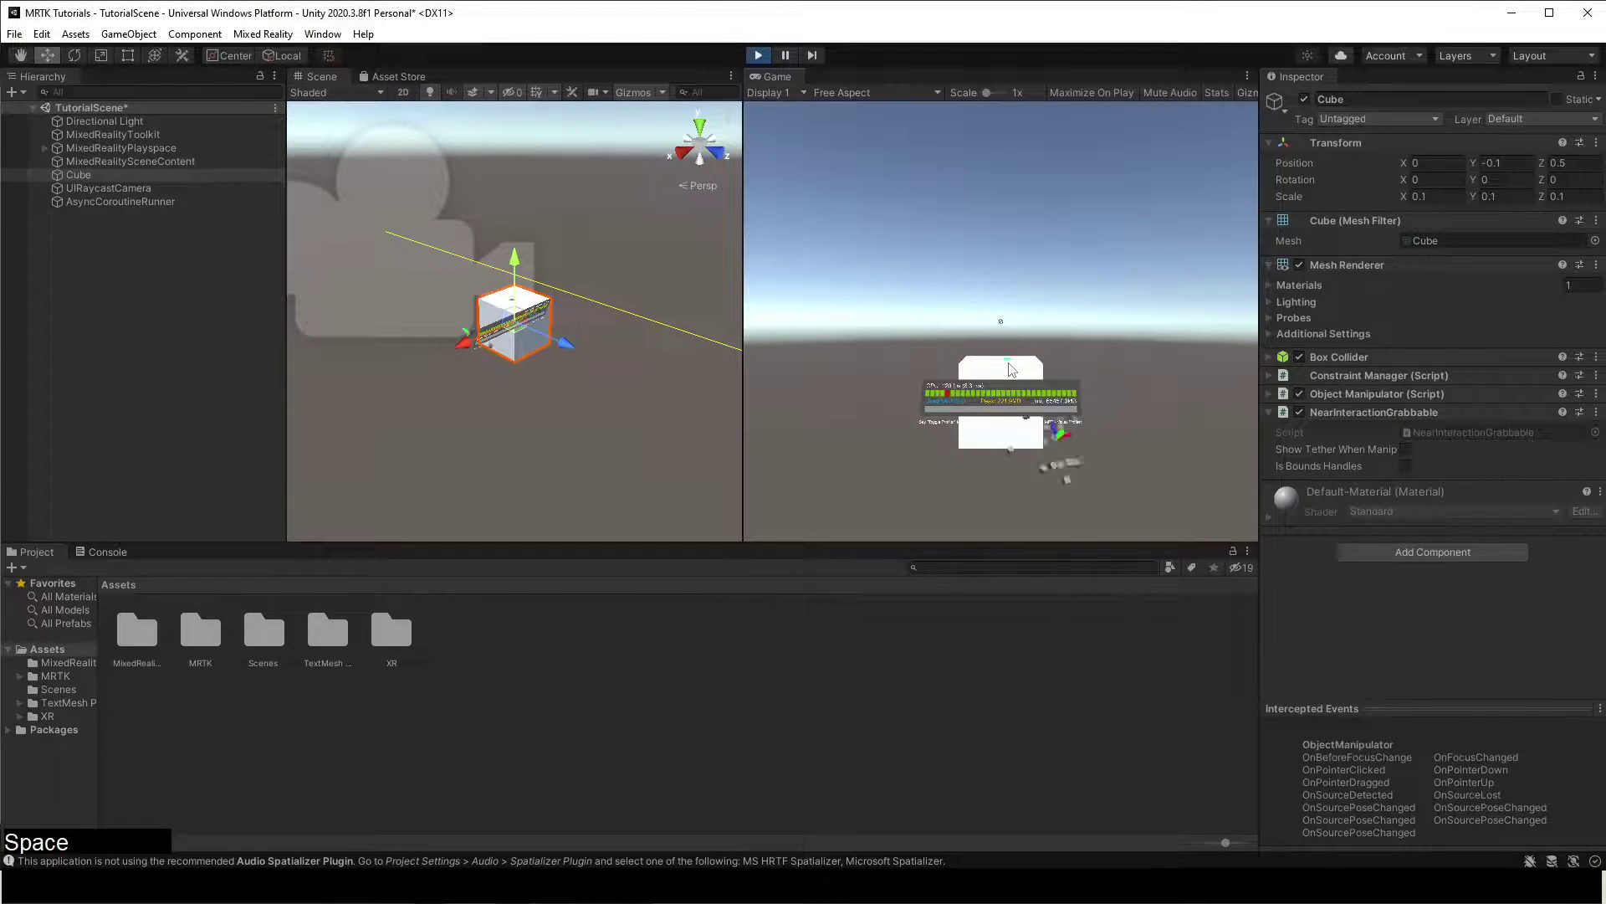
drag(1029, 402, 945, 348)
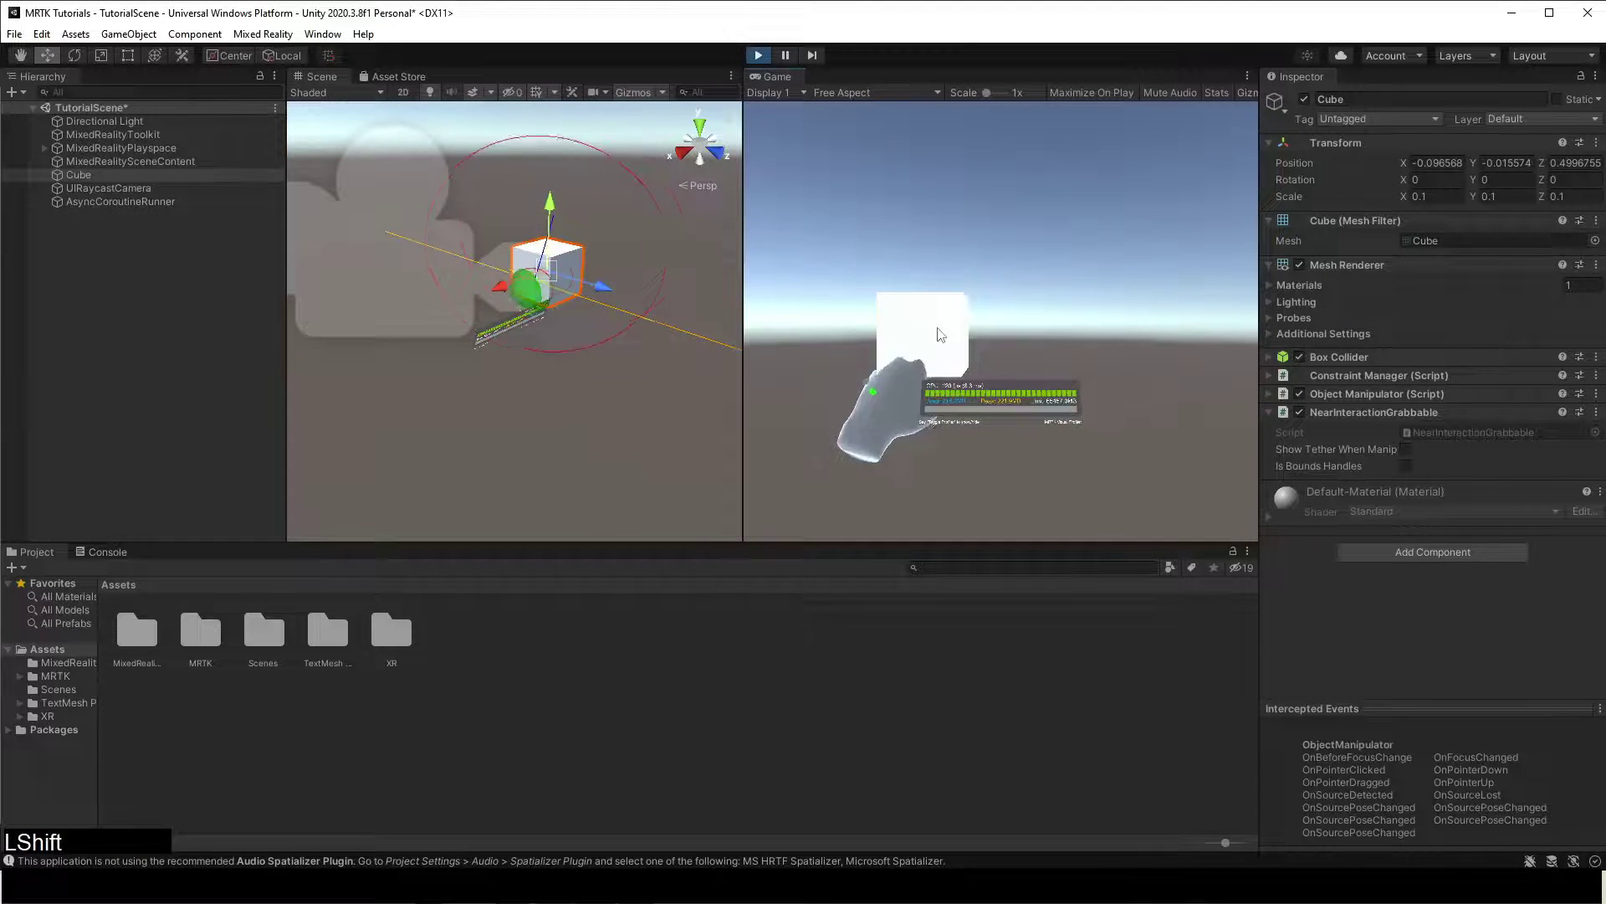
shift+drag(880, 435, 962, 326)
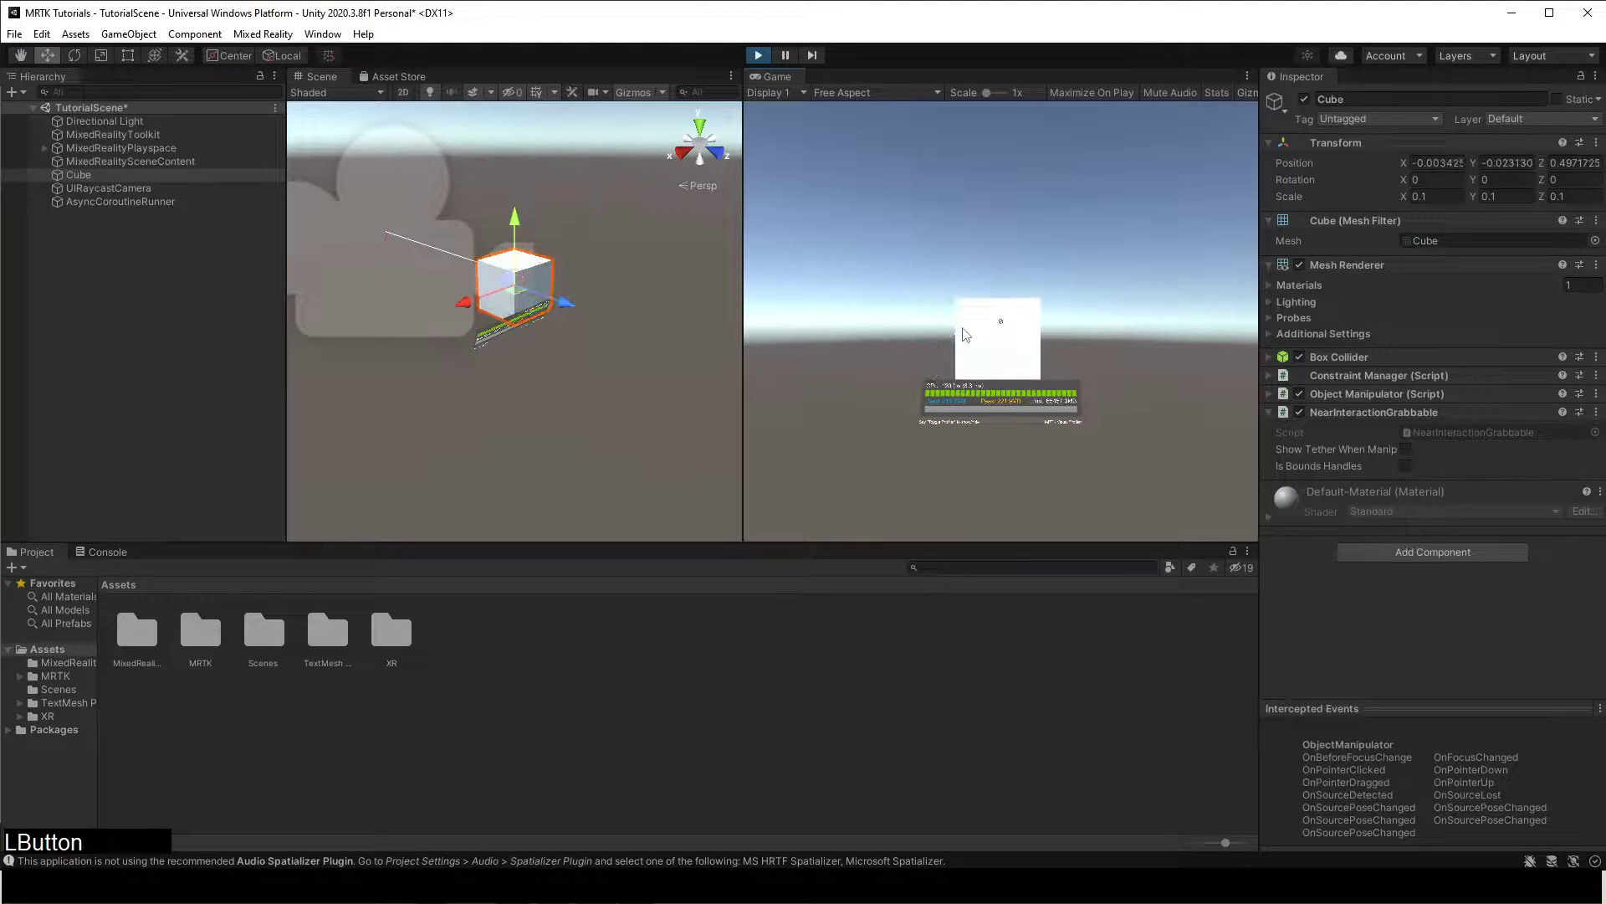
click(758, 55)
Show My Assets in Package Manager, refresh it, and view the Food and Kitchen Props Pack store page
click(323, 34)
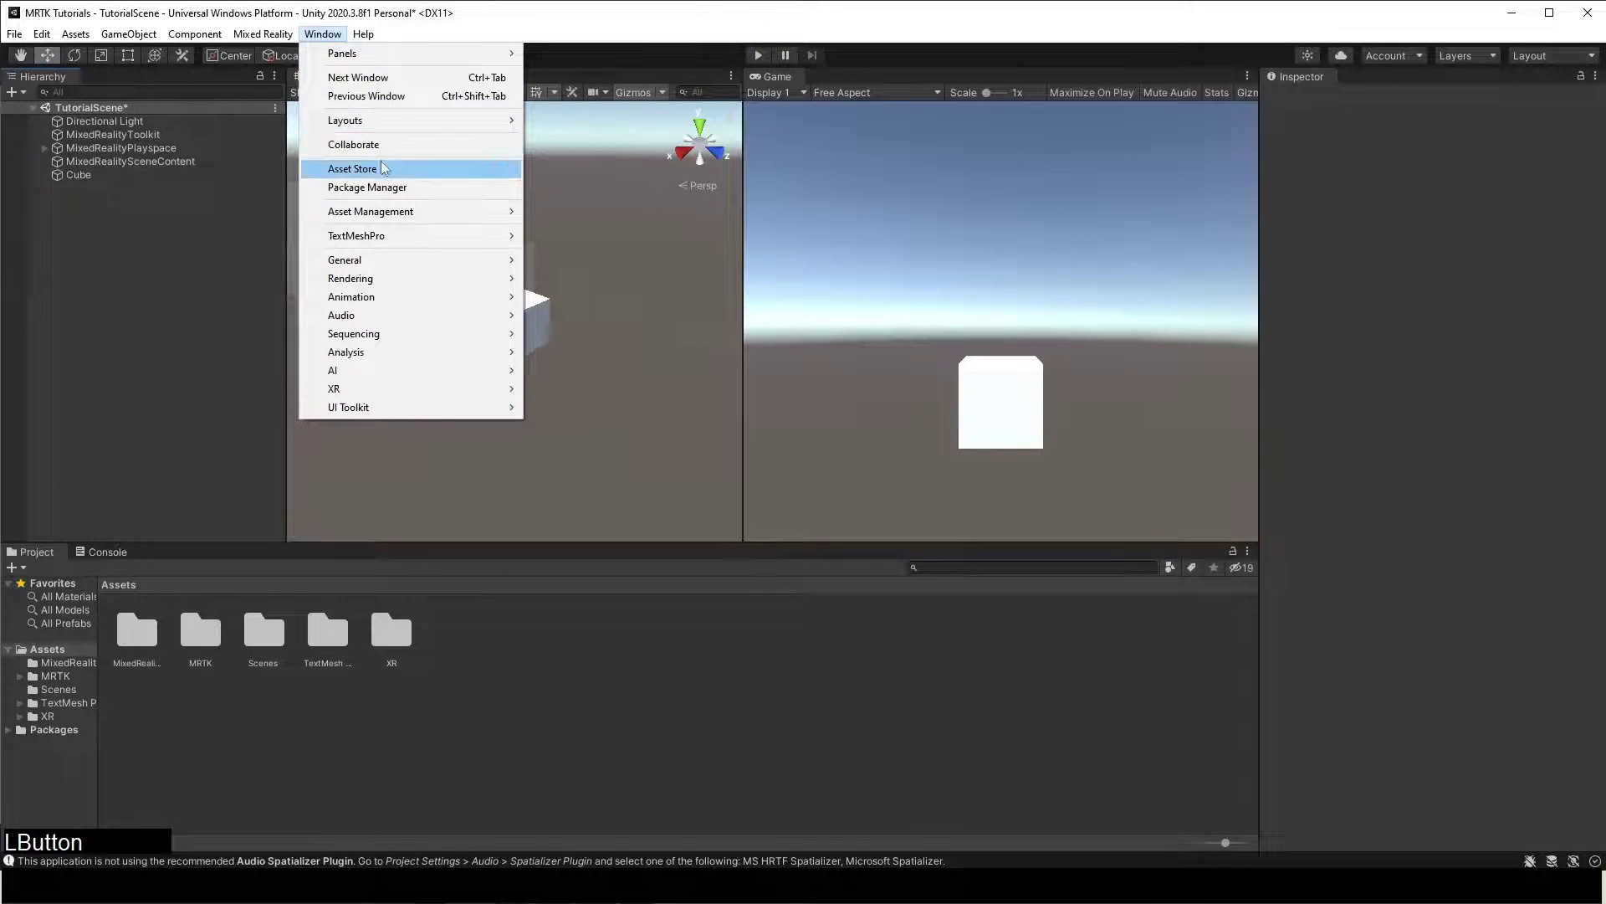
click(368, 187)
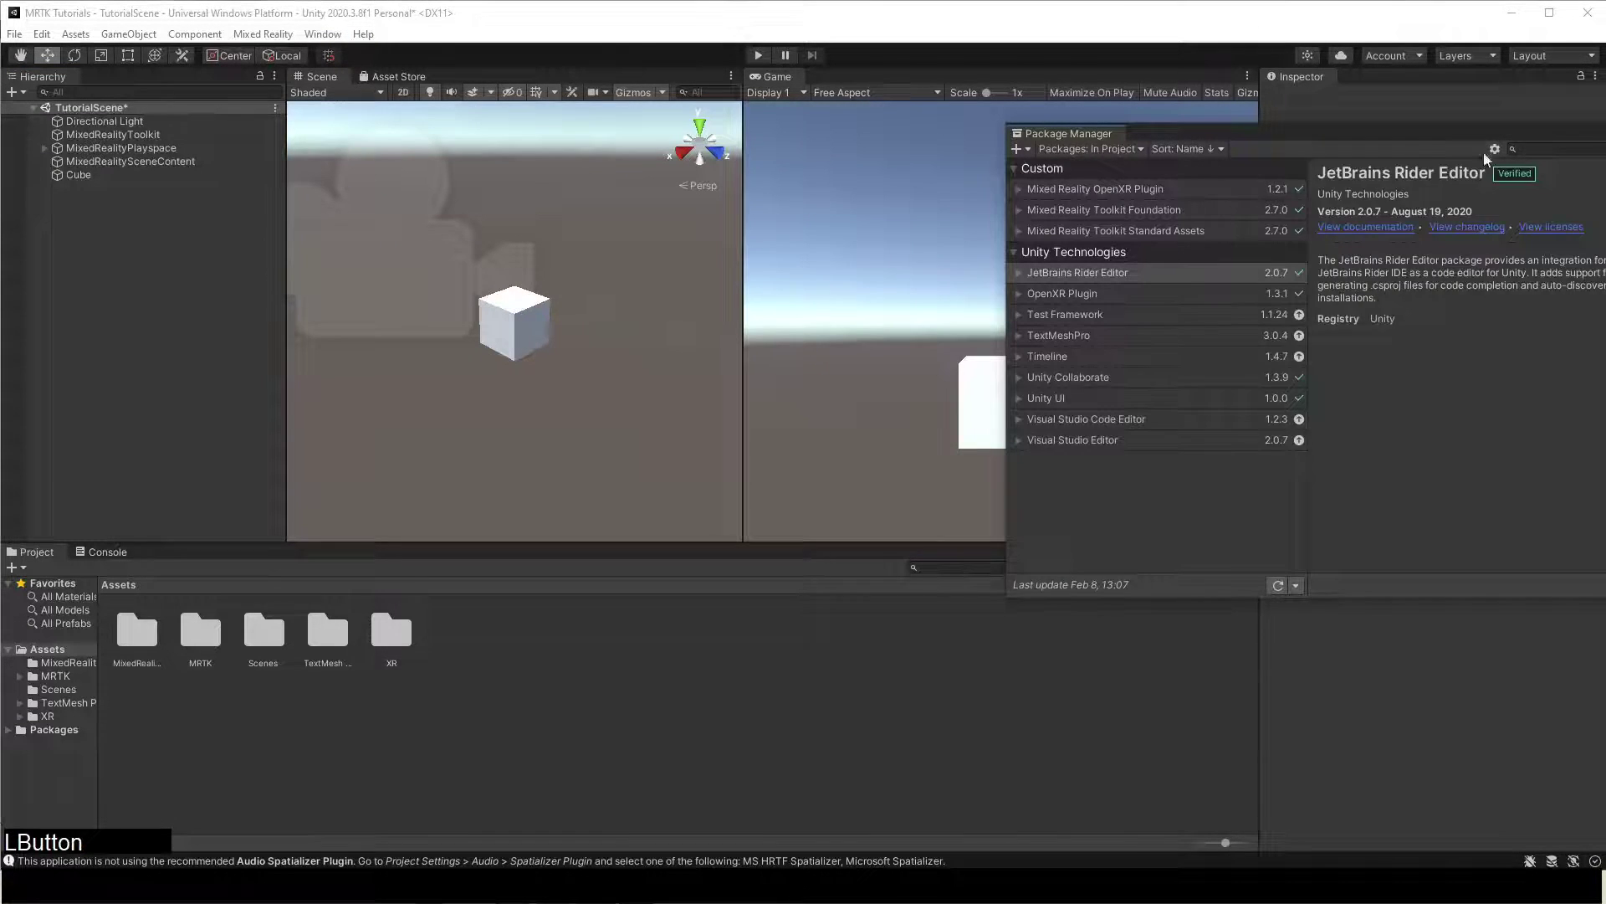
click(577, 140)
click(580, 205)
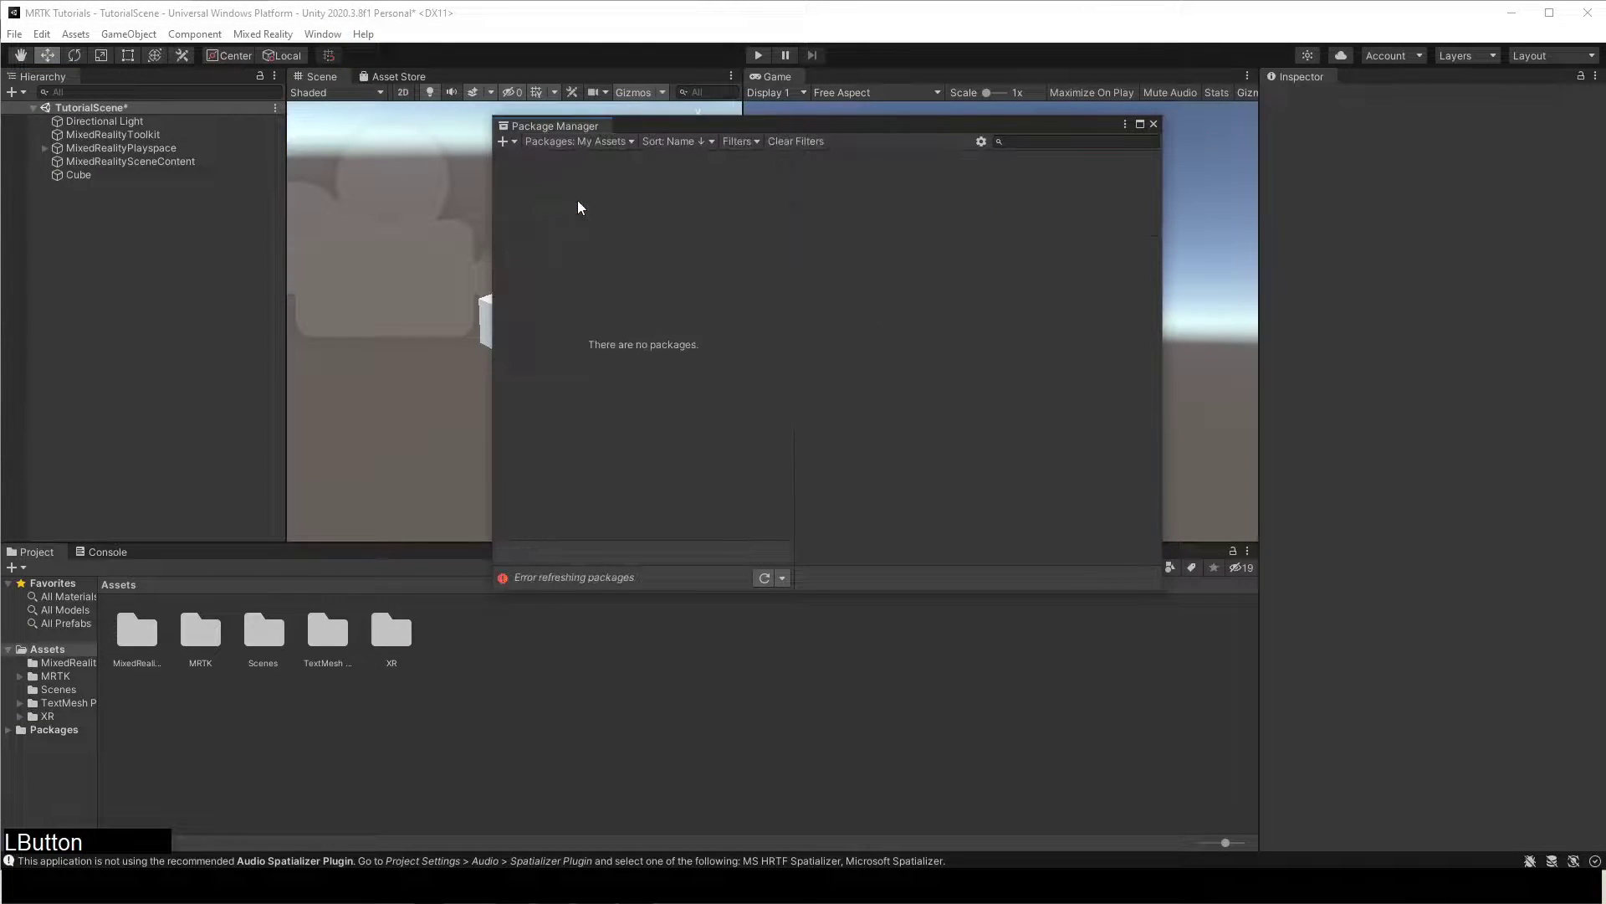
click(782, 577)
click(795, 588)
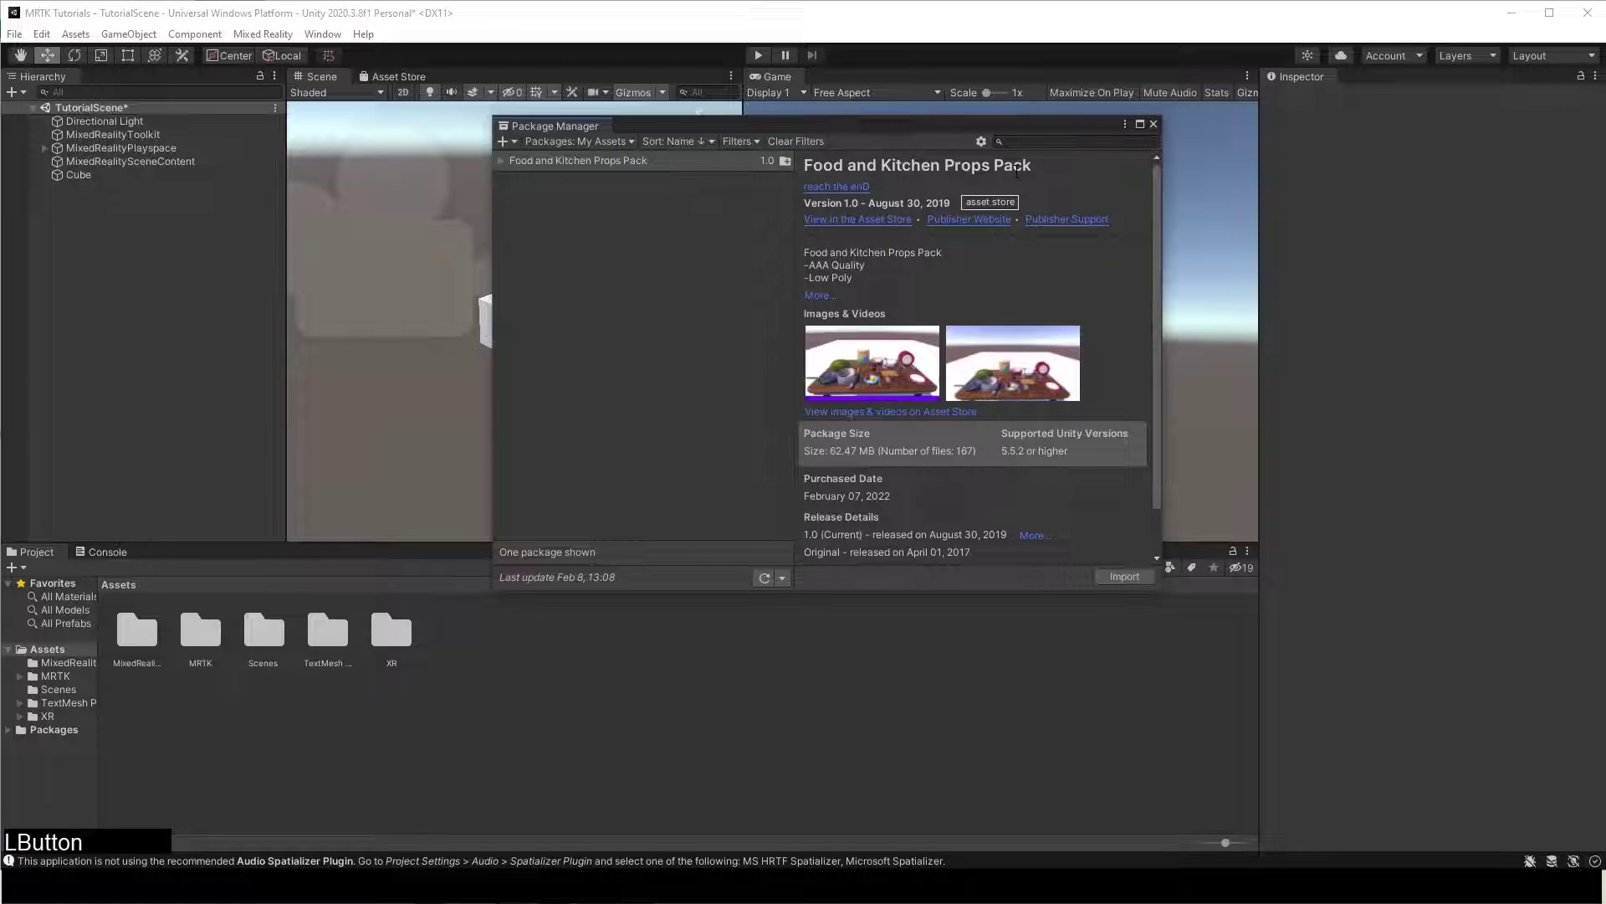
click(857, 219)
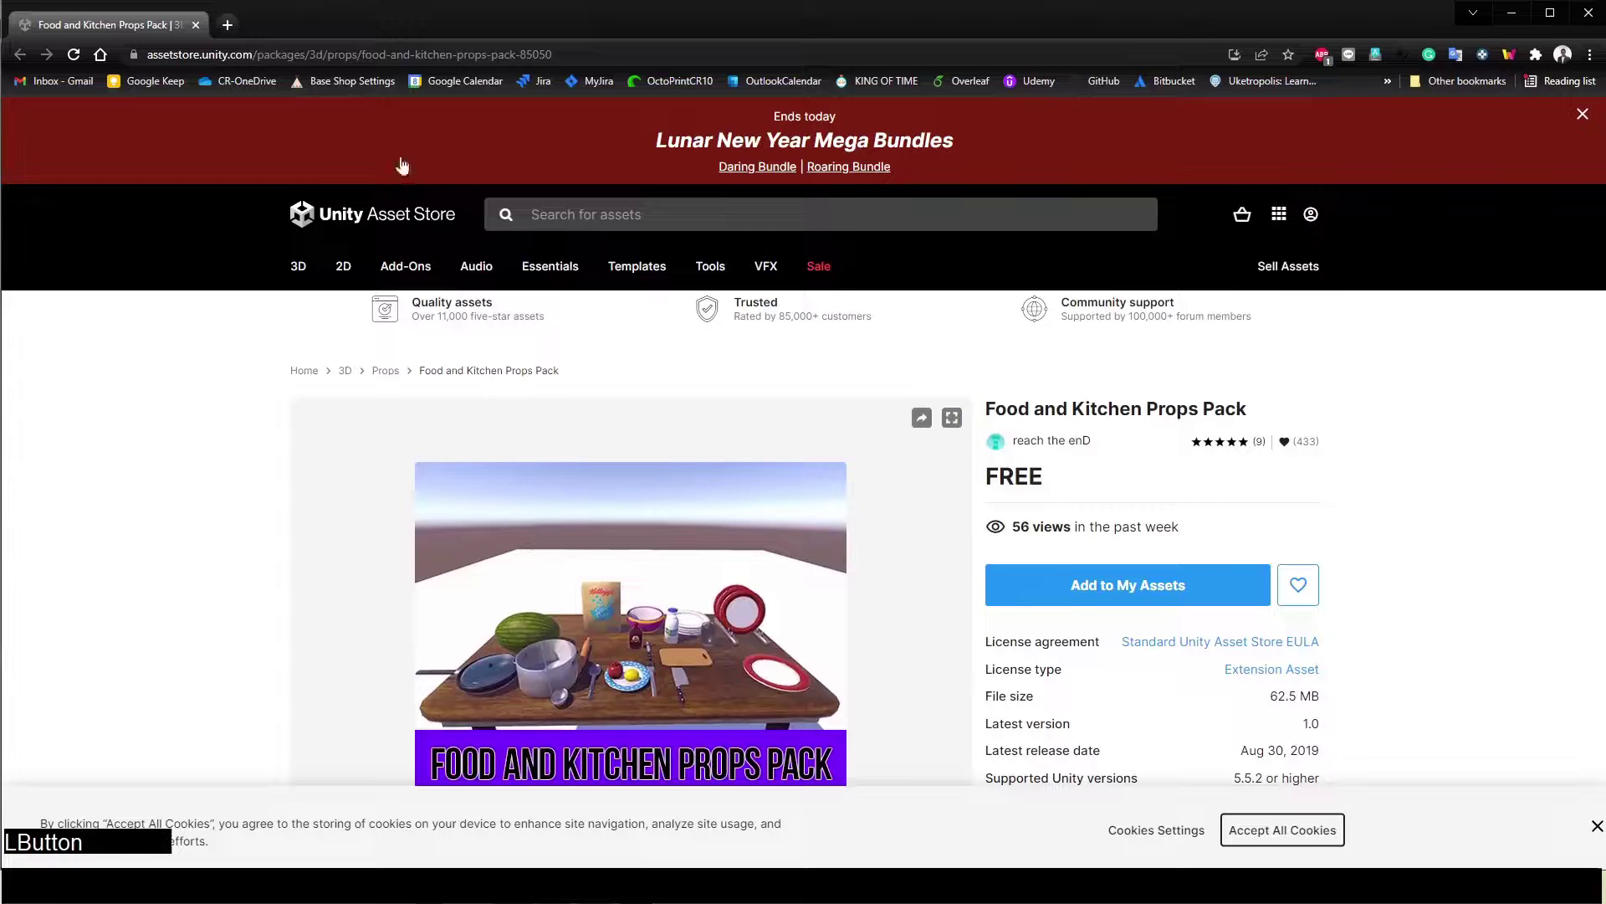
Add the Food and Kitchen Props Pack to My Assets and search the store for 'office'
click(1135, 586)
scroll(1338, 335, down, 3)
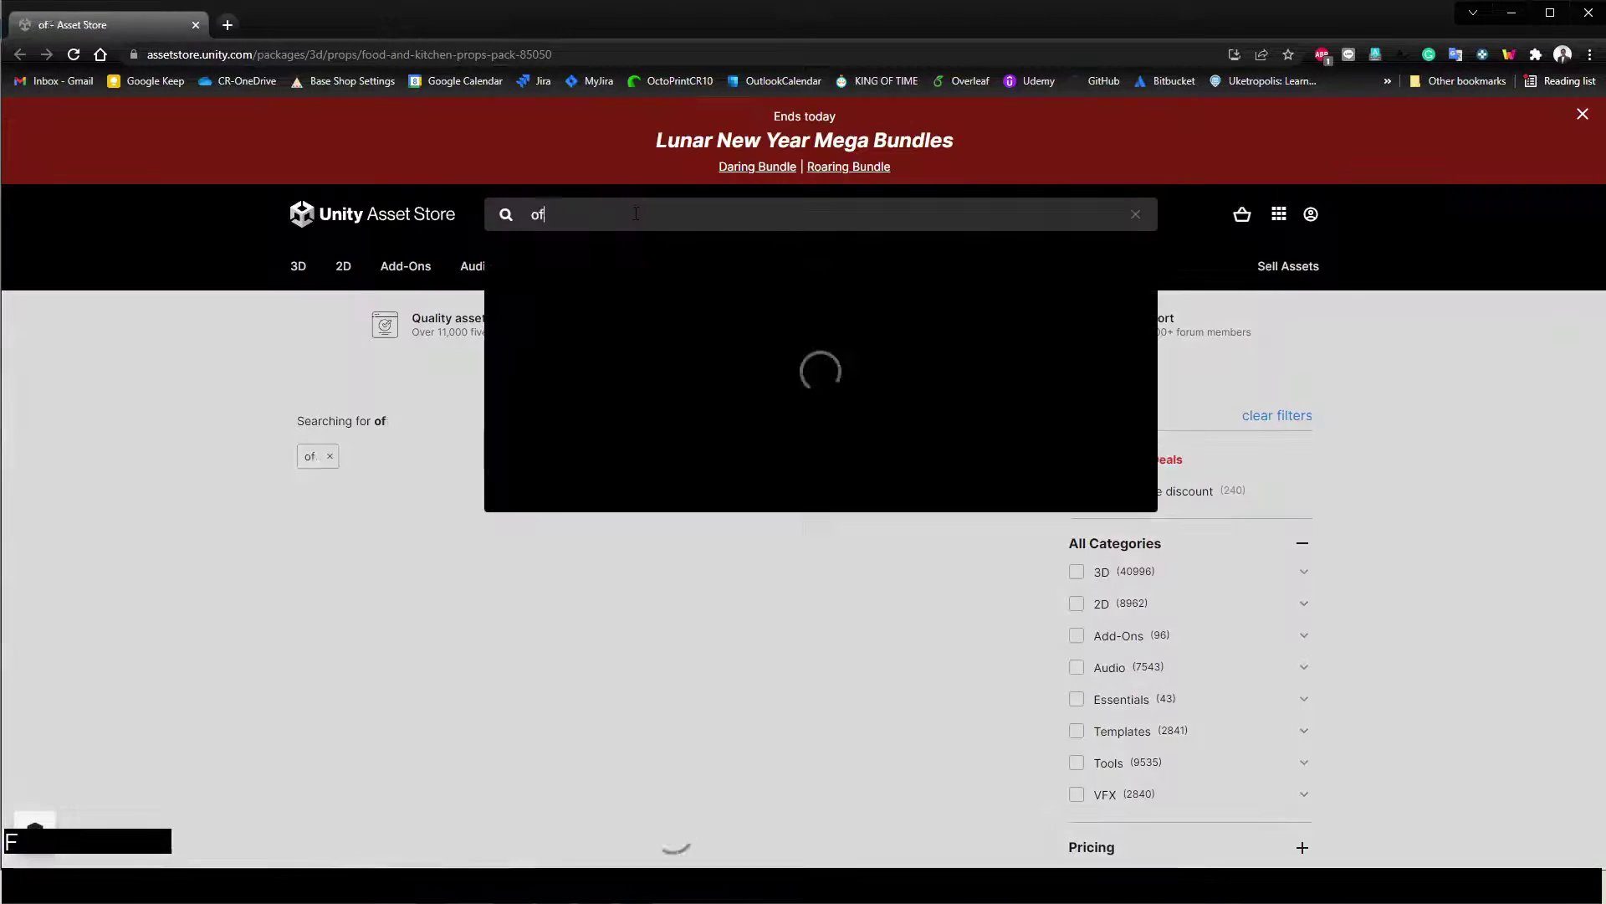
text(fice)
key(Return)
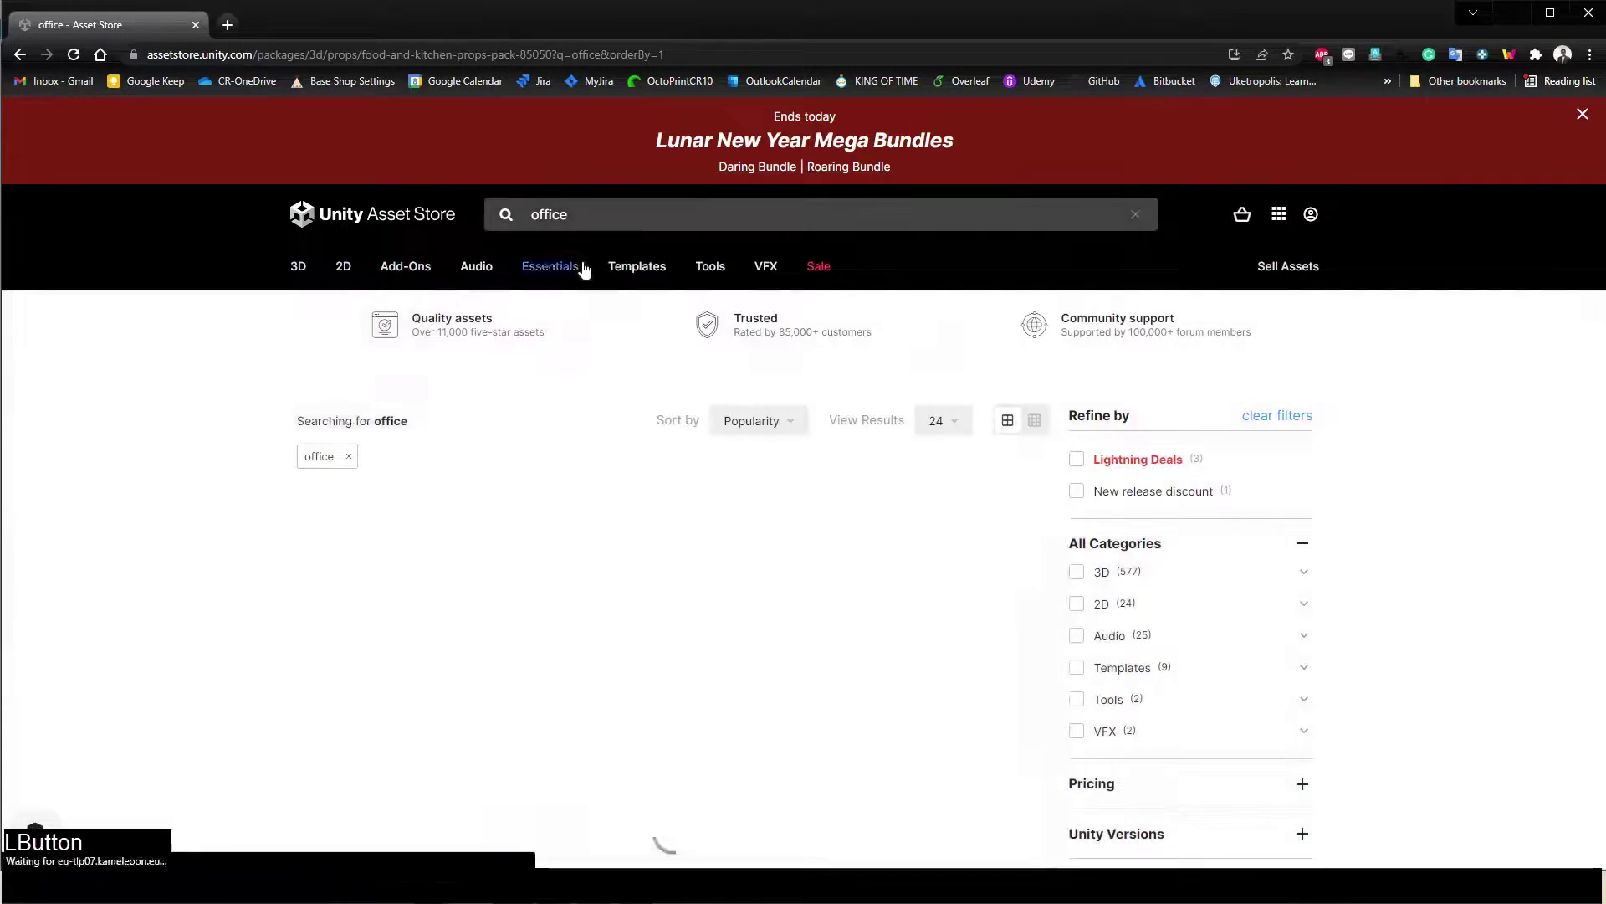
scroll(1085, 607, down, 4)
Filter results to free assets, open Office Supplies Low Poly, and start importing the Food pack
click(1092, 449)
click(1078, 560)
scroll(209, 510, down, 3)
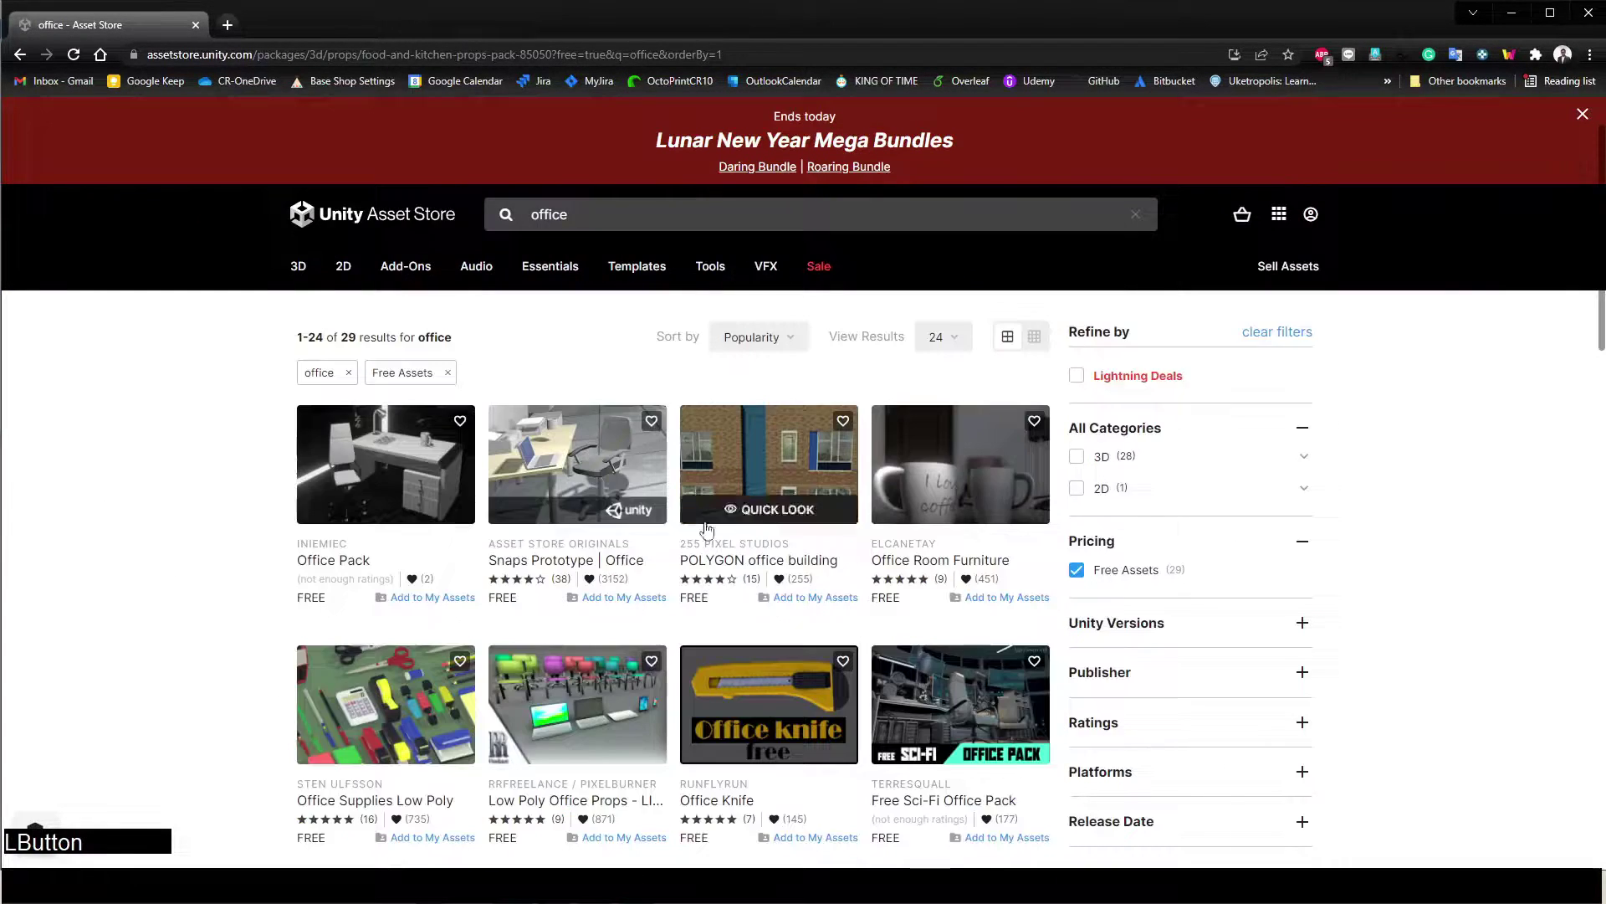
click(353, 530)
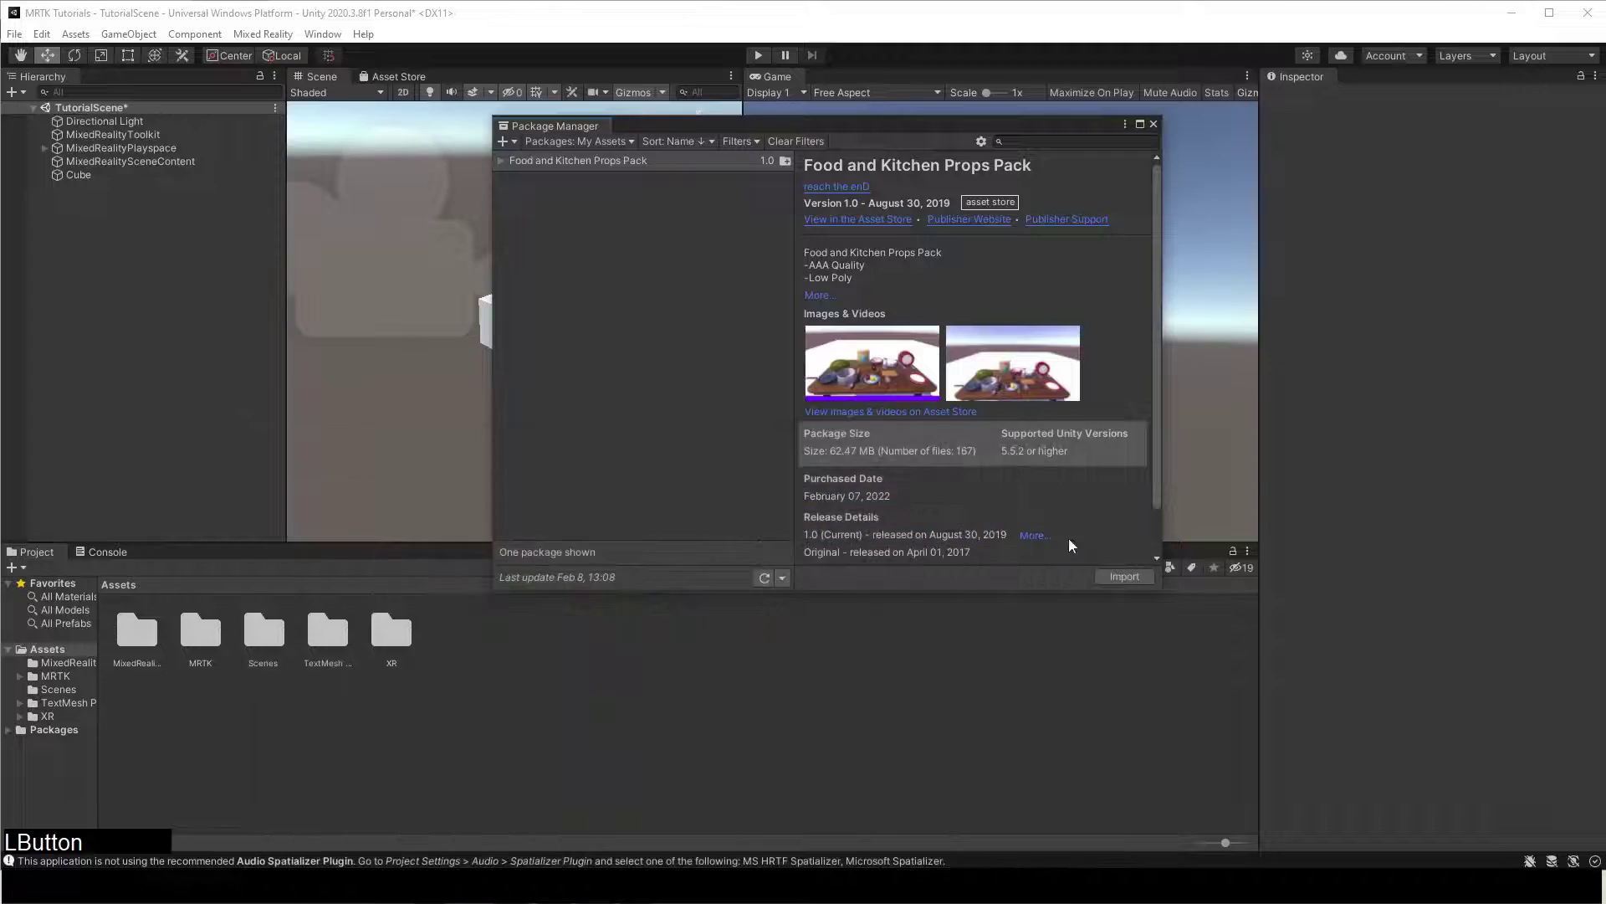
click(1129, 576)
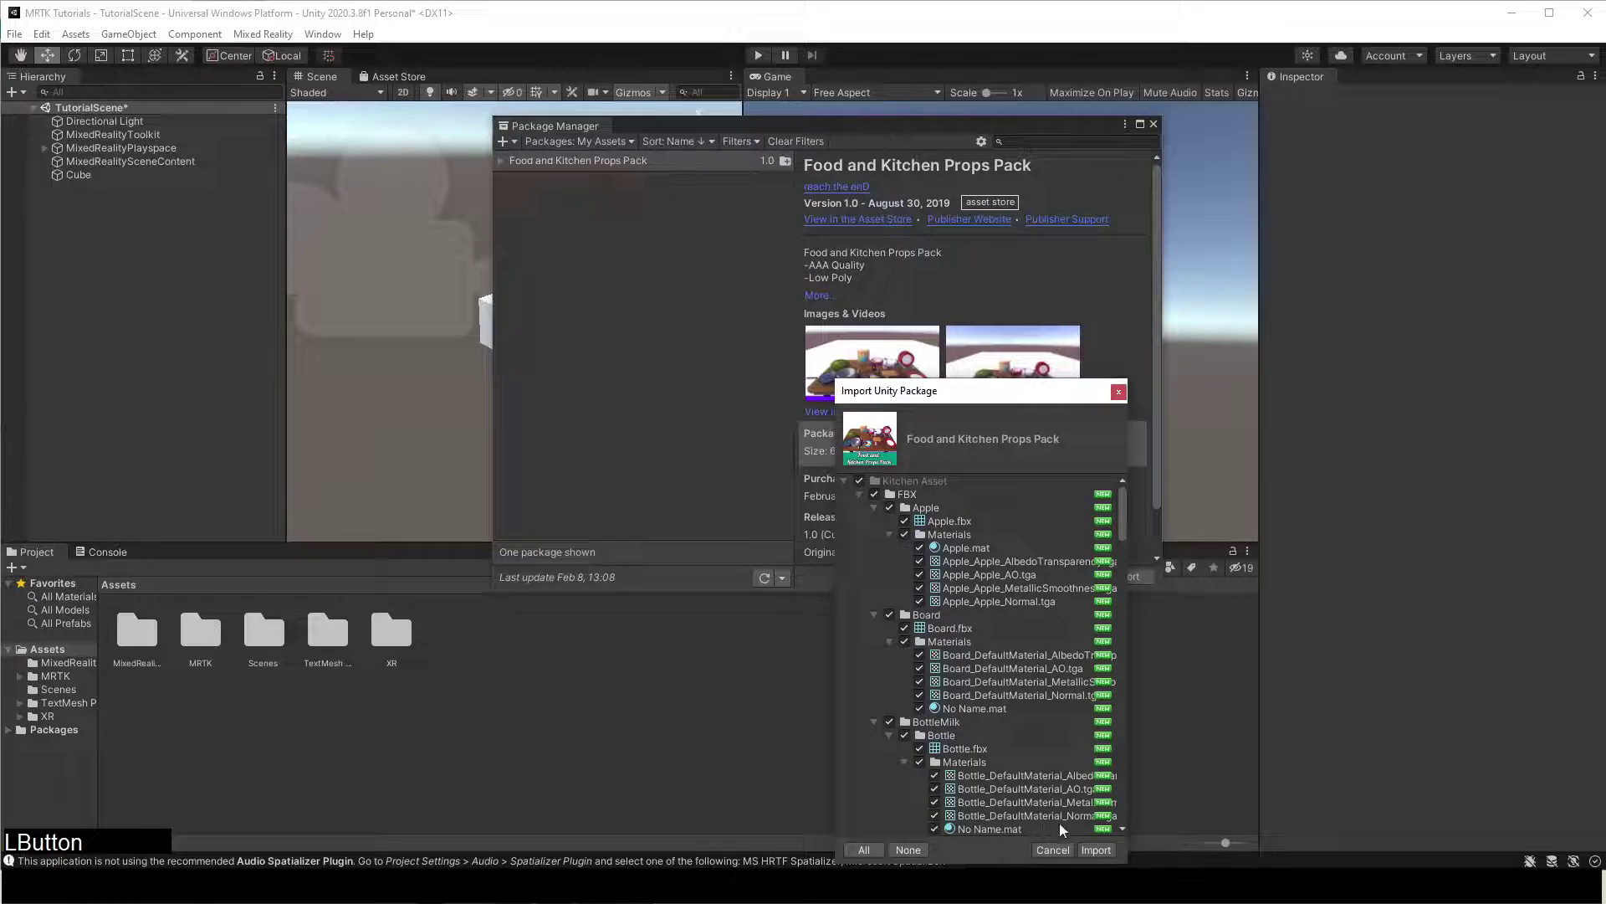
Import all Food and Kitchen Props Pack files and pick DeepPlate from Kitchen Asset > Prefabs
click(1094, 849)
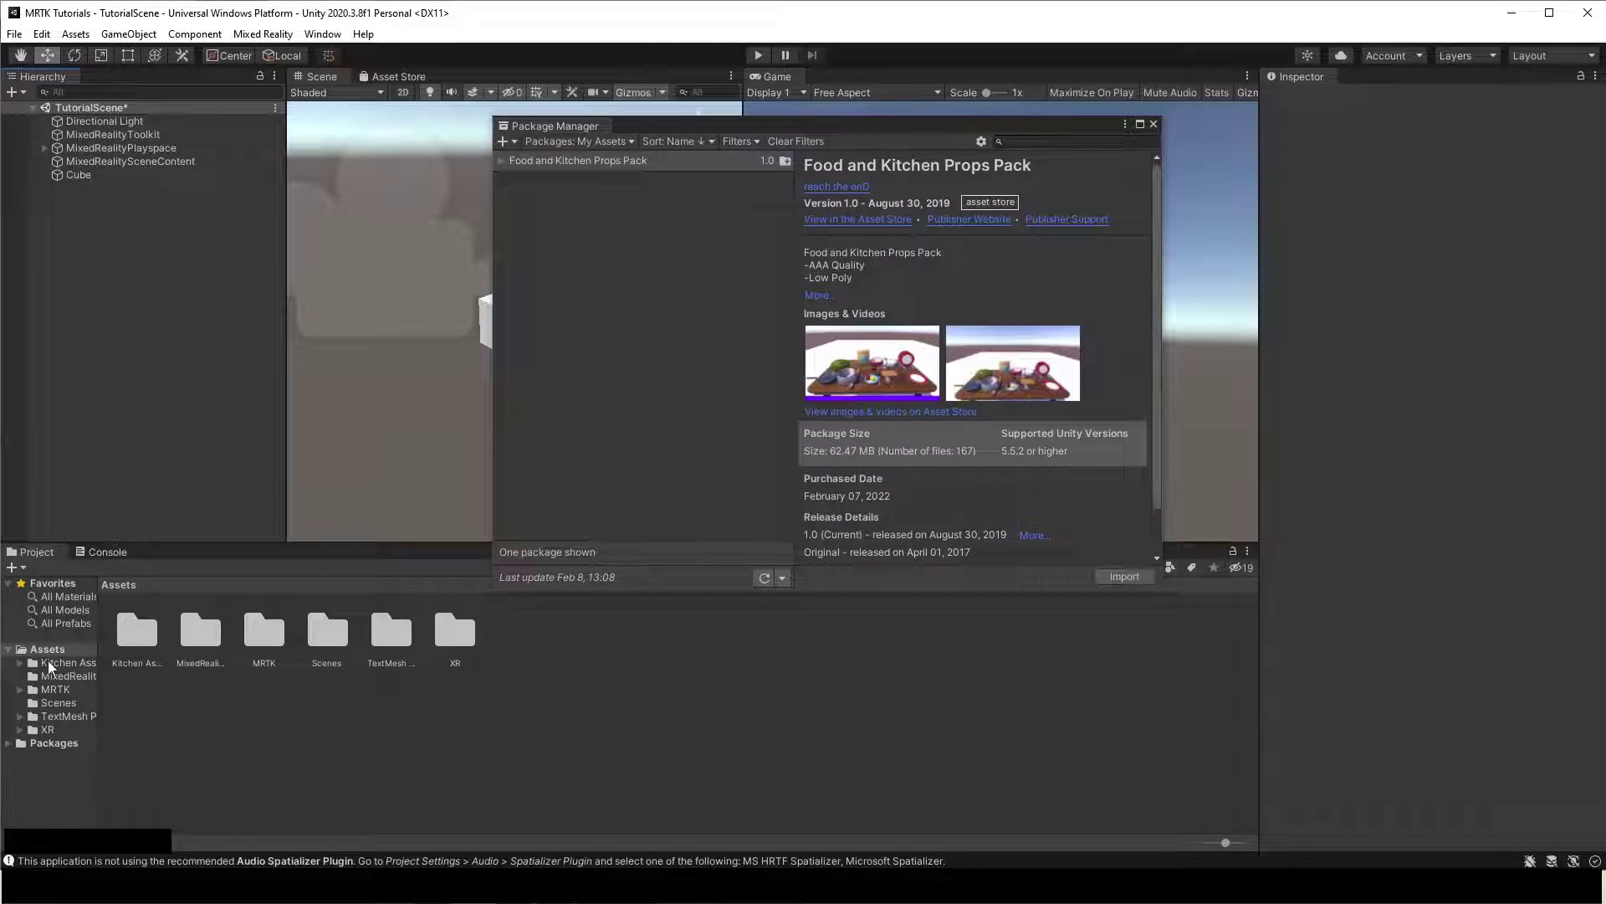
double_click(136, 629)
click(262, 636)
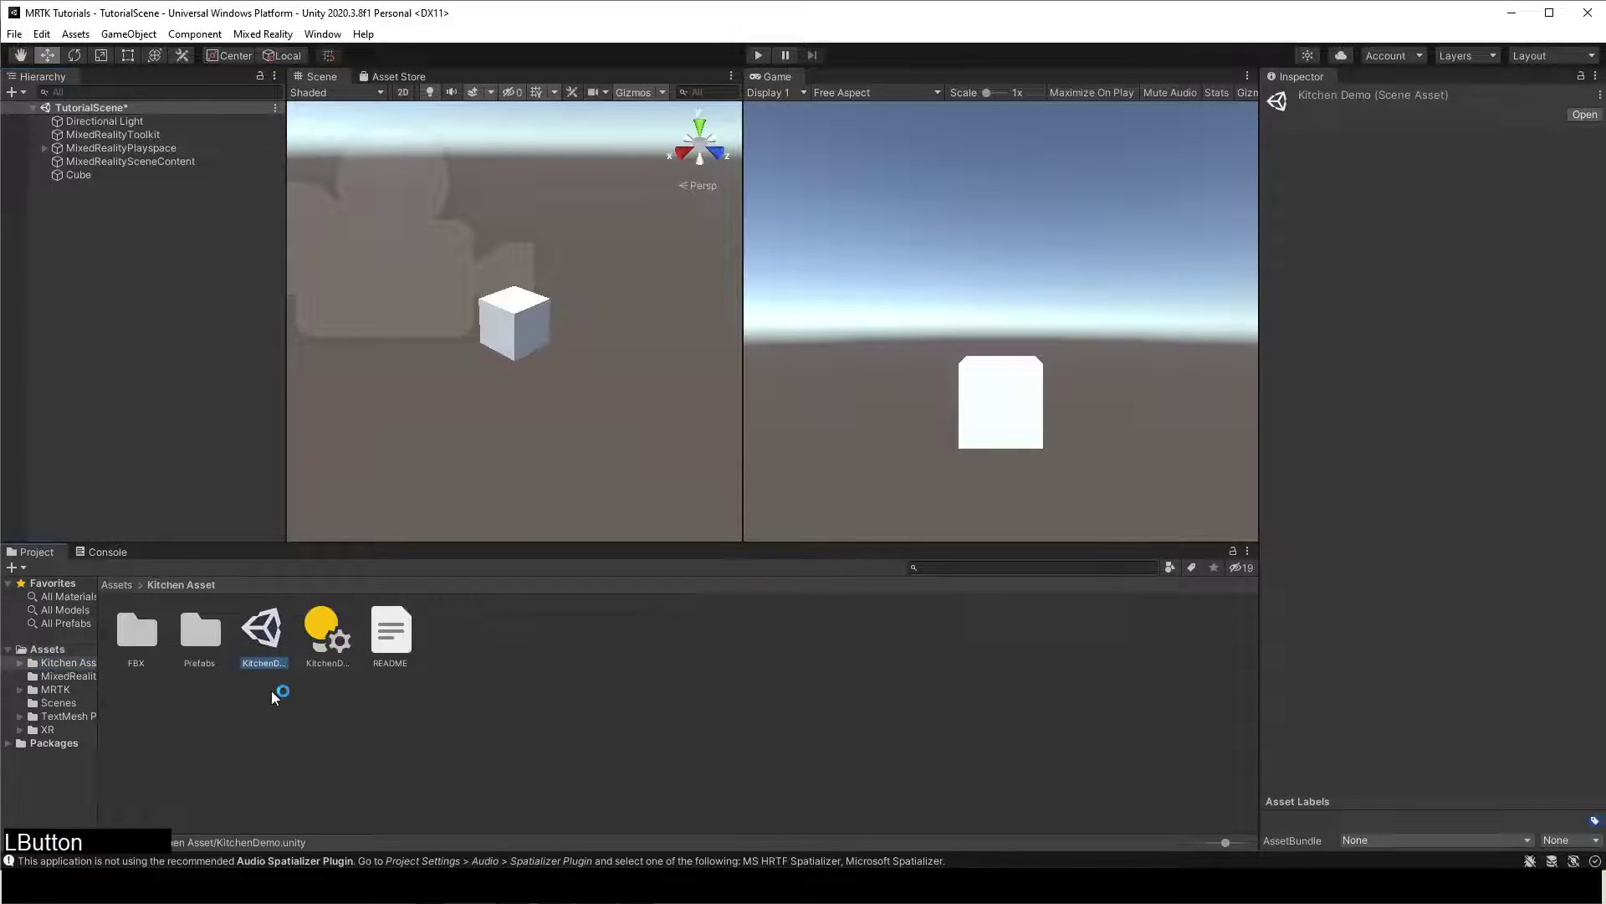
double_click(200, 629)
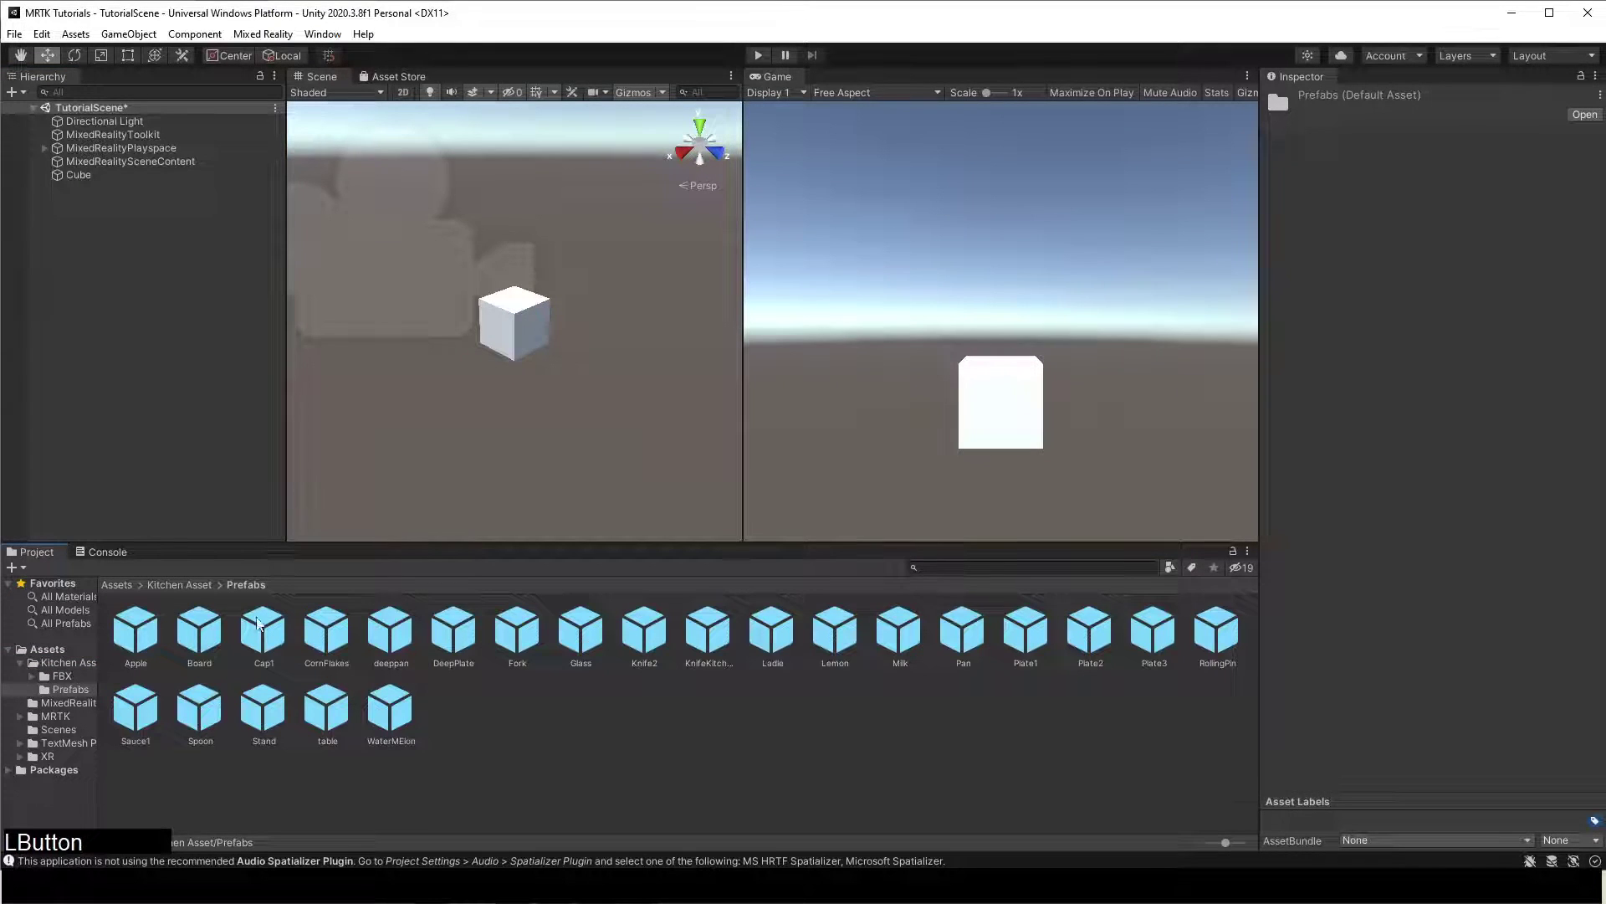
click(454, 645)
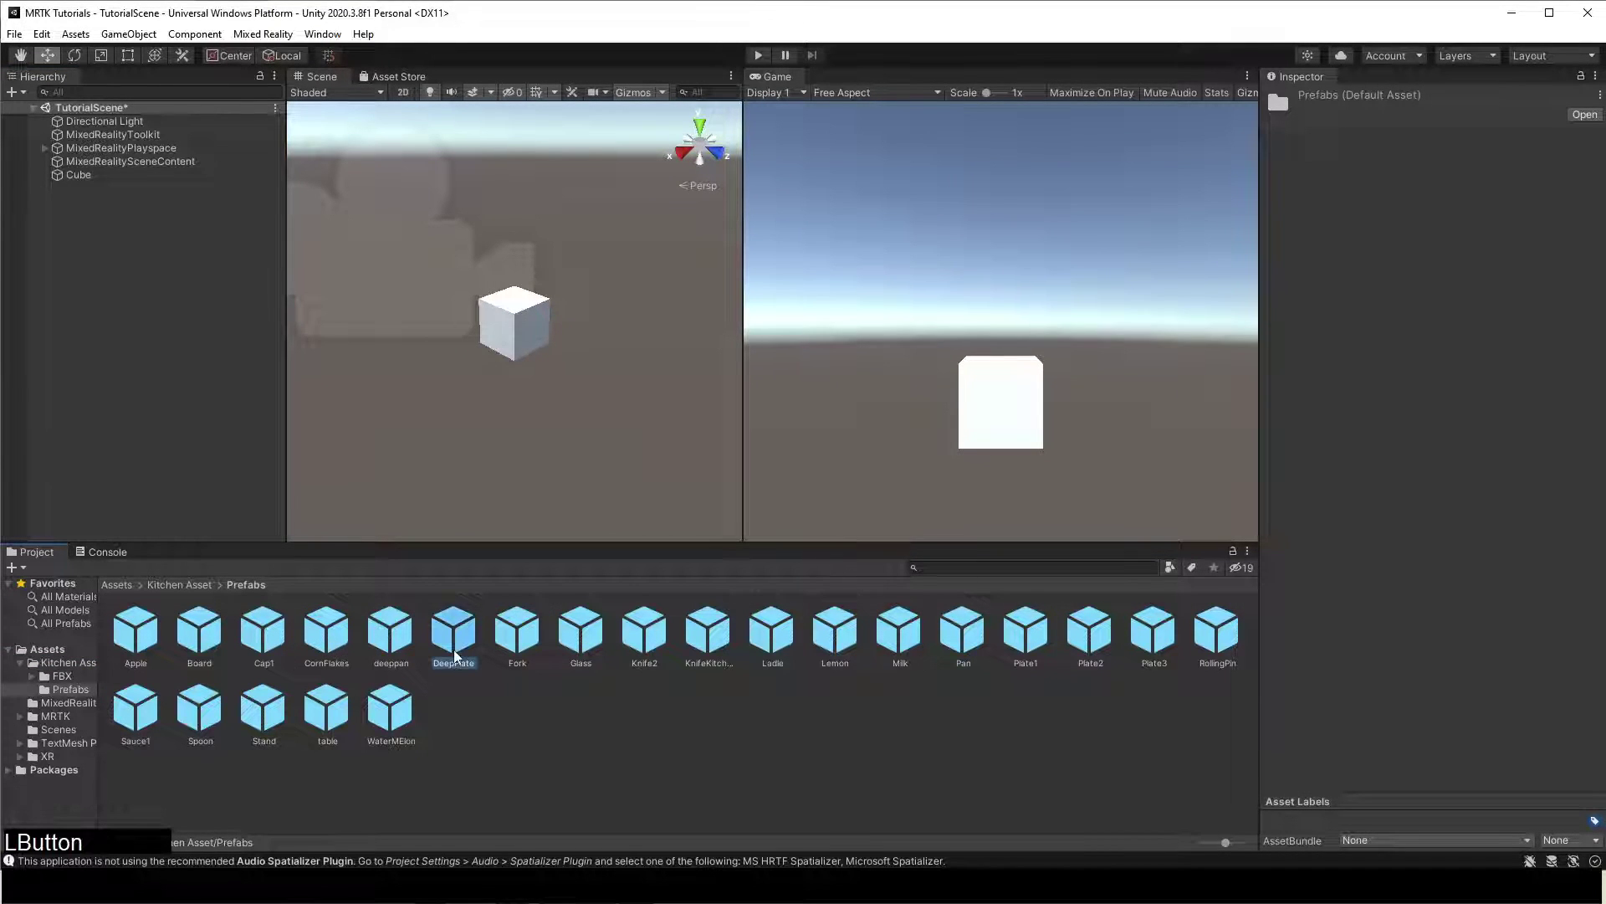
Add the DeepPlate prefab to the scene and paste the Cube's position onto it
drag(162, 336, 149, 279)
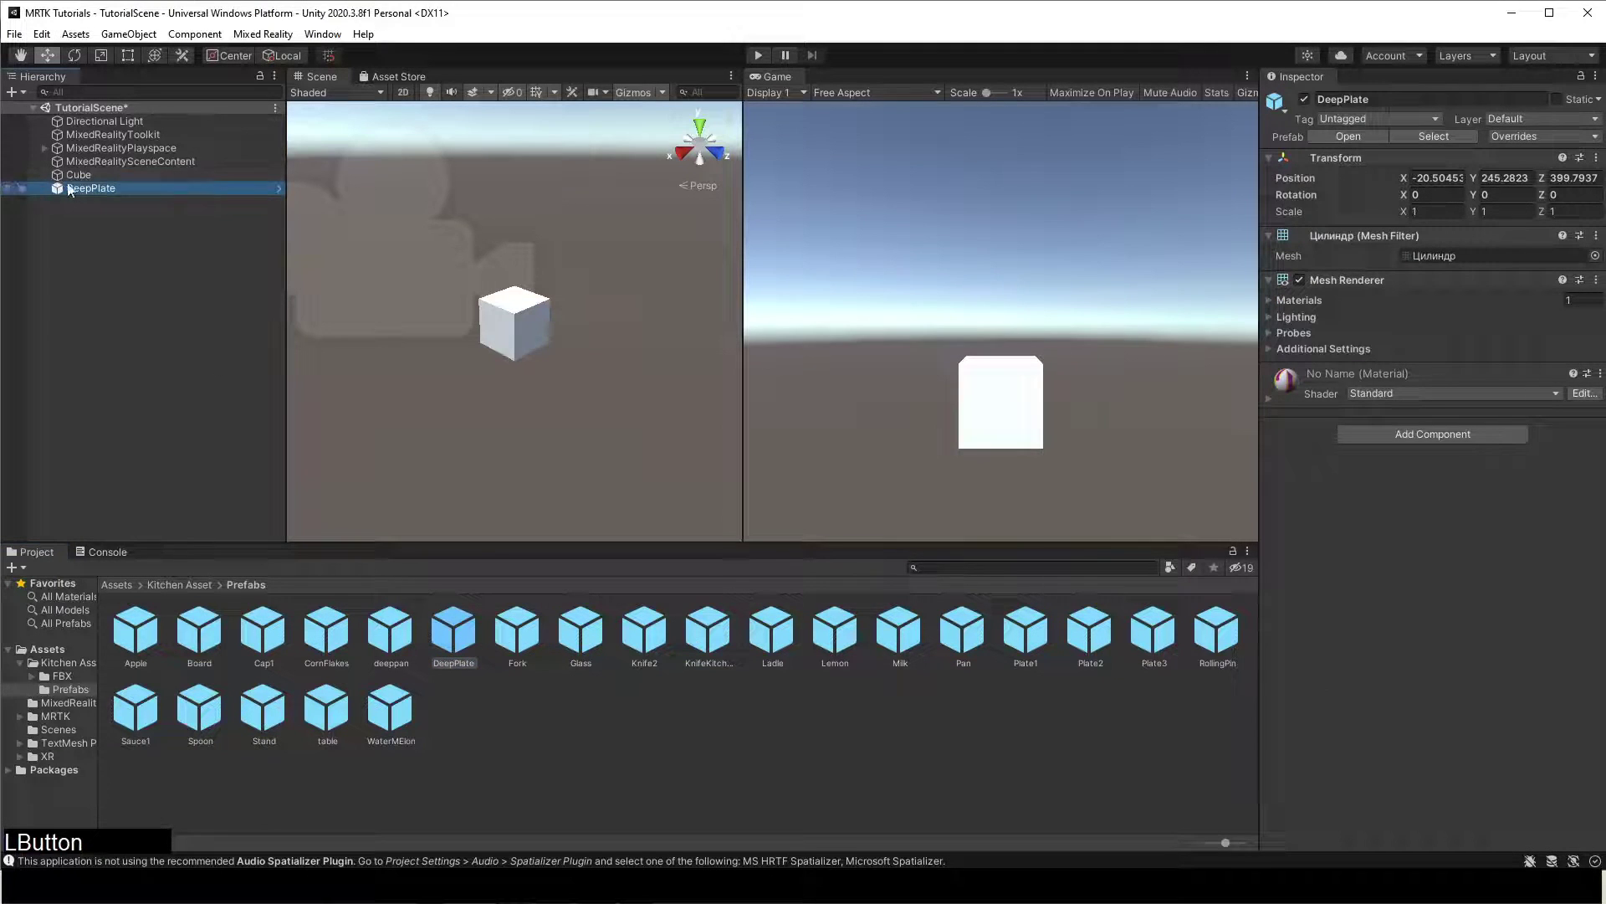
click(158, 176)
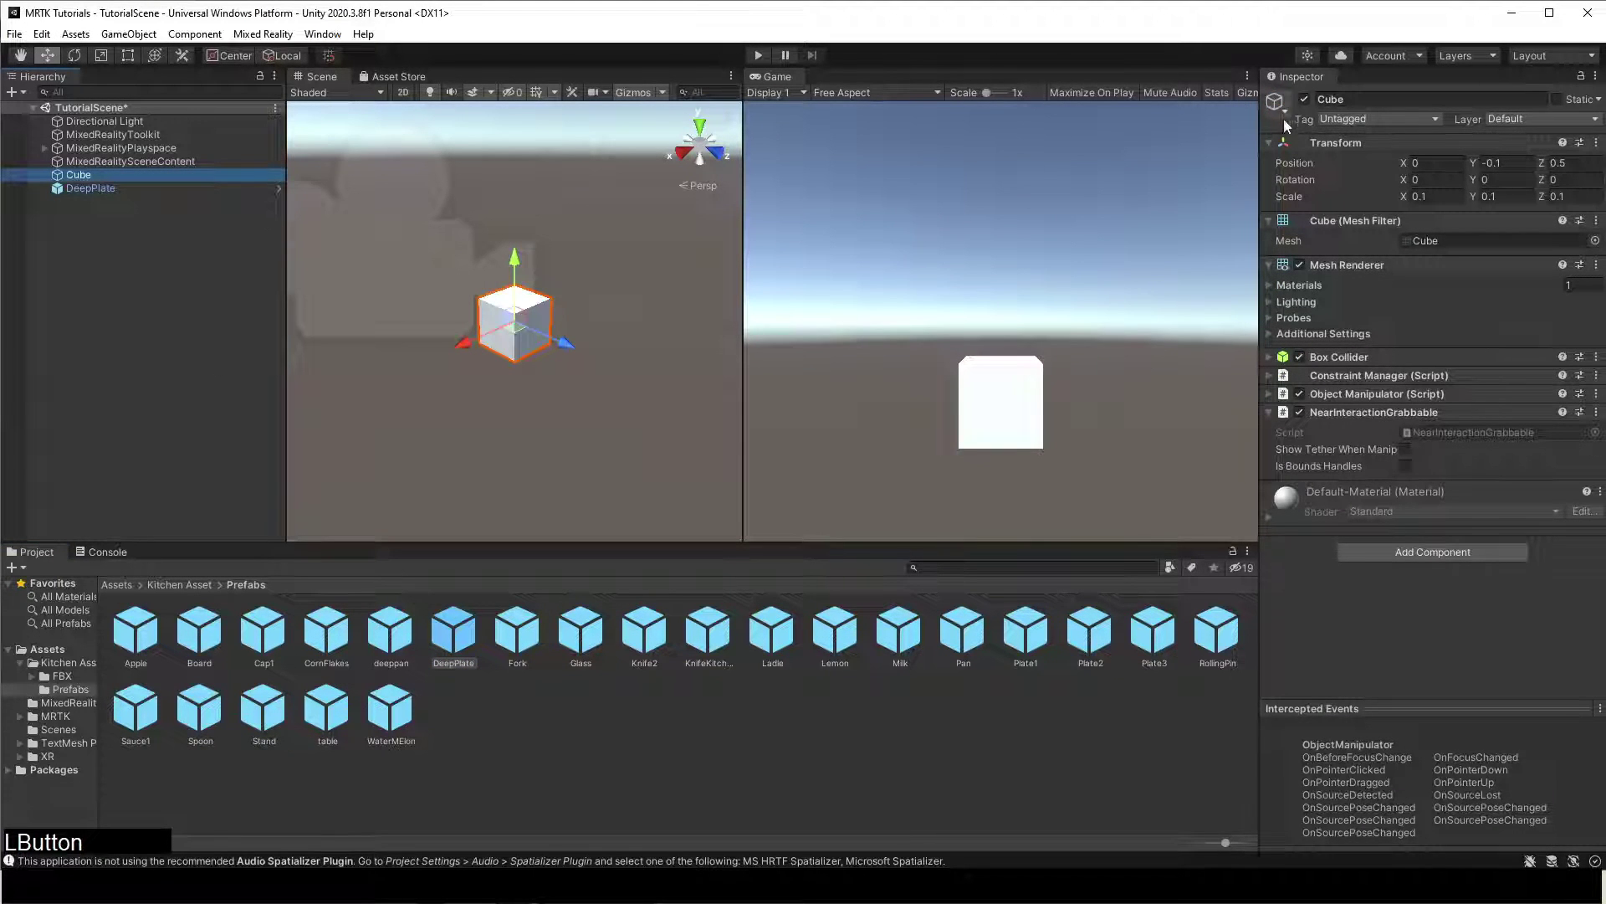
right_click(1288, 162)
click(1320, 171)
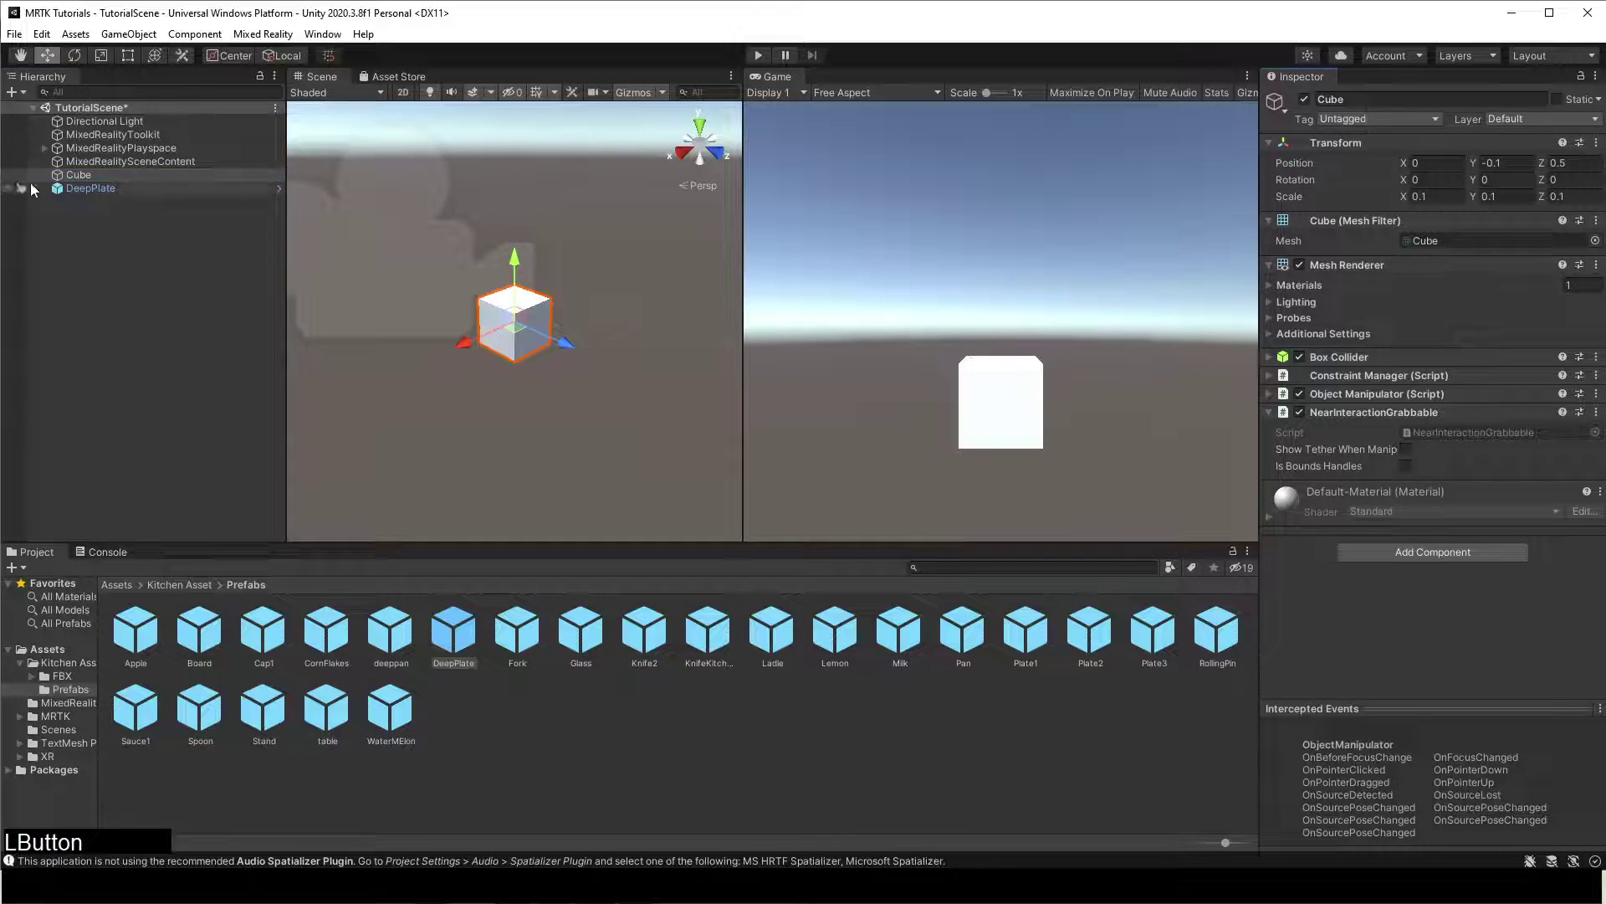
click(83, 191)
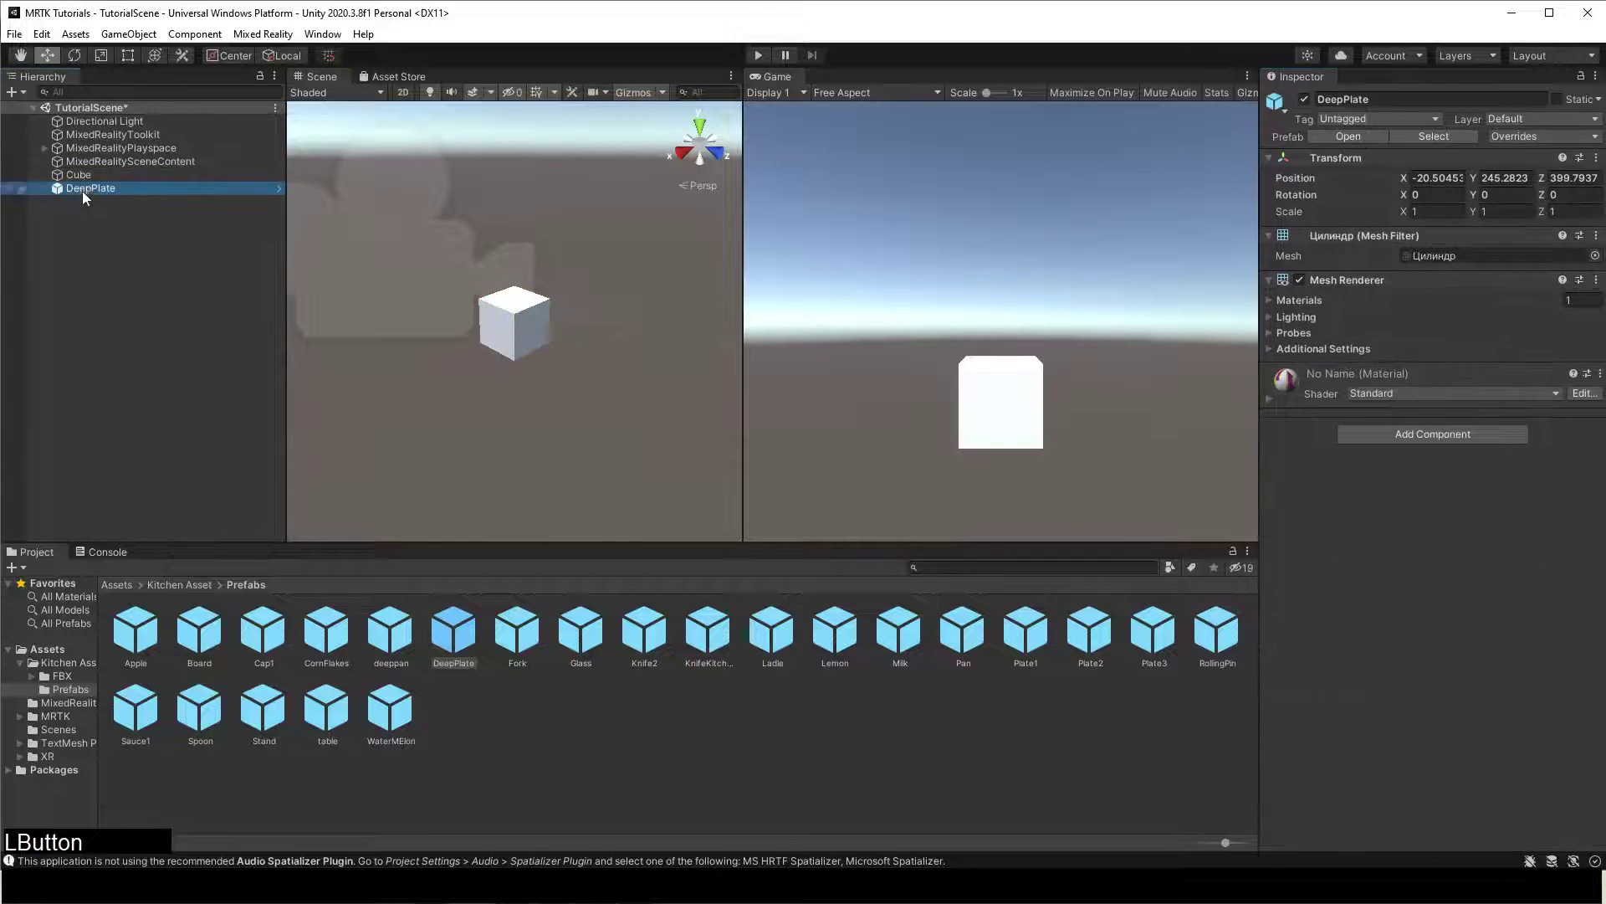
right_click(1310, 181)
click(1356, 249)
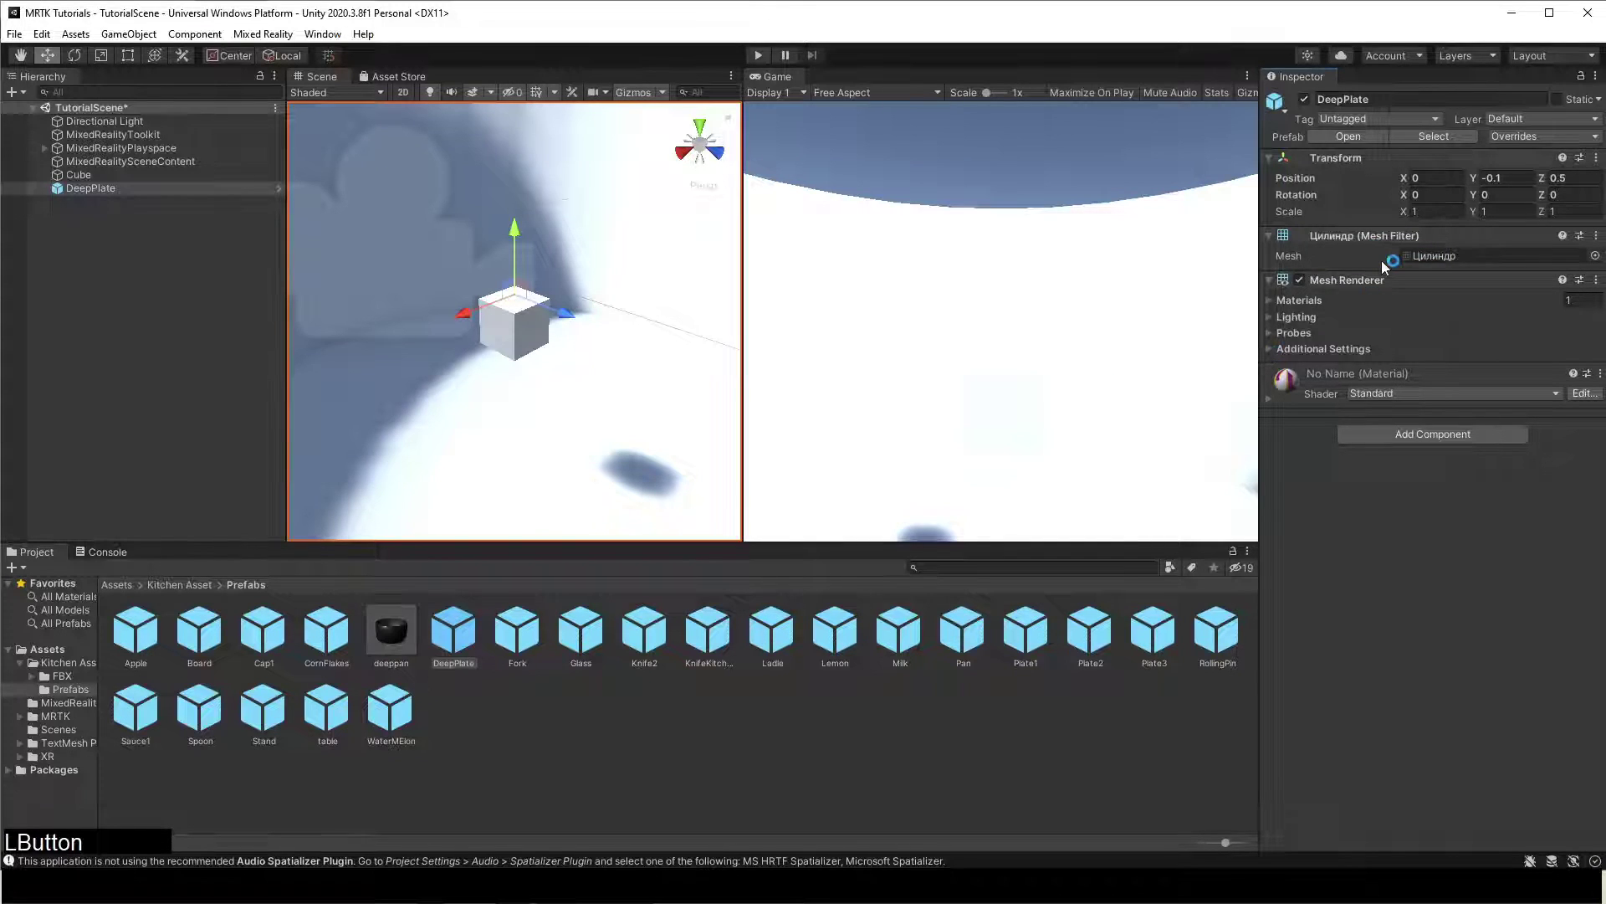
Scale DeepPlate to 0.1 and slide it along X to sit beside the cube
text(0.1)
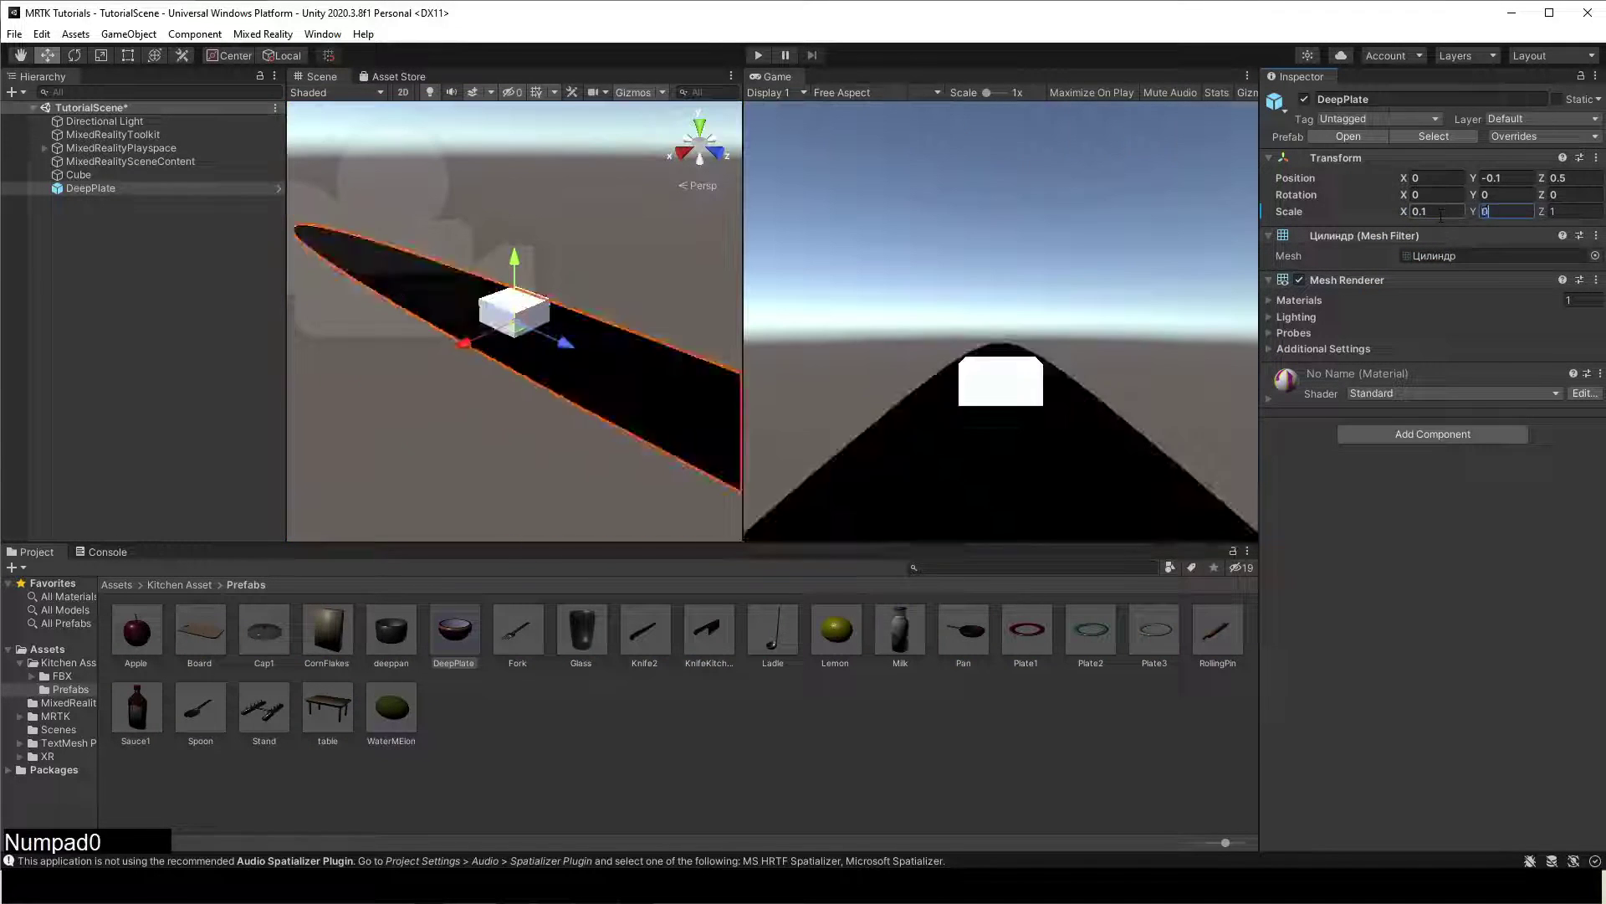
key(Return)
drag(469, 352, 364, 351)
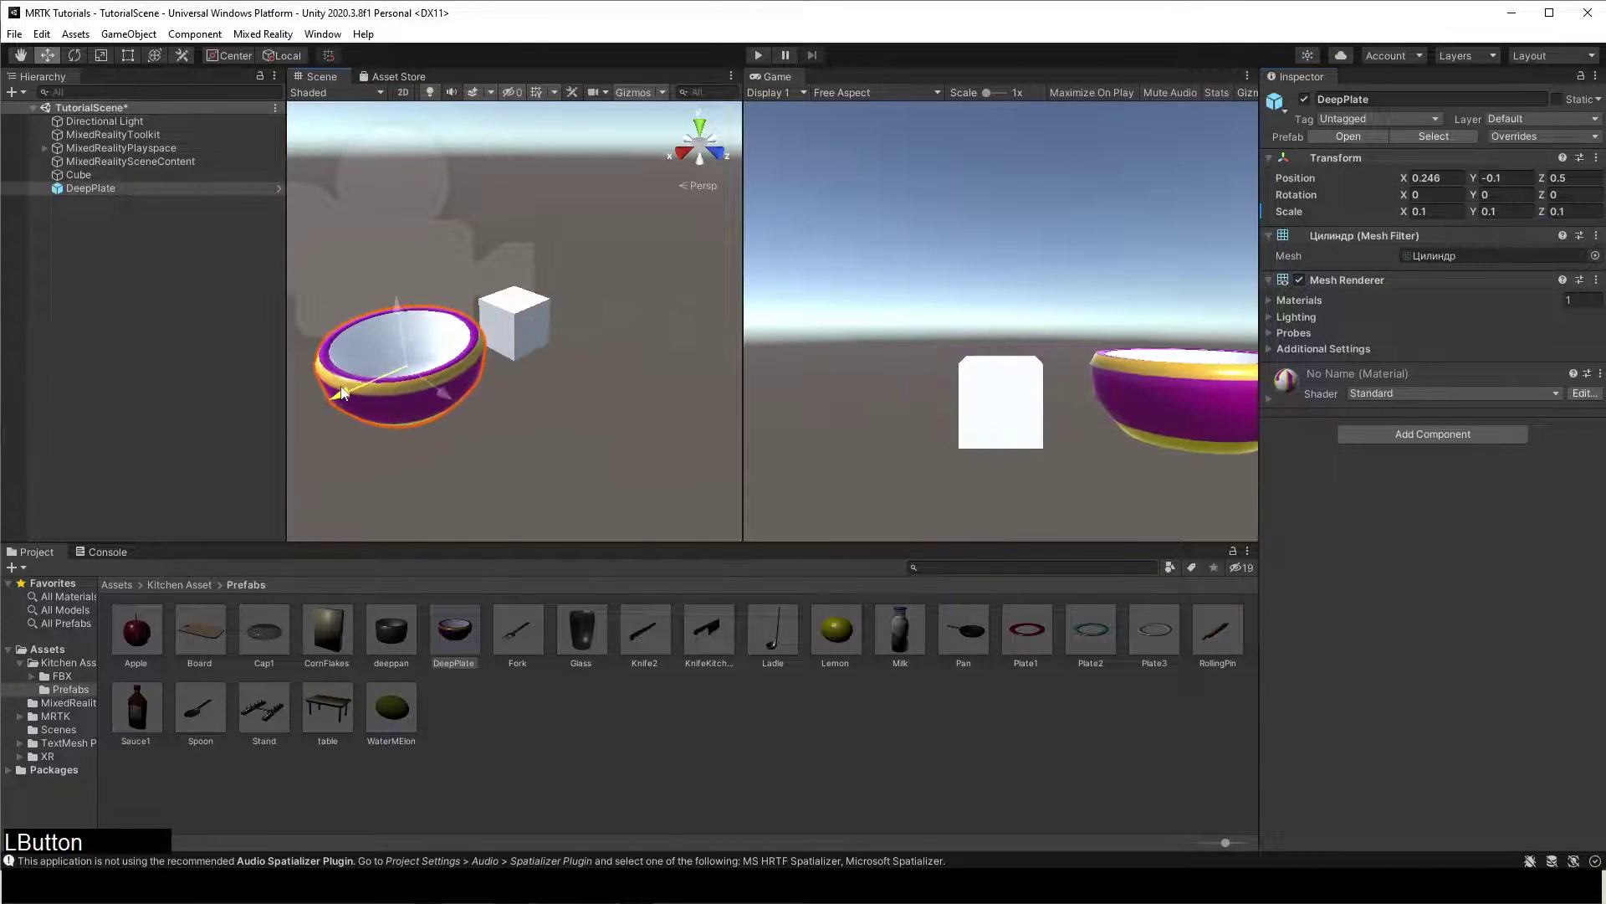
mouse_move(364, 351)
right_down()
mouse_move(731, 354)
mouse_move(334, 351)
right_up()
click(208, 268)
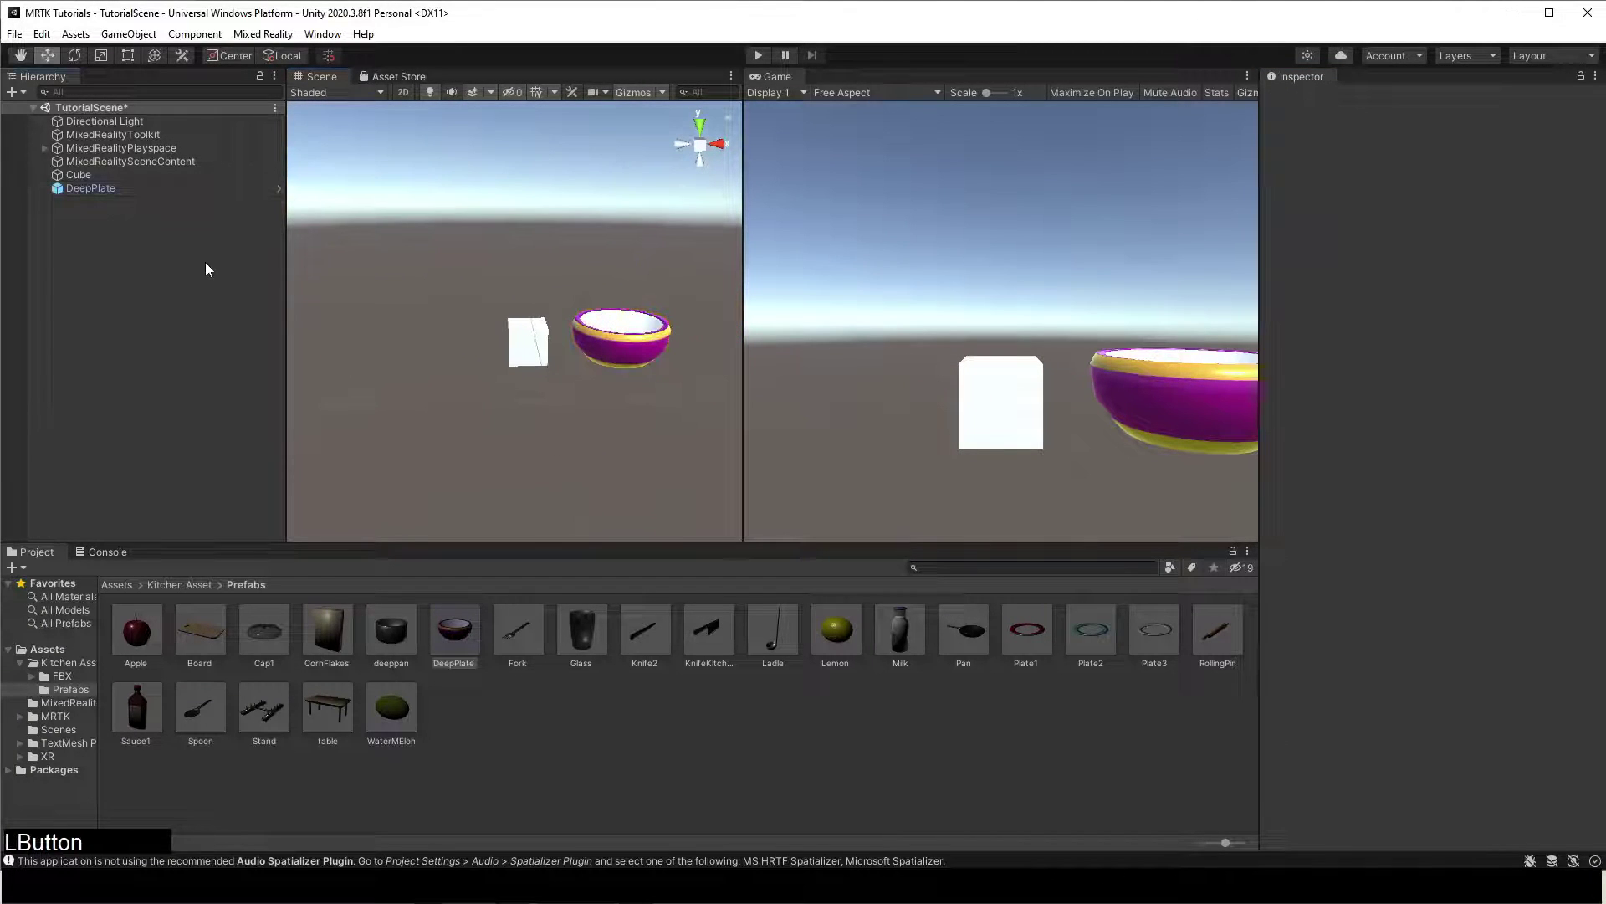
Add the Apple prefab to the scene and paste DeepPlate's position onto it
drag(127, 645, 168, 334)
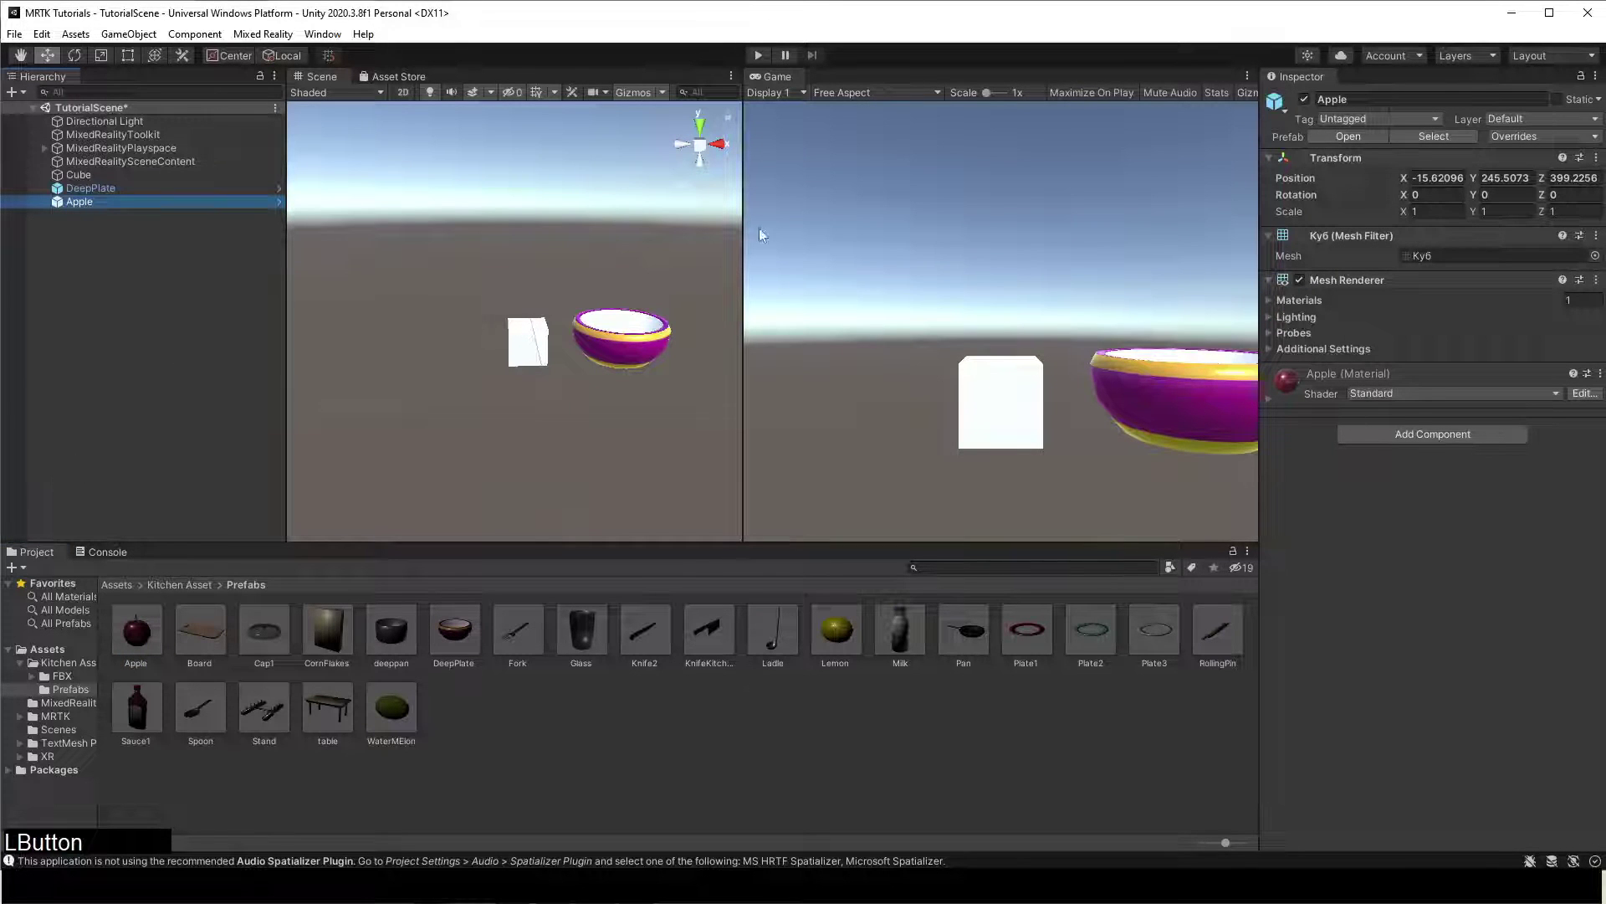
click(100, 187)
right_click(1293, 176)
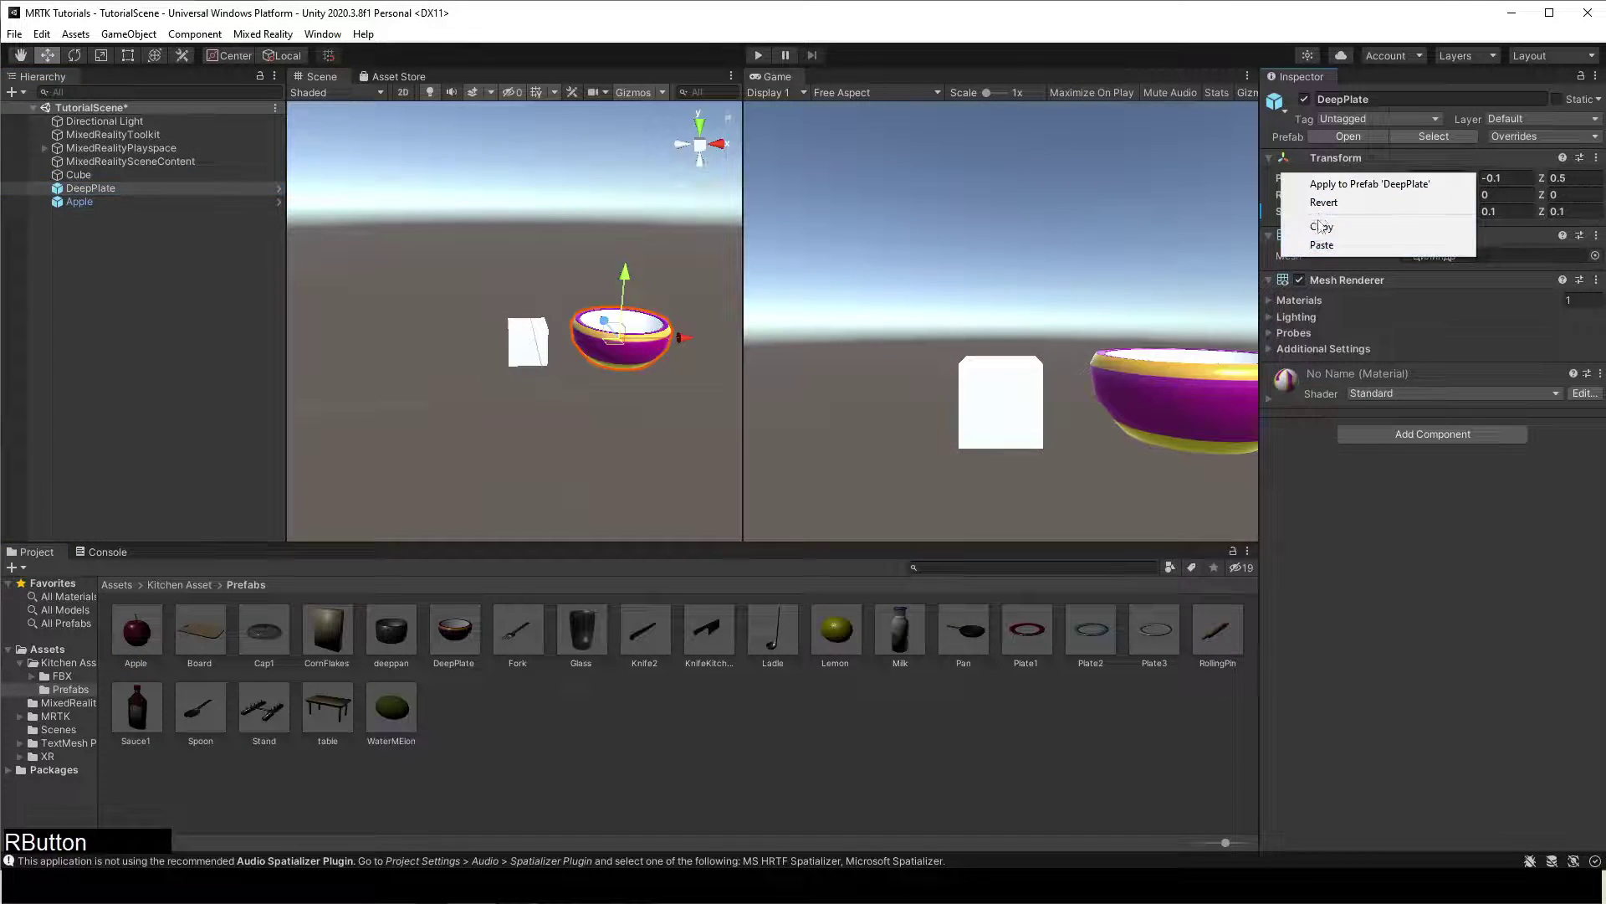
click(1310, 224)
click(102, 202)
right_click(1294, 177)
click(1313, 246)
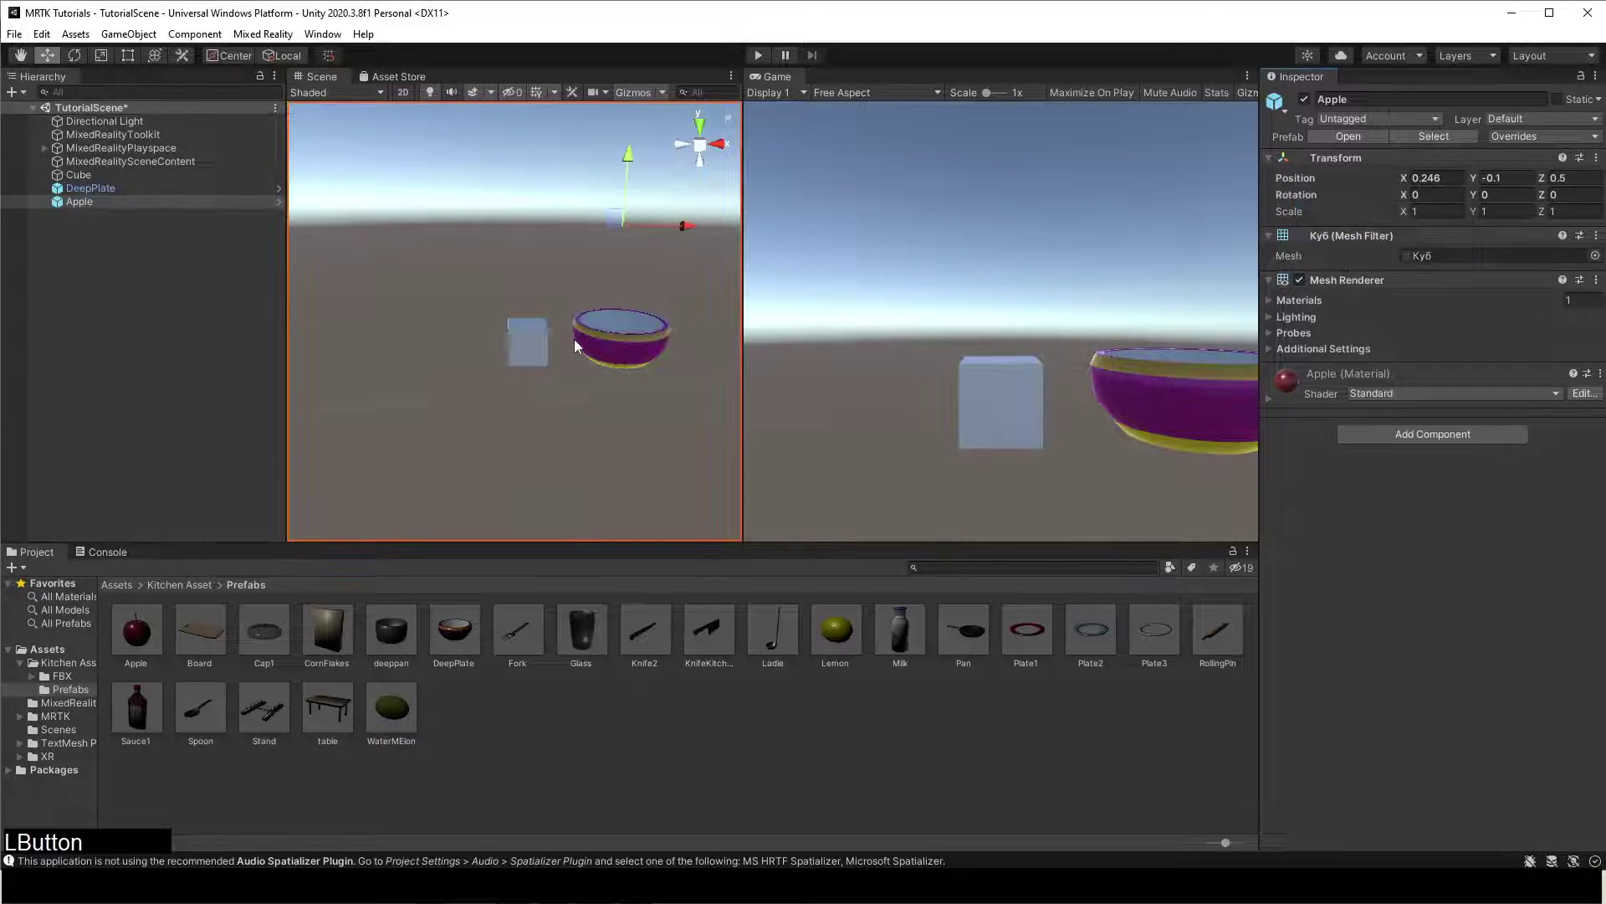
Scale the Apple to 0.05 on X, Y and Z and slide it left along X
click(1432, 211)
text(0.1)
key(Tab)
text(0.1)
key(Tab)
text(0.1)
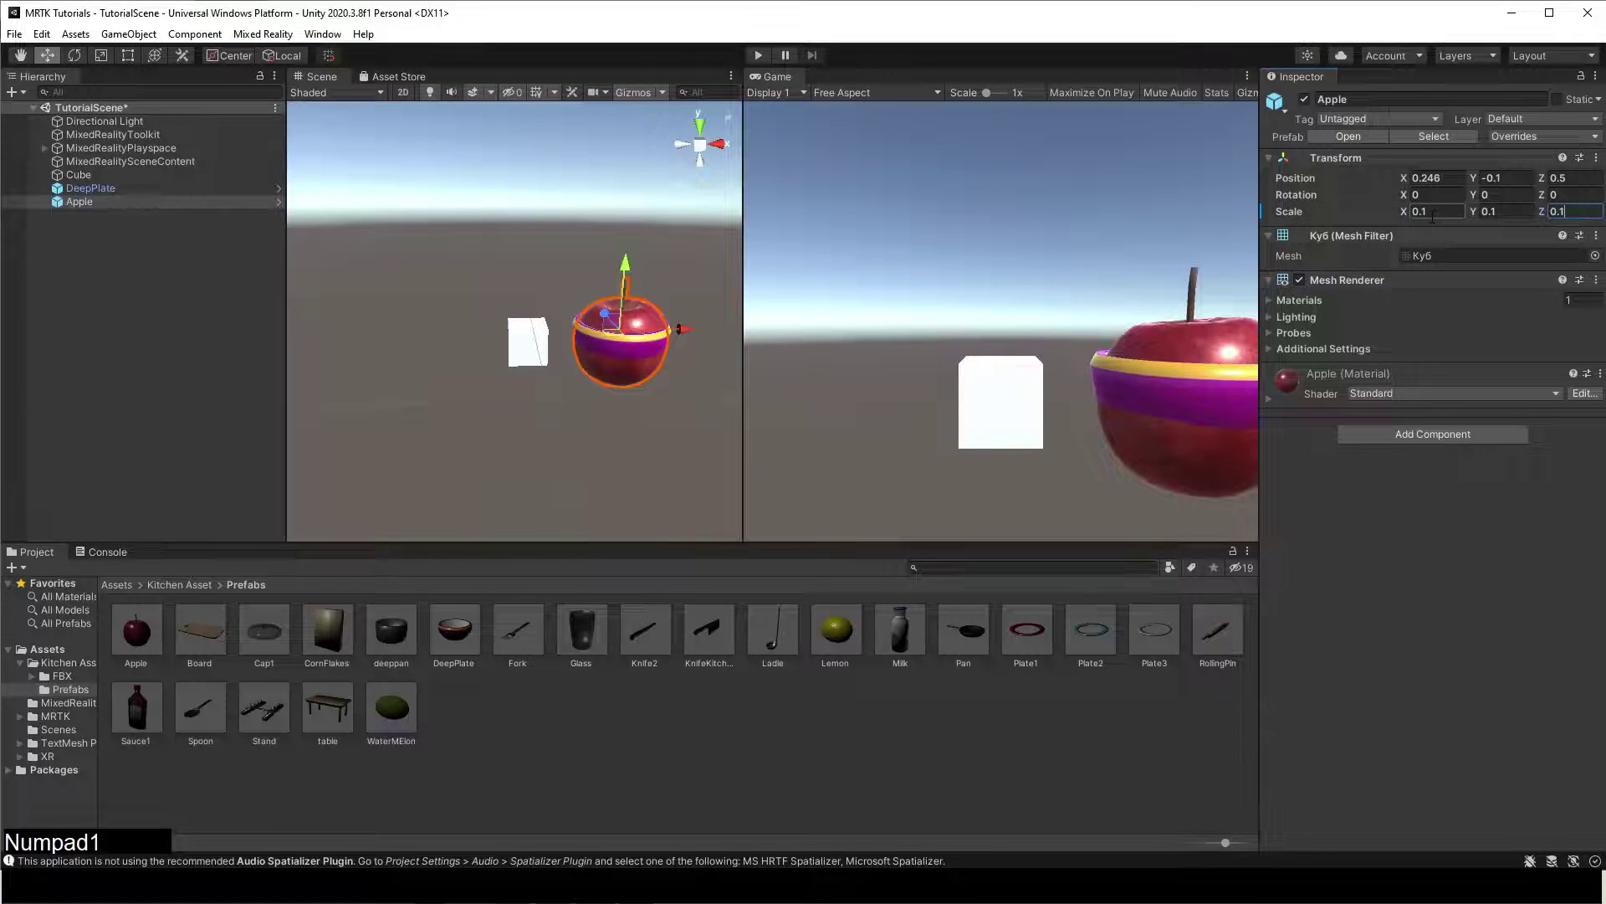
key(Left)
key(shift+Tab)
key(shift+Tab)
text(0.05)
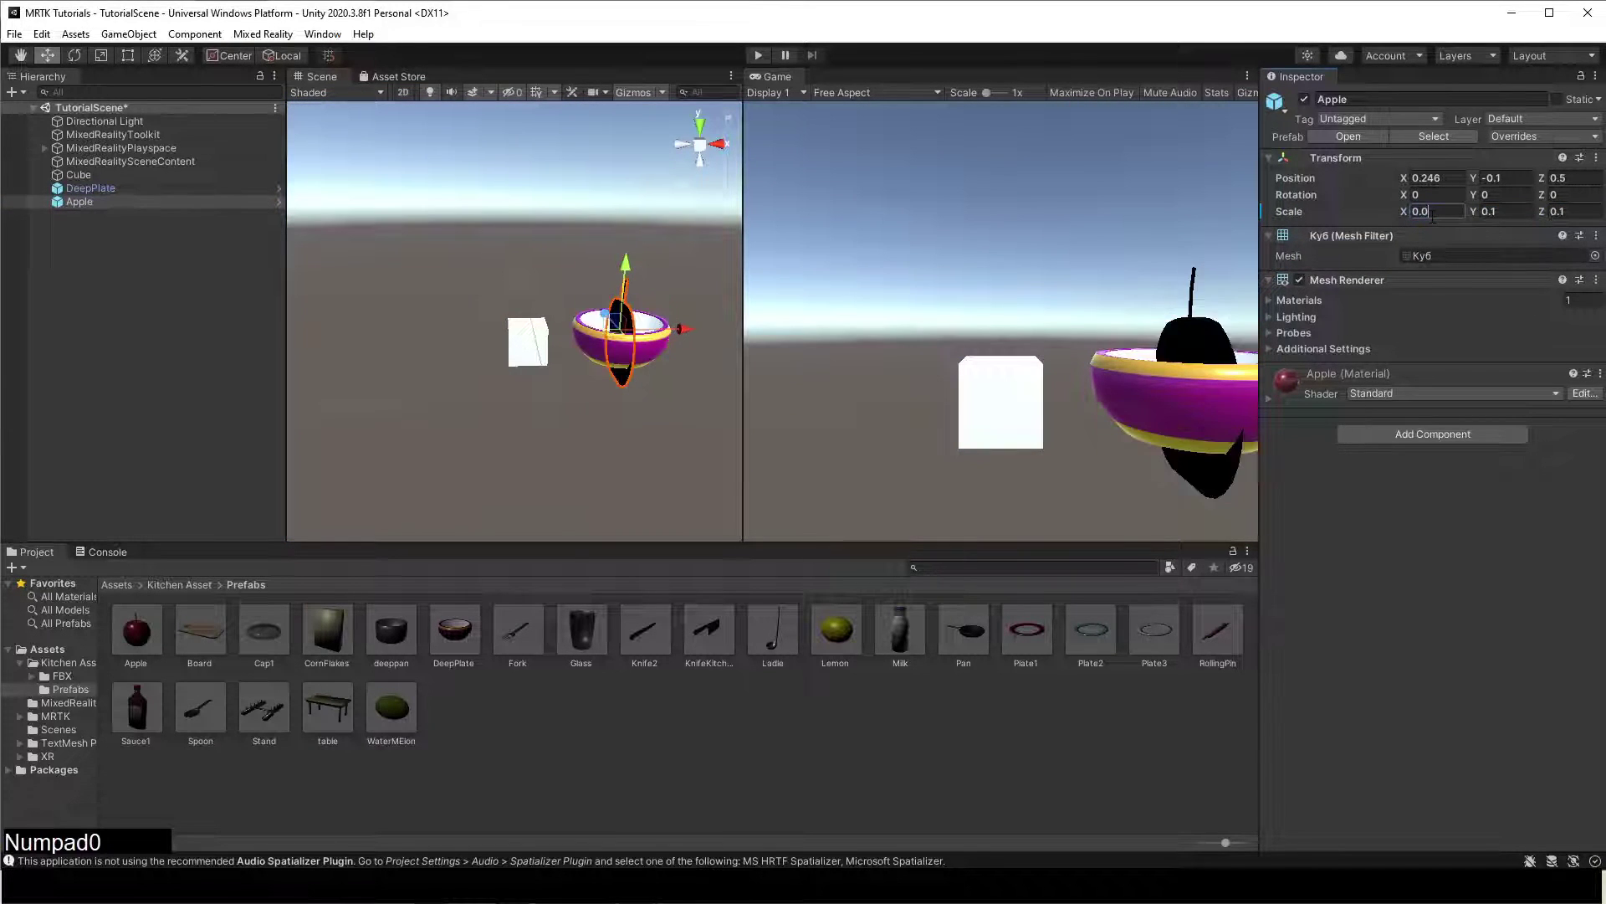
key(Tab)
text(0.05)
key(Tab)
text(0.05)
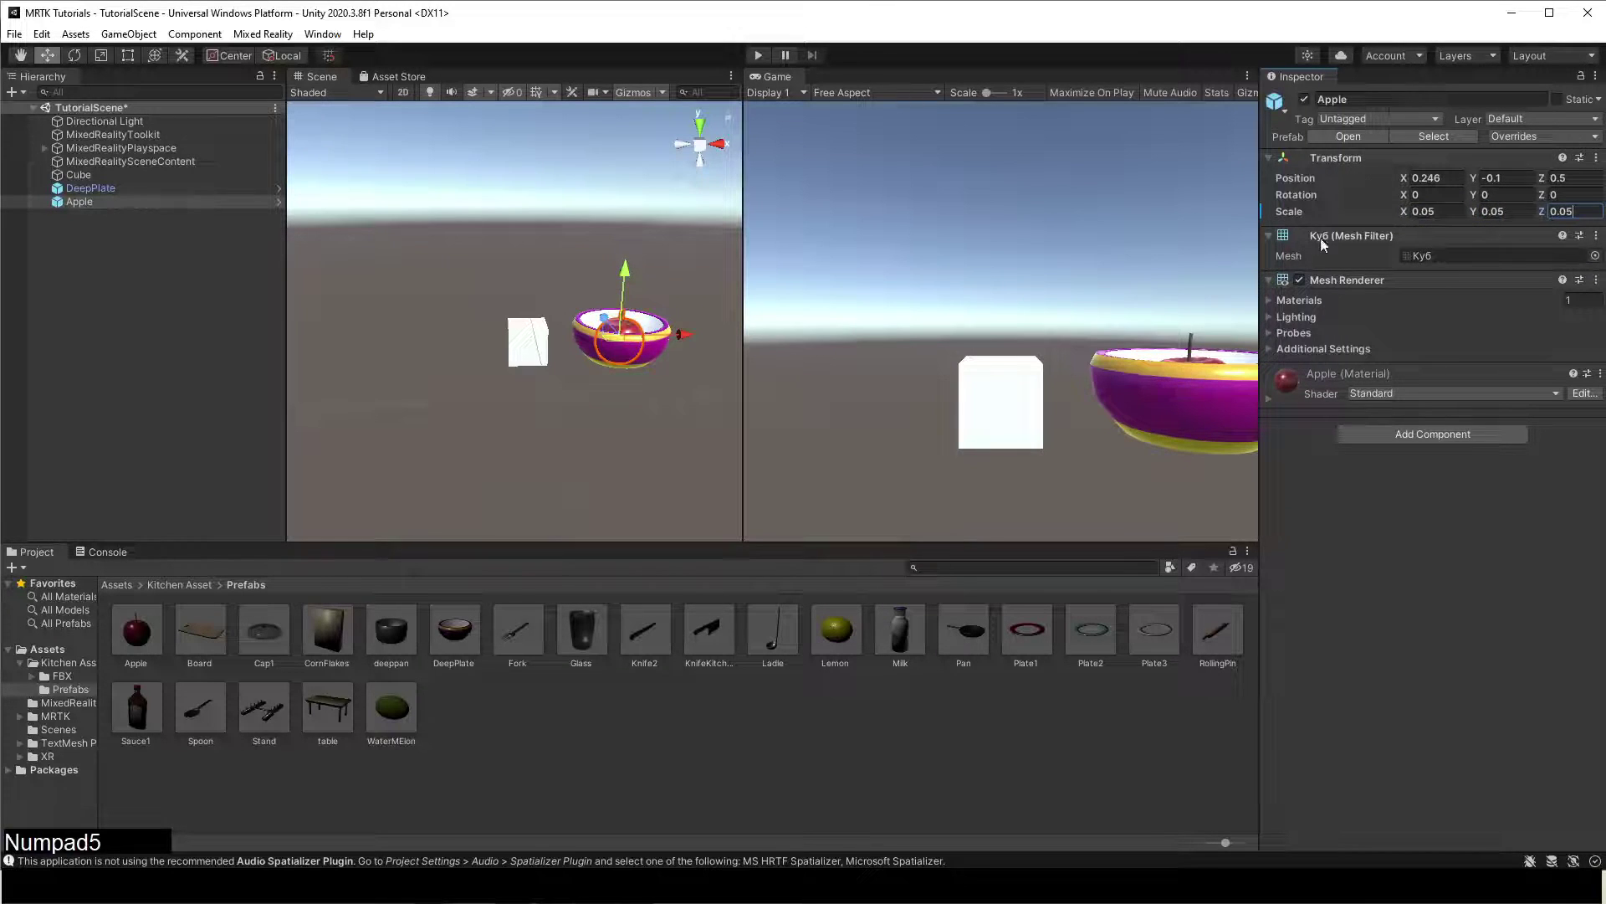
drag(680, 335, 452, 338)
Add a Box Collider to both the DeepPlate bowl and the Apple
click(137, 189)
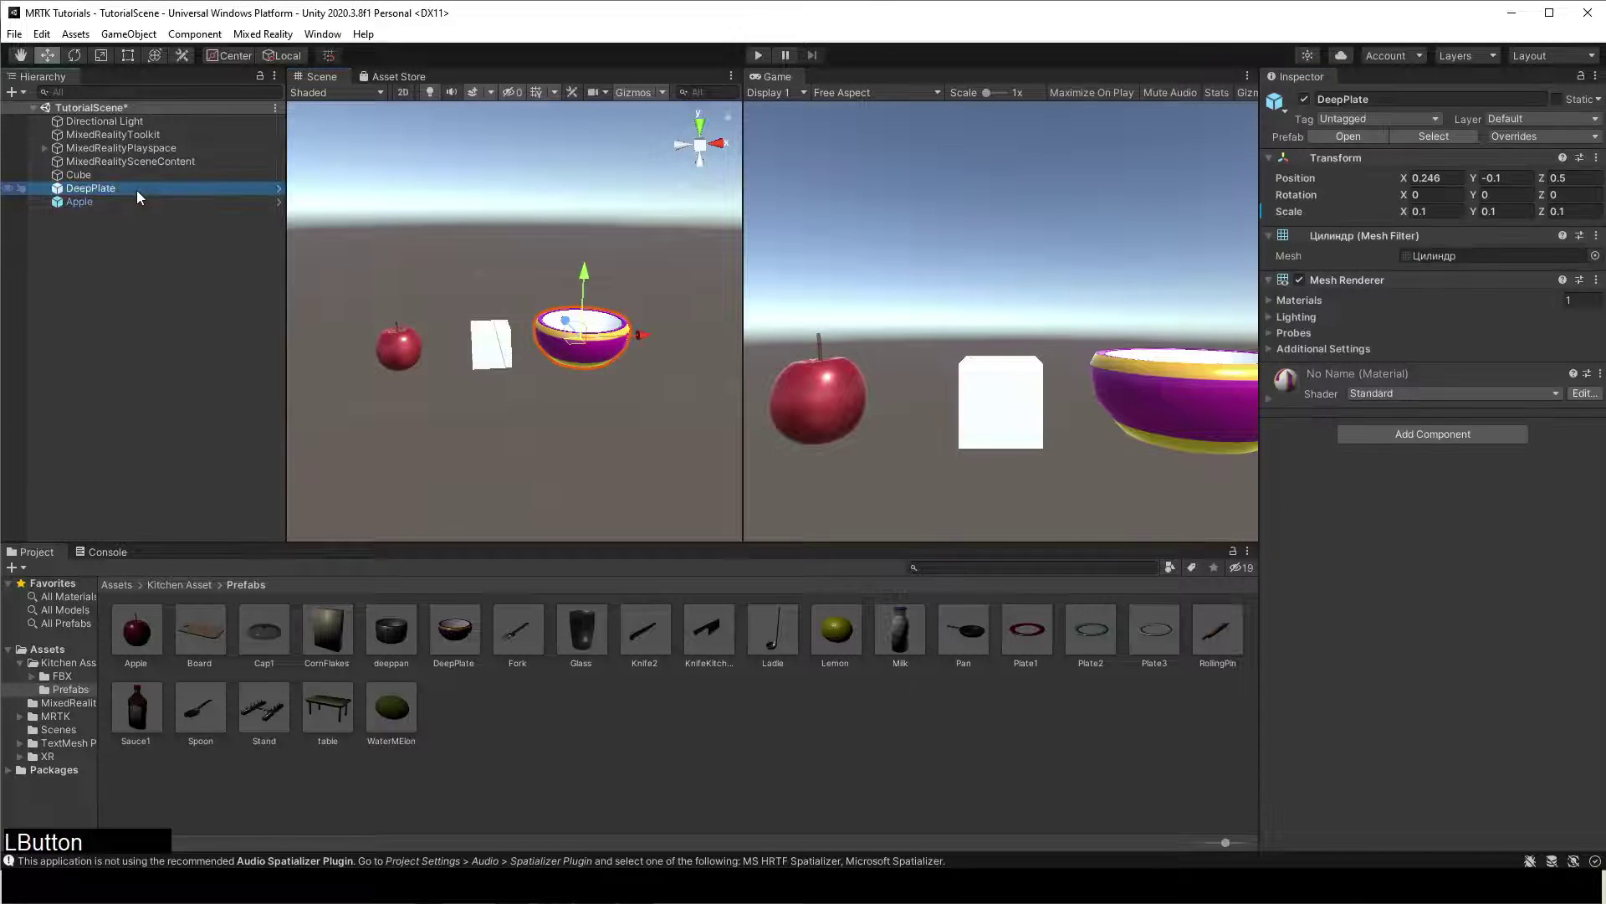
click(114, 174)
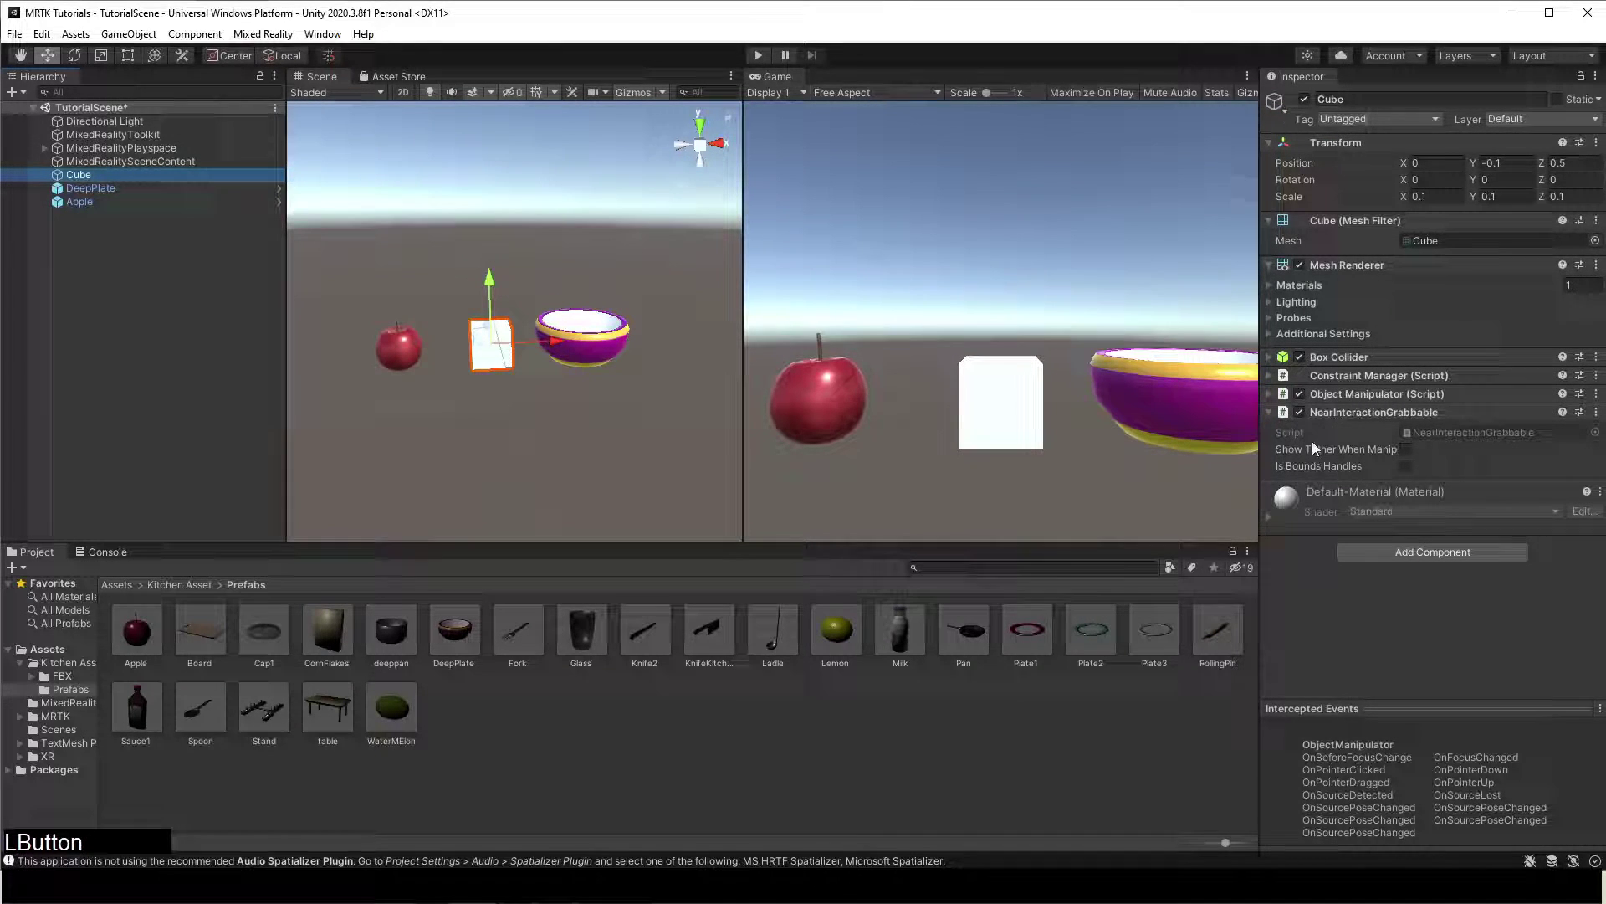
click(99, 188)
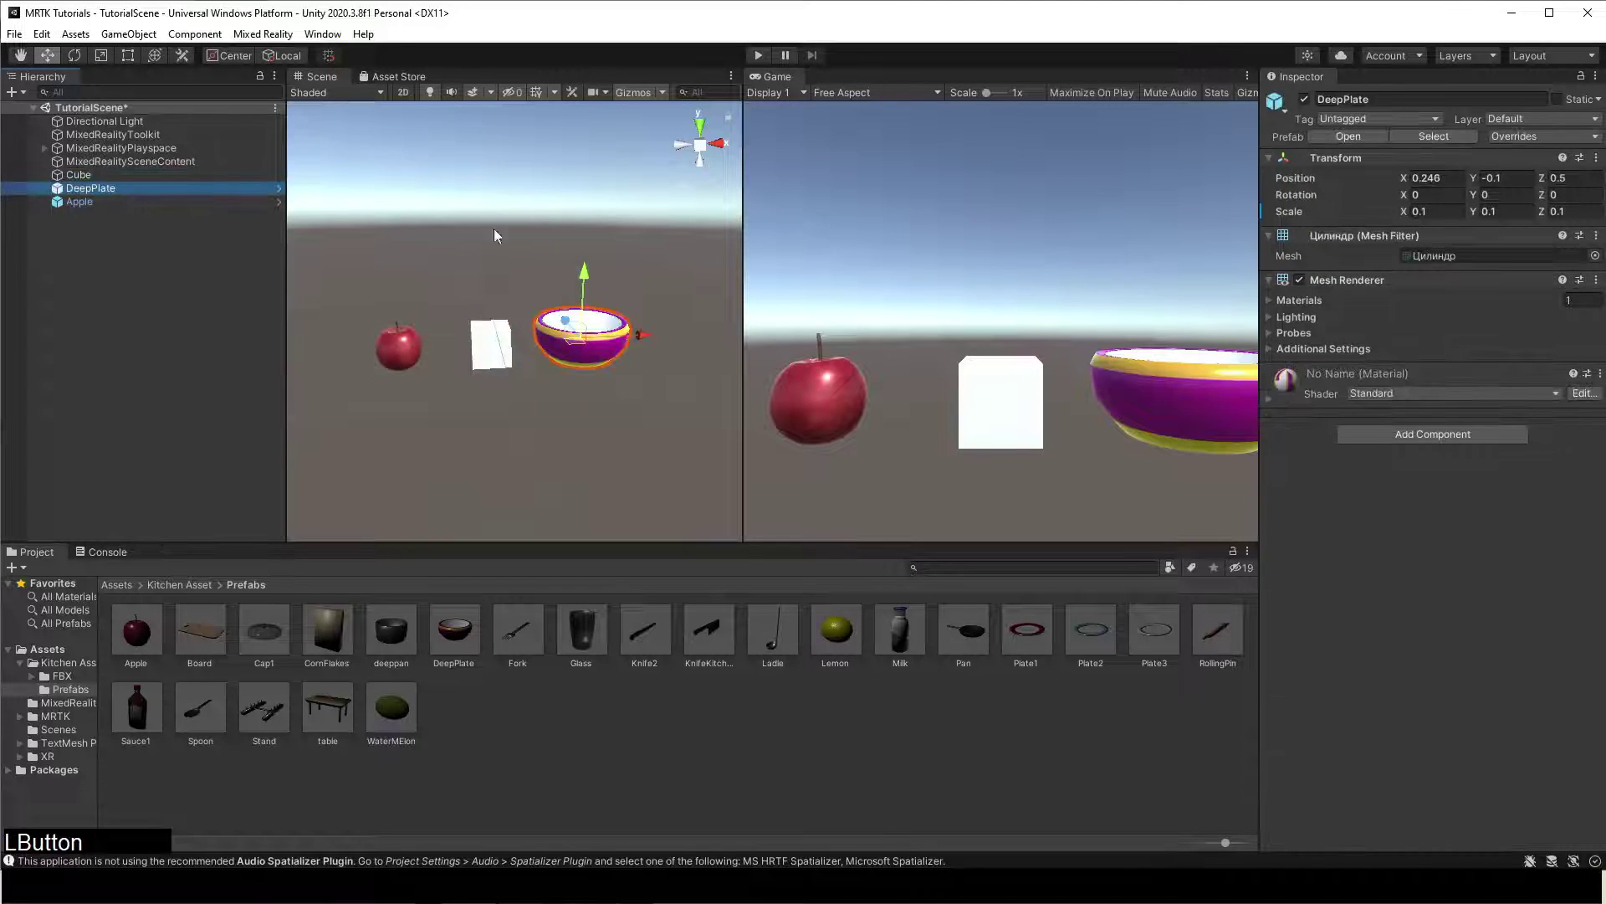
click(1438, 431)
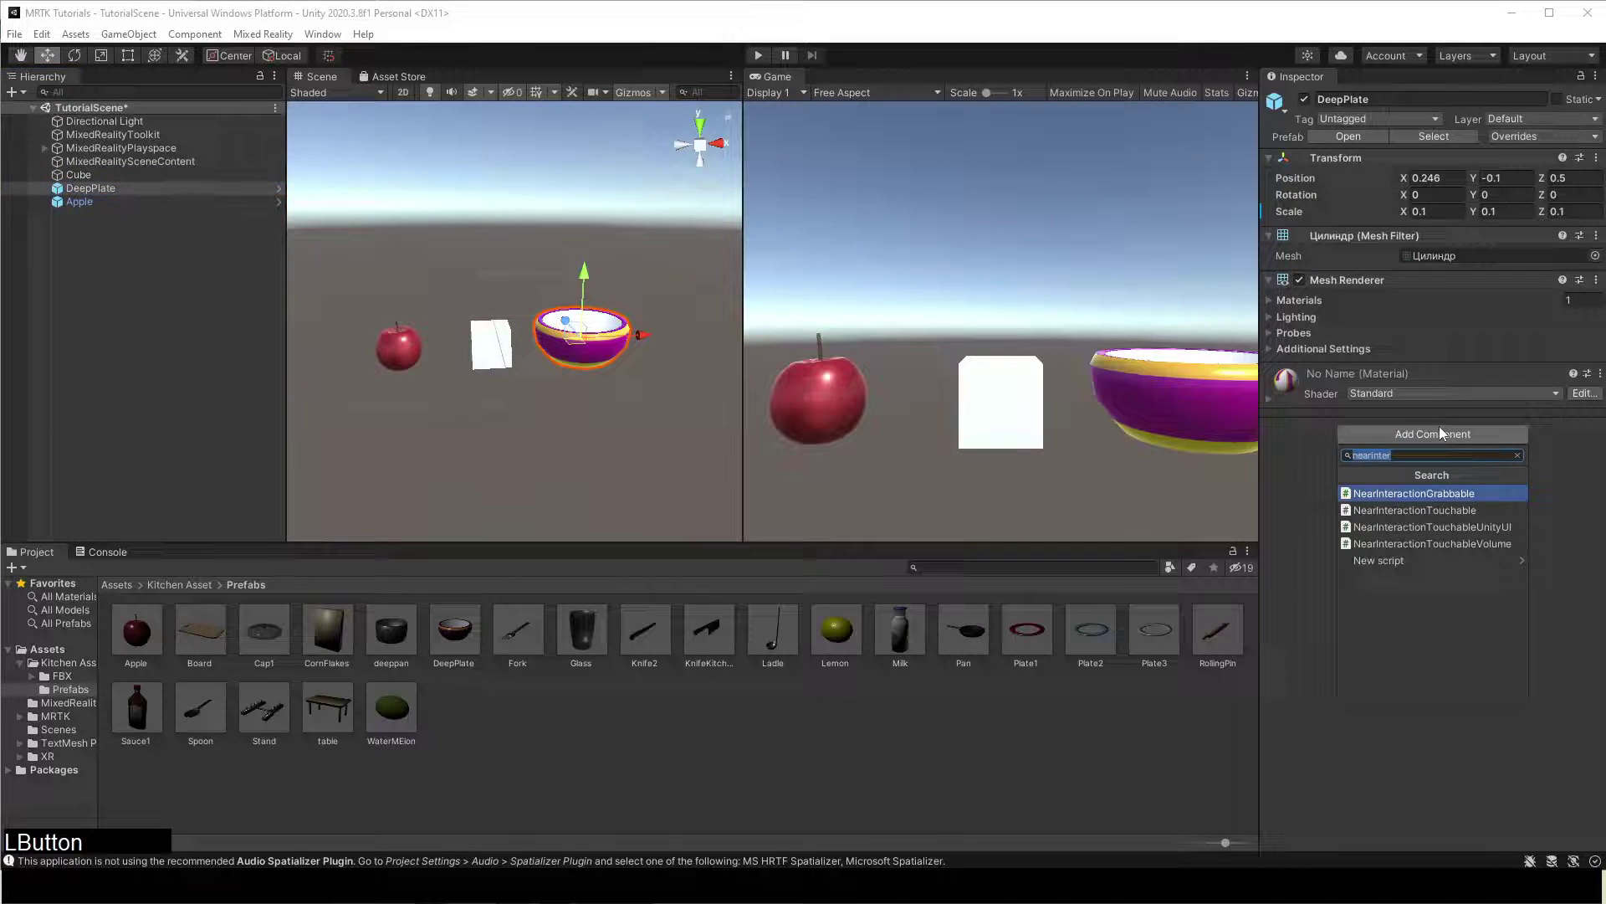
text(box)
key(Return)
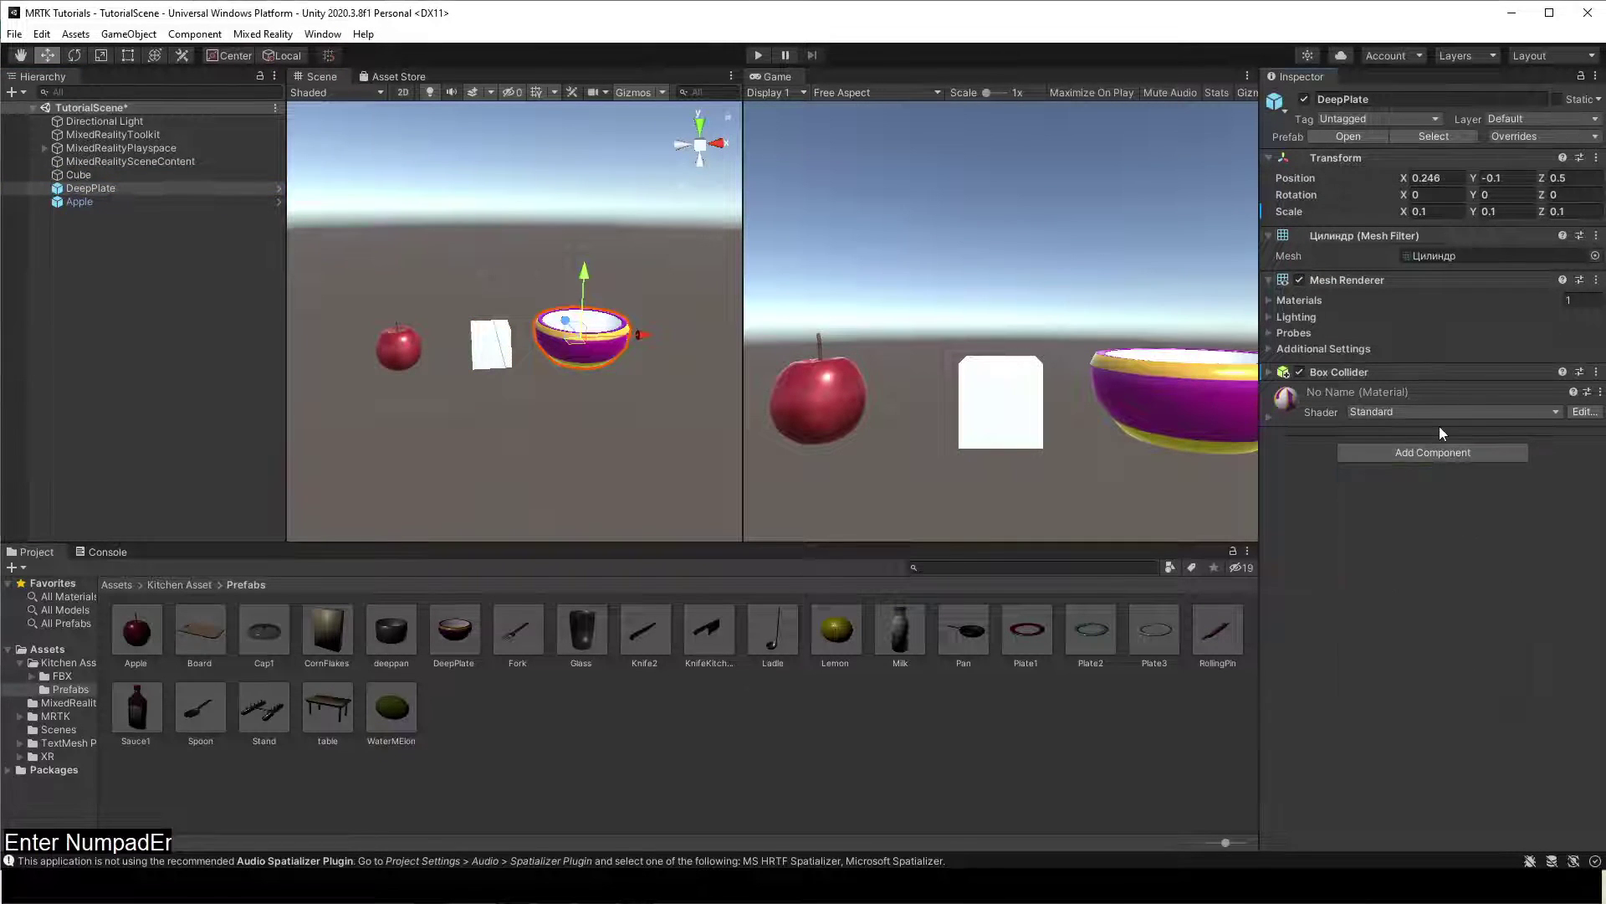
click(156, 202)
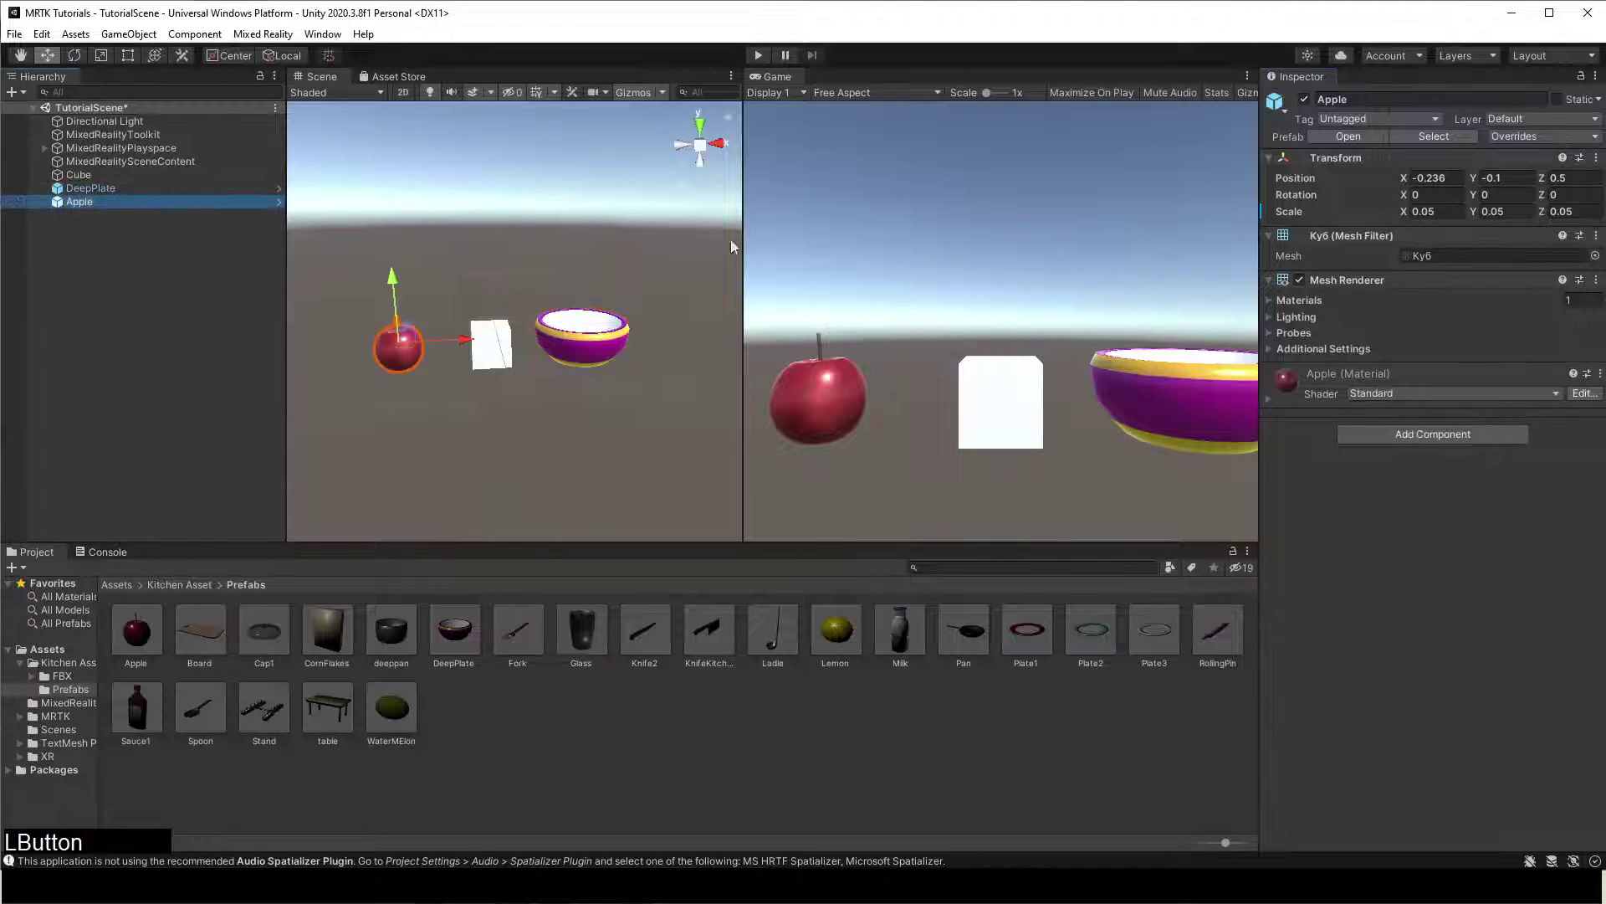
click(1460, 438)
text(box)
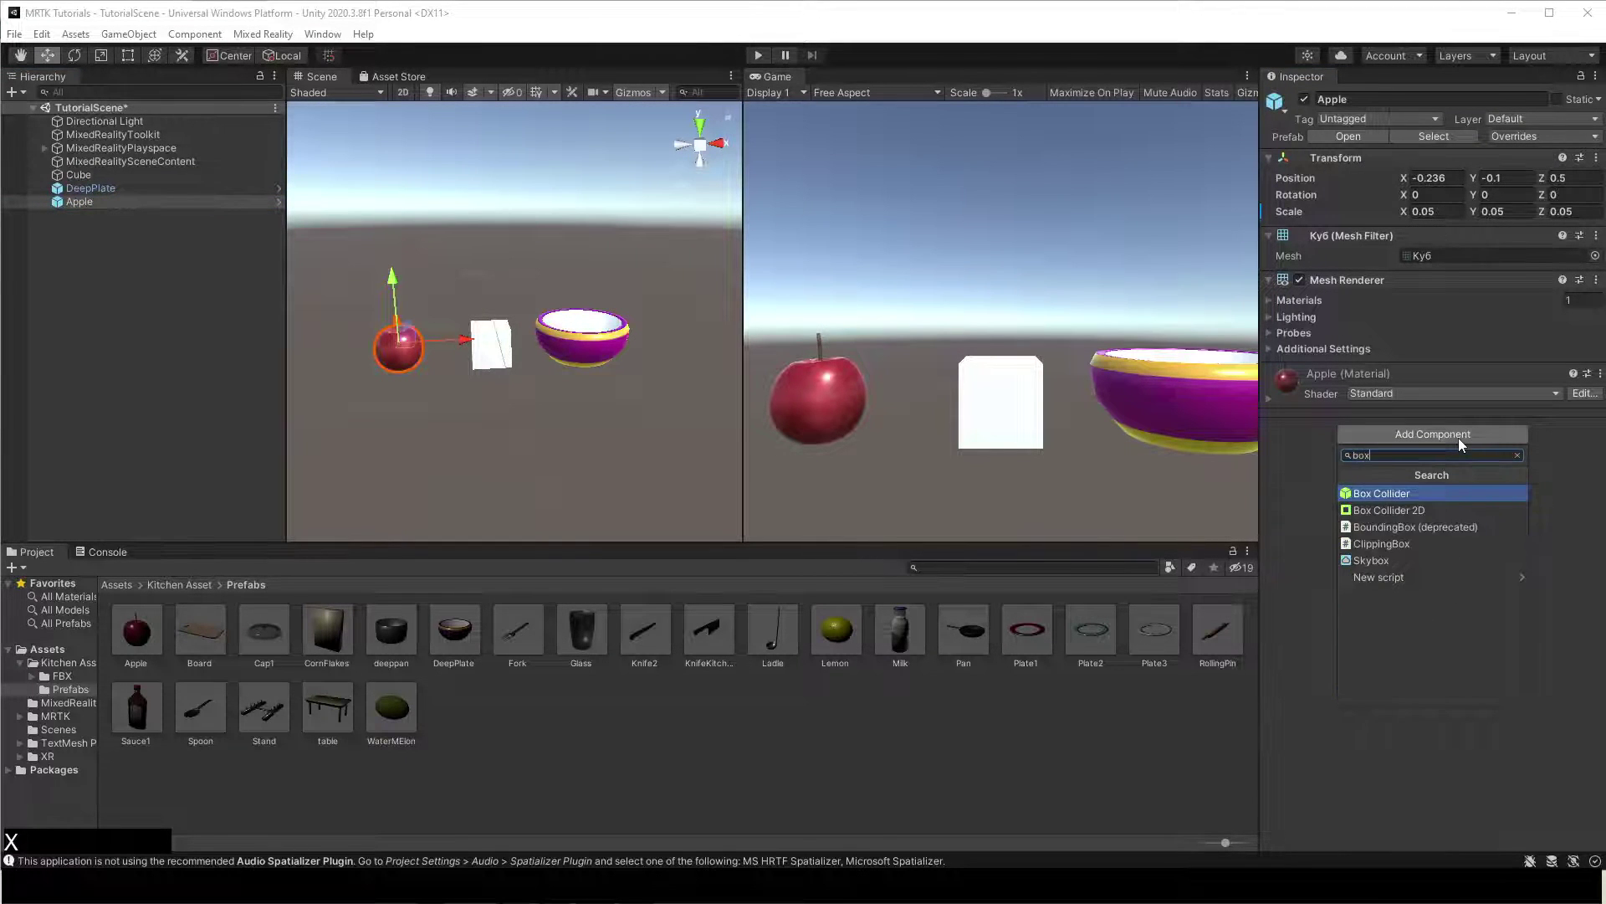
key(Return)
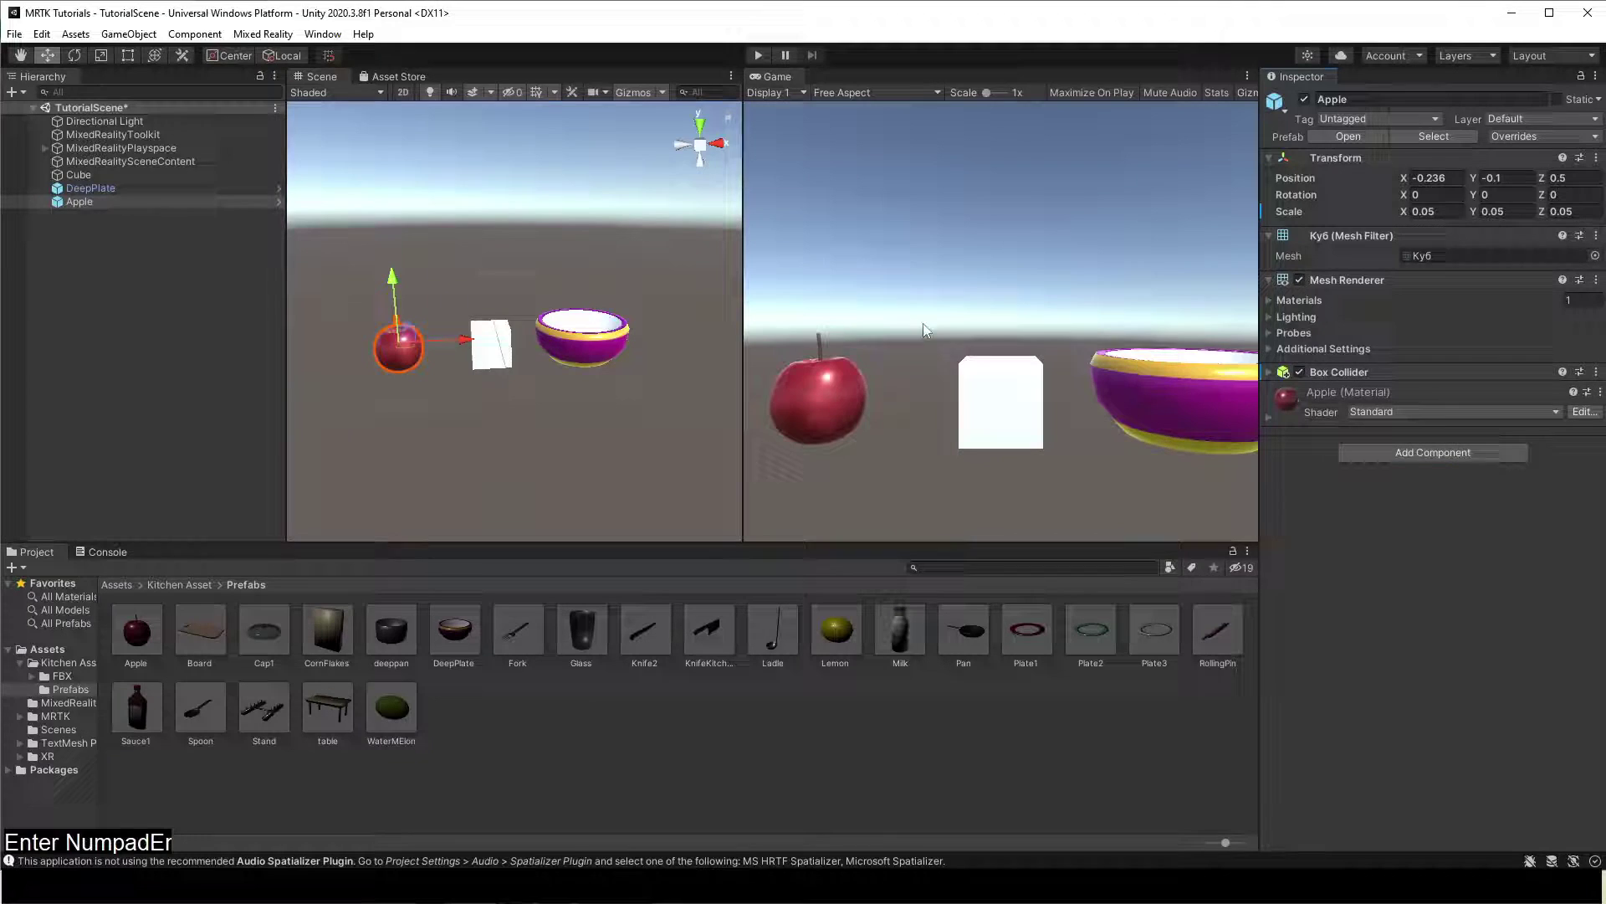
Add Object Manipulator and NearInteractionGrabbable components to DeepPlate
click(97, 189)
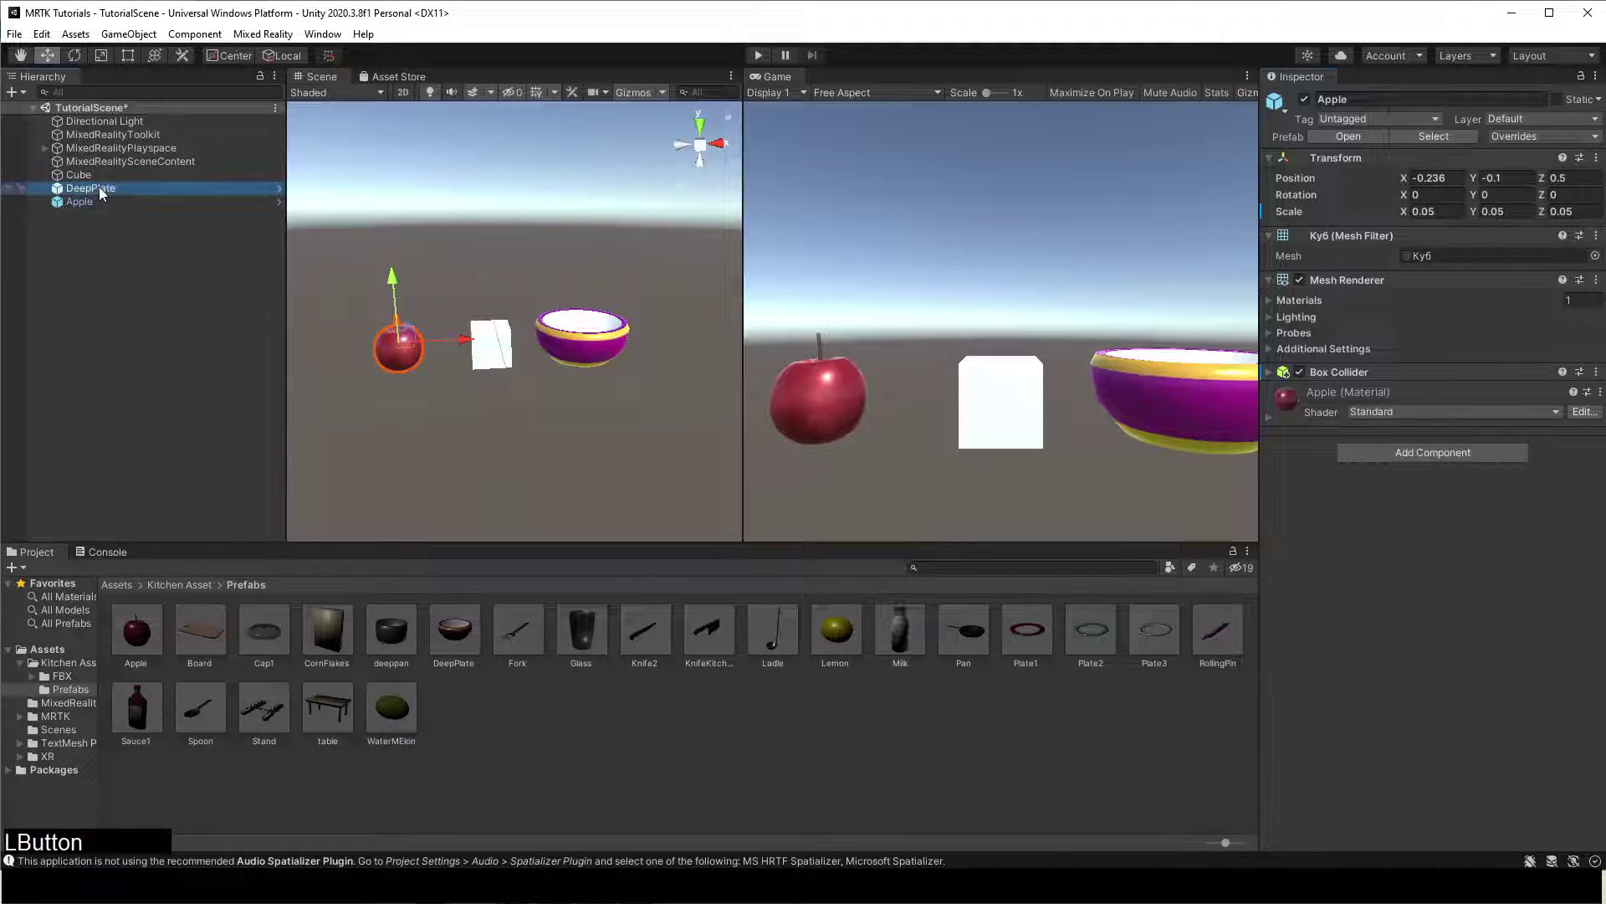
click(1411, 451)
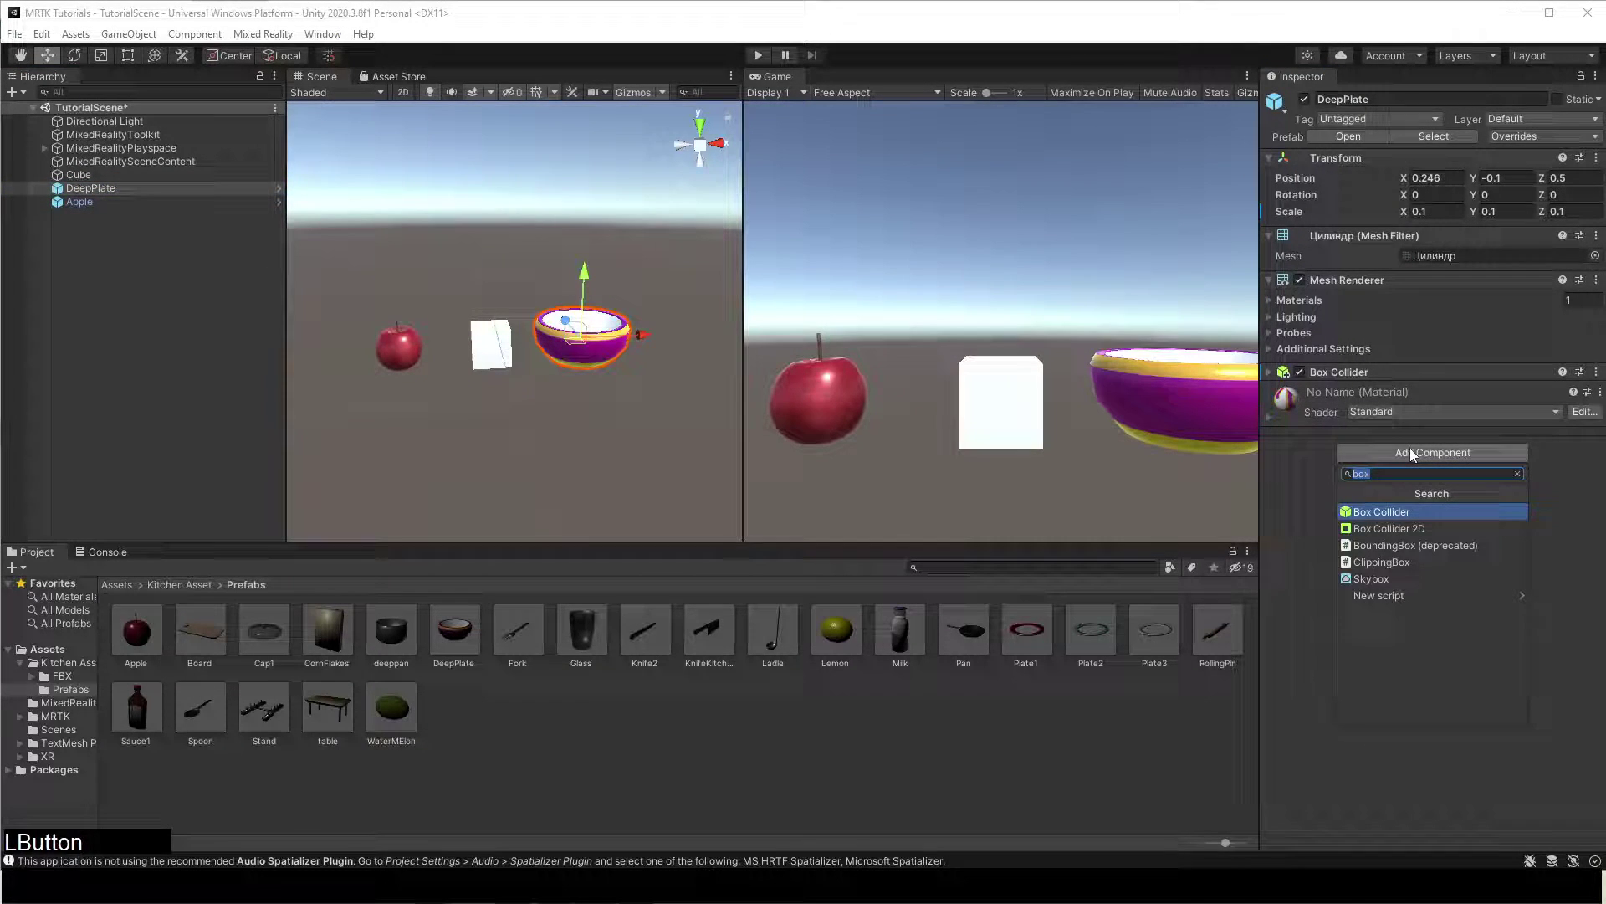
text(obje)
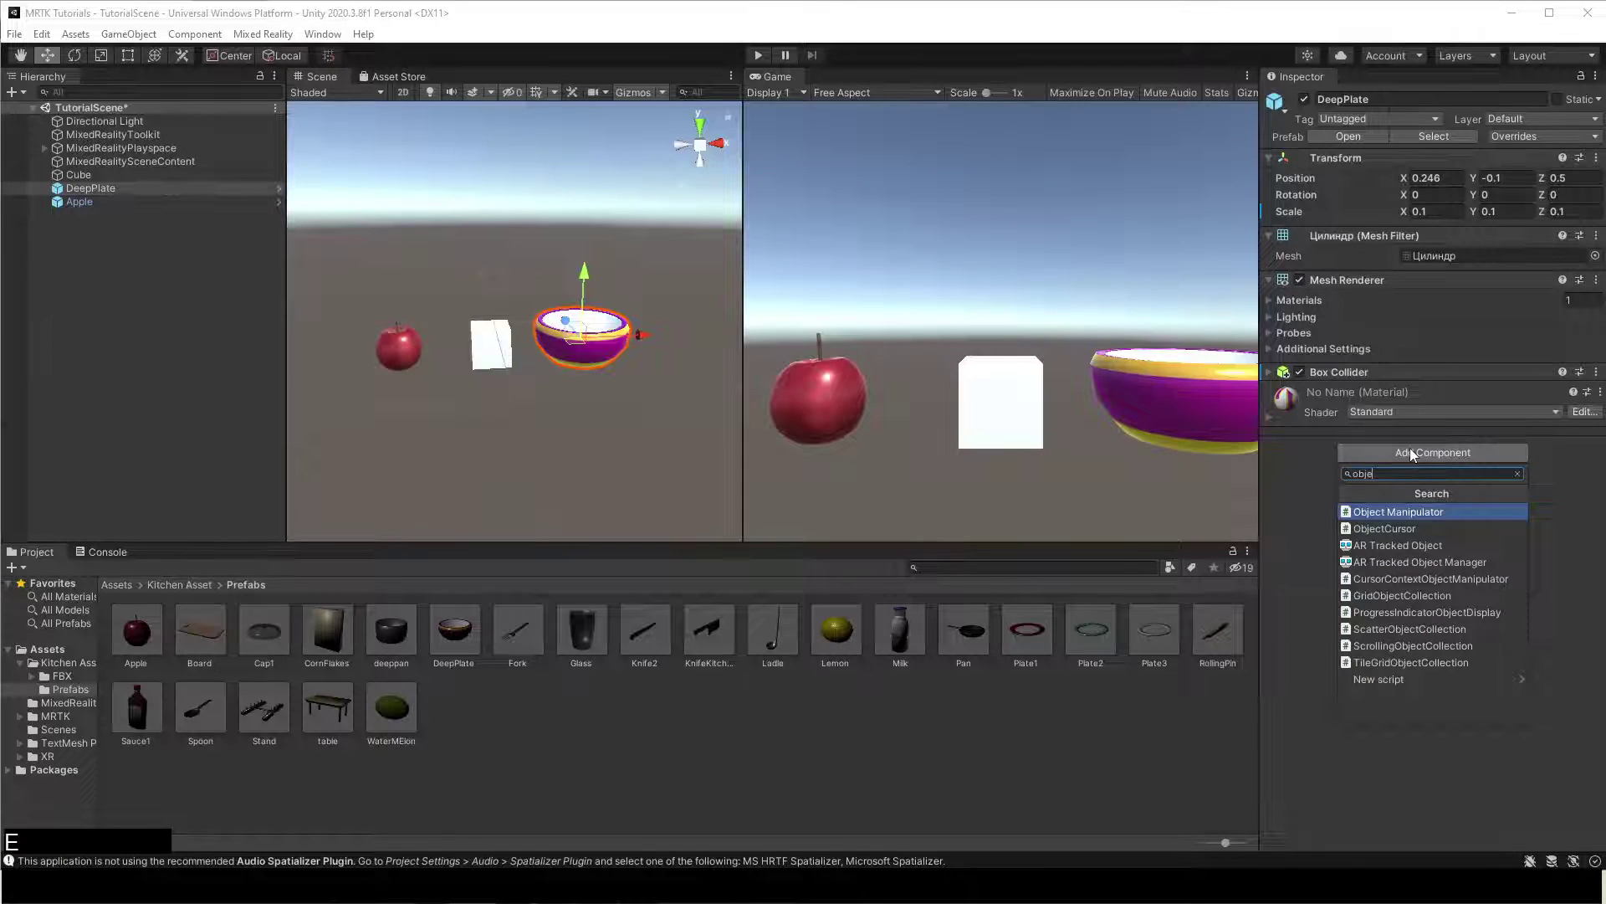
click(1389, 512)
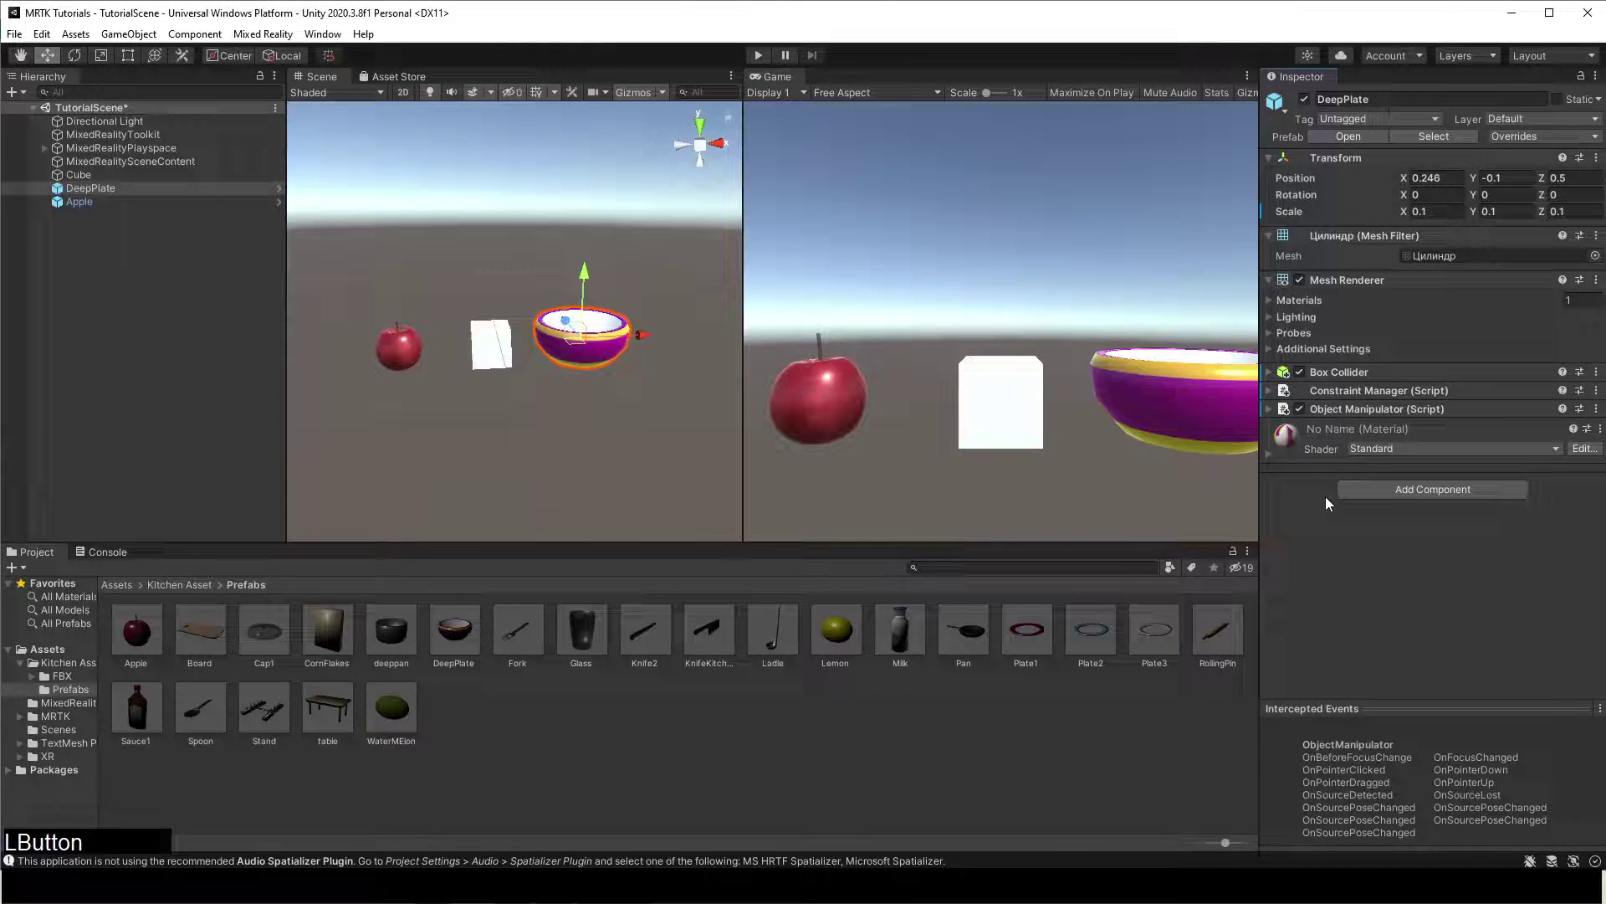
click(1409, 491)
text(near)
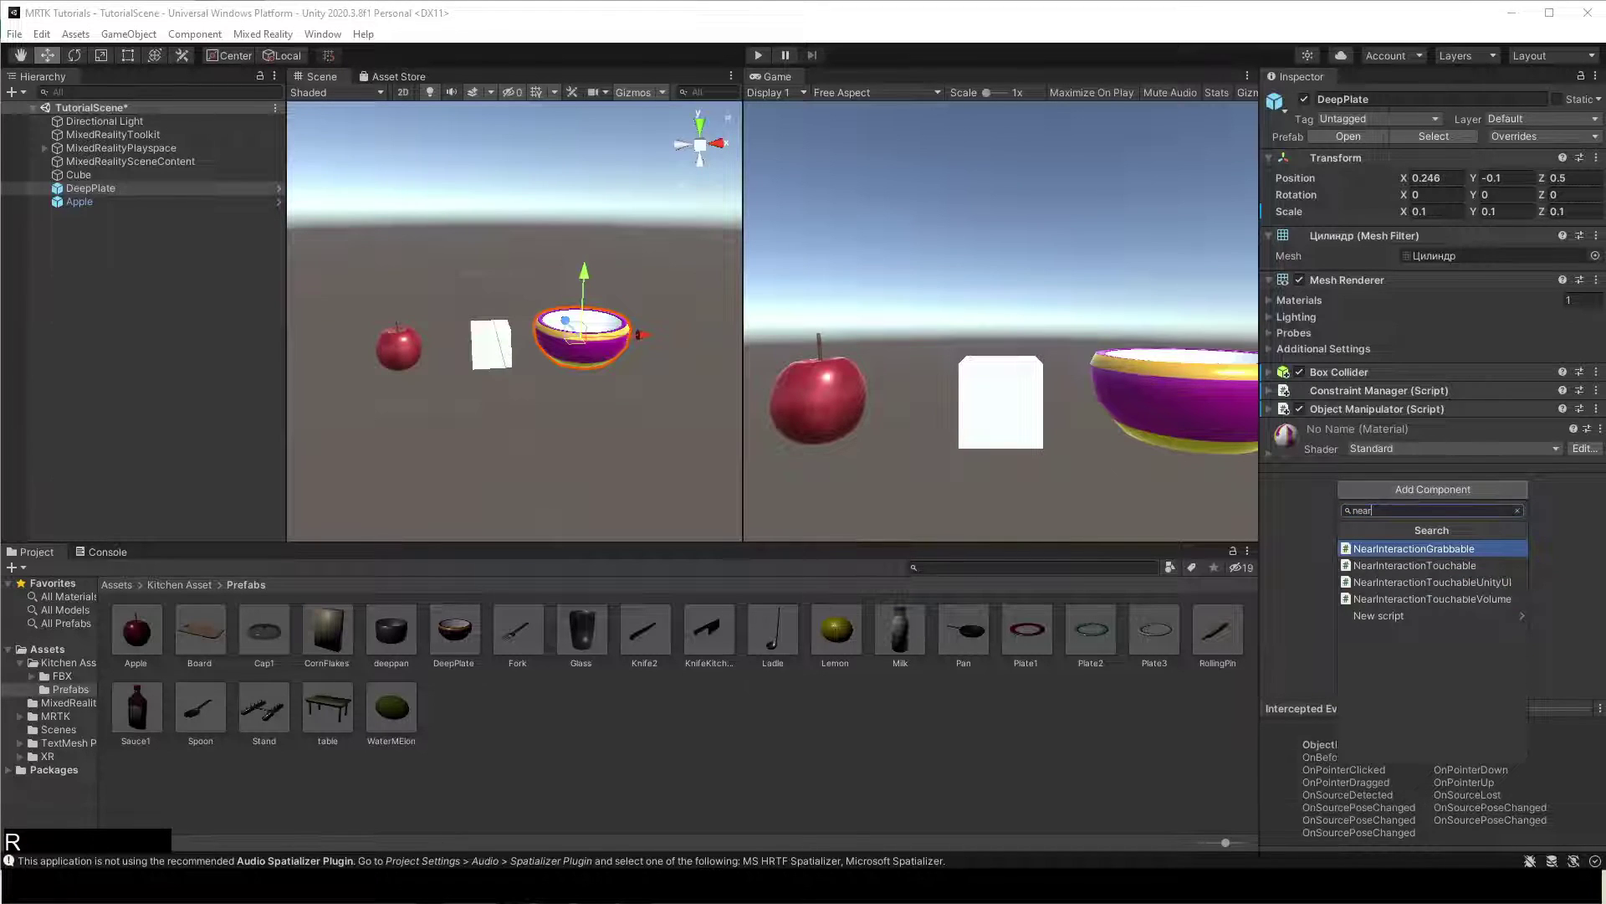
click(1393, 548)
Add Object Manipulator and NearInteractionGrabbable components to the Apple
click(197, 201)
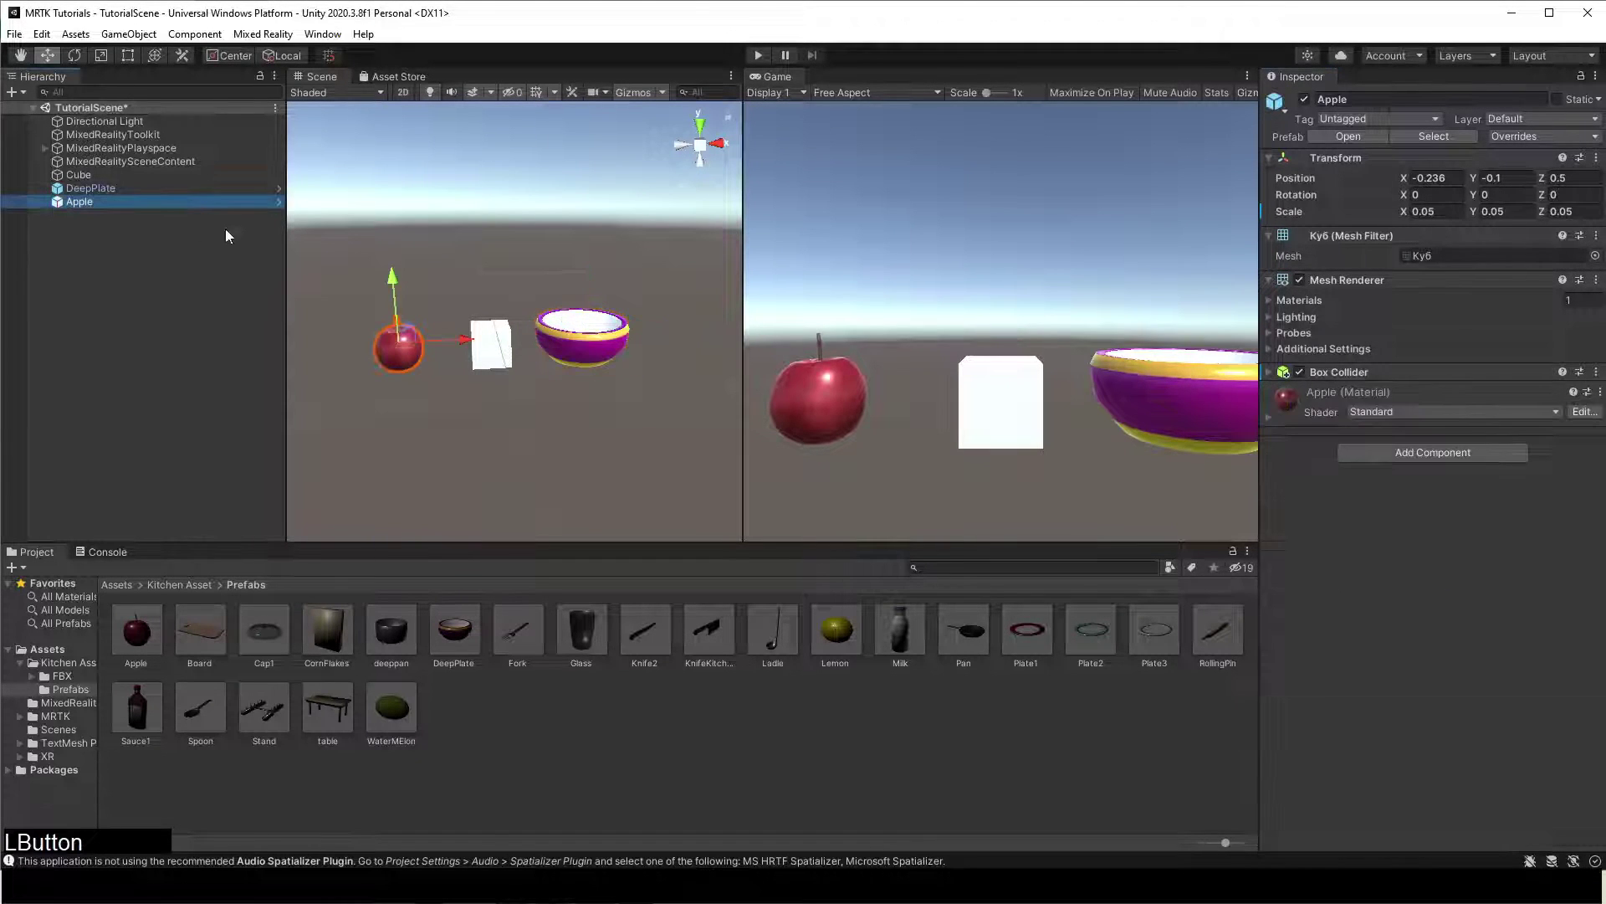
click(1402, 452)
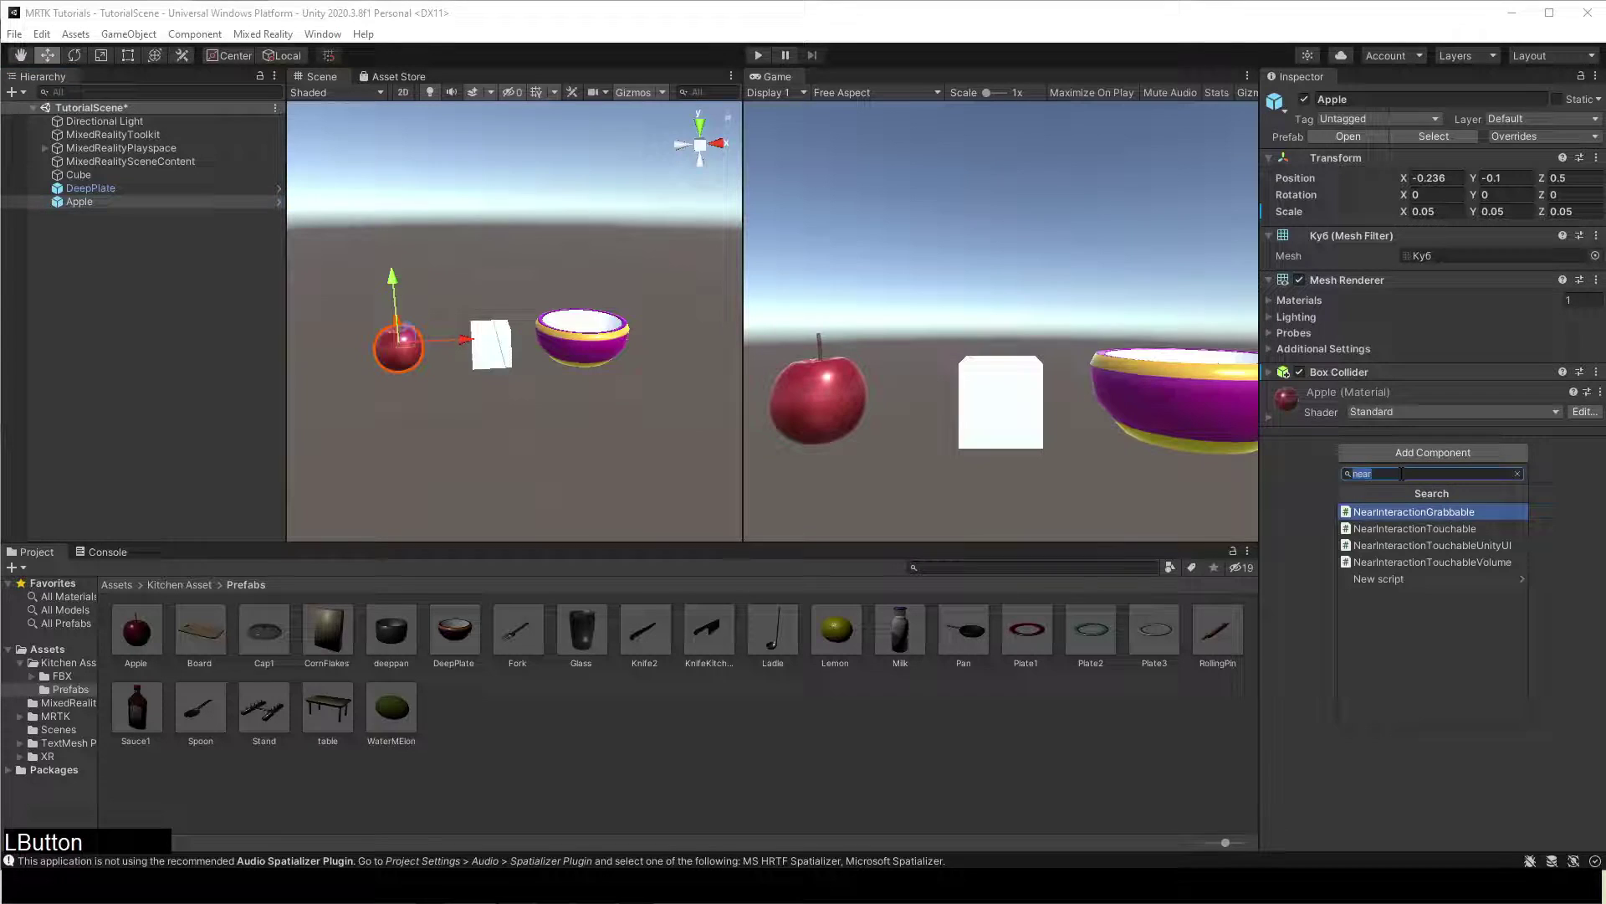
text(obje)
key(Return)
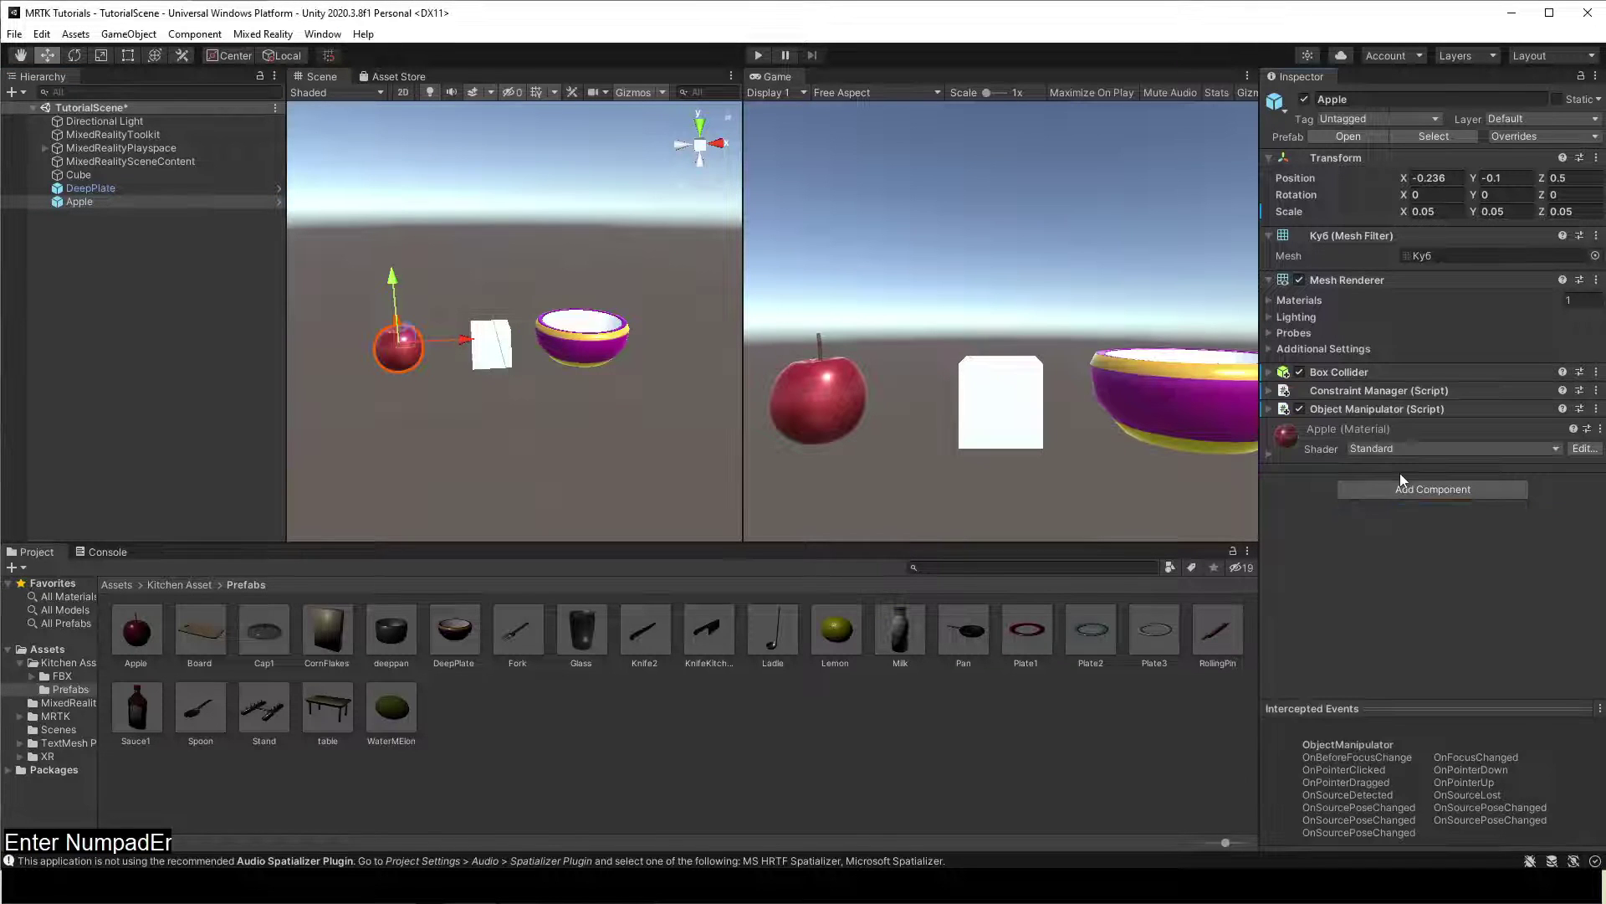
click(1398, 489)
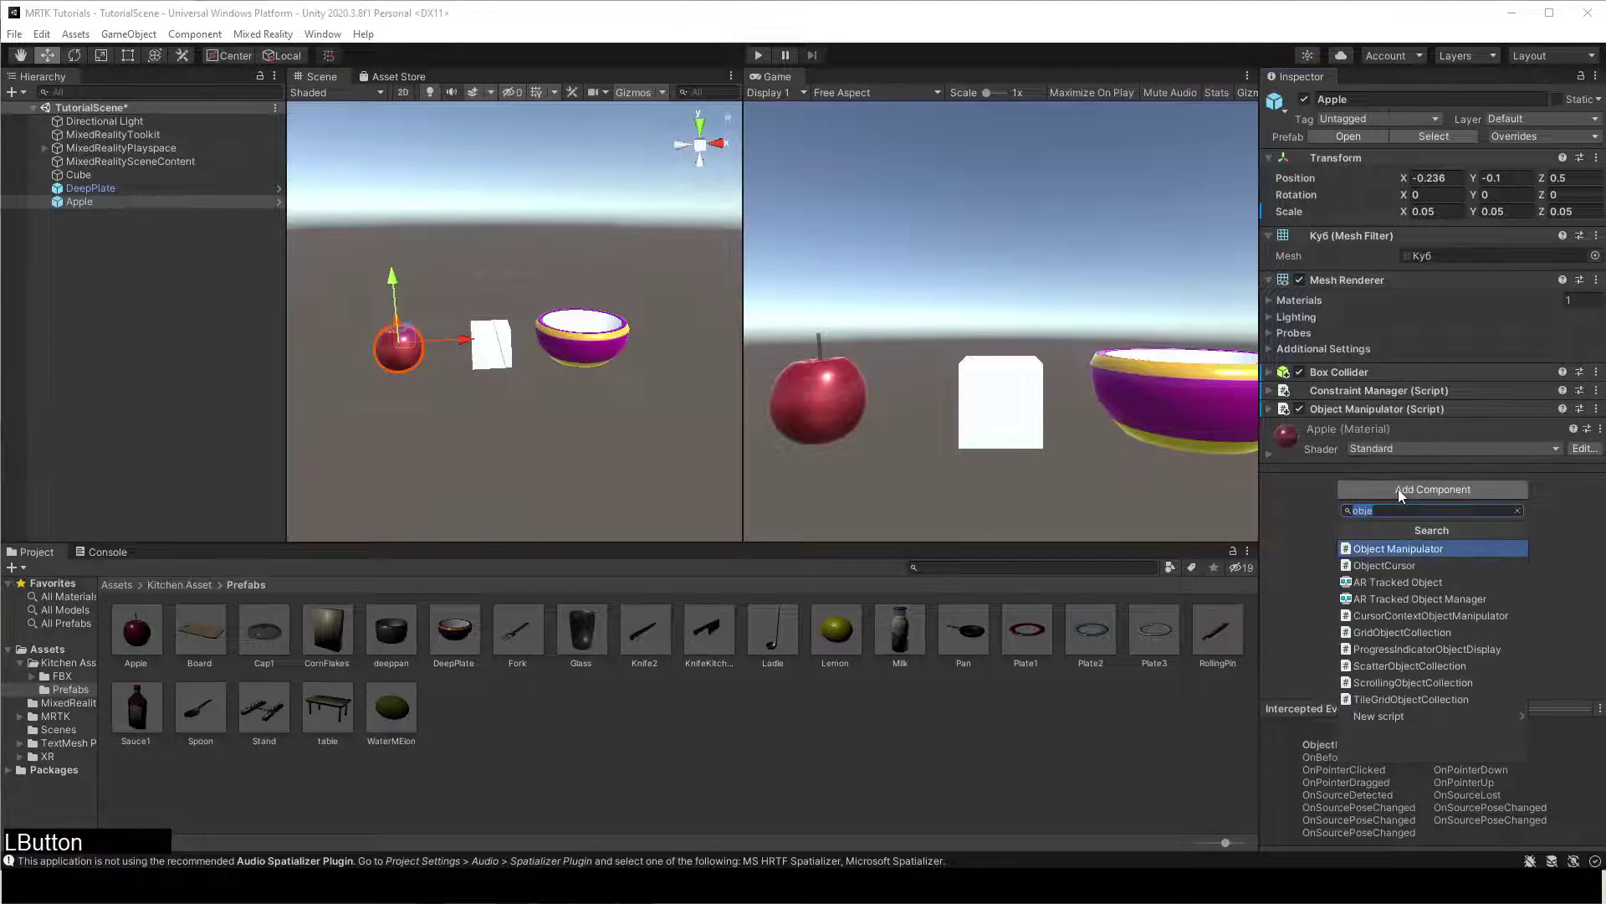
text(near)
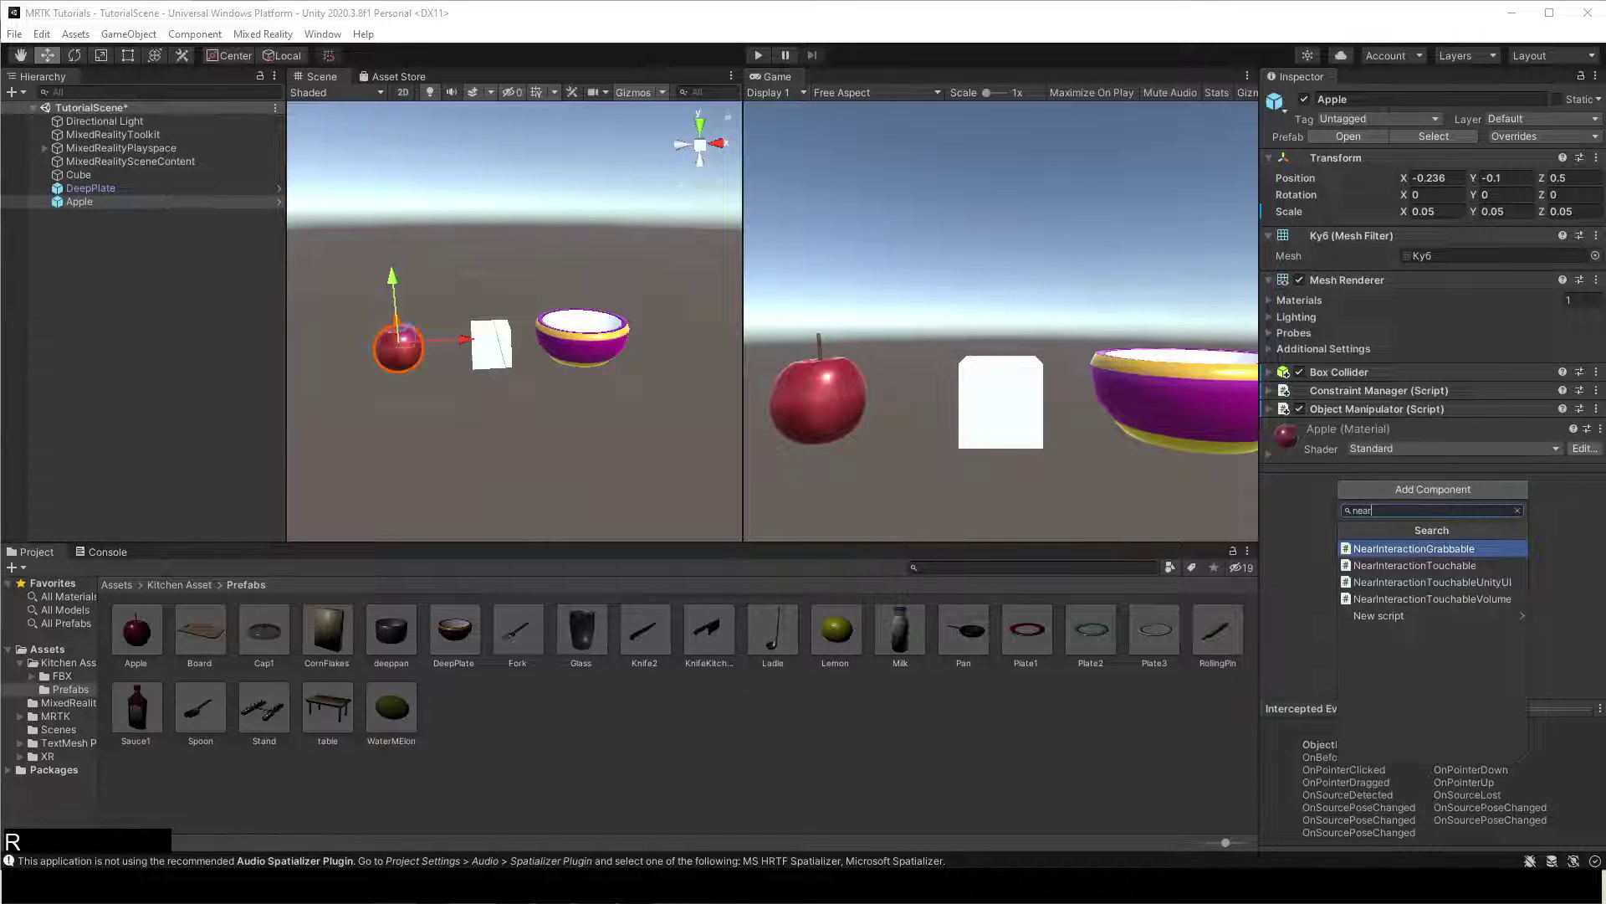
click(1389, 549)
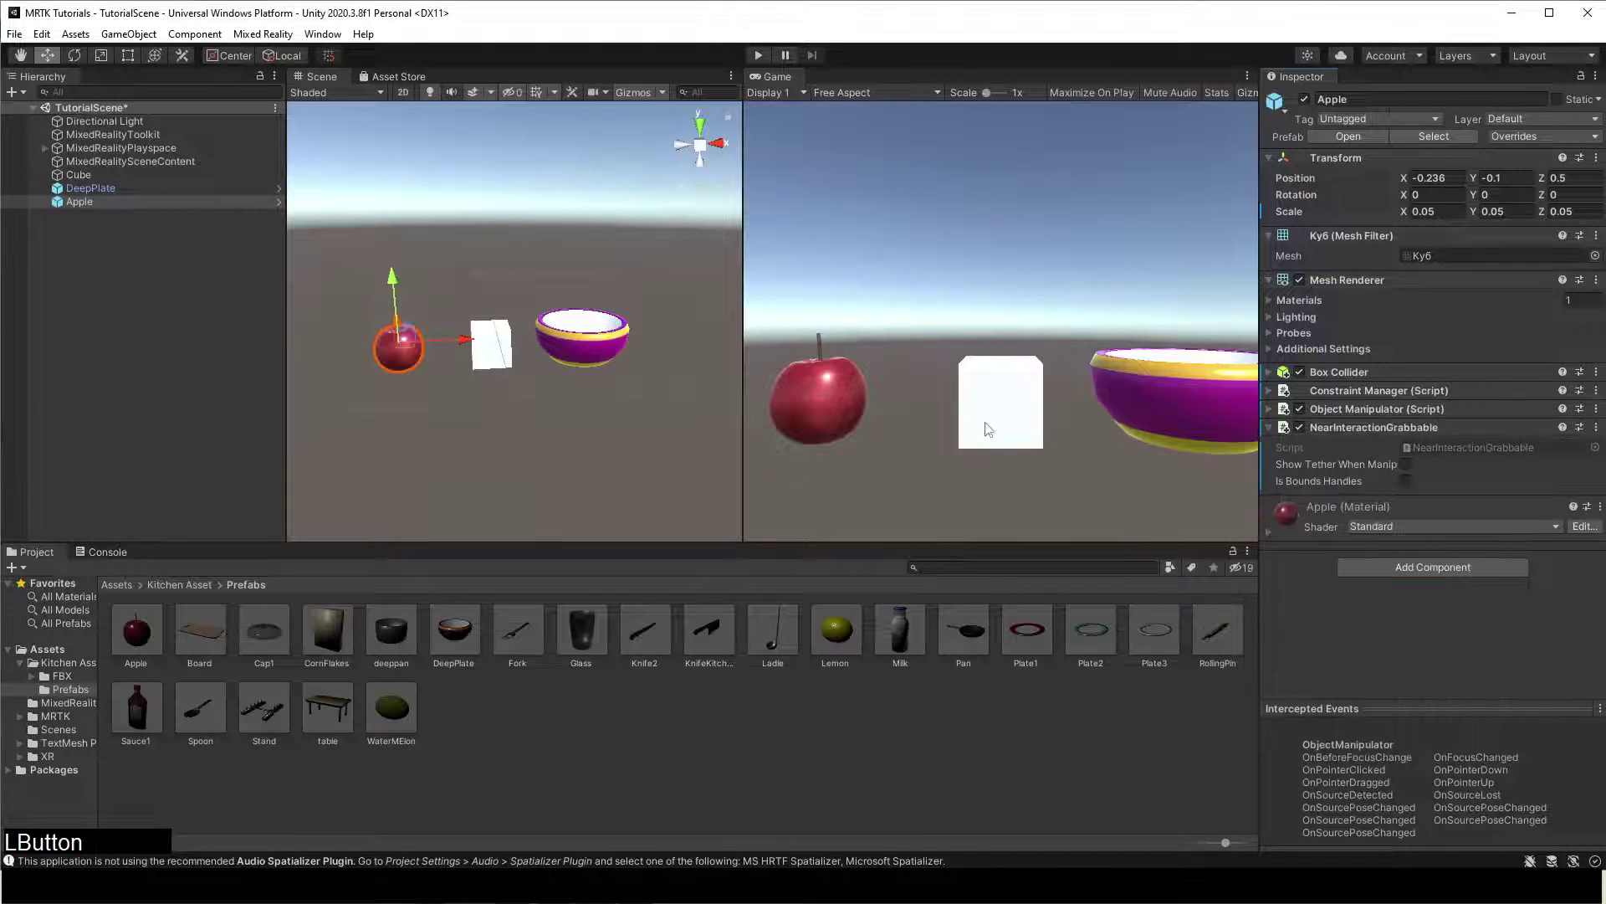
click(164, 241)
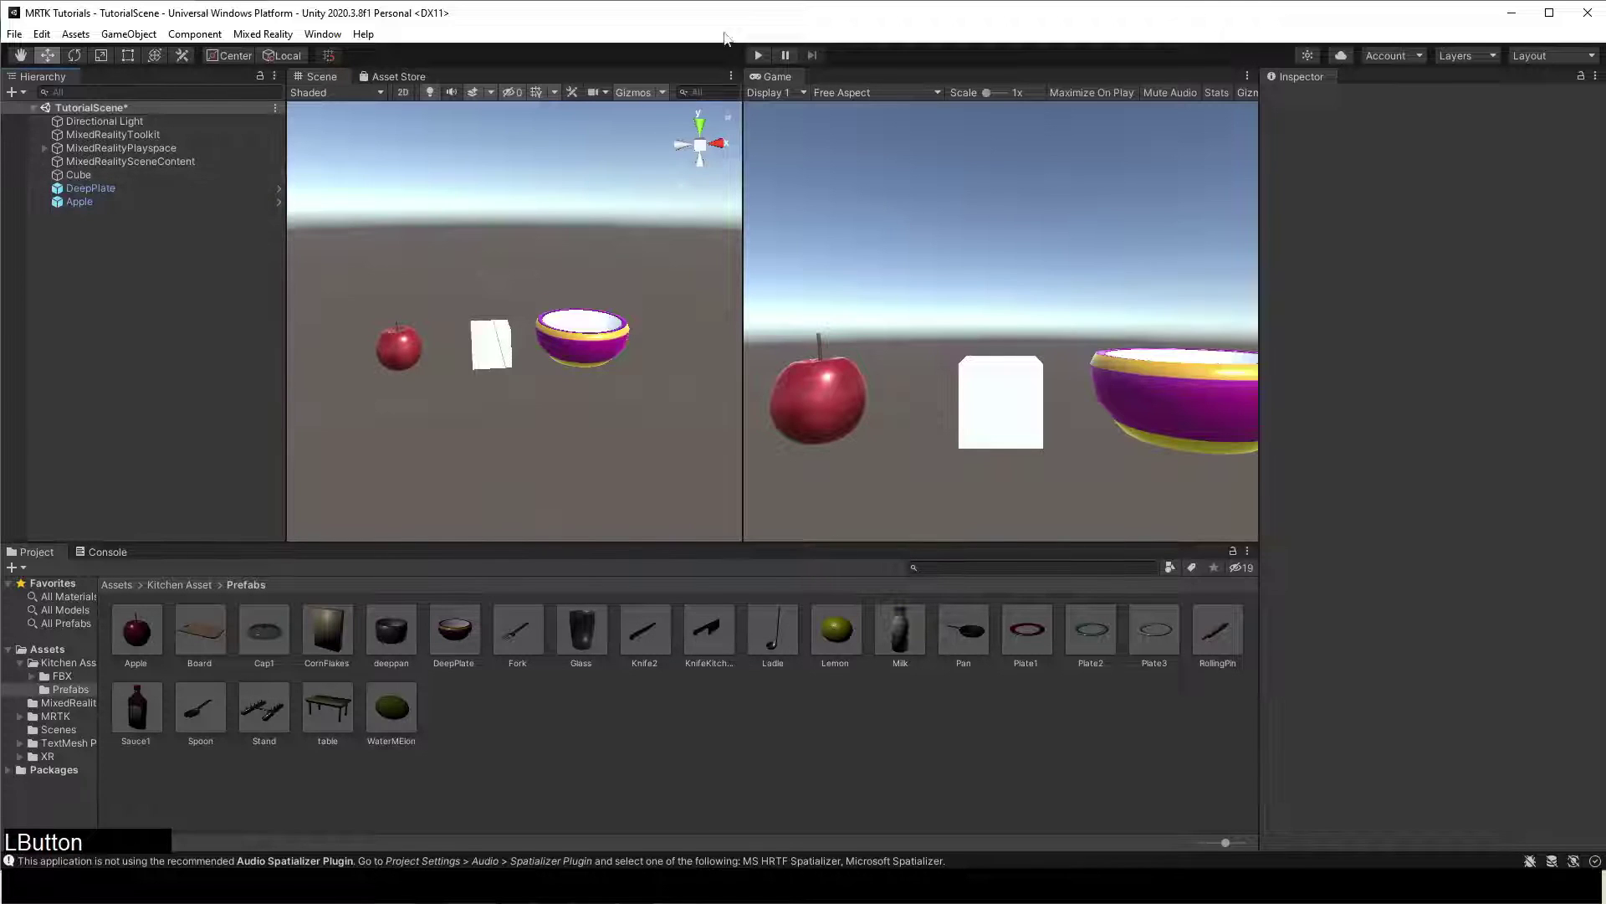
Play the scene and use the simulated hand to carry the apple into the bowl
click(758, 56)
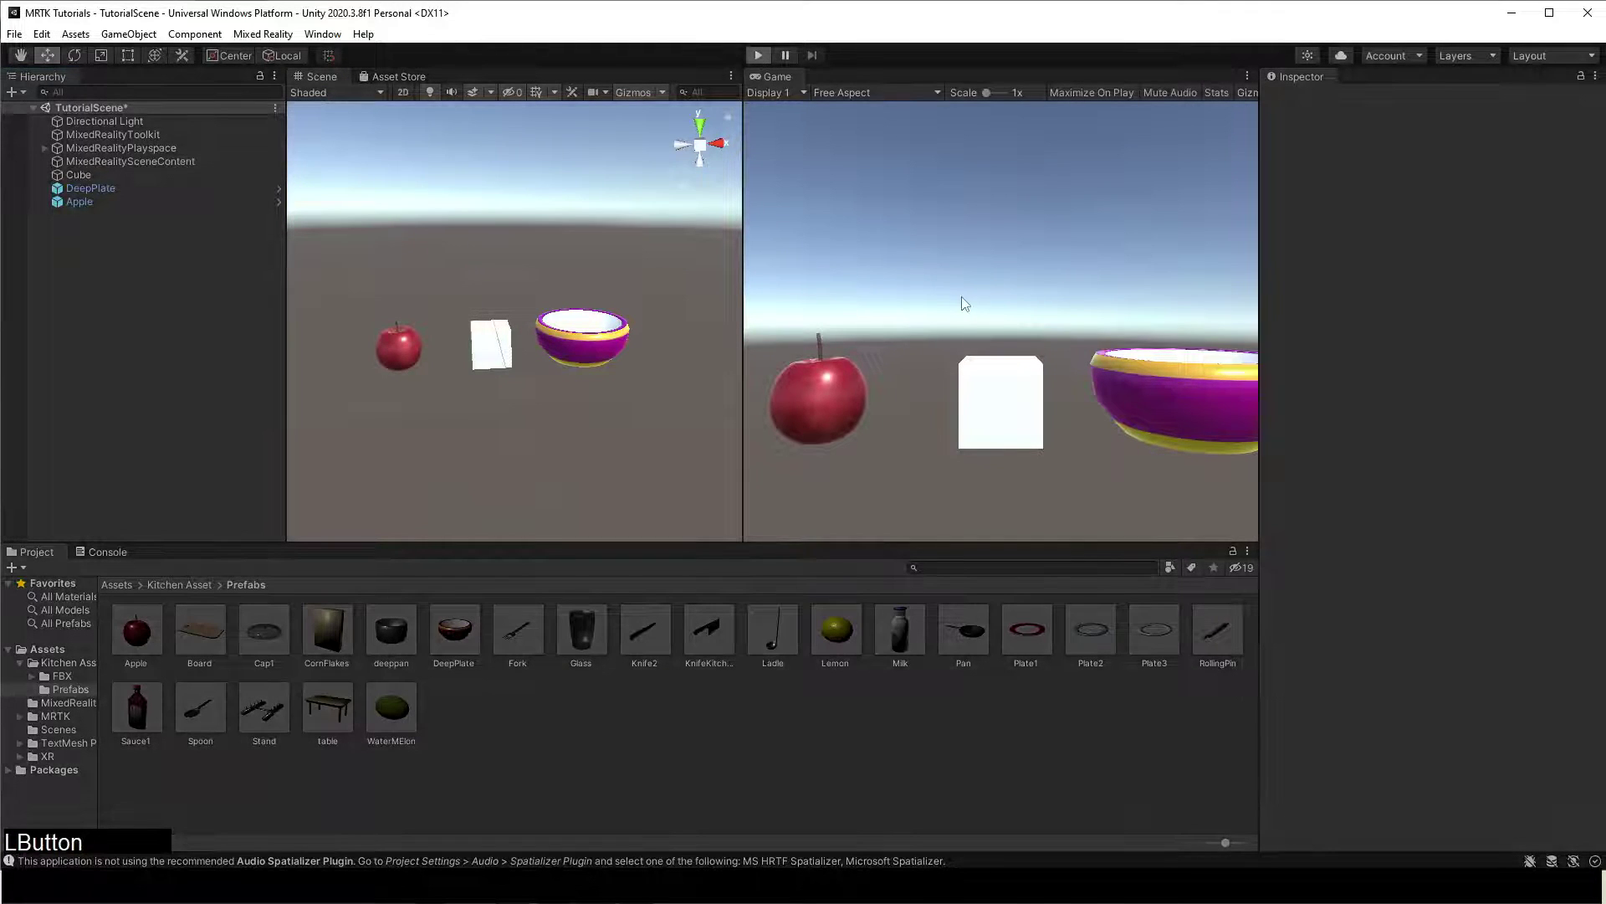
key(space)
right_drag(1088, 468, 1194, 406)
click(1194, 407)
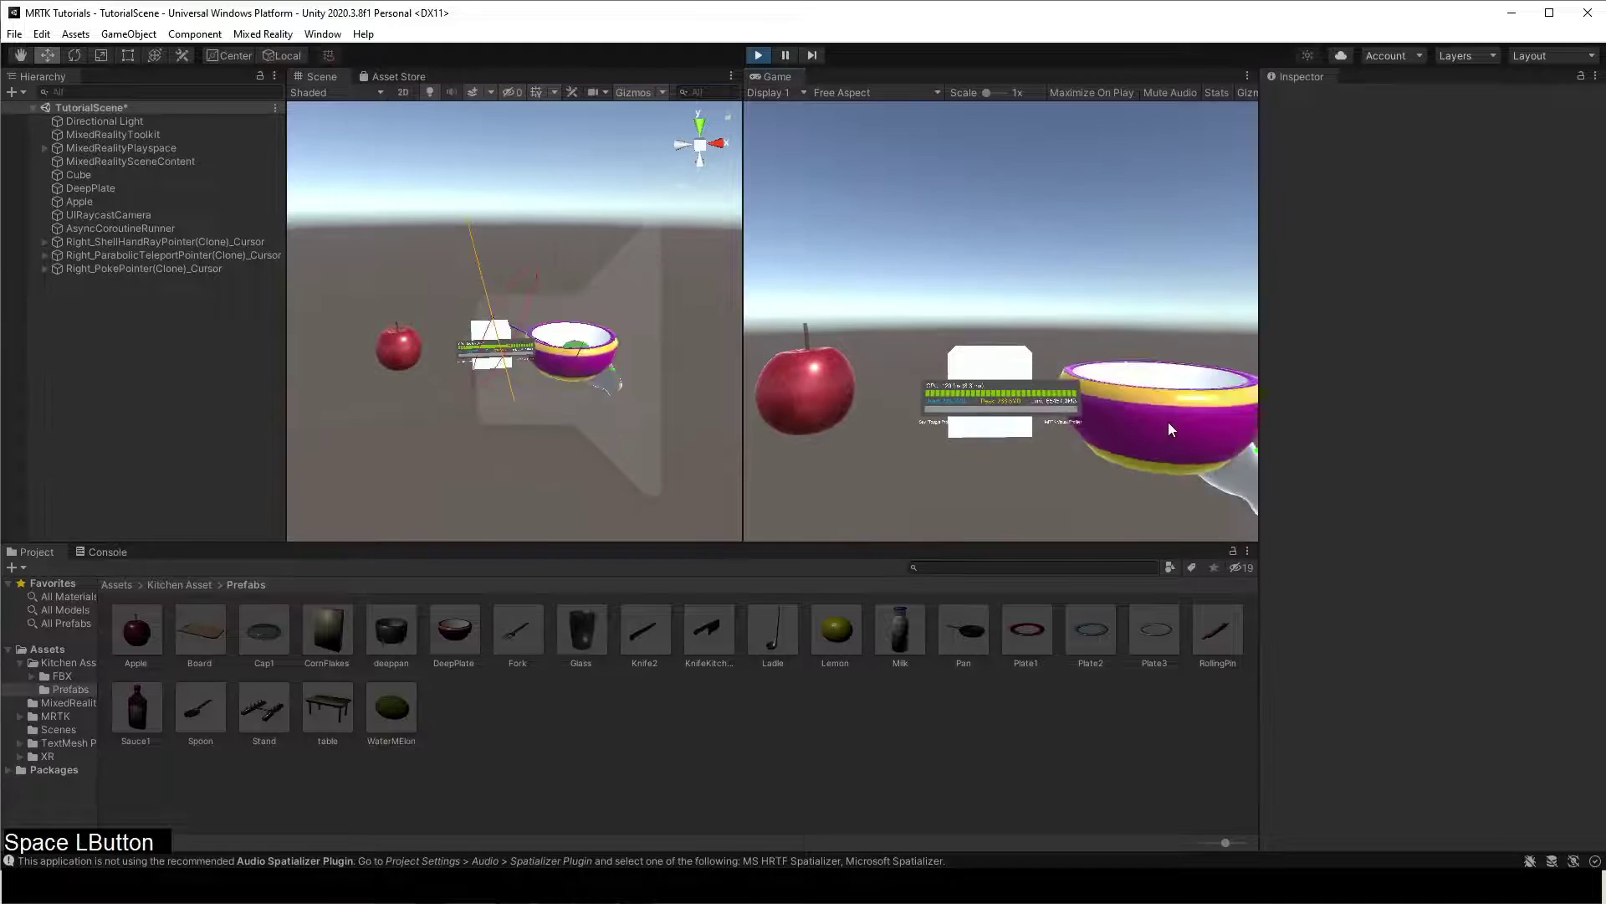
drag(781, 388, 1192, 318)
right_drag(1192, 318, 1004, 377)
key(d)
key(space)
click(1059, 294)
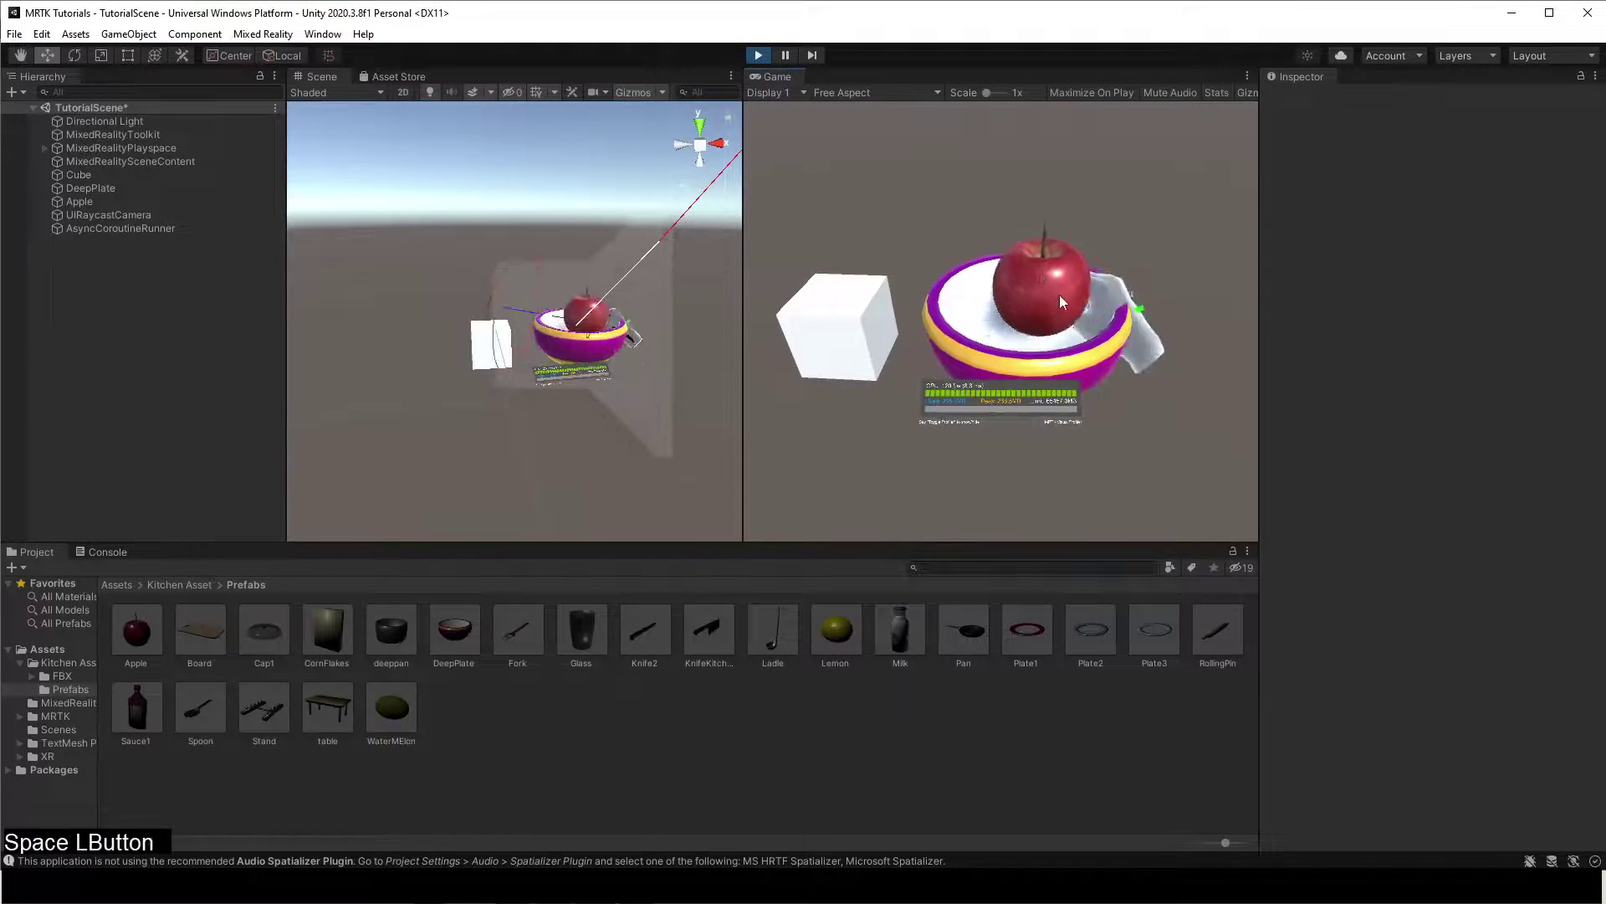
mouse_move(1021, 312)
shift+mouse_down()
mouse_move(926, 186)
mouse_move(1017, 289)
shift+mouse_up()
click(758, 54)
Delete the Cube and save the TutorialScene
click(112, 175)
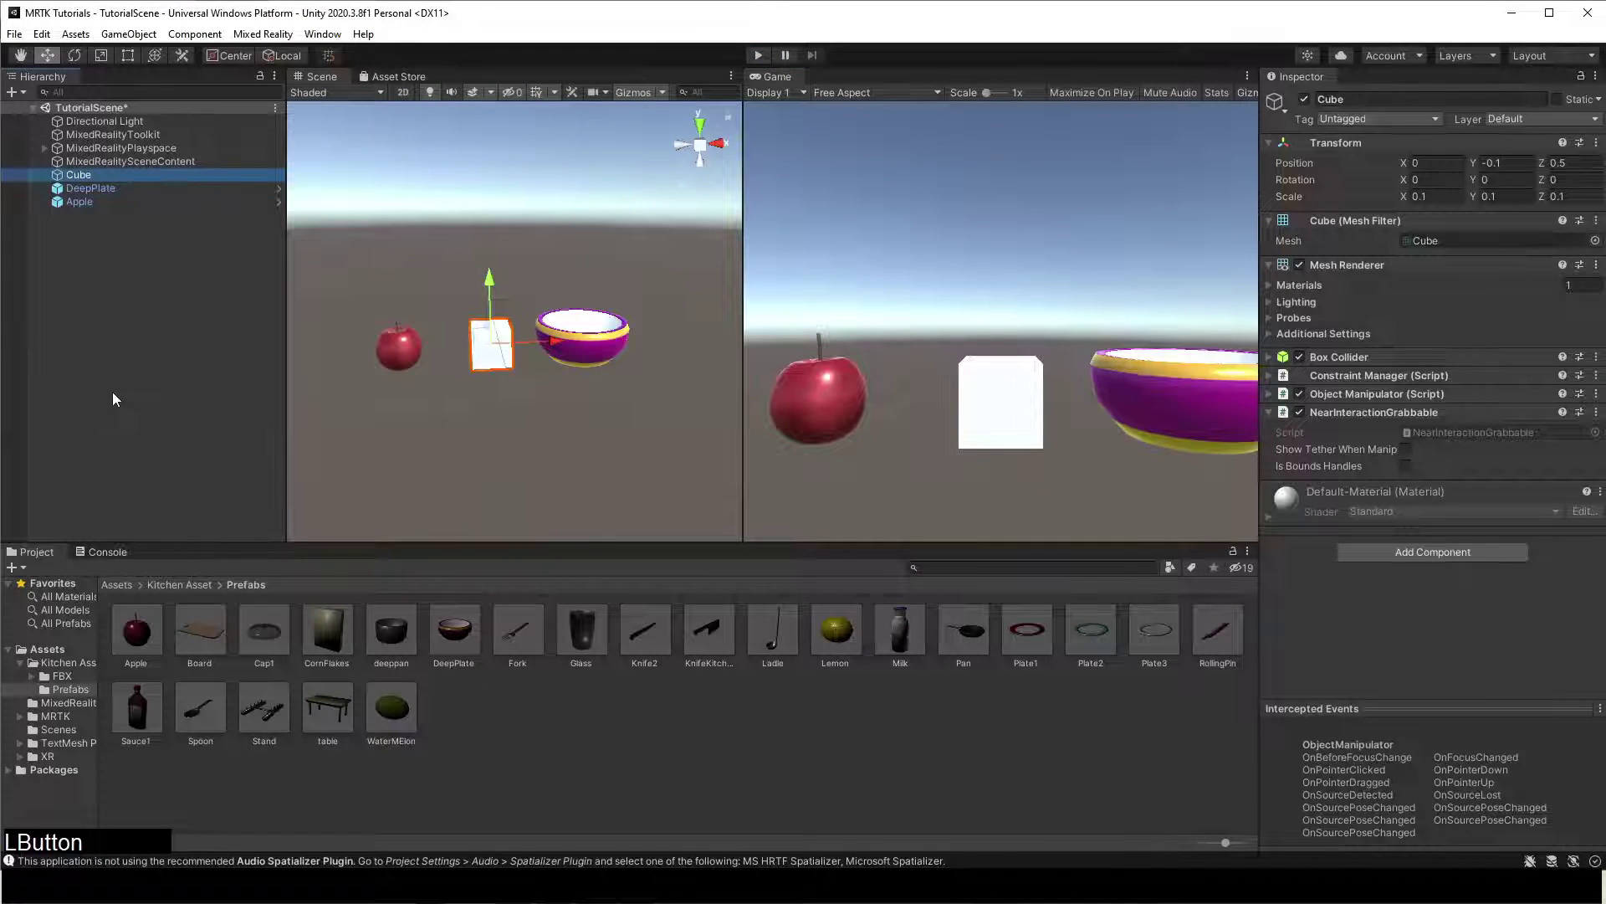
key(Delete)
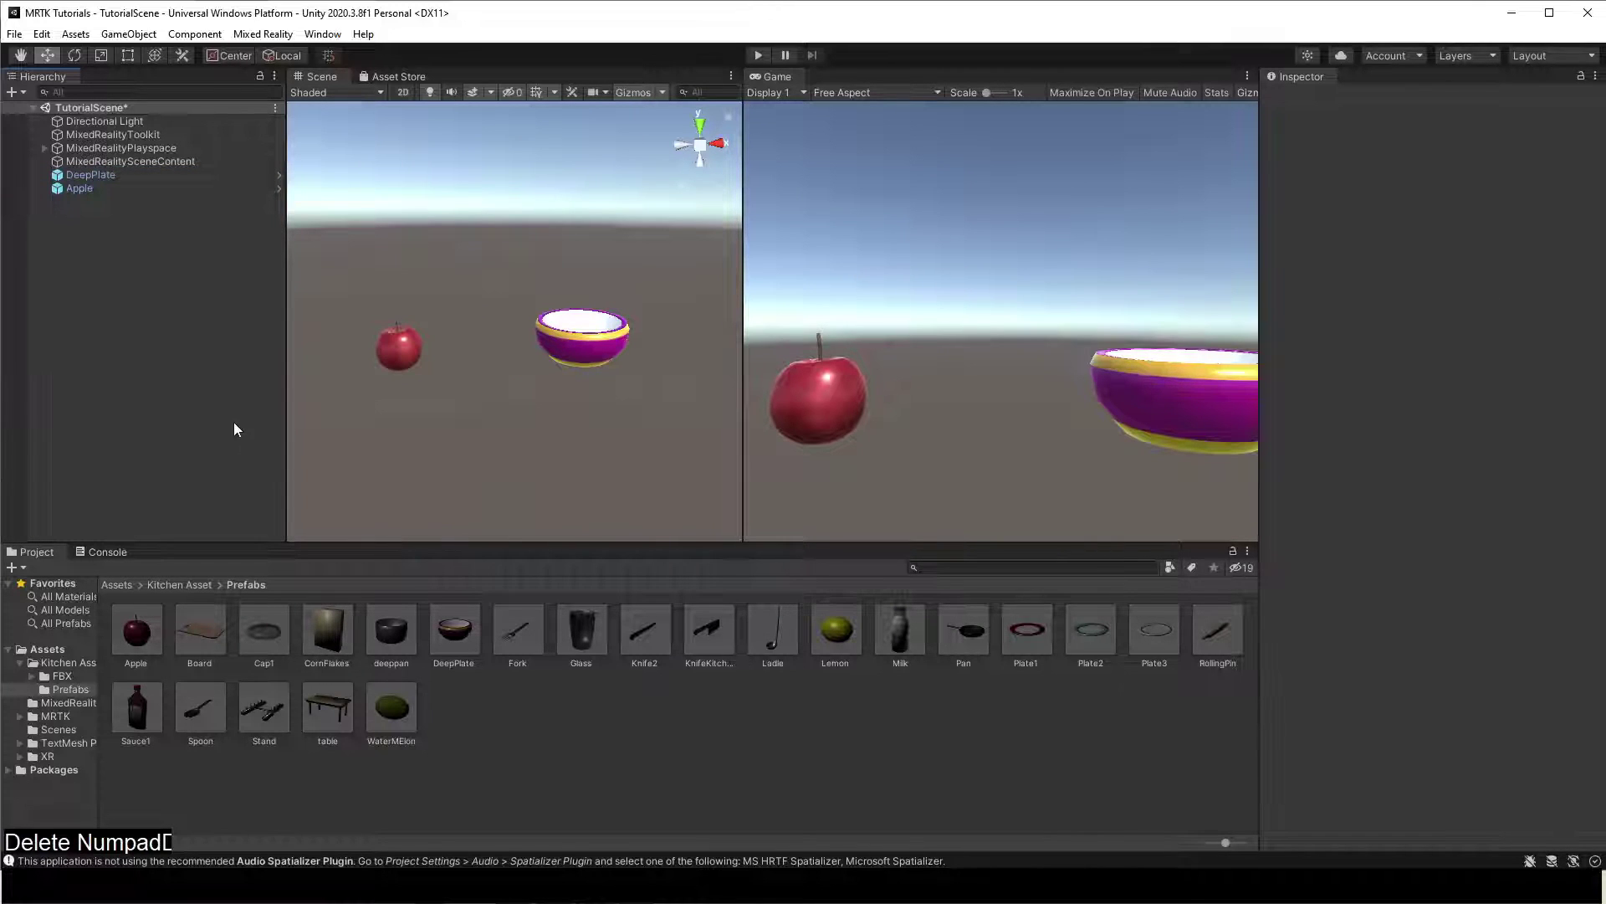
key(ctrl+s)
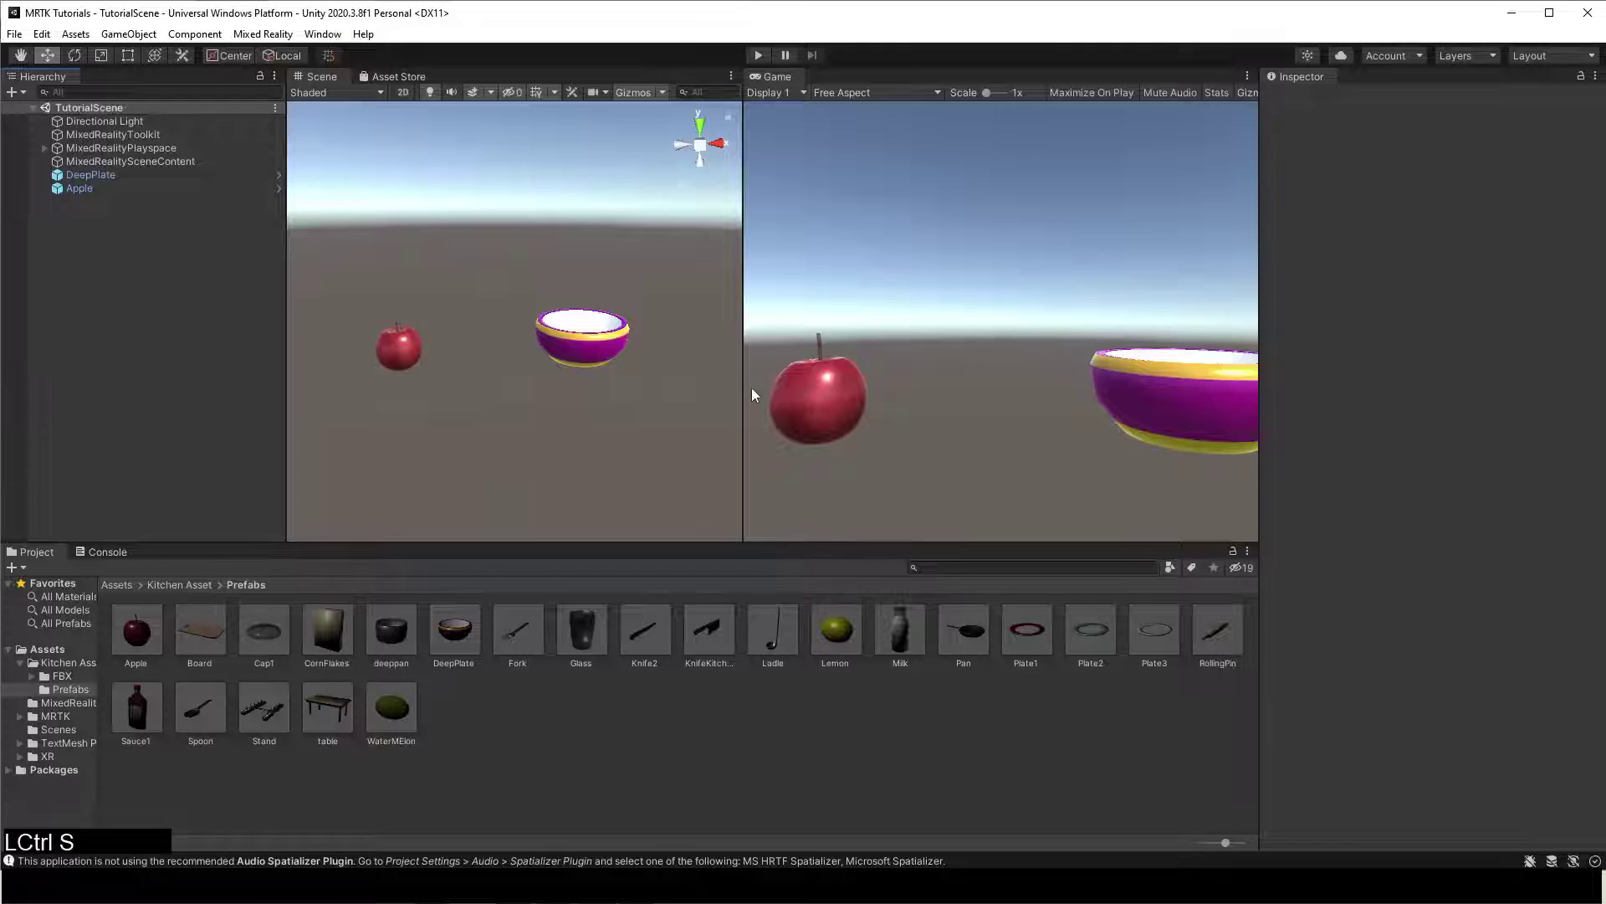
right_click(978, 370)
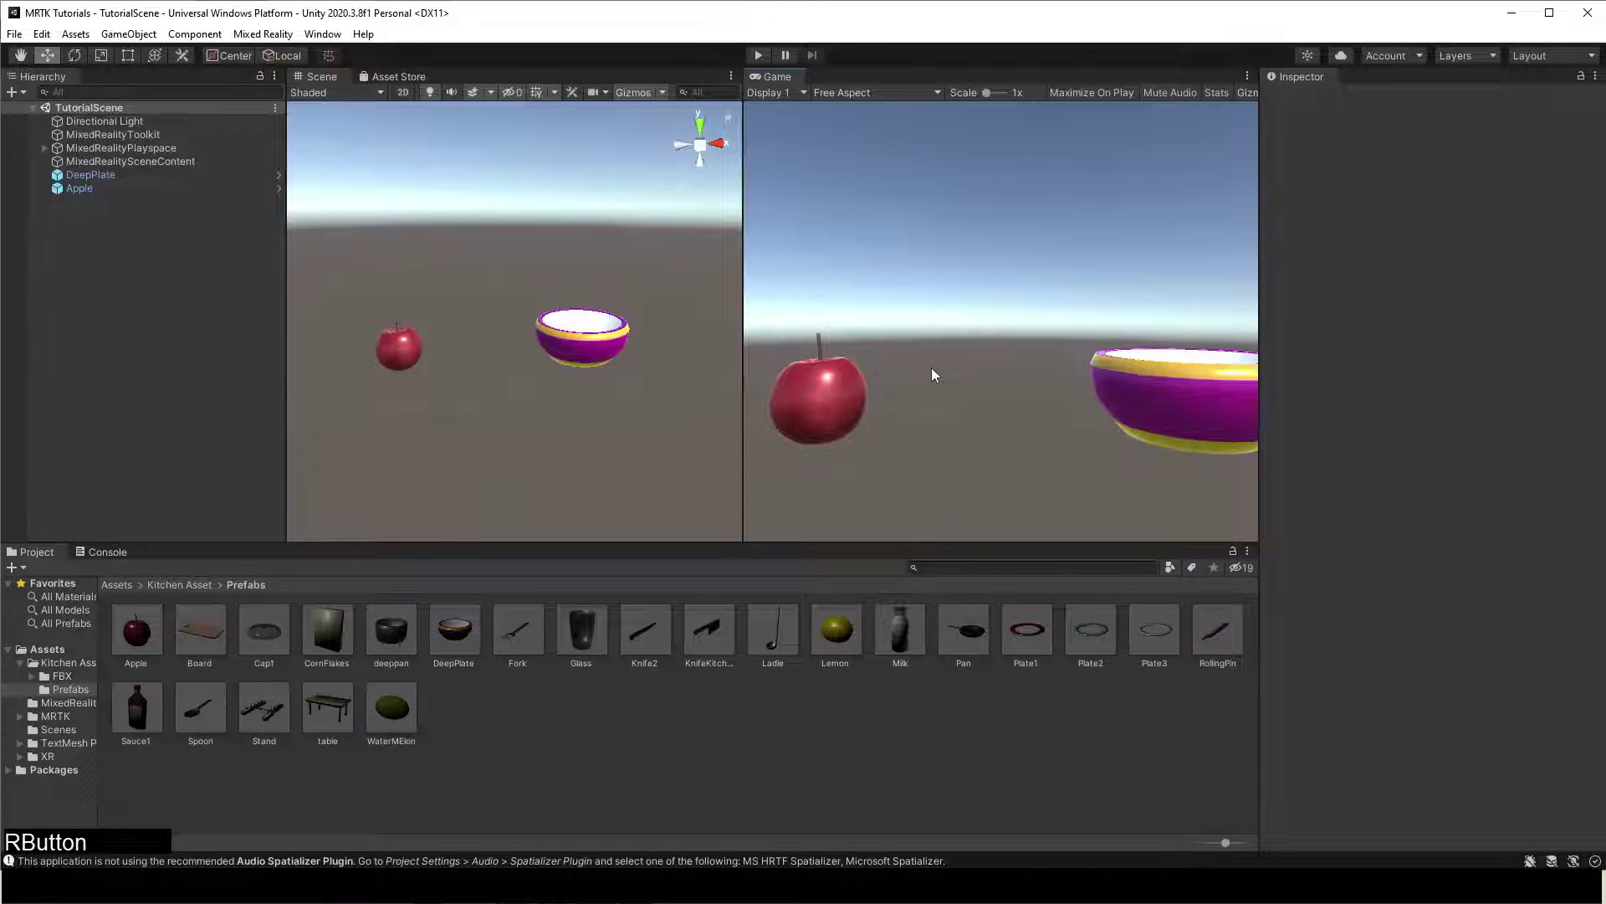
Search 'mrtk hololens 2 unity tutorial assets getting started 2.5.0.1' and download the GitHub package
click(217, 55)
text(mrtk hololens 2 unity tu)
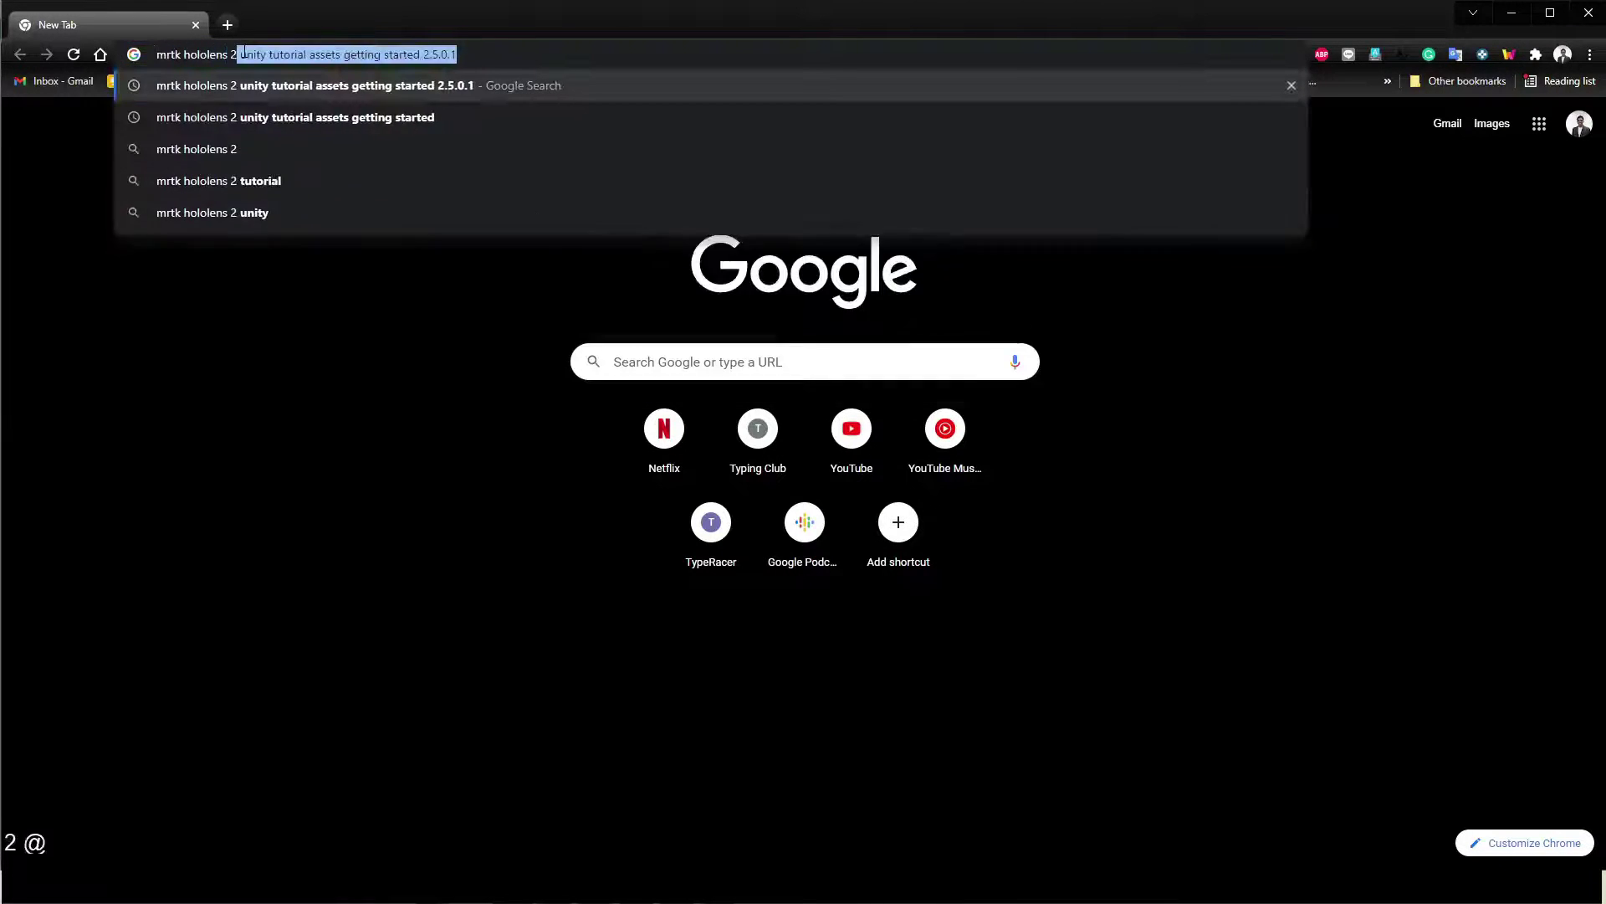
key(BackSpace)
text(torial assets getting started 2.5.0.1)
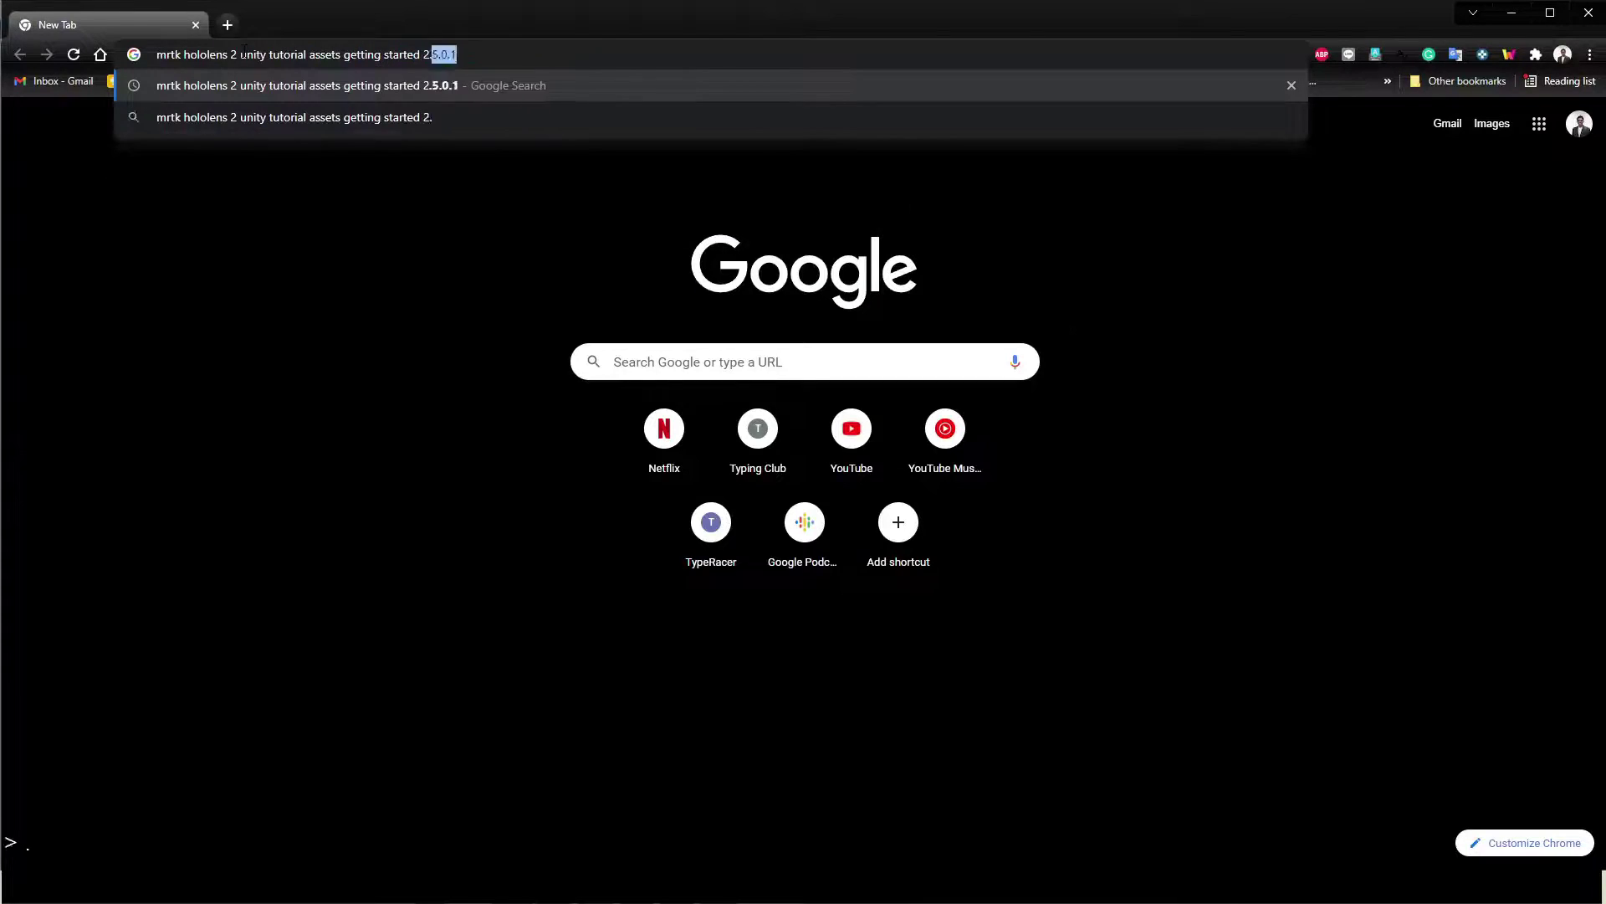
key(Return)
click(293, 256)
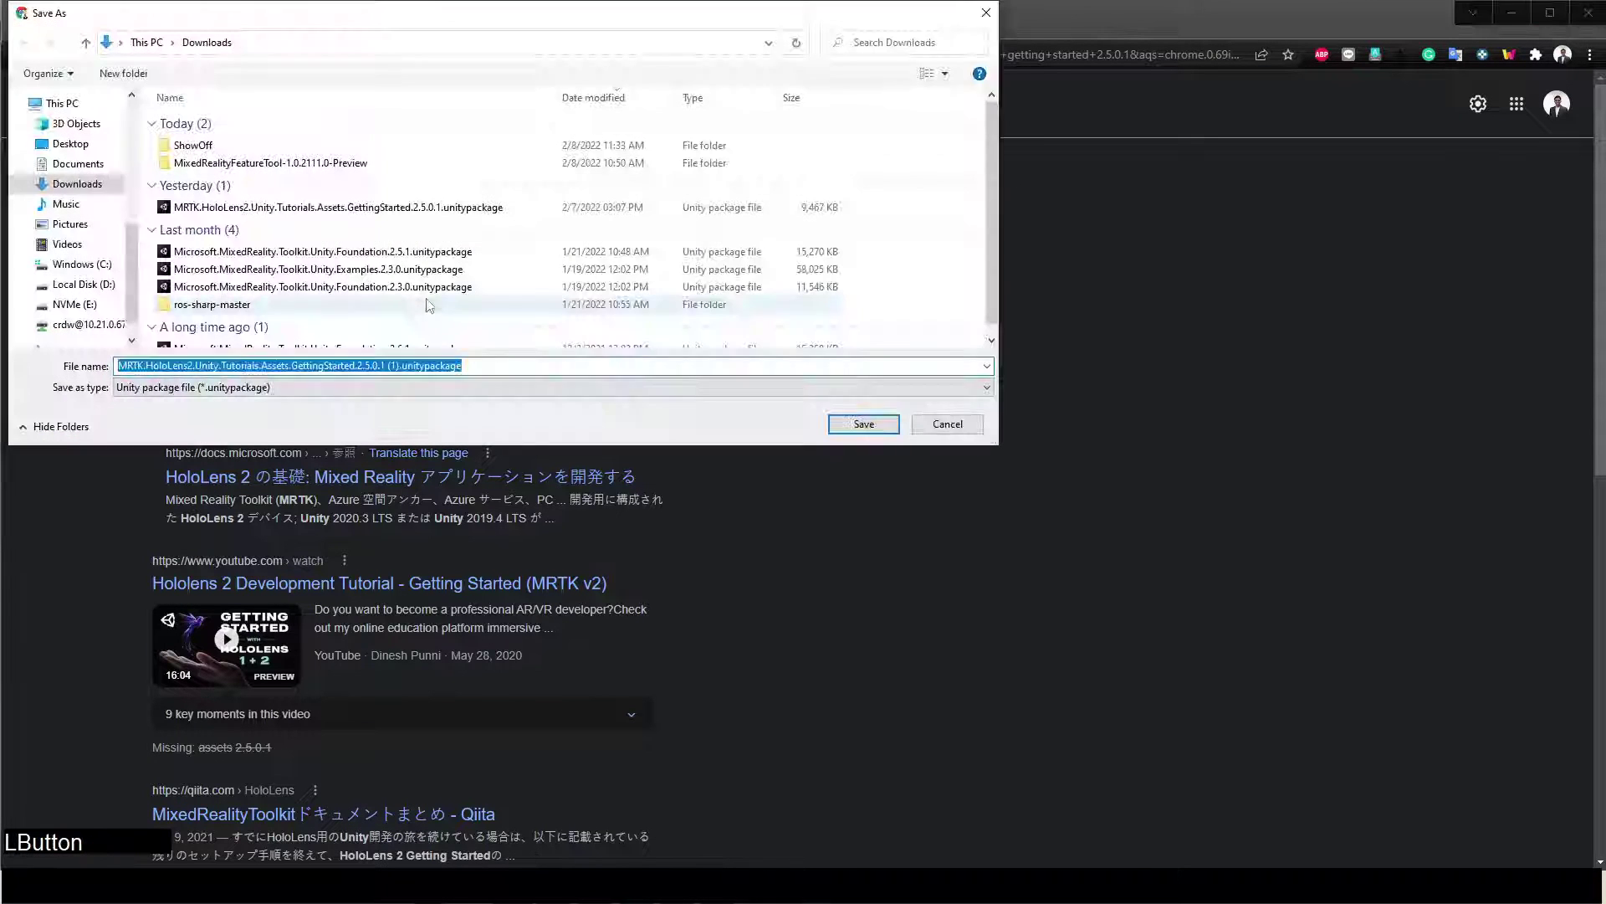
key(Return)
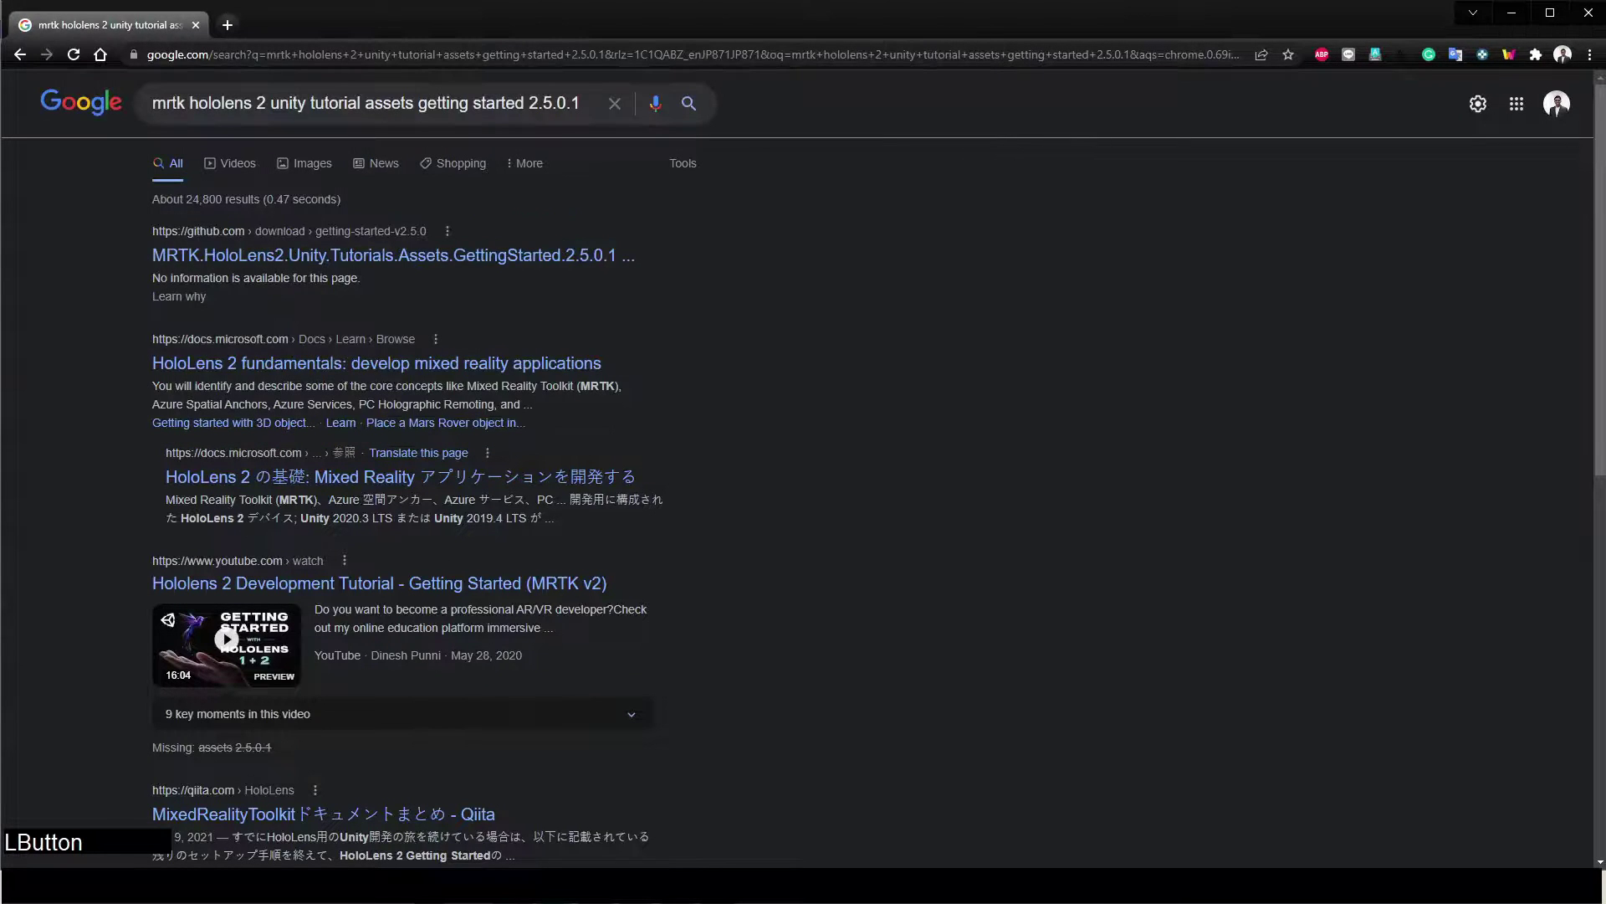
click(604, 862)
Import MRTK.HoloLens2.Unity.Tutorials.Assets.GettingStarted.2.5.0.1.unitypackage from Downloads as a custom package
right_click(33, 648)
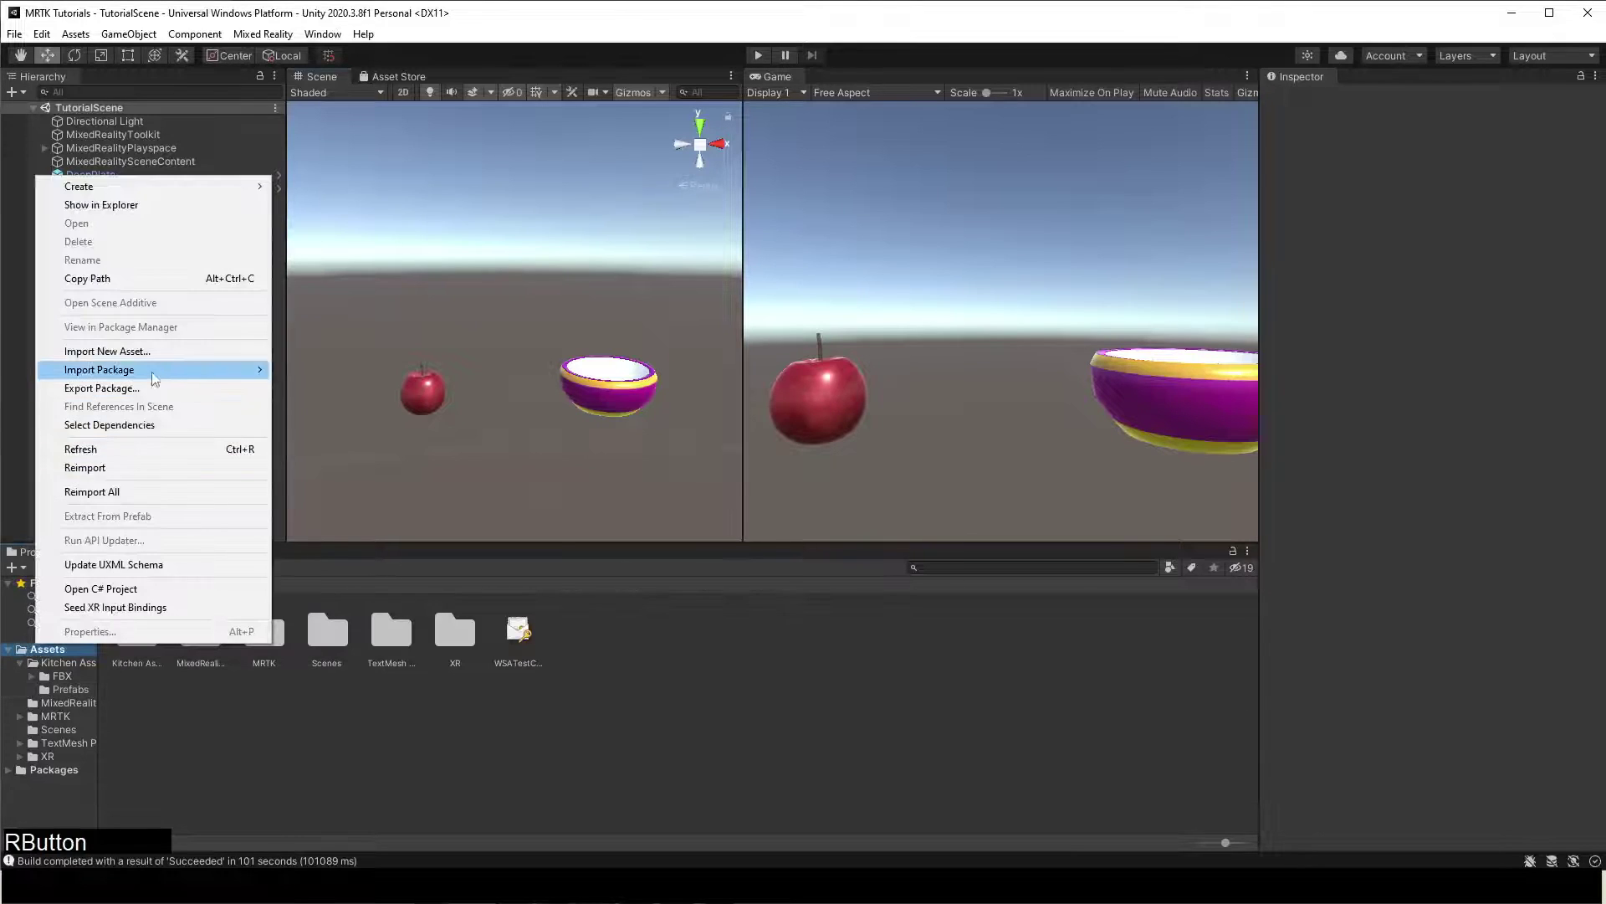
mouse_move(153, 371)
click(334, 371)
click(206, 307)
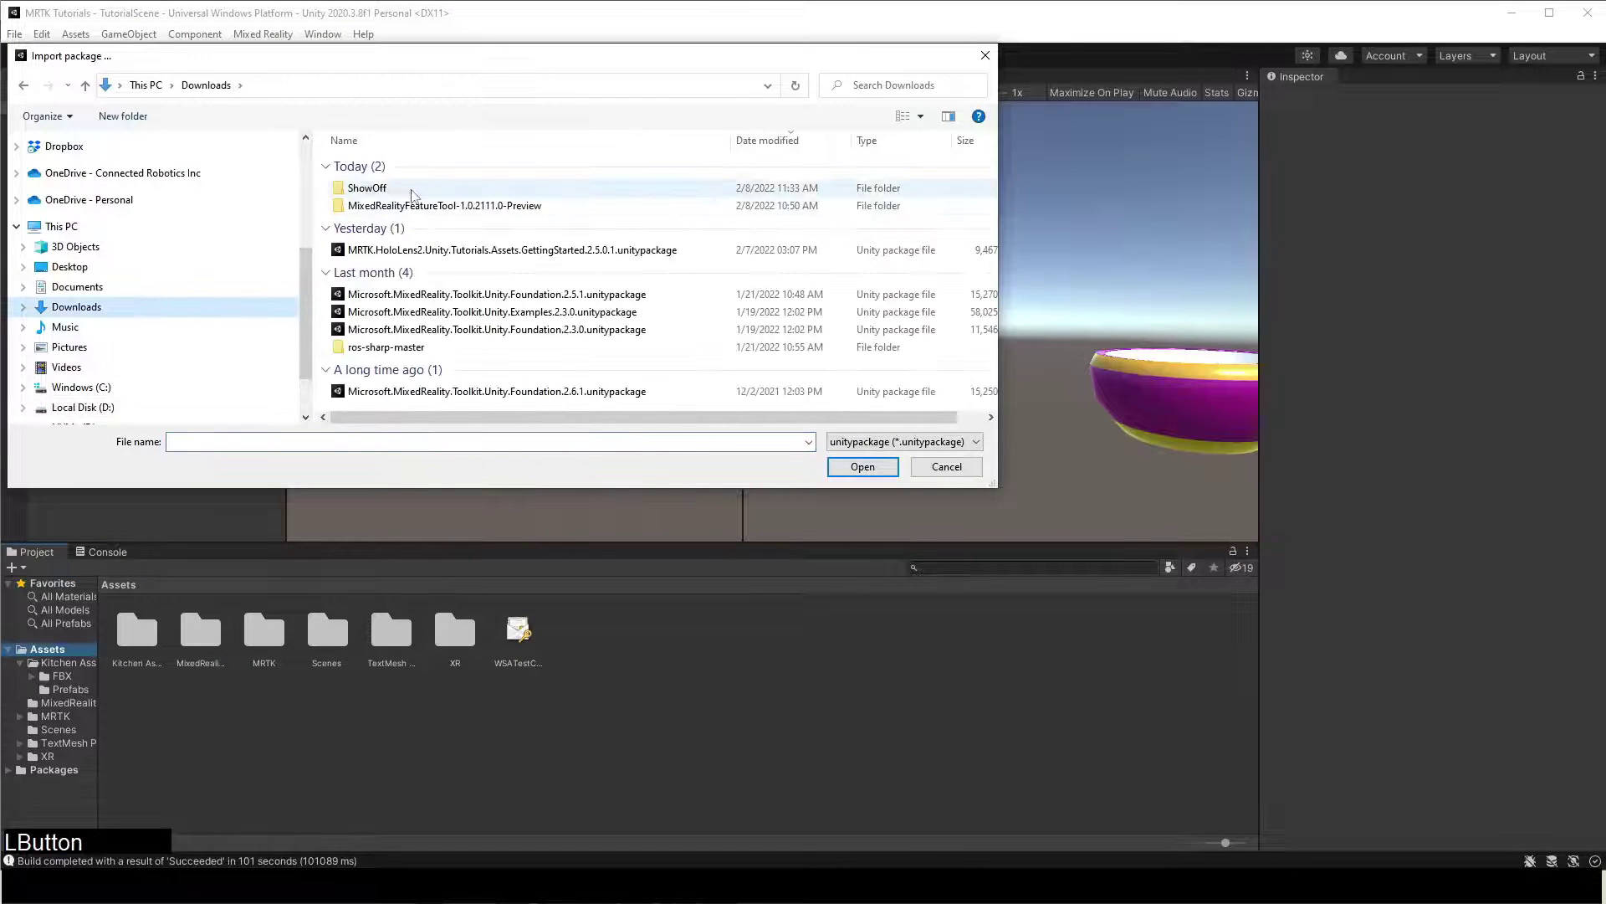
click(413, 255)
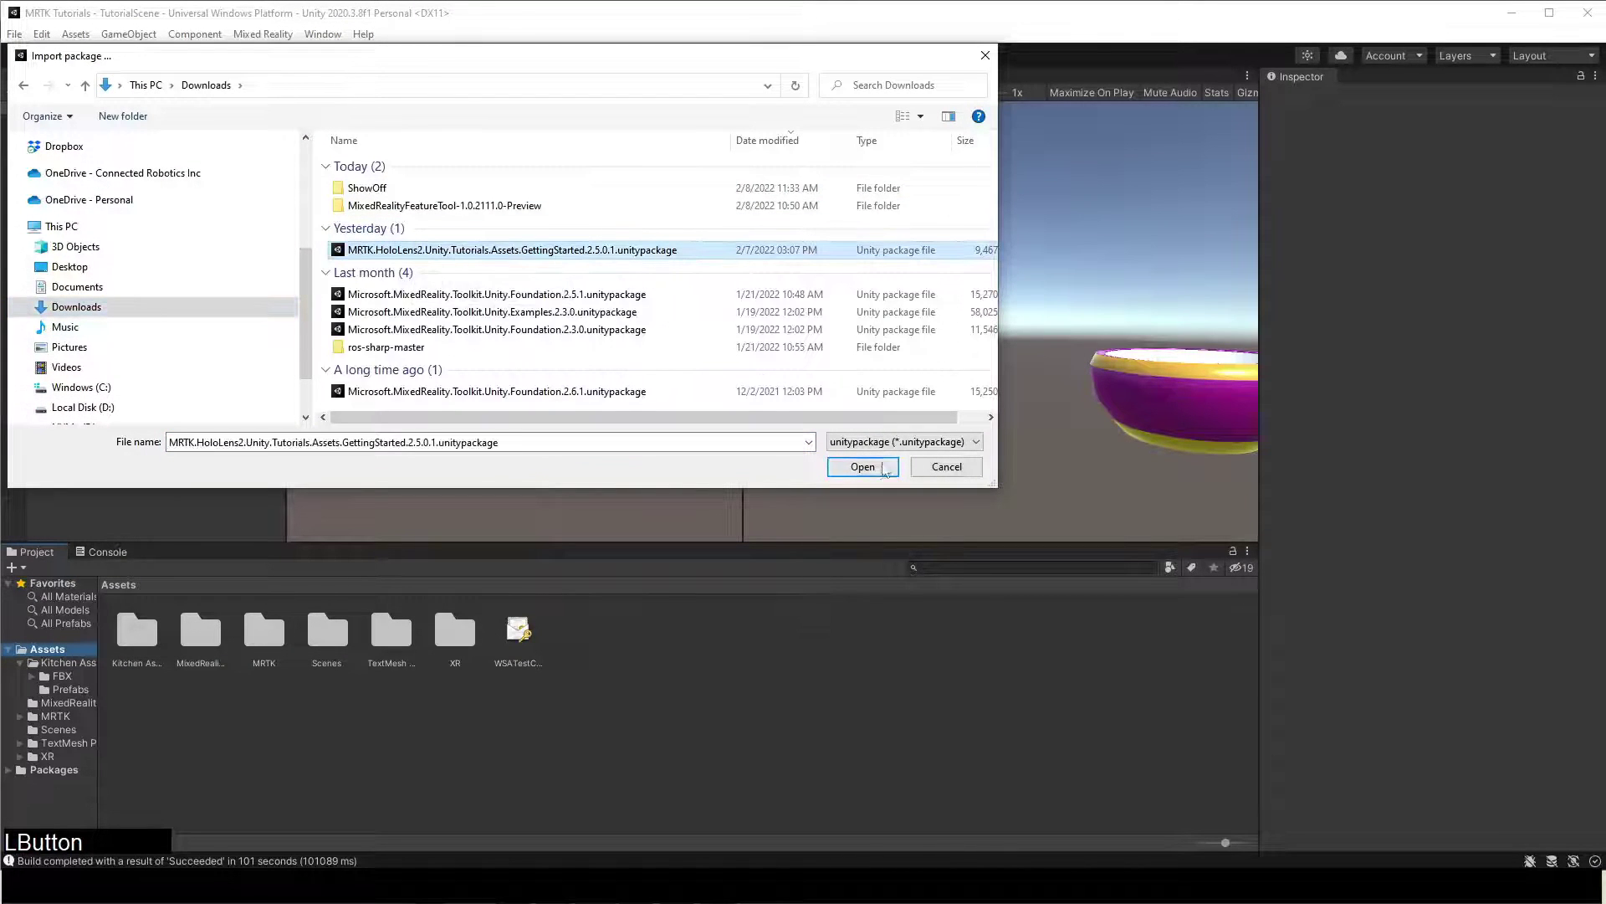
click(863, 466)
click(1096, 849)
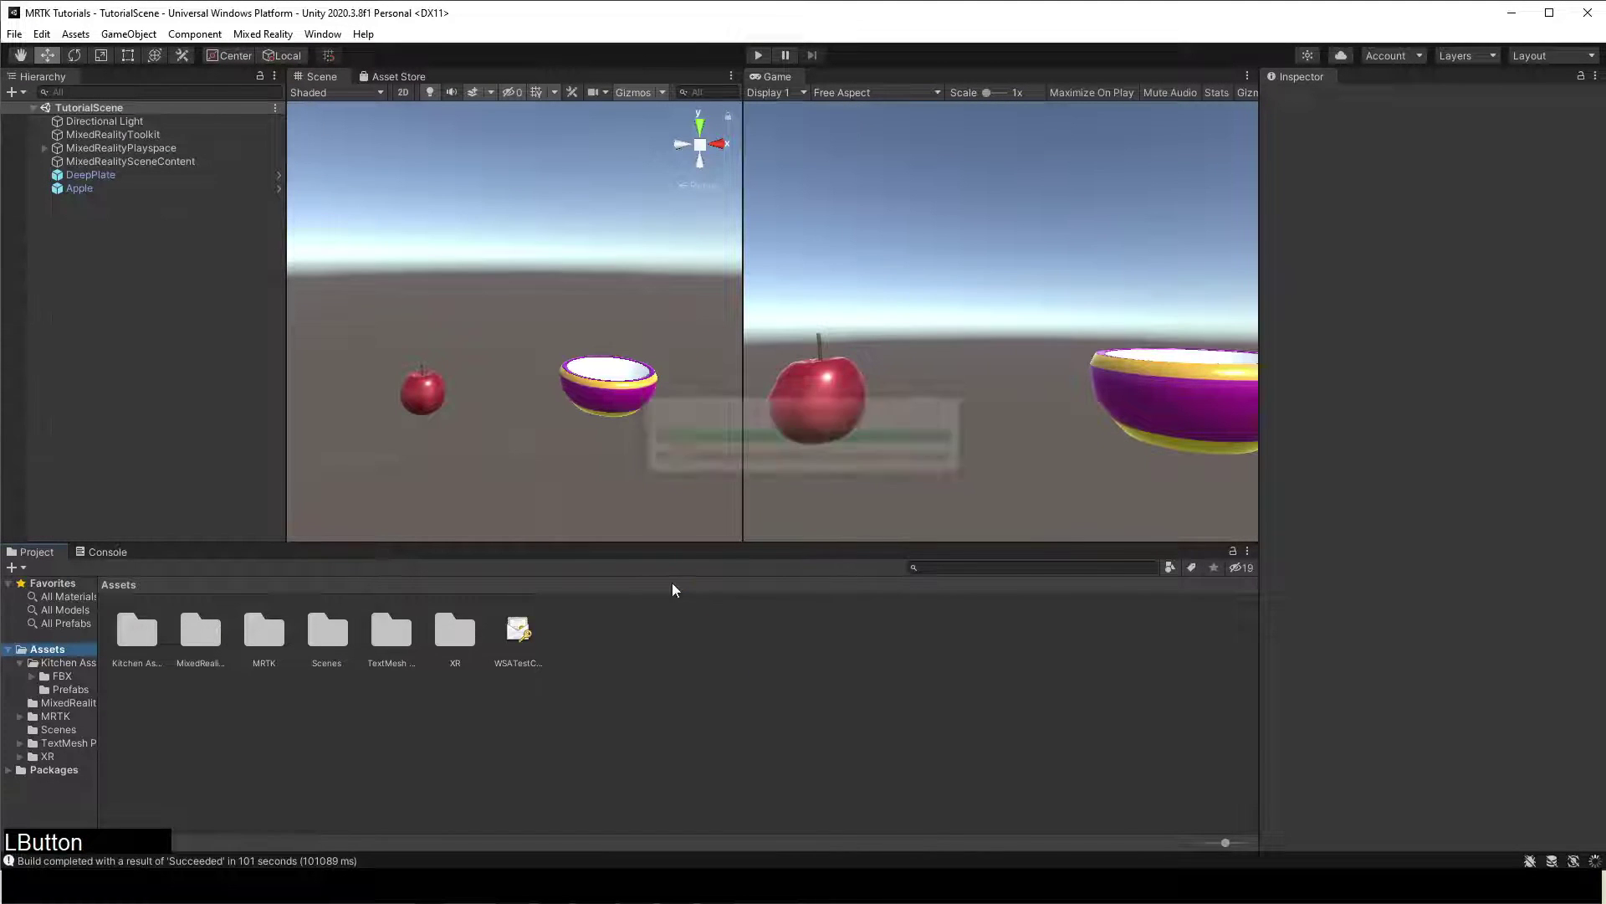
Add the Chevron prefab from the MRTK.Tutorials.GettingStarted Prefabs folder to the scene
click(51, 730)
drag(99, 728, 261, 728)
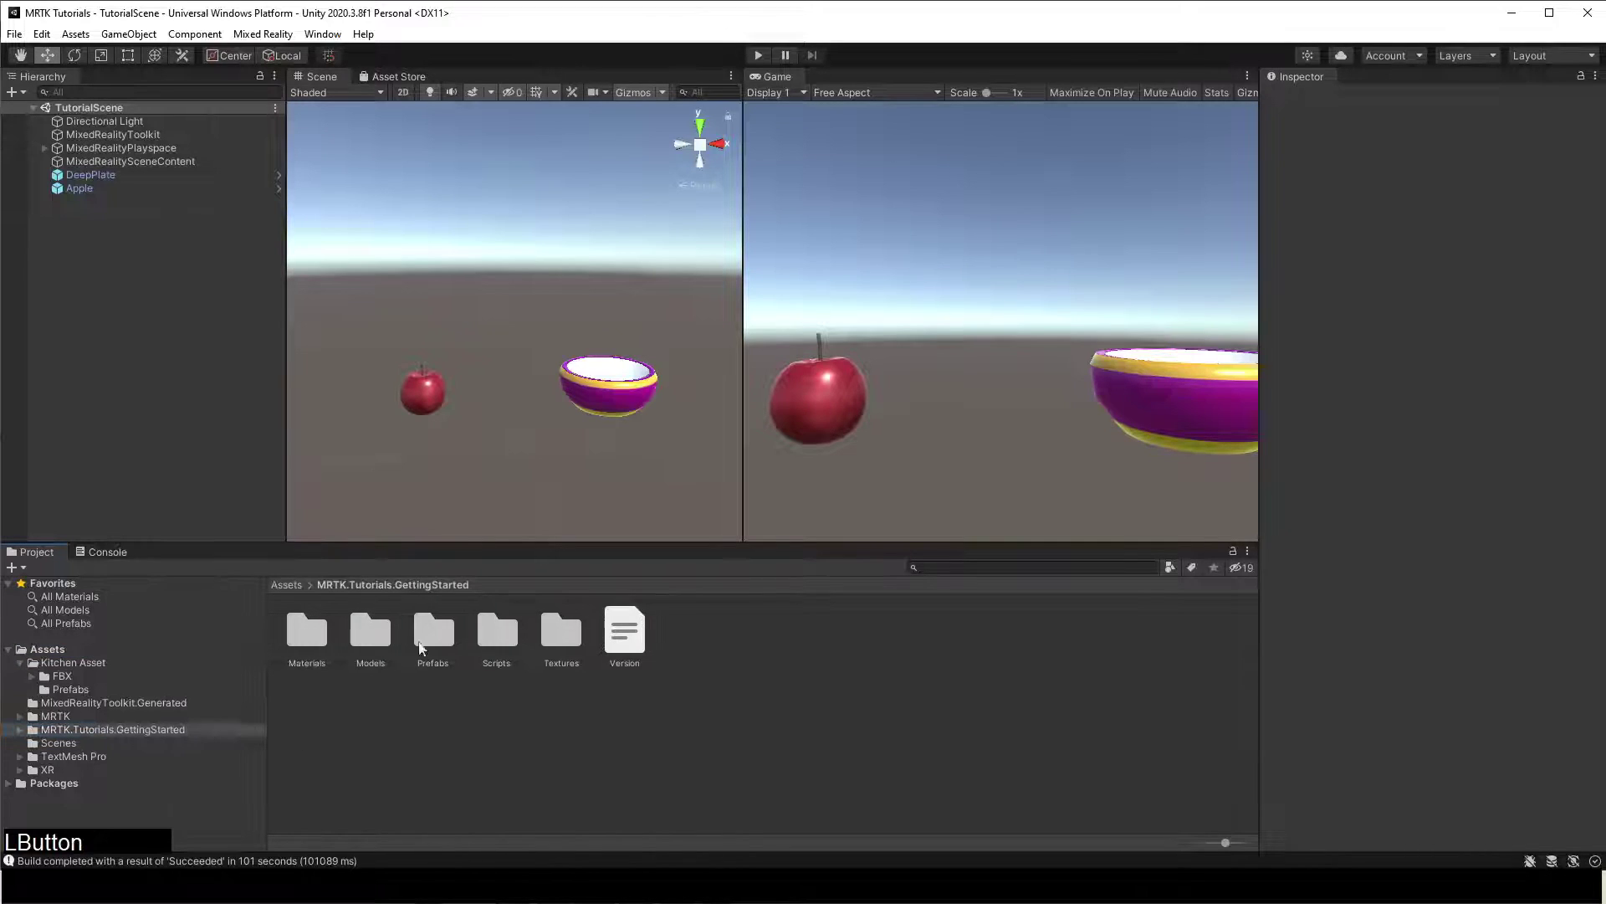
double_click(431, 636)
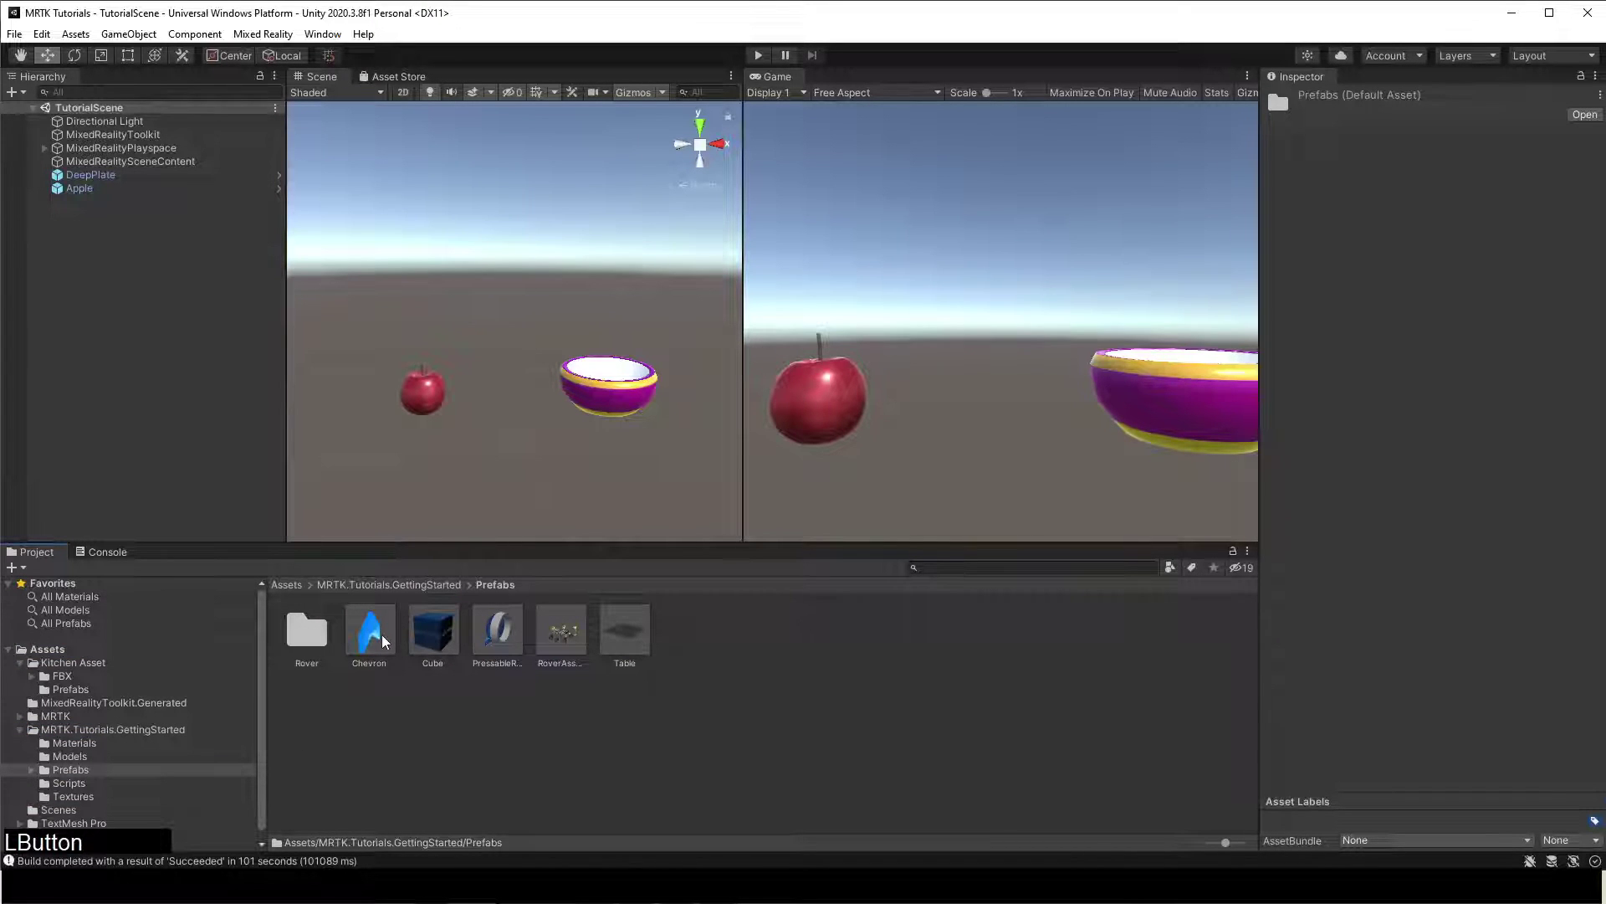
drag(383, 642, 145, 299)
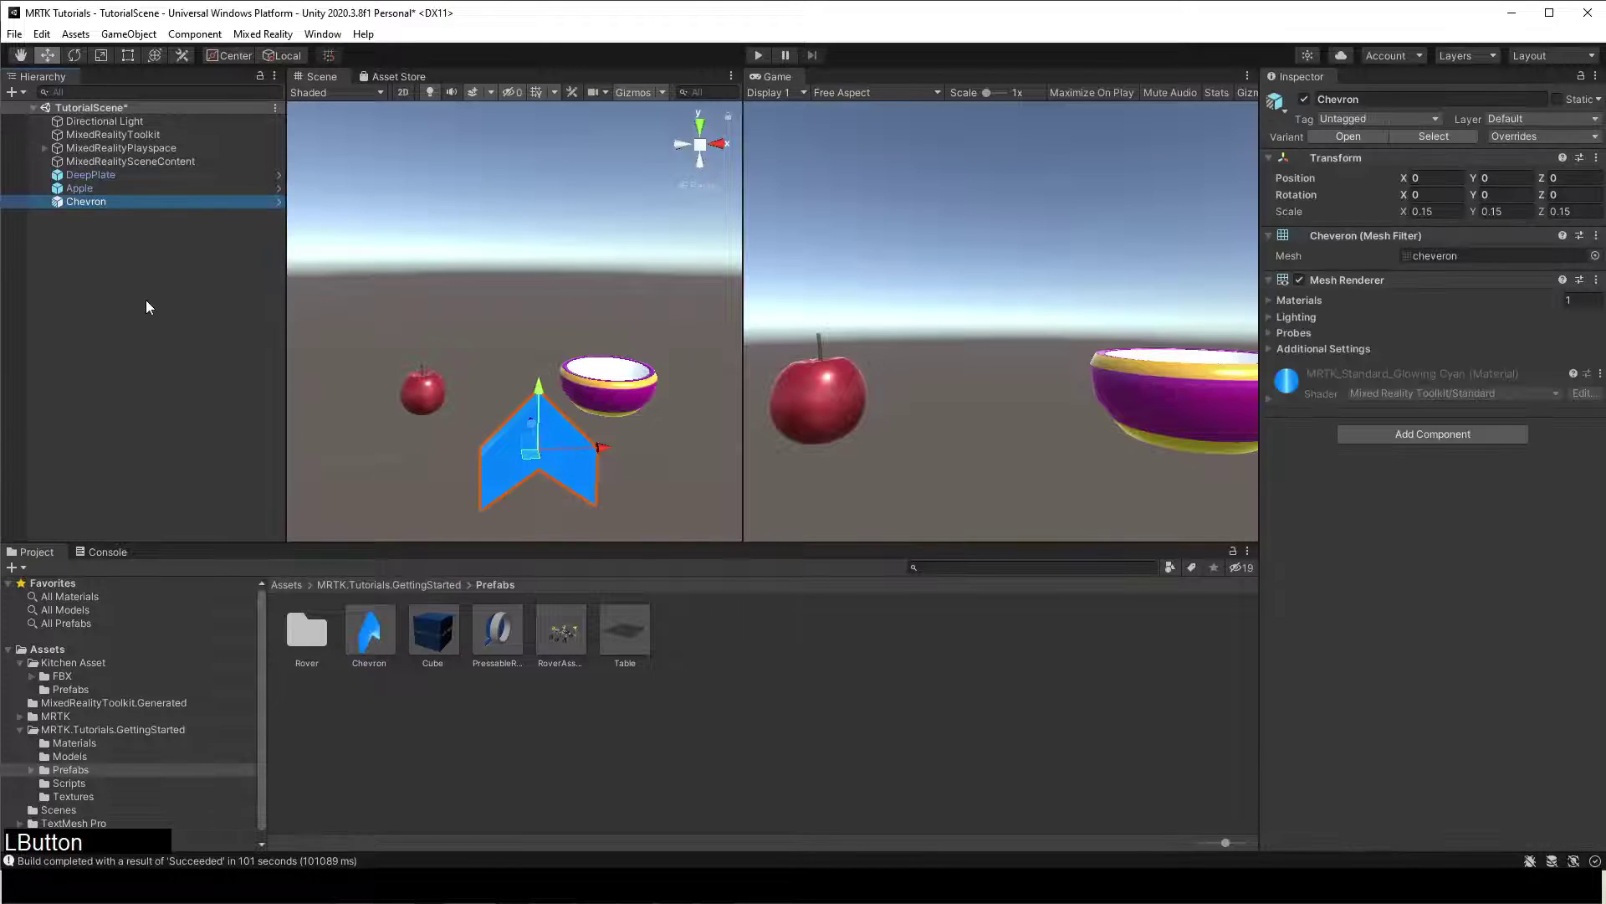
Copy the Apple's position onto the Chevron and raise it above the apple
click(107, 186)
click(1307, 178)
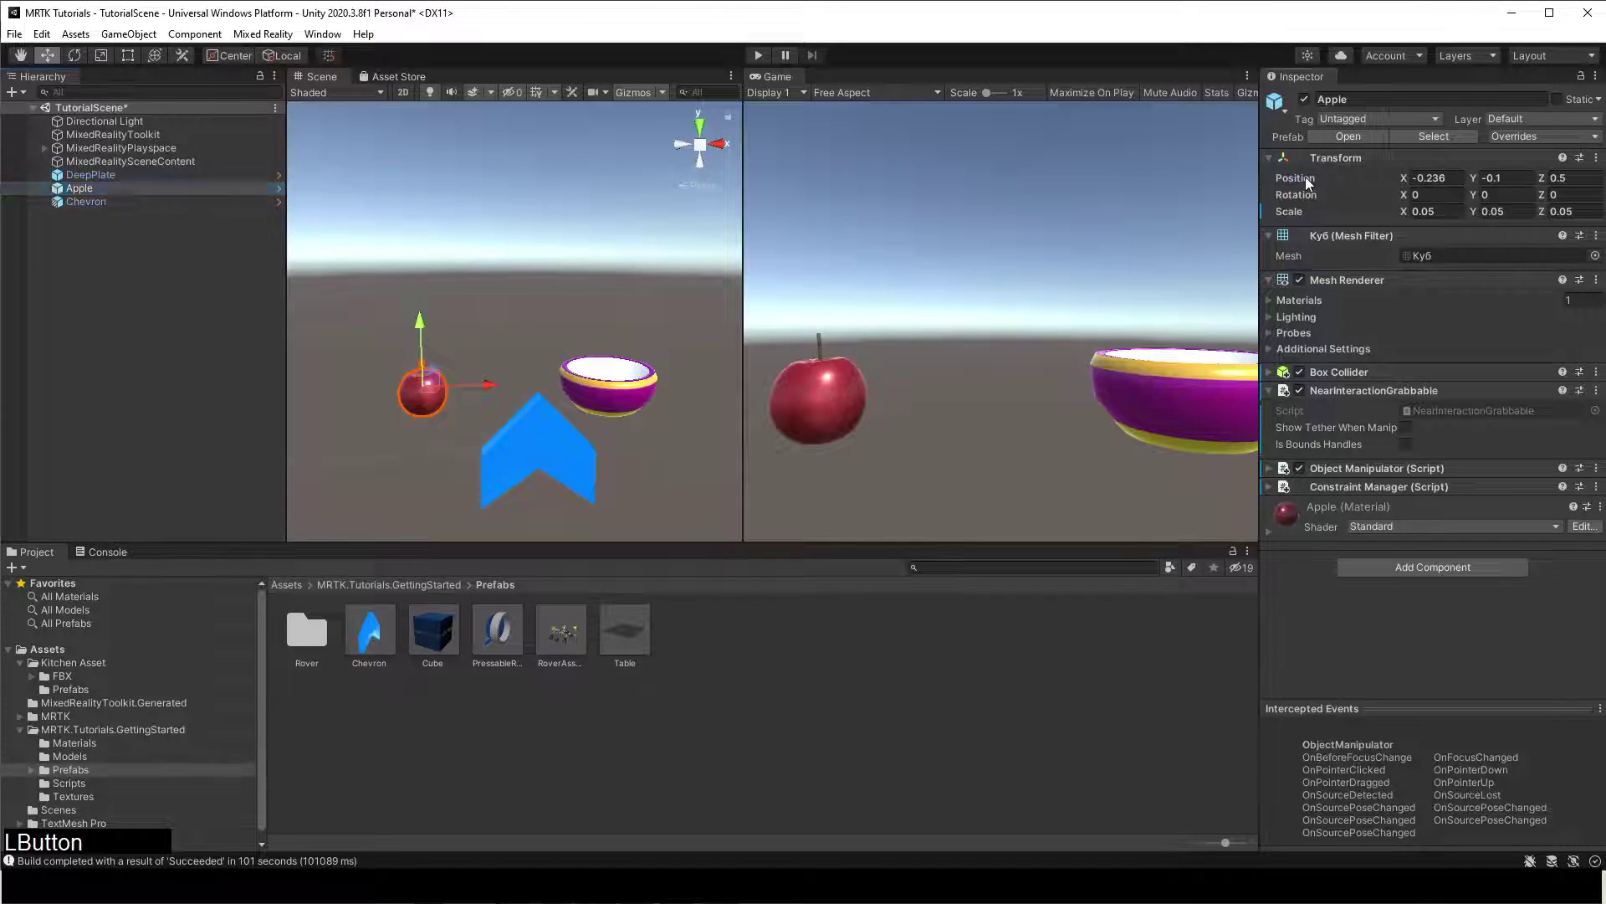
right_click(1307, 178)
click(1338, 229)
click(102, 201)
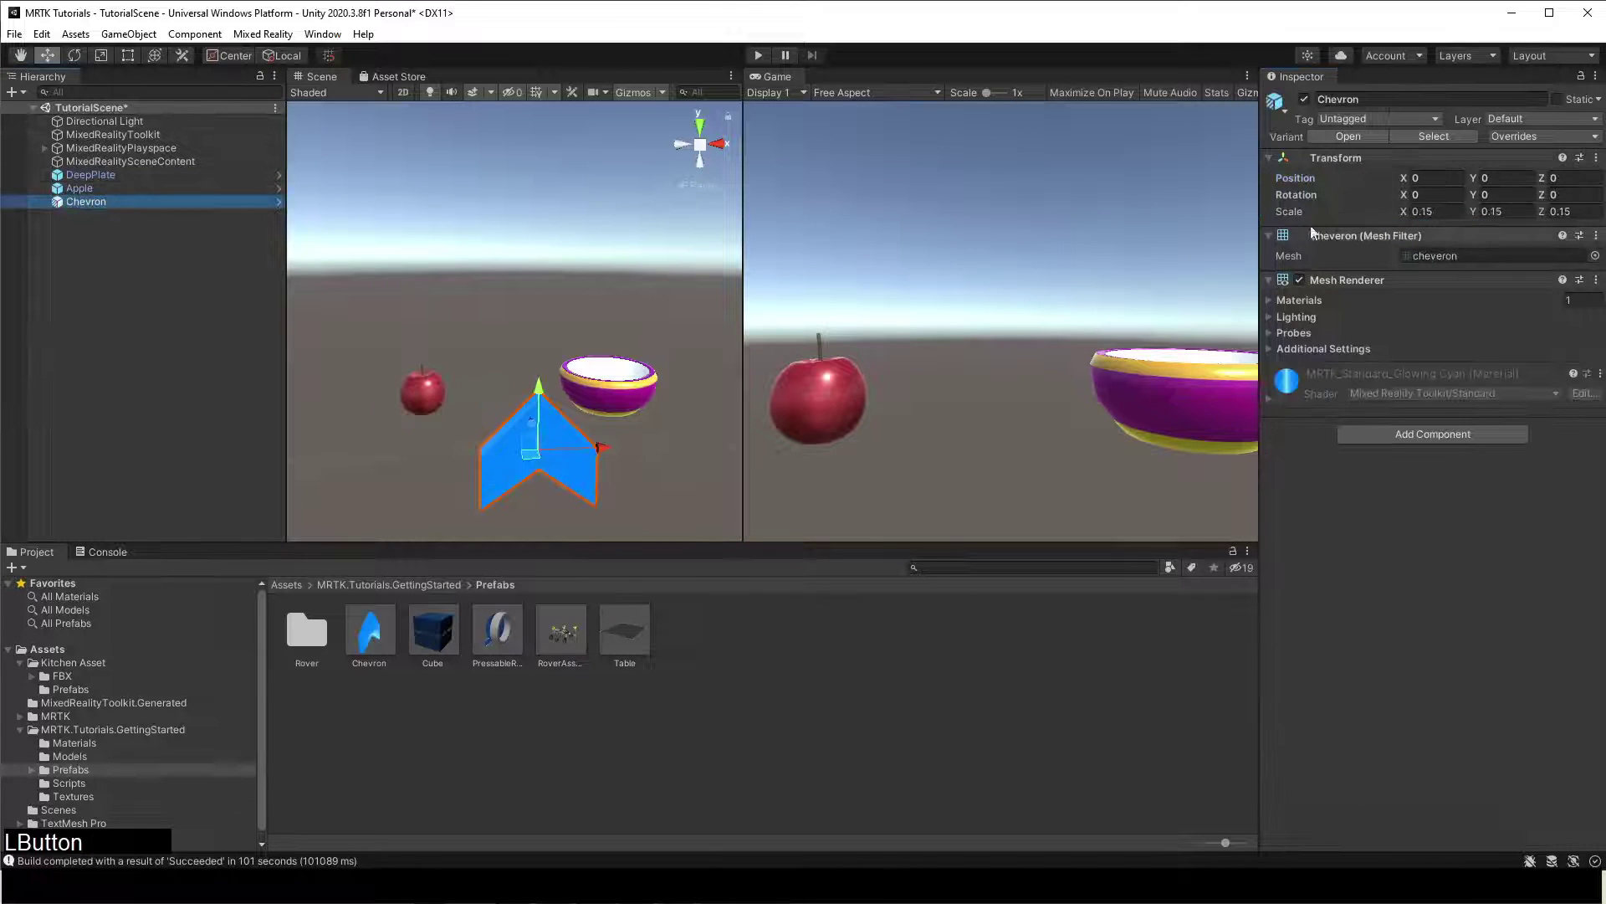
right_click(1308, 178)
click(1350, 270)
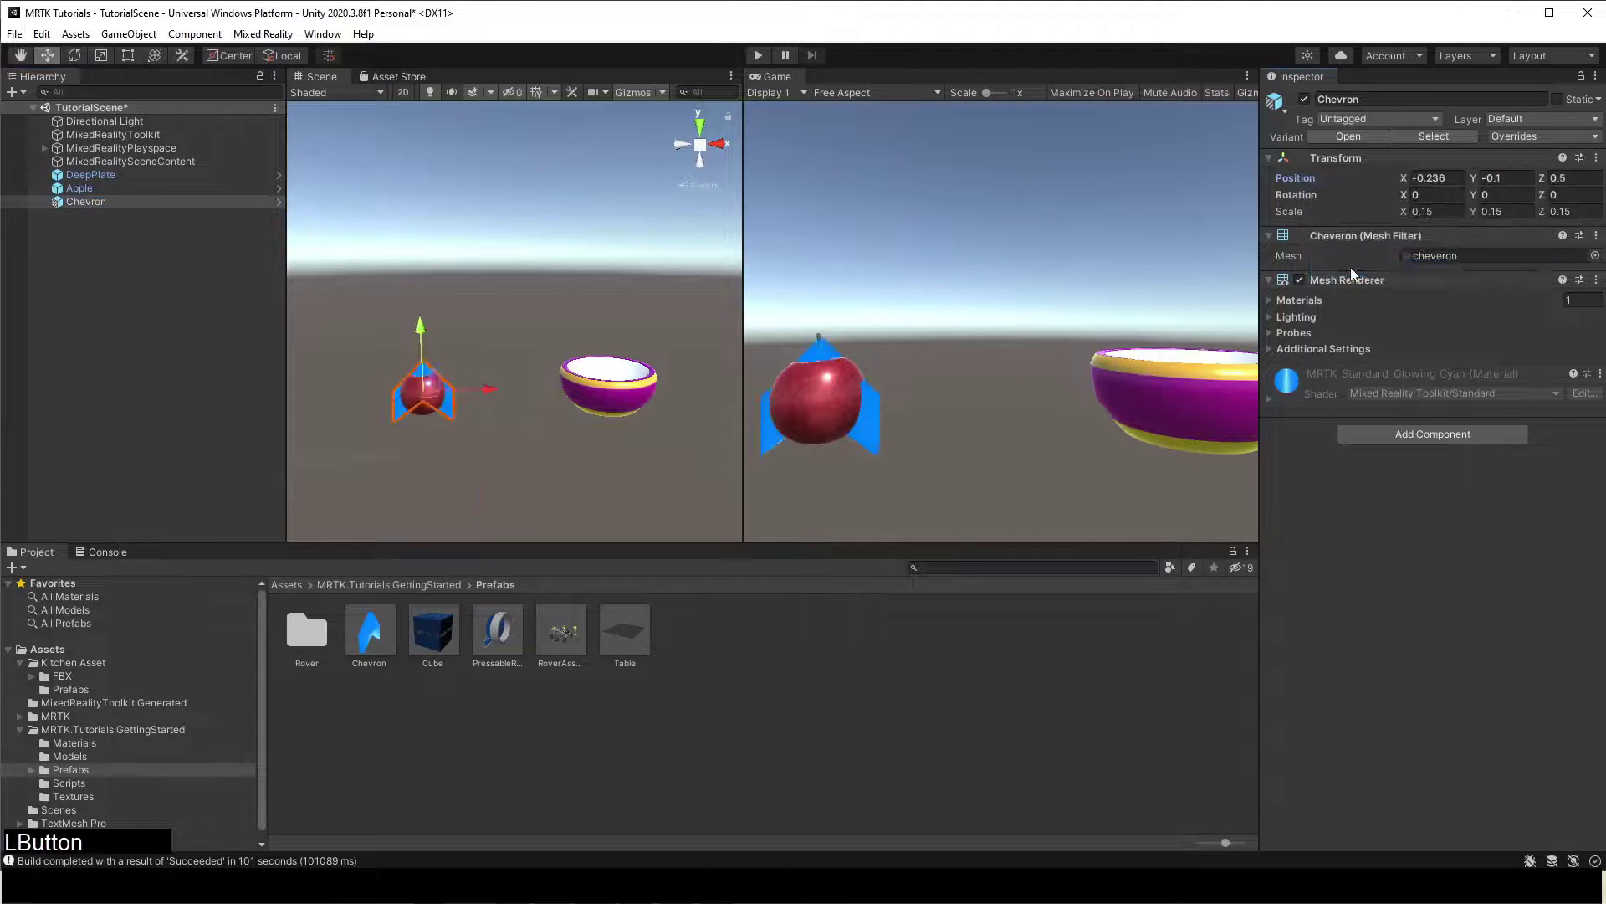
key(Return)
drag(421, 330, 421, 268)
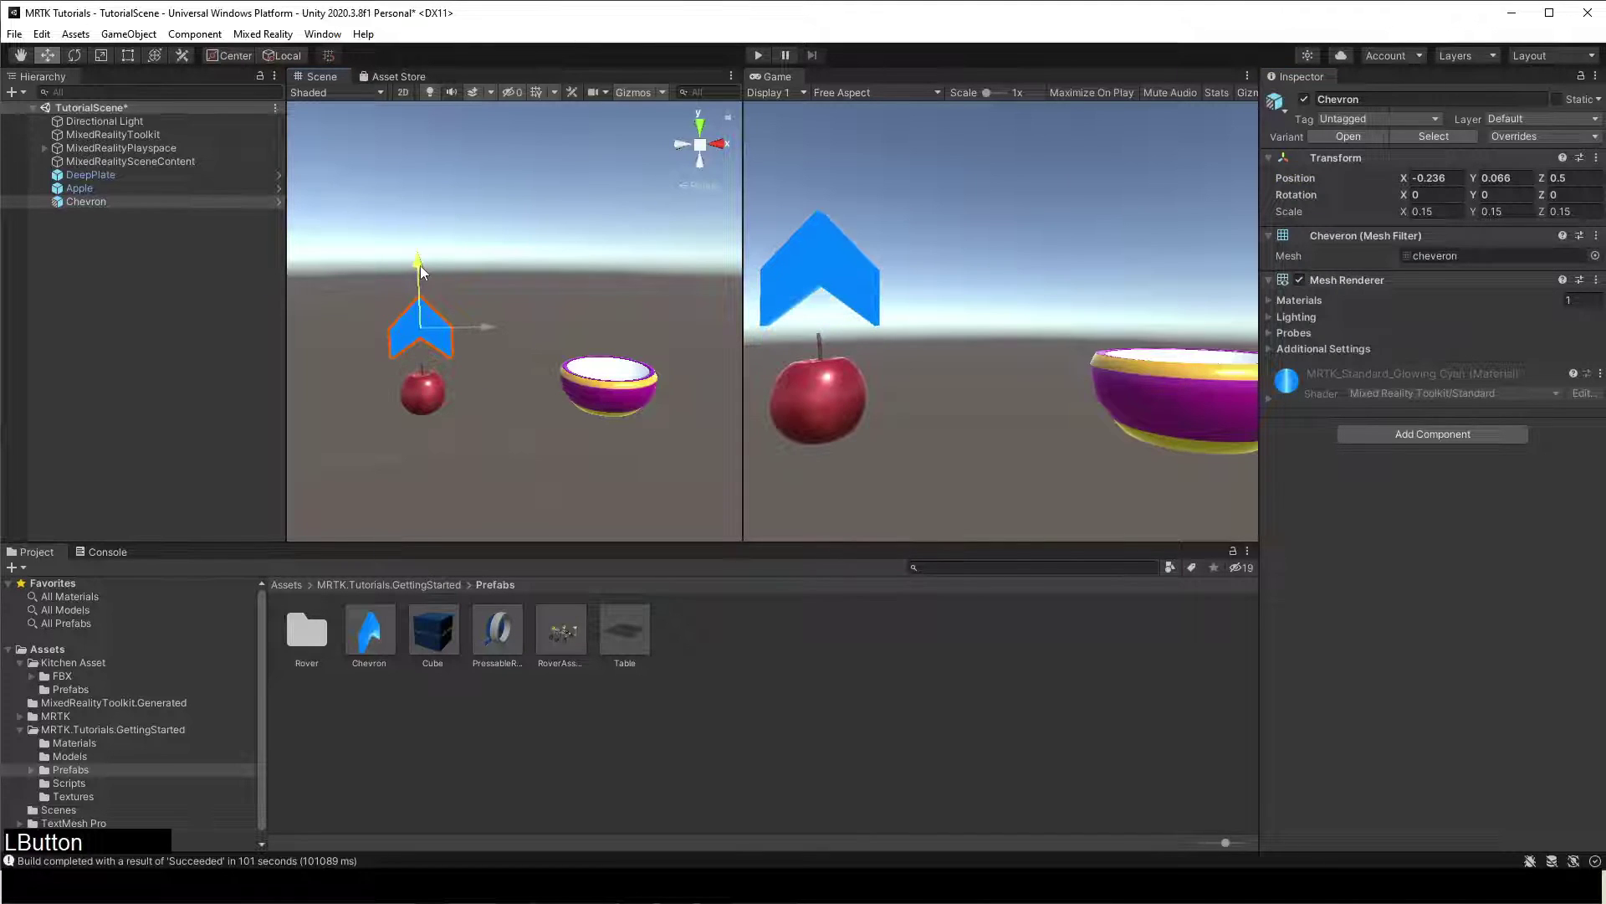
Rename the Chevron object to AppleIndicator
click(185, 268)
key(ctrl+z)
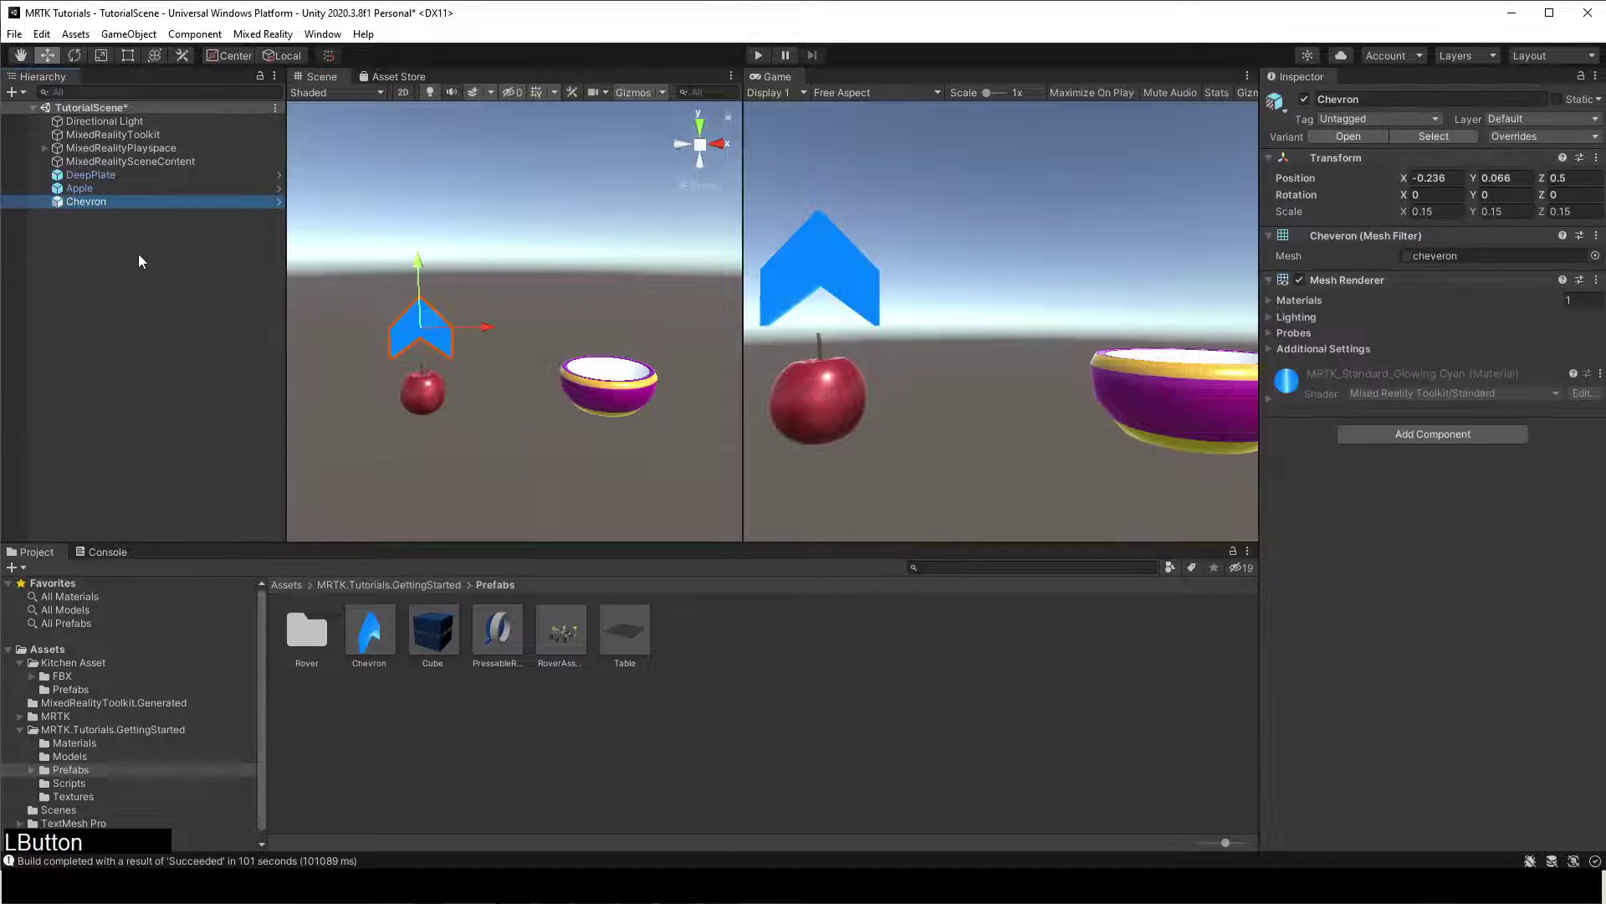
text(AppleIndicator)
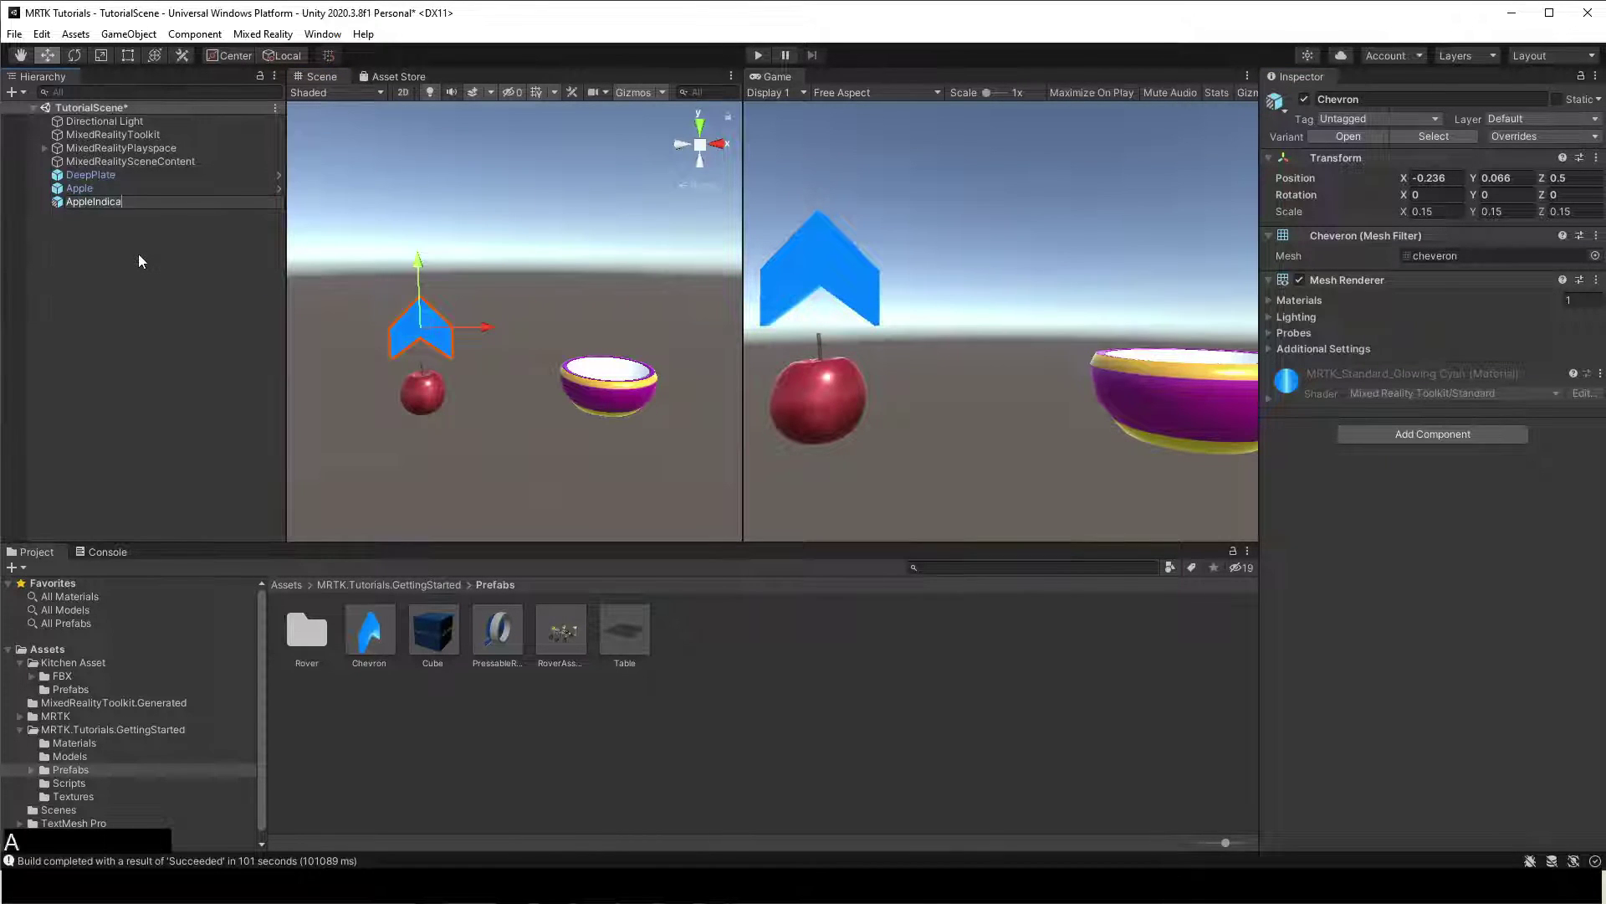
key(Return)
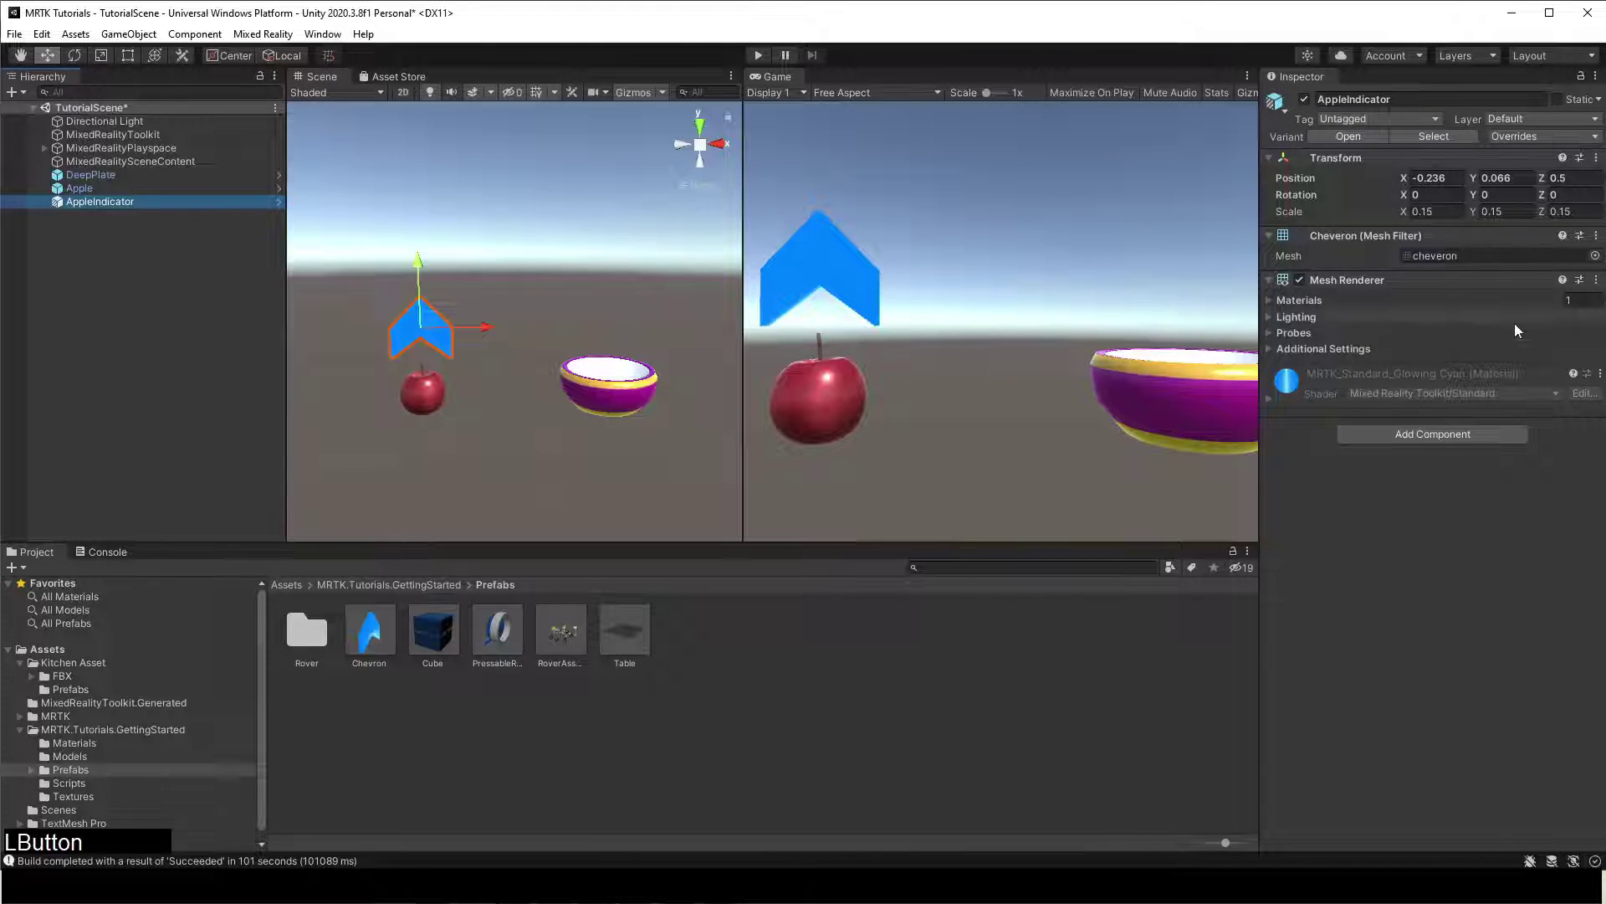
Add a DirectionalIndicator component to AppleIndicator
click(1392, 433)
text(direc)
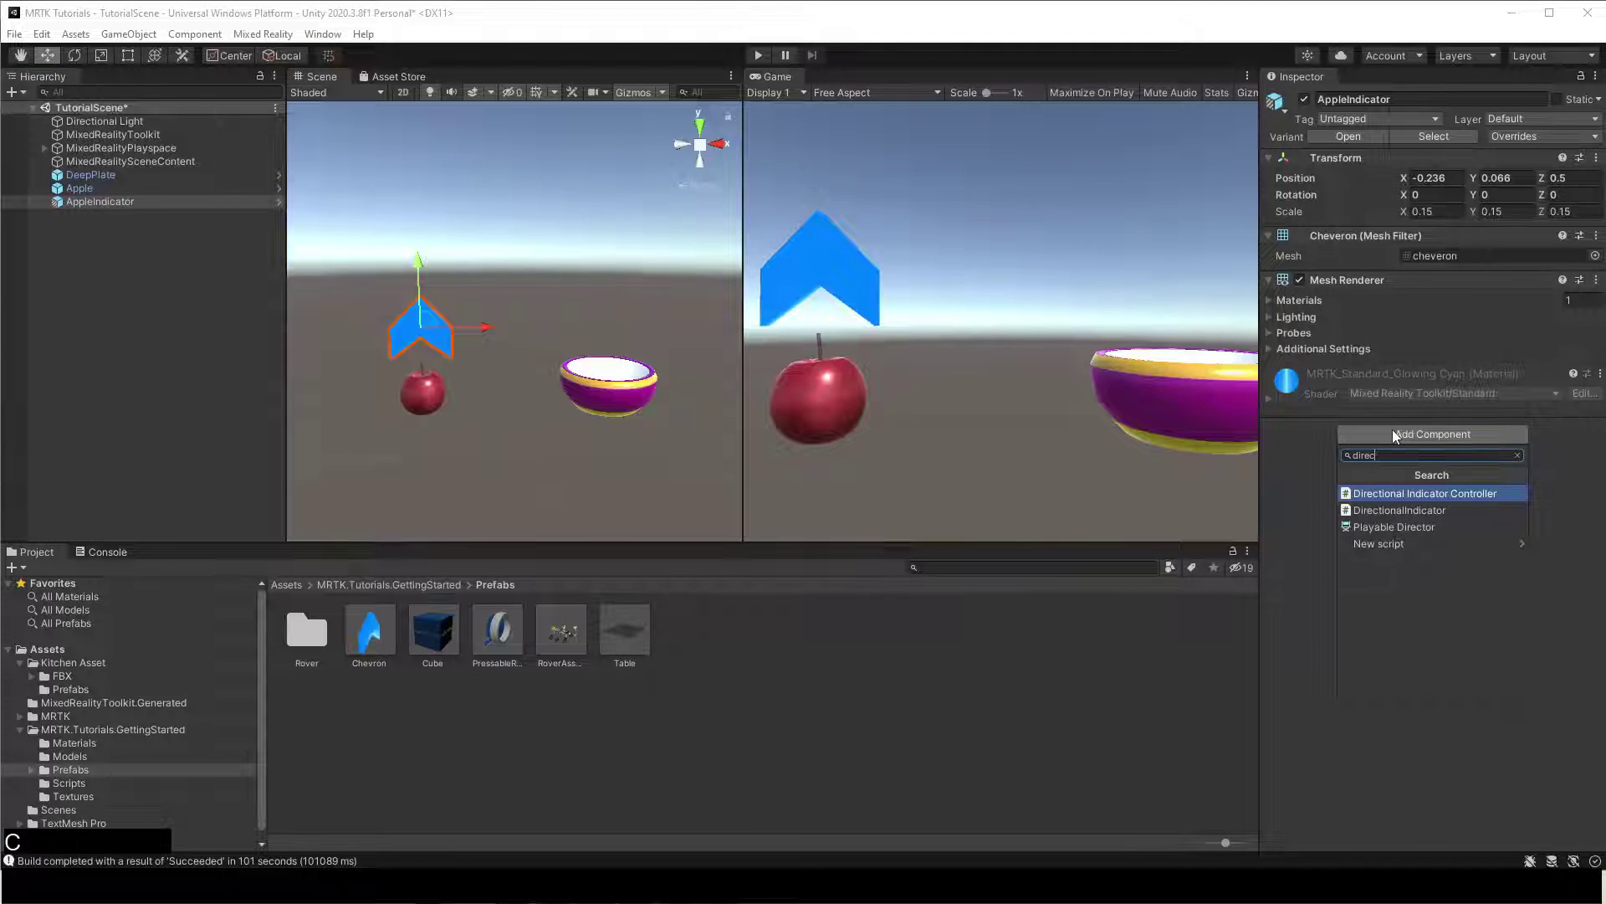
key(Down)
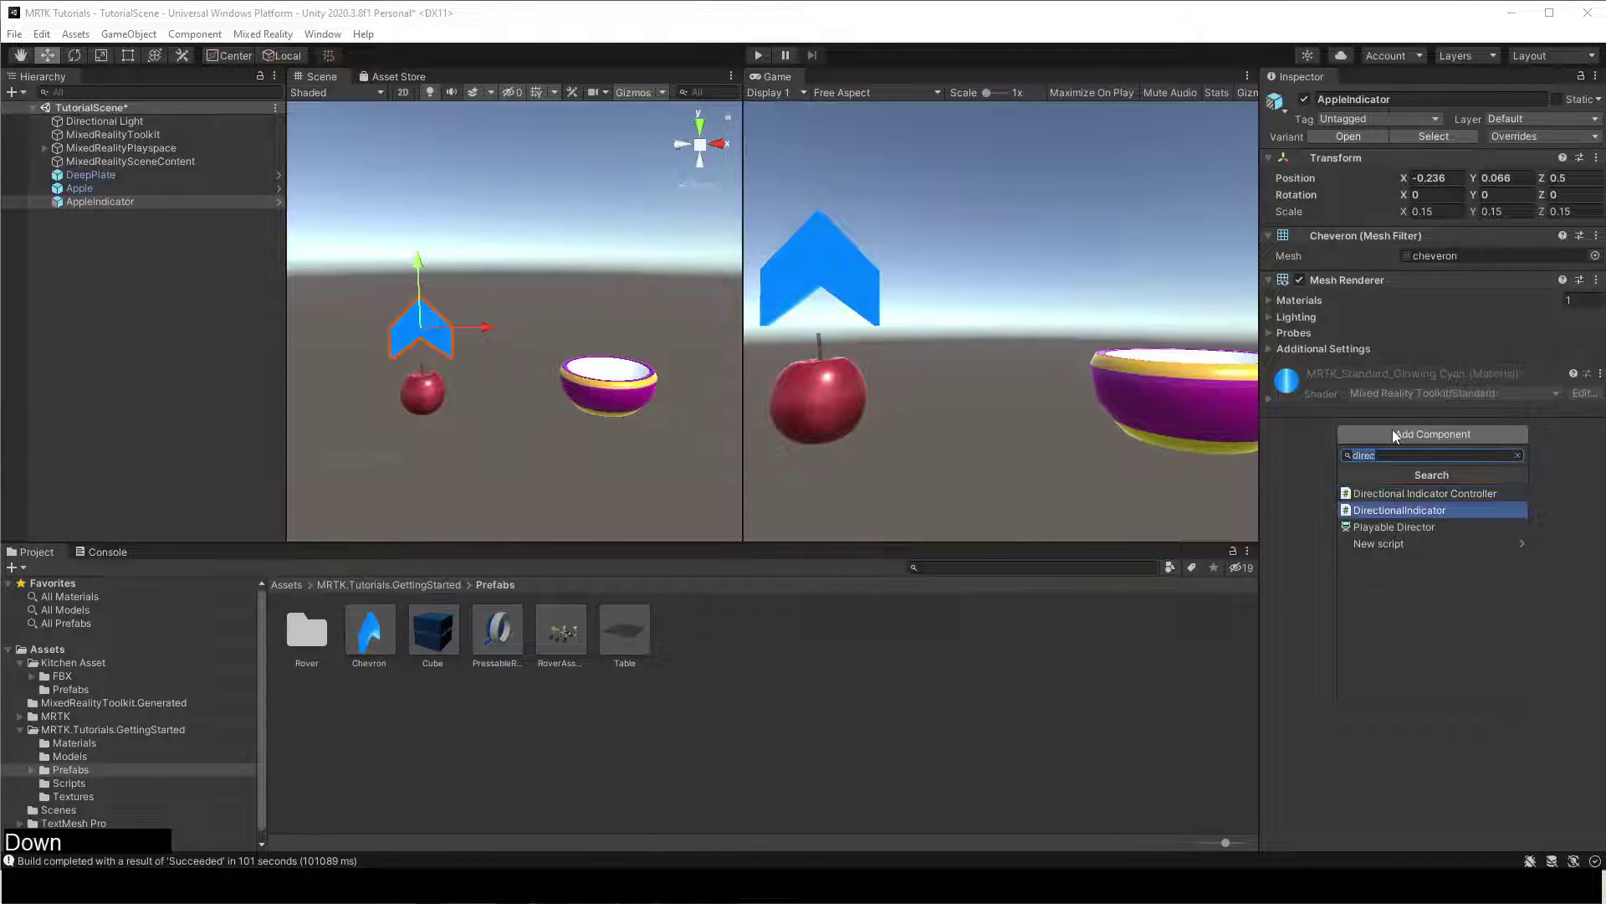
key(Return)
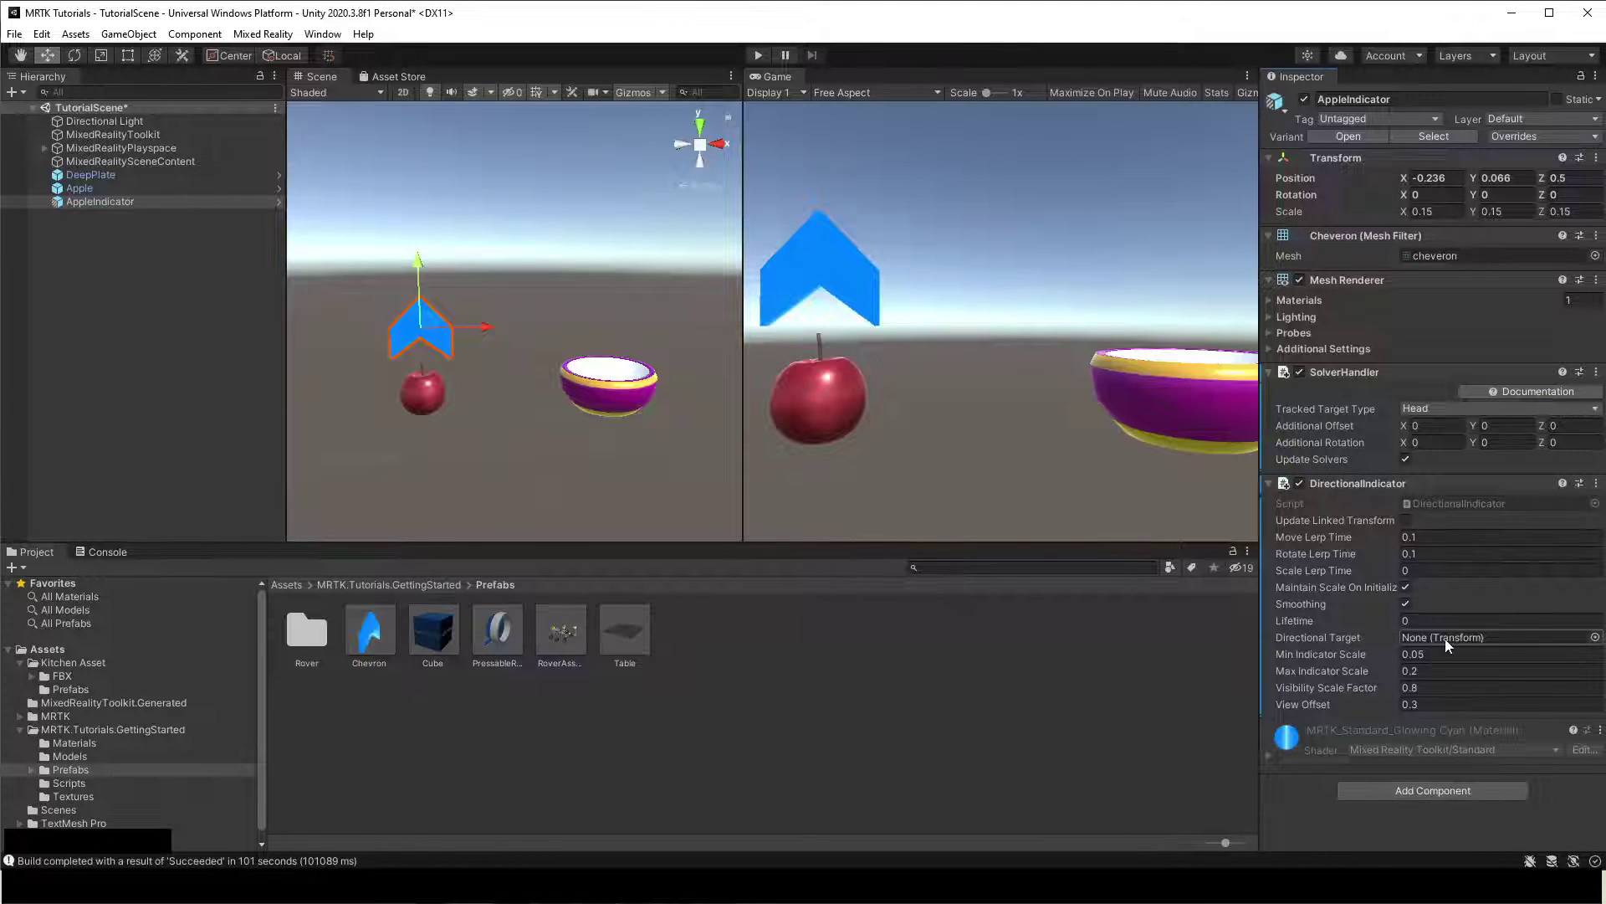
Set the Apple as the Directional Target and the View Offset to 0.2
click(87, 188)
click(84, 202)
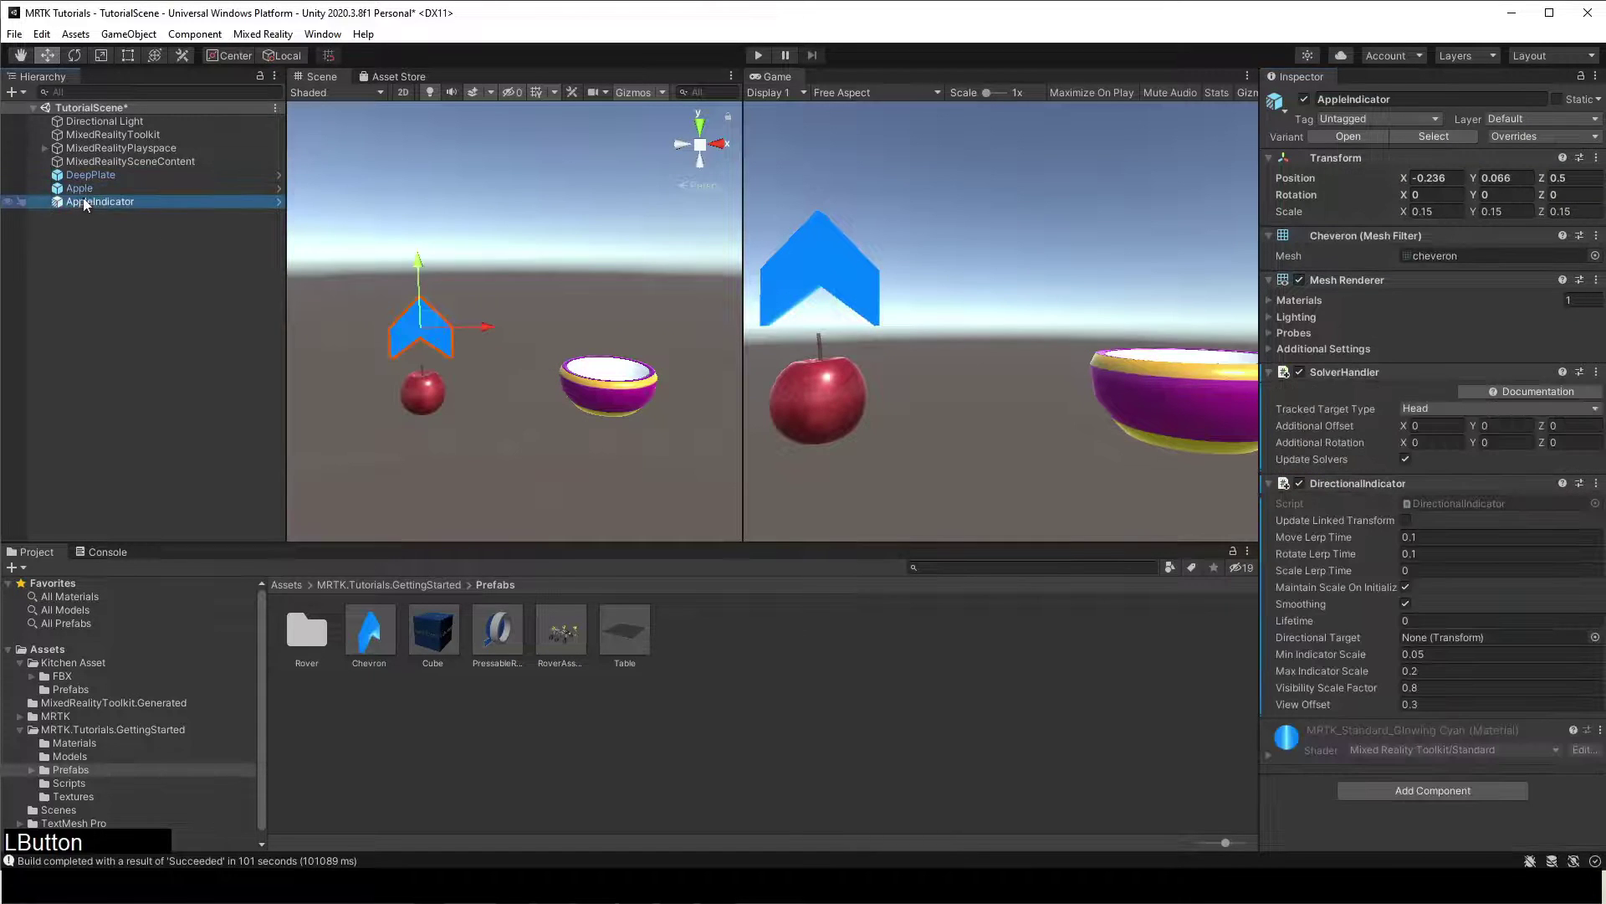
drag(79, 188, 1472, 640)
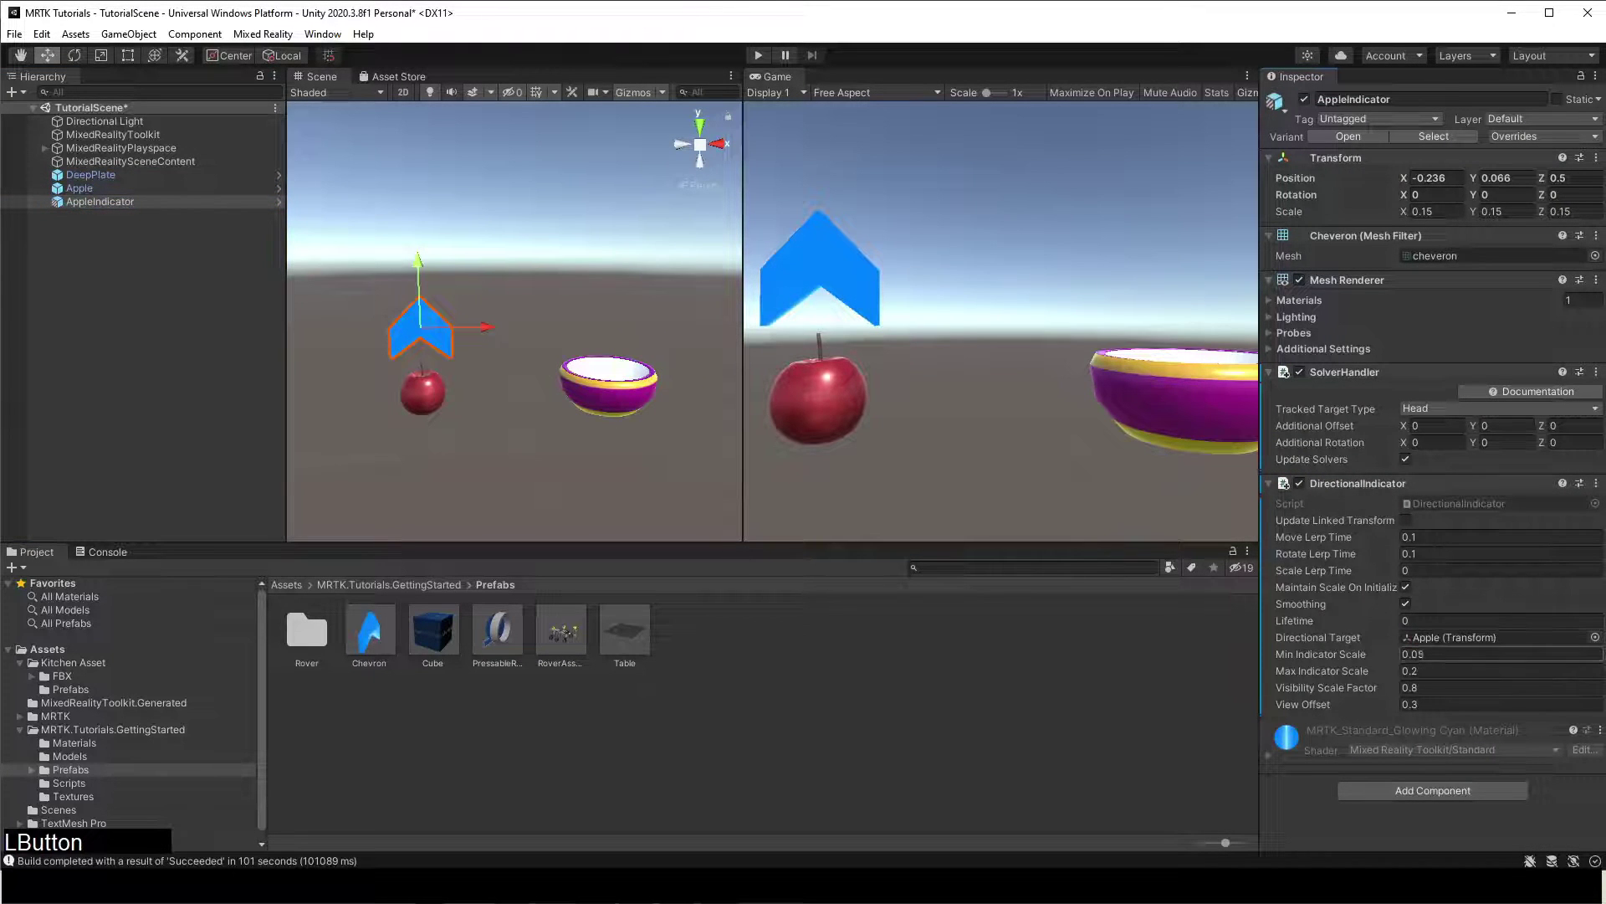
click(1428, 704)
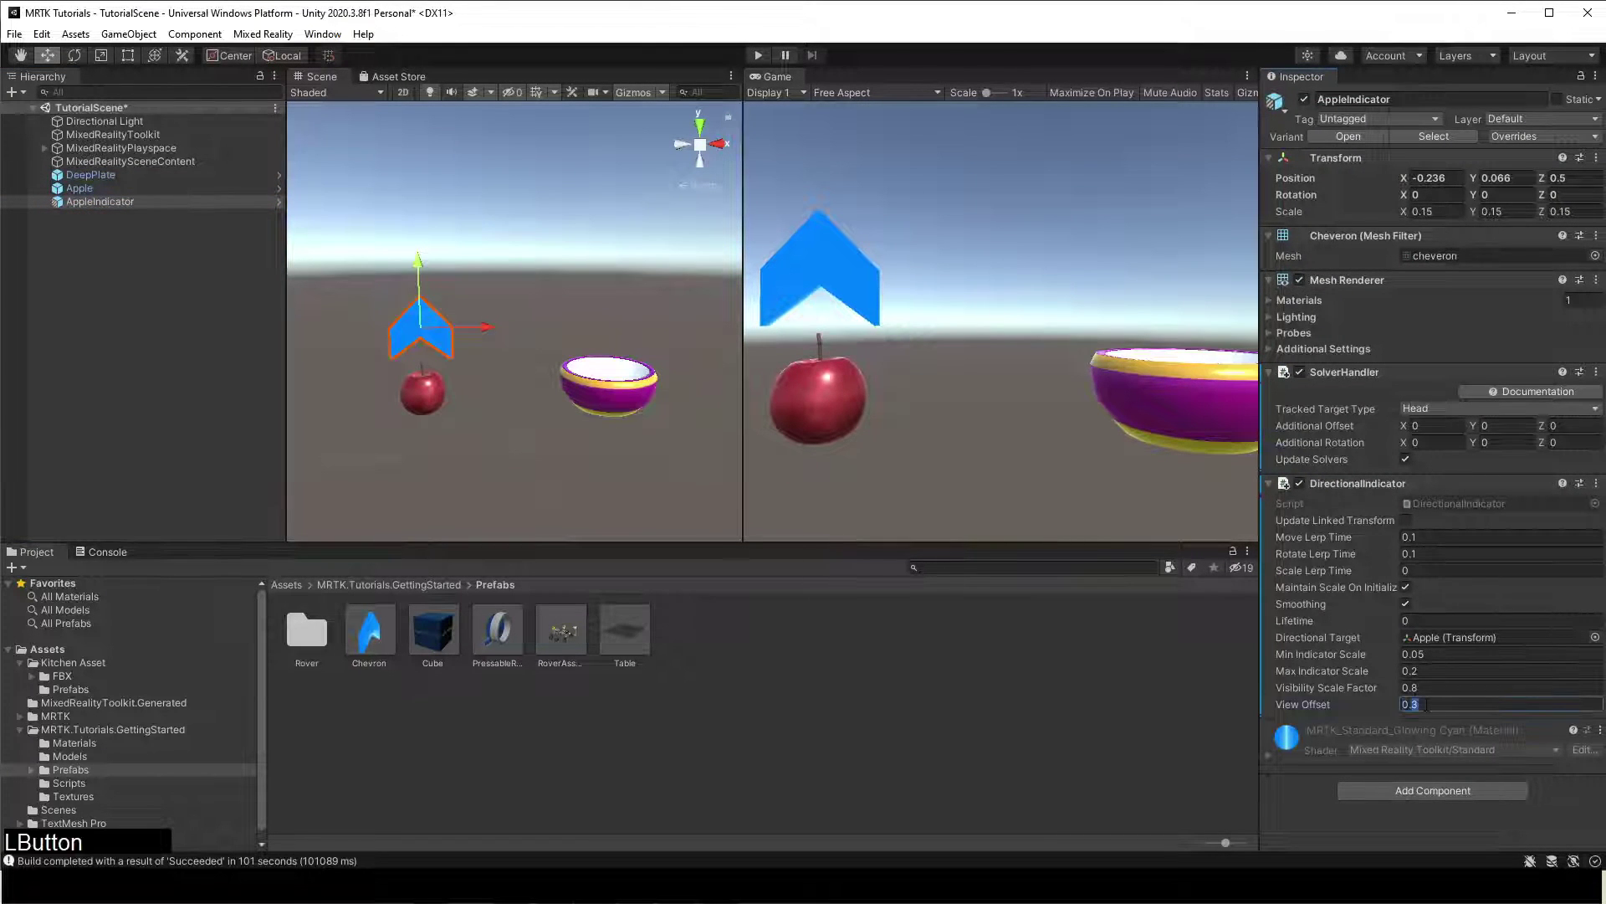
text(0.2)
key(Return)
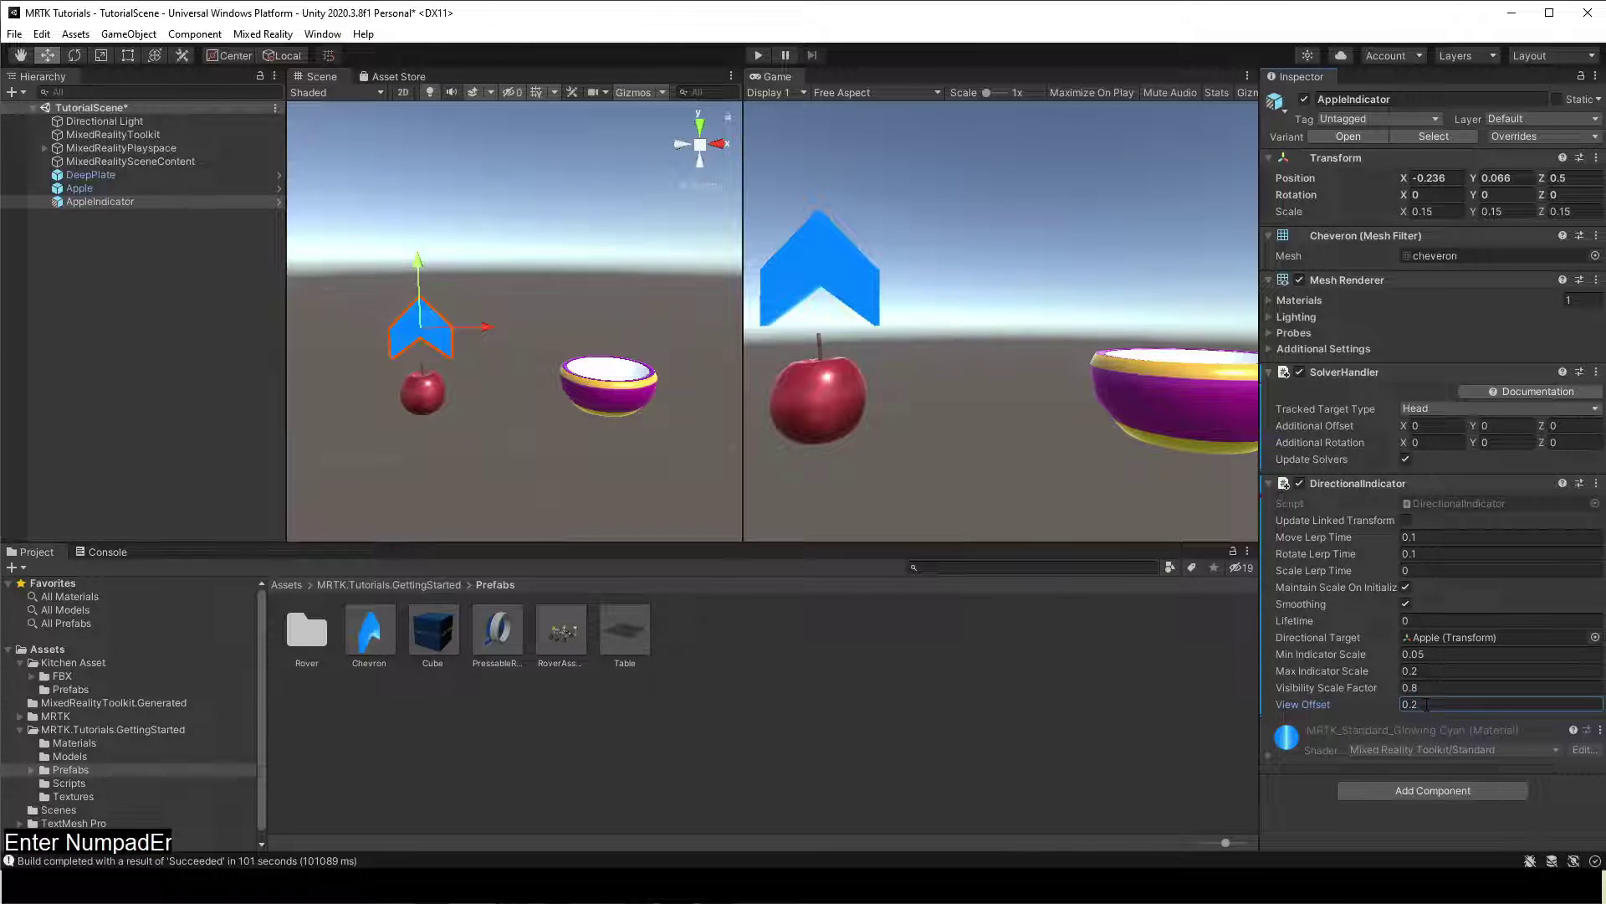
click(758, 55)
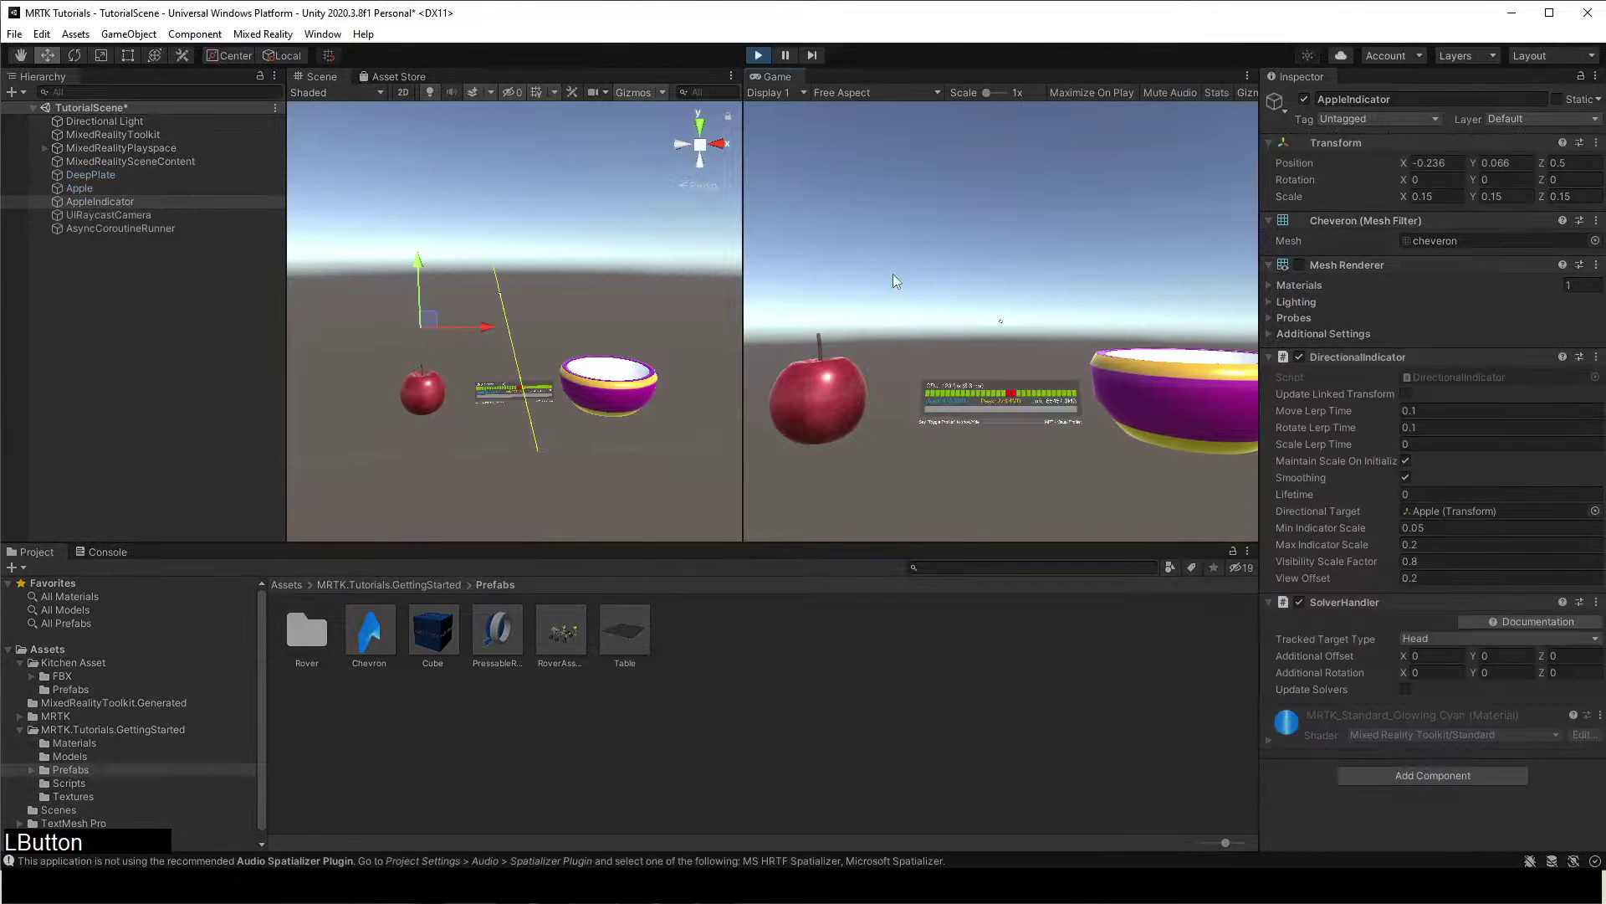
Turn the game camera to confirm the chevron points toward the apple, then stop play mode
right_drag(891, 273, 870, 276)
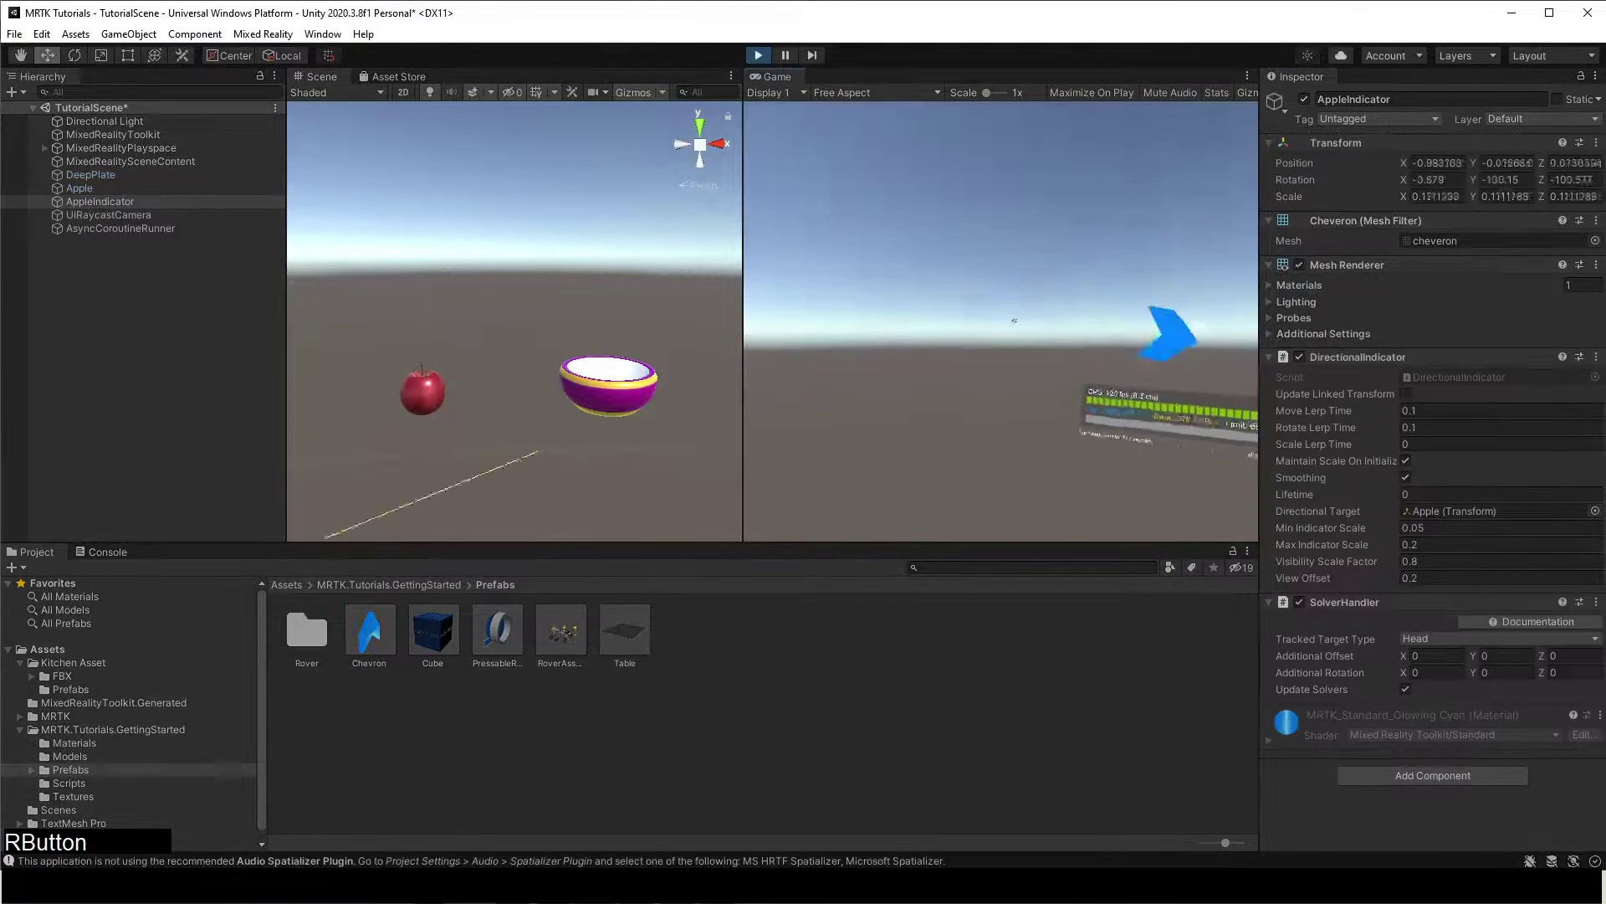
mouse_move(1014, 320)
right_down()
mouse_move(1001, 321)
mouse_move(1031, 322)
mouse_move(1001, 322)
right_up()
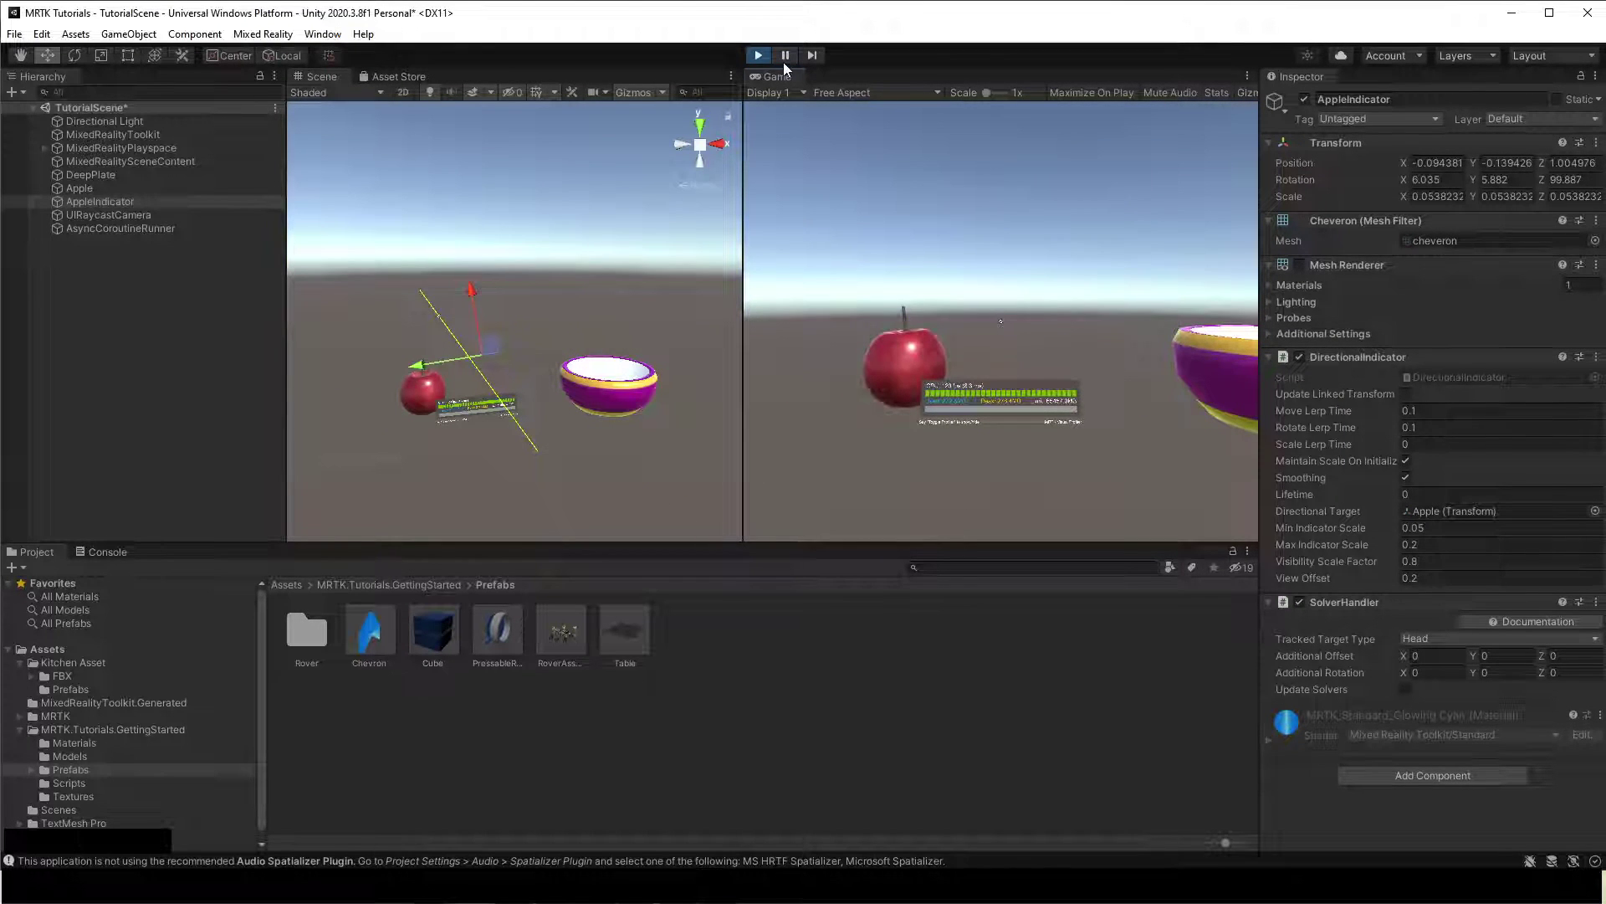
click(758, 55)
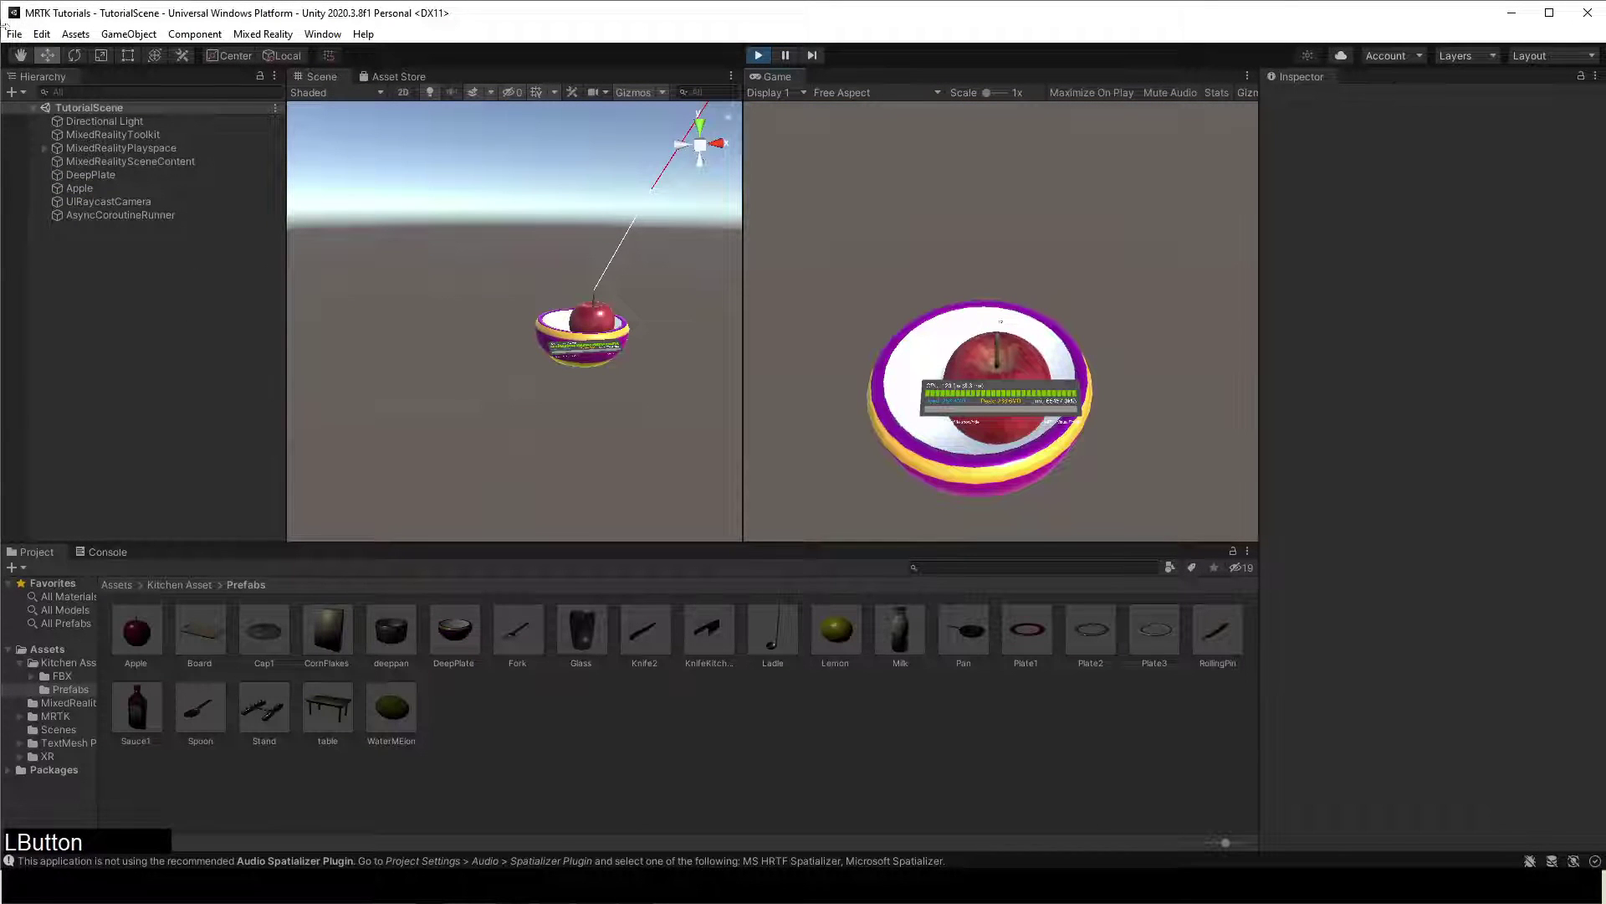
click(15, 34)
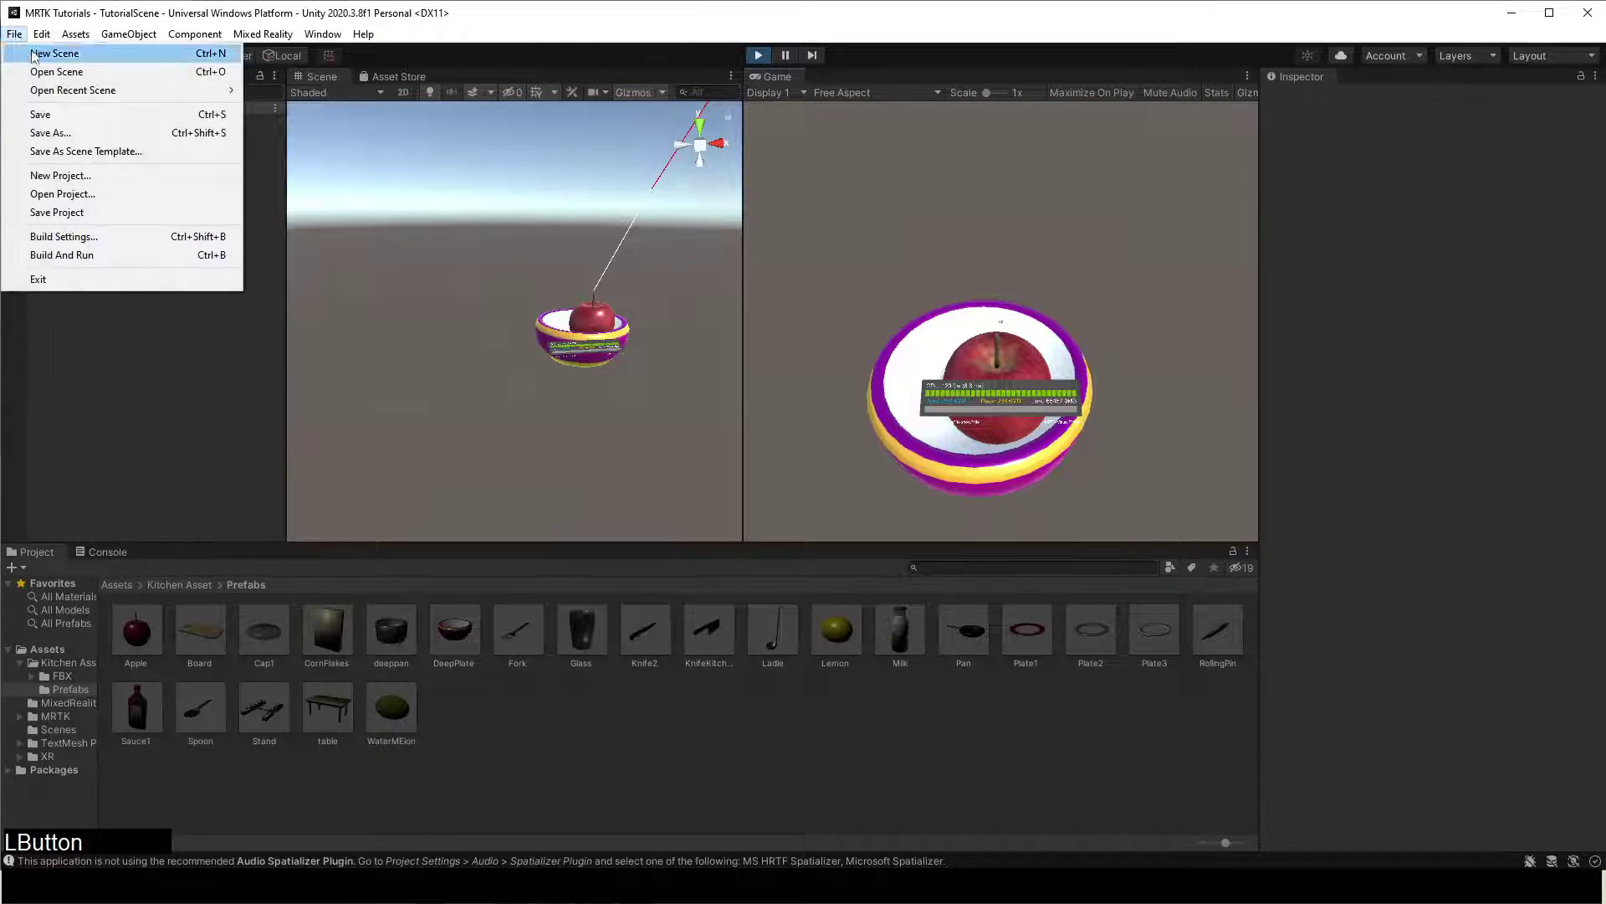
Add the open TutorialScene to Scenes In Build and start the Universal Windows Platform build
click(69, 236)
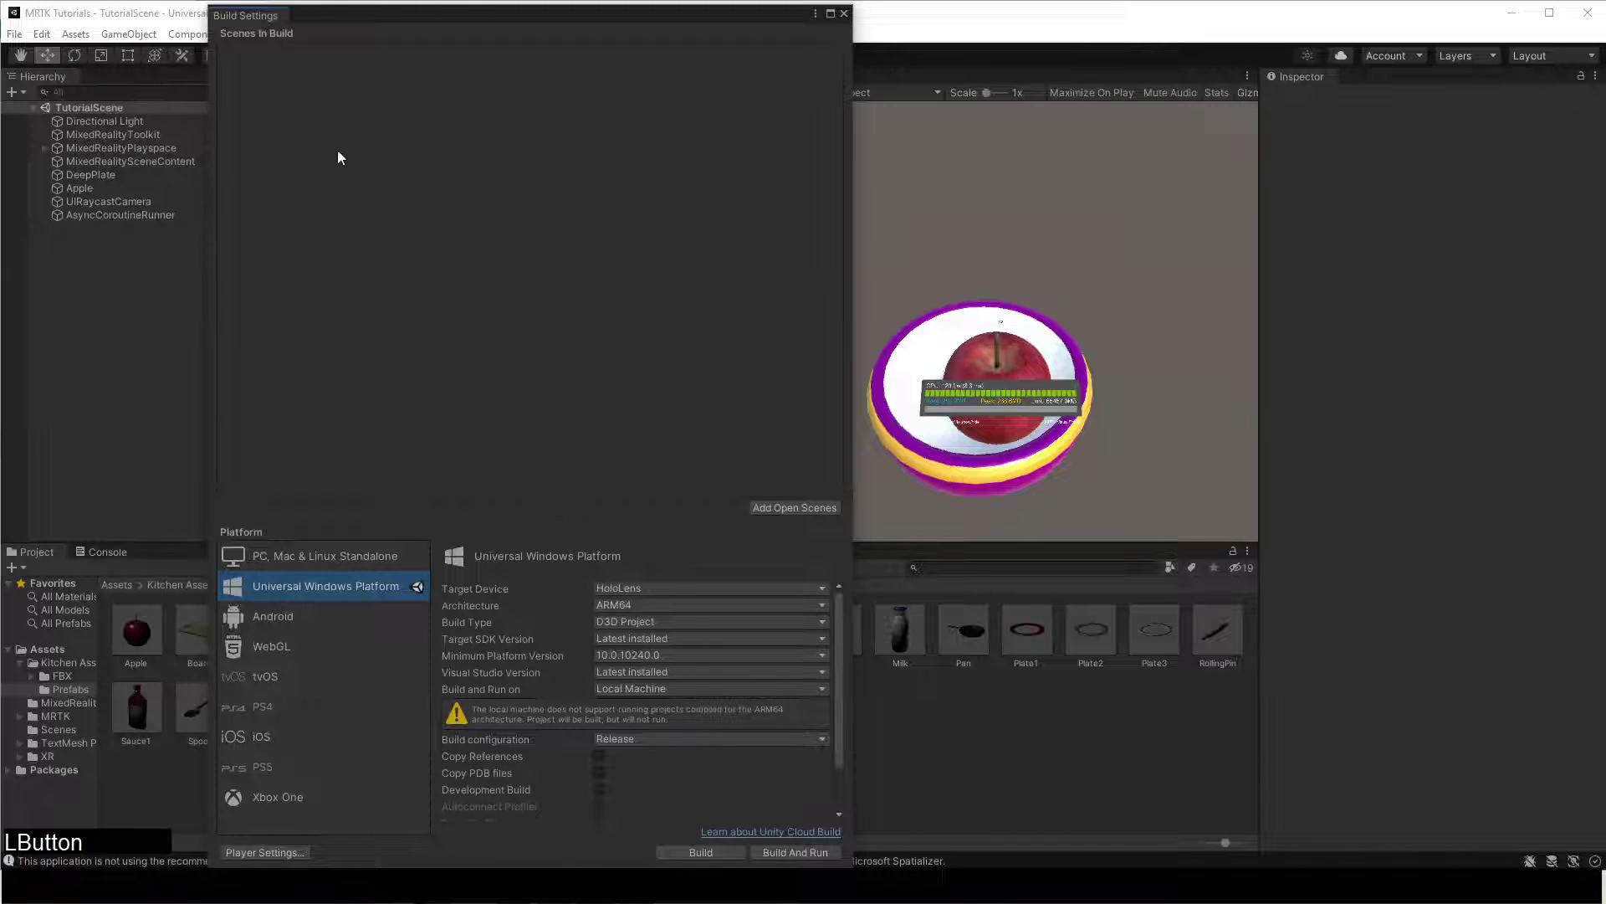
click(794, 507)
drag(361, 8, 786, 27)
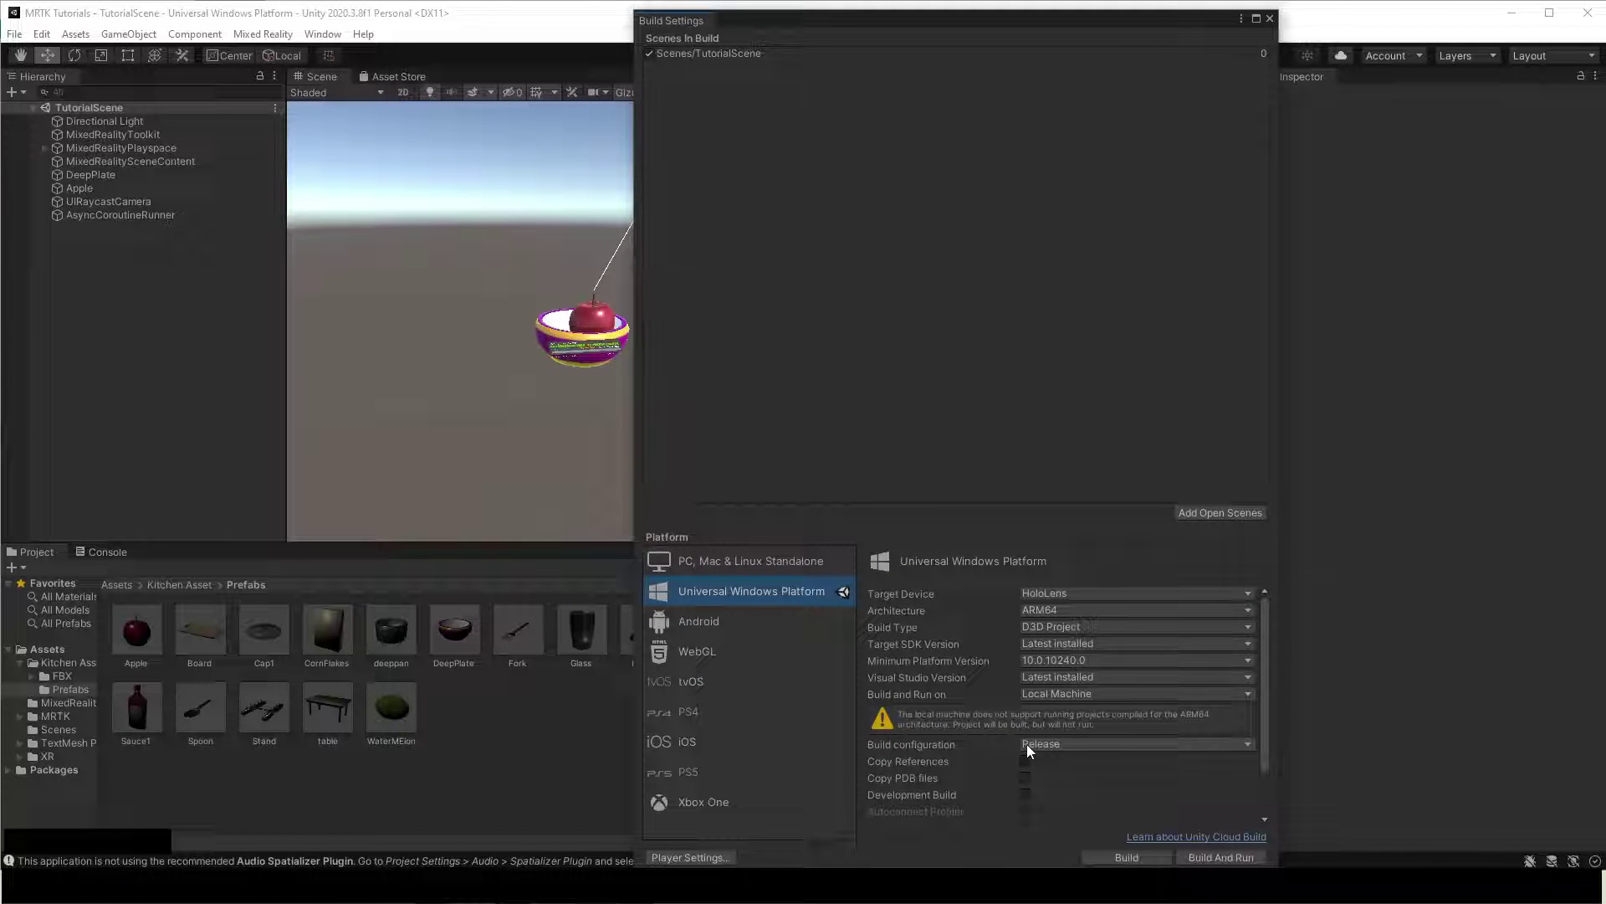
click(1127, 857)
Create a Builds folder containing a GettingStarted folder and select it as the build output
right_click(423, 348)
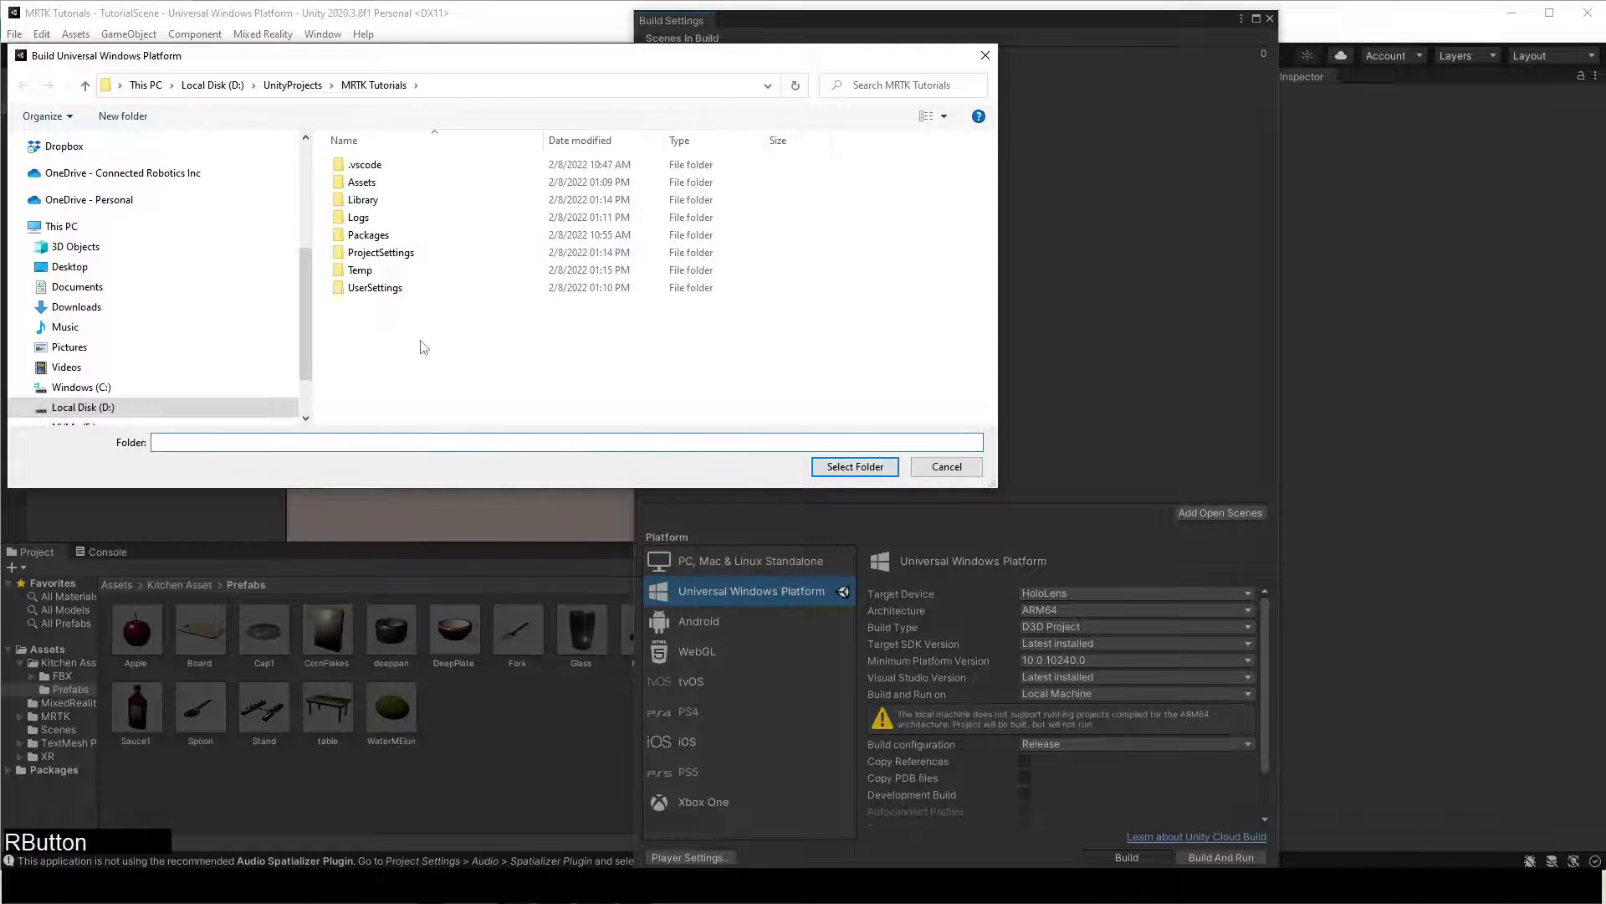
click(703, 615)
click(806, 244)
text(Builds)
key(Return)
key(Return)
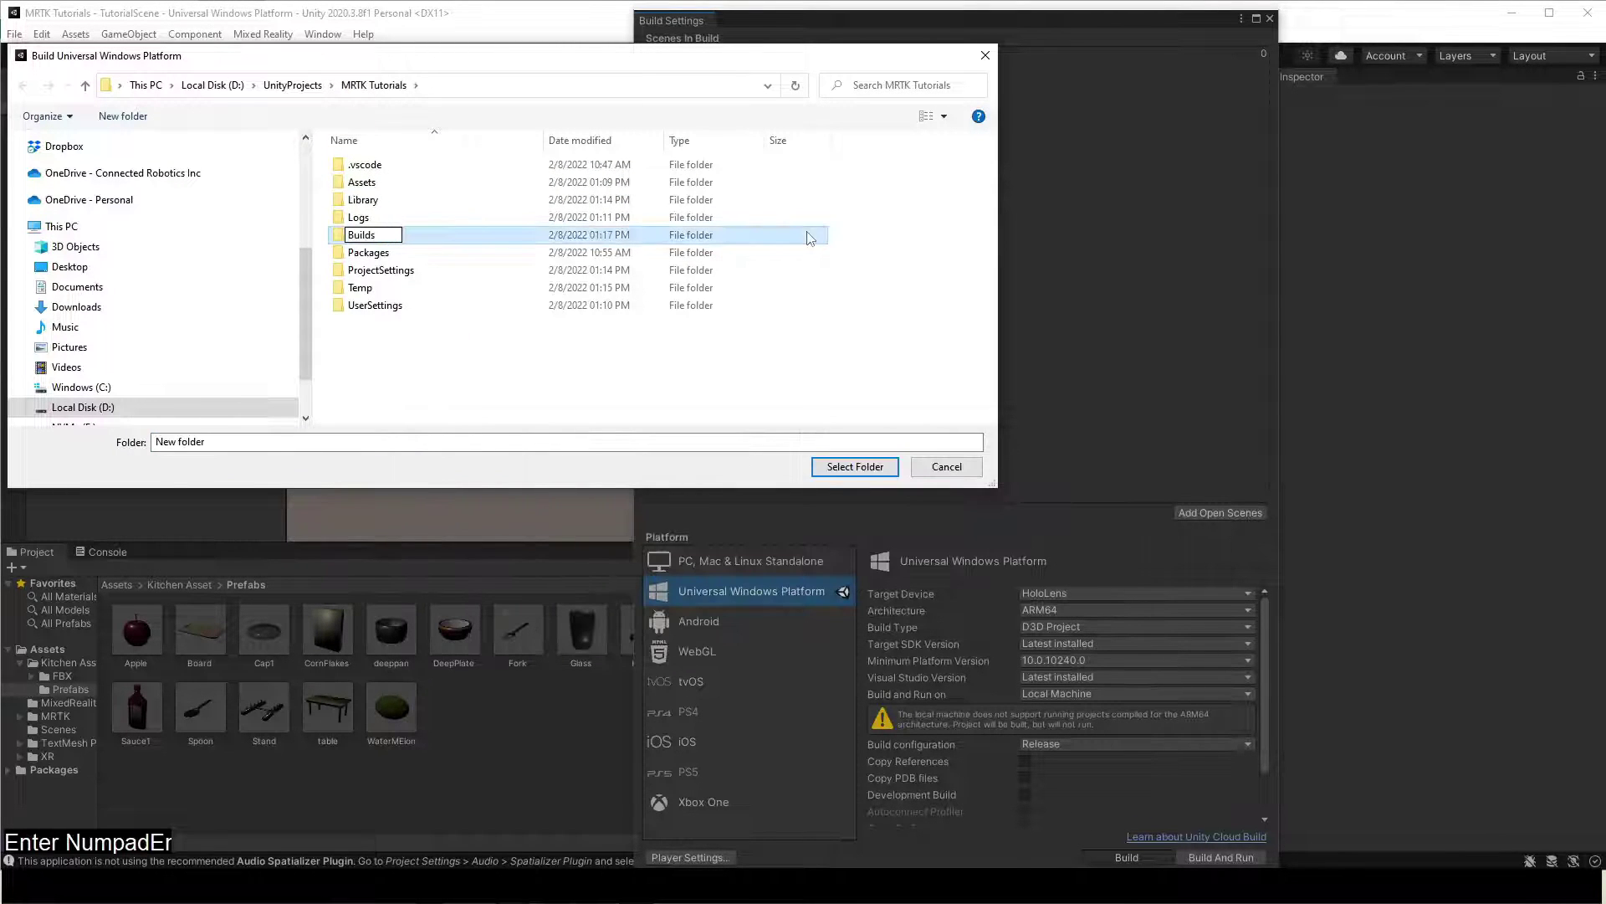
right_click(387, 216)
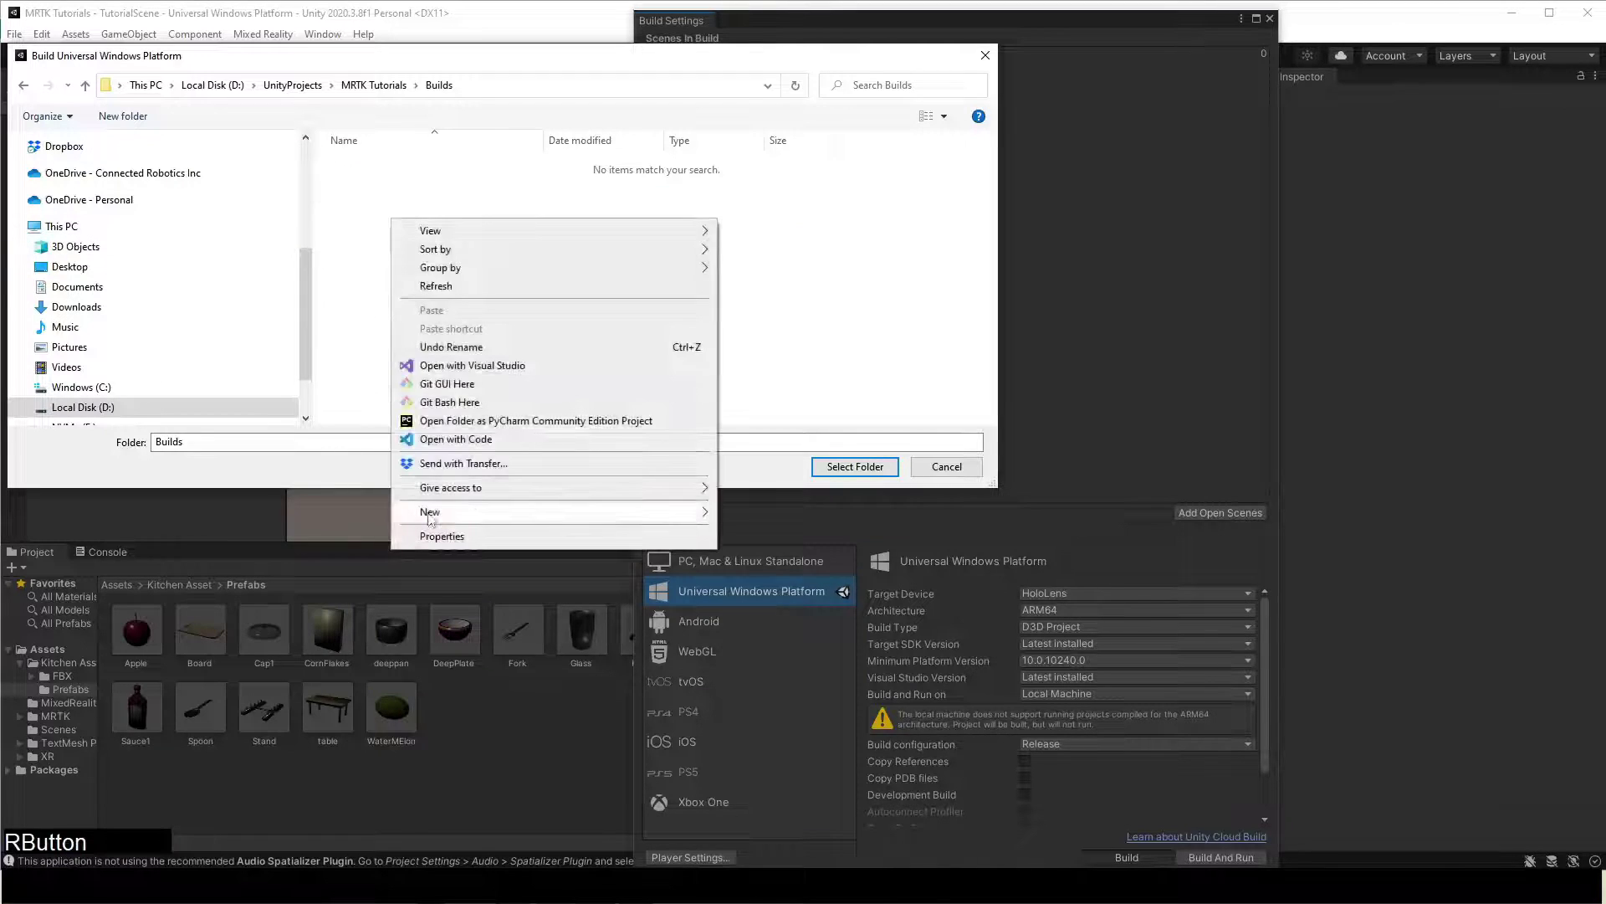
mouse_move(452, 507)
click(792, 518)
text(GettingStarted)
key(Return)
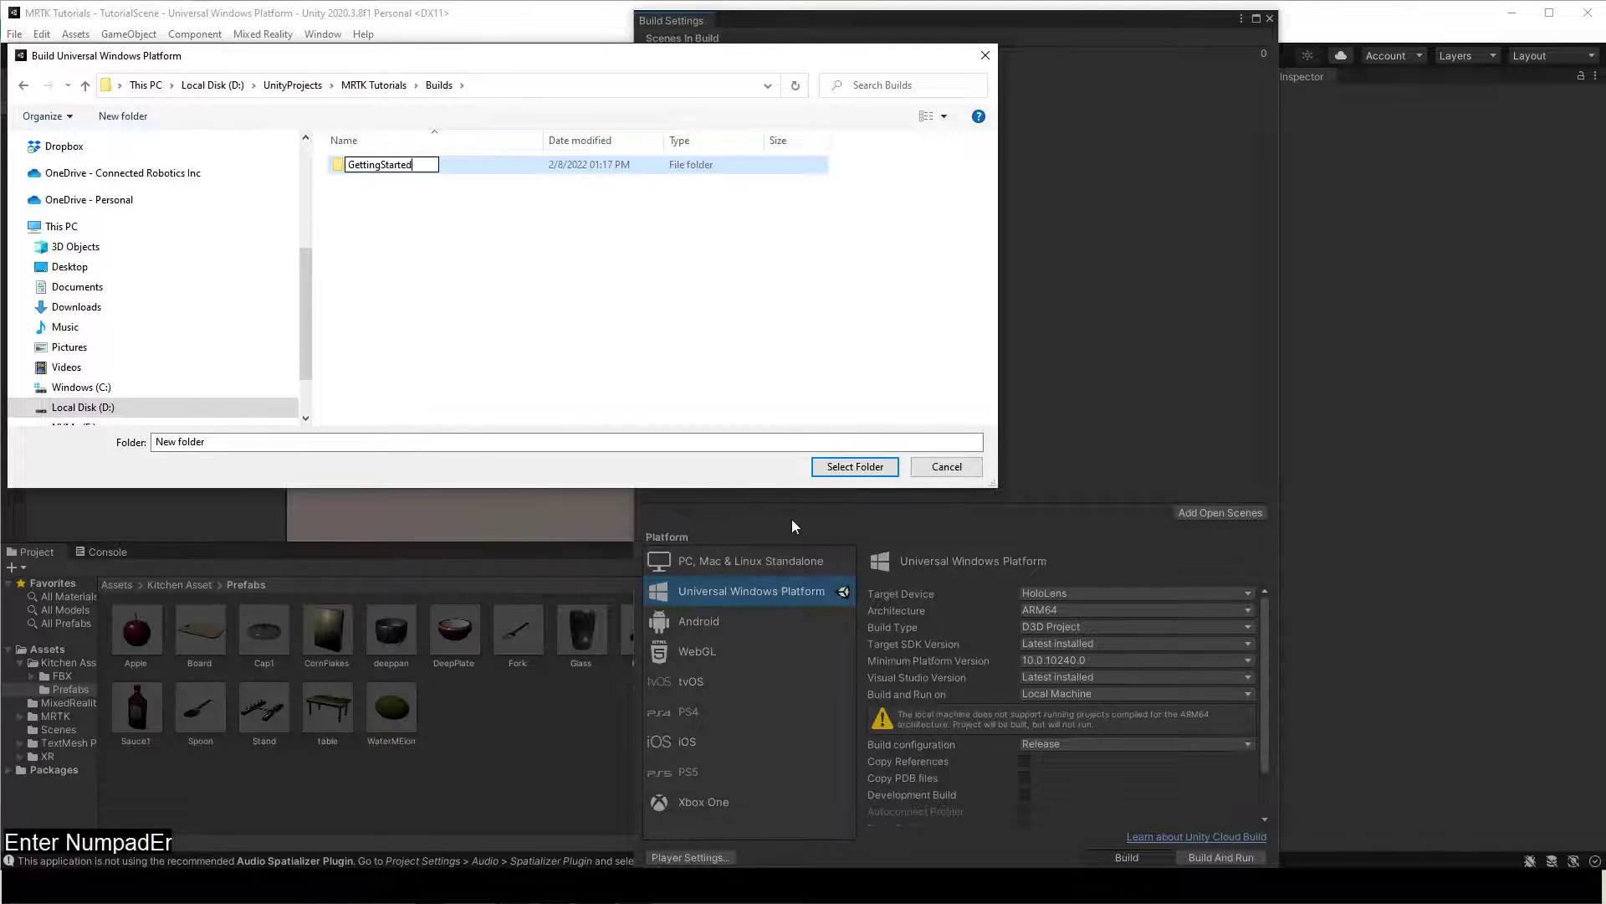
click(870, 462)
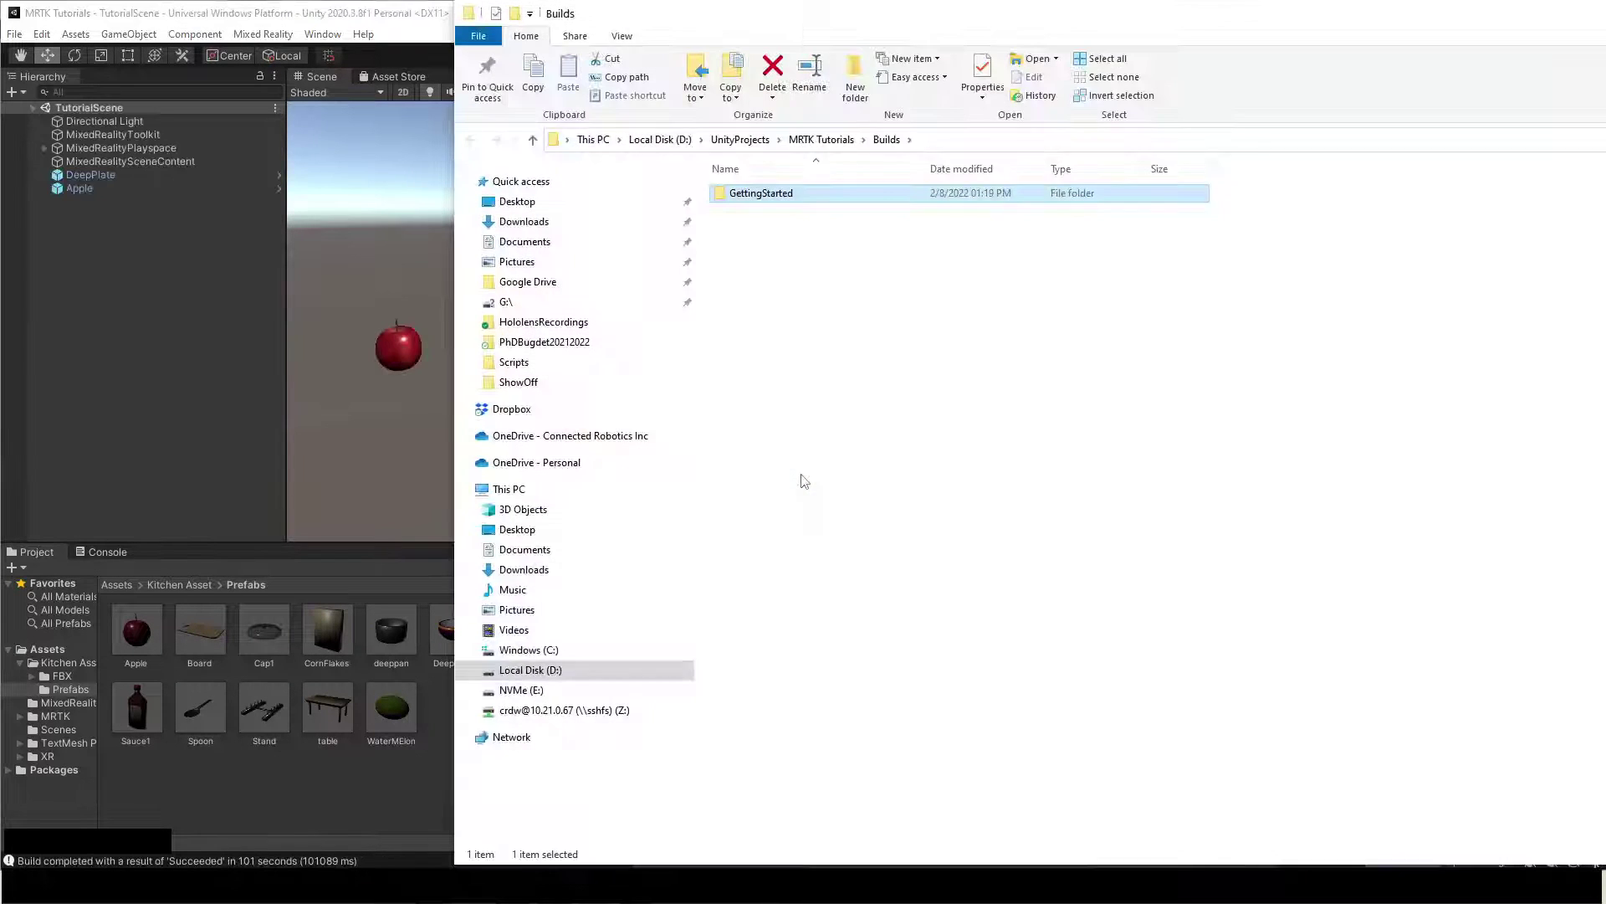
Open MRTK Tutorials.sln from the GettingStarted folder with Visual Studio 2019
double_click(1276, 18)
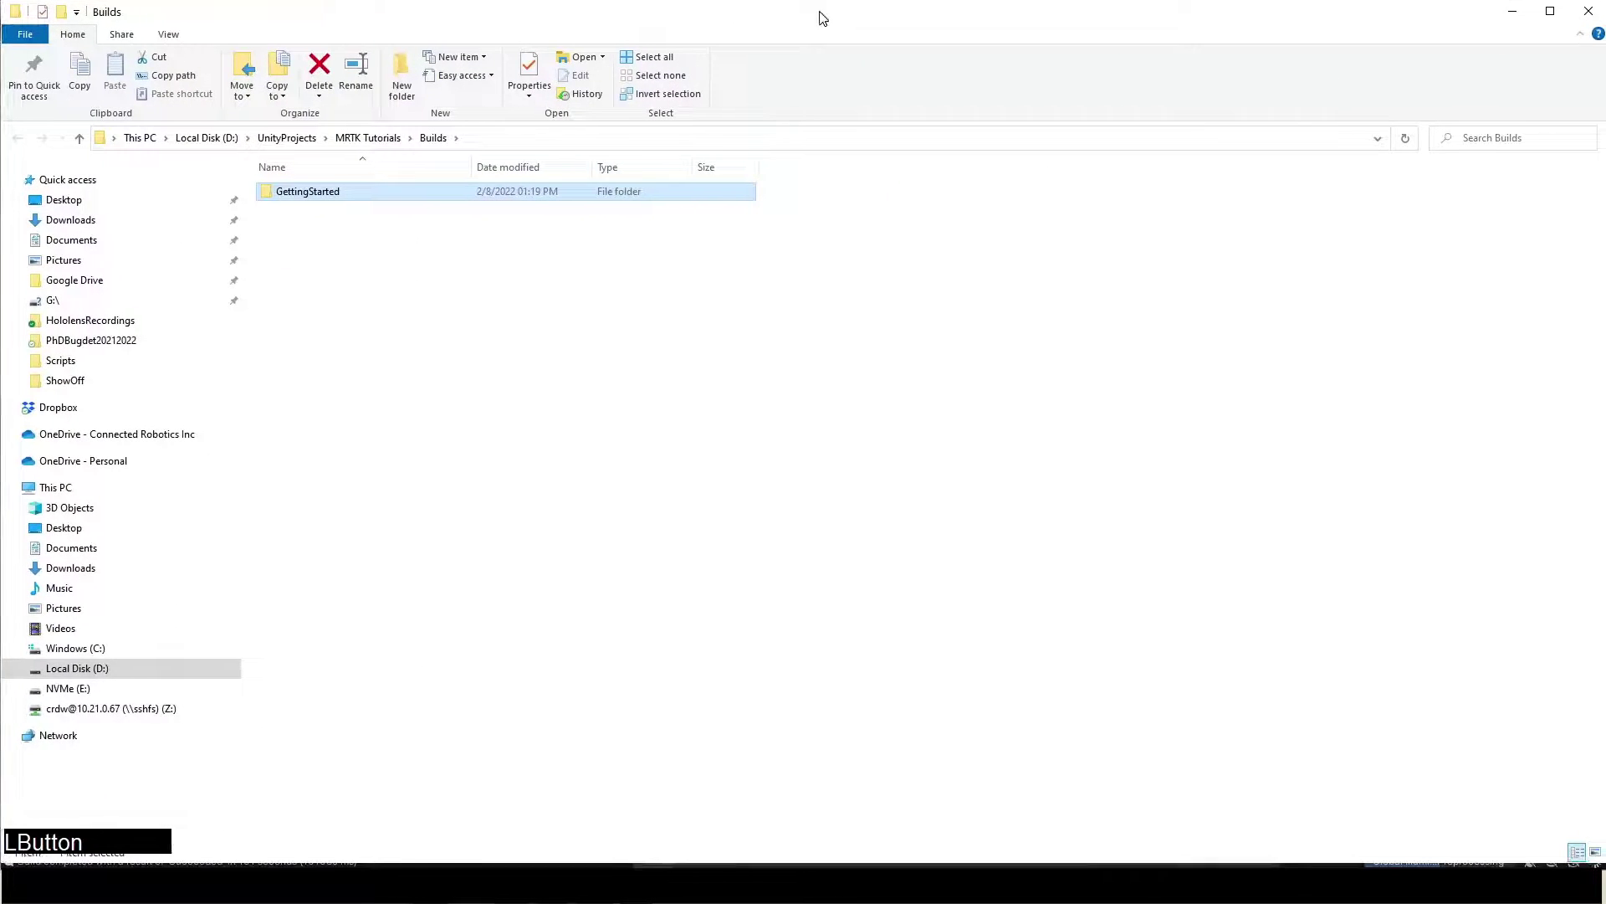
double_click(289, 194)
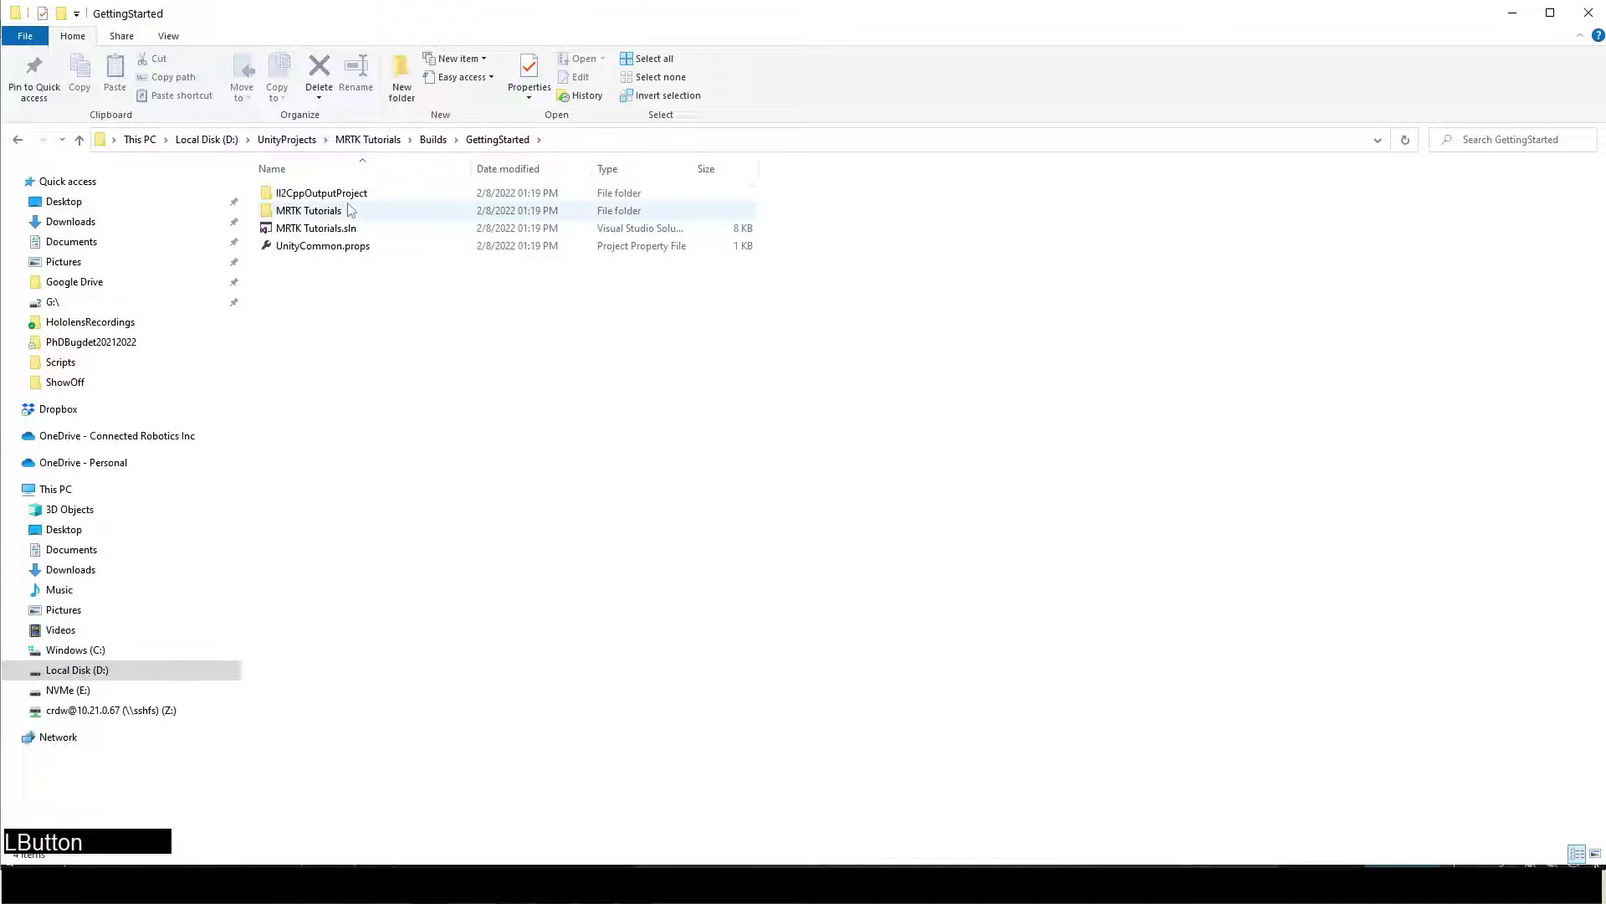
right_click(338, 234)
mouse_move(393, 442)
click(736, 502)
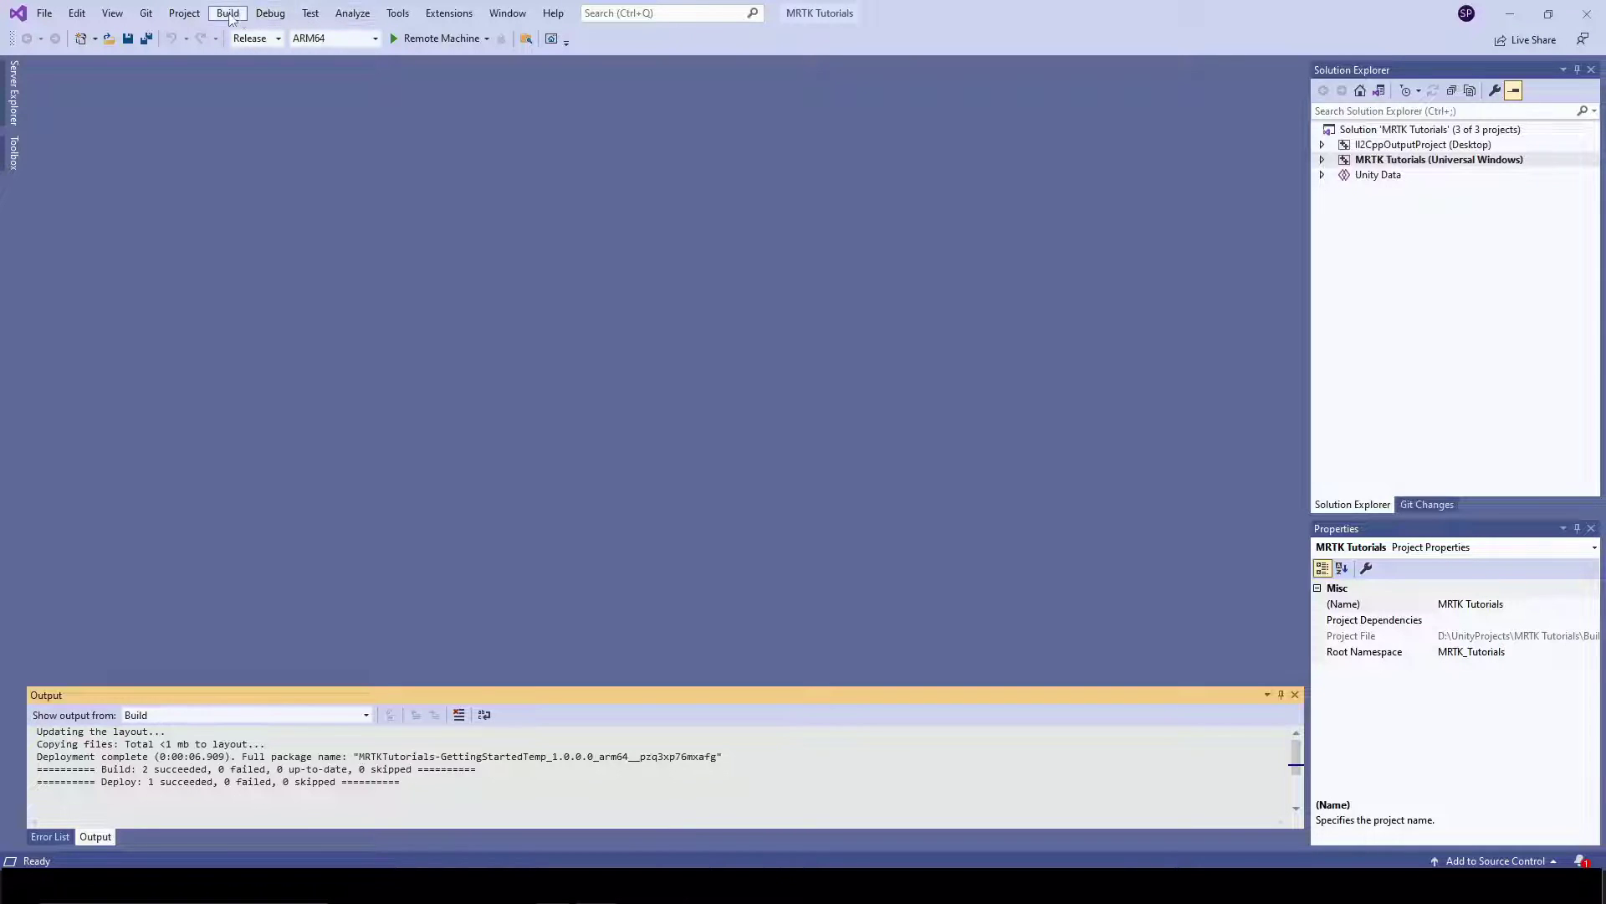
Accept the Remote Machine debugging properties and start the Release ARM64 app without debugging
click(186, 15)
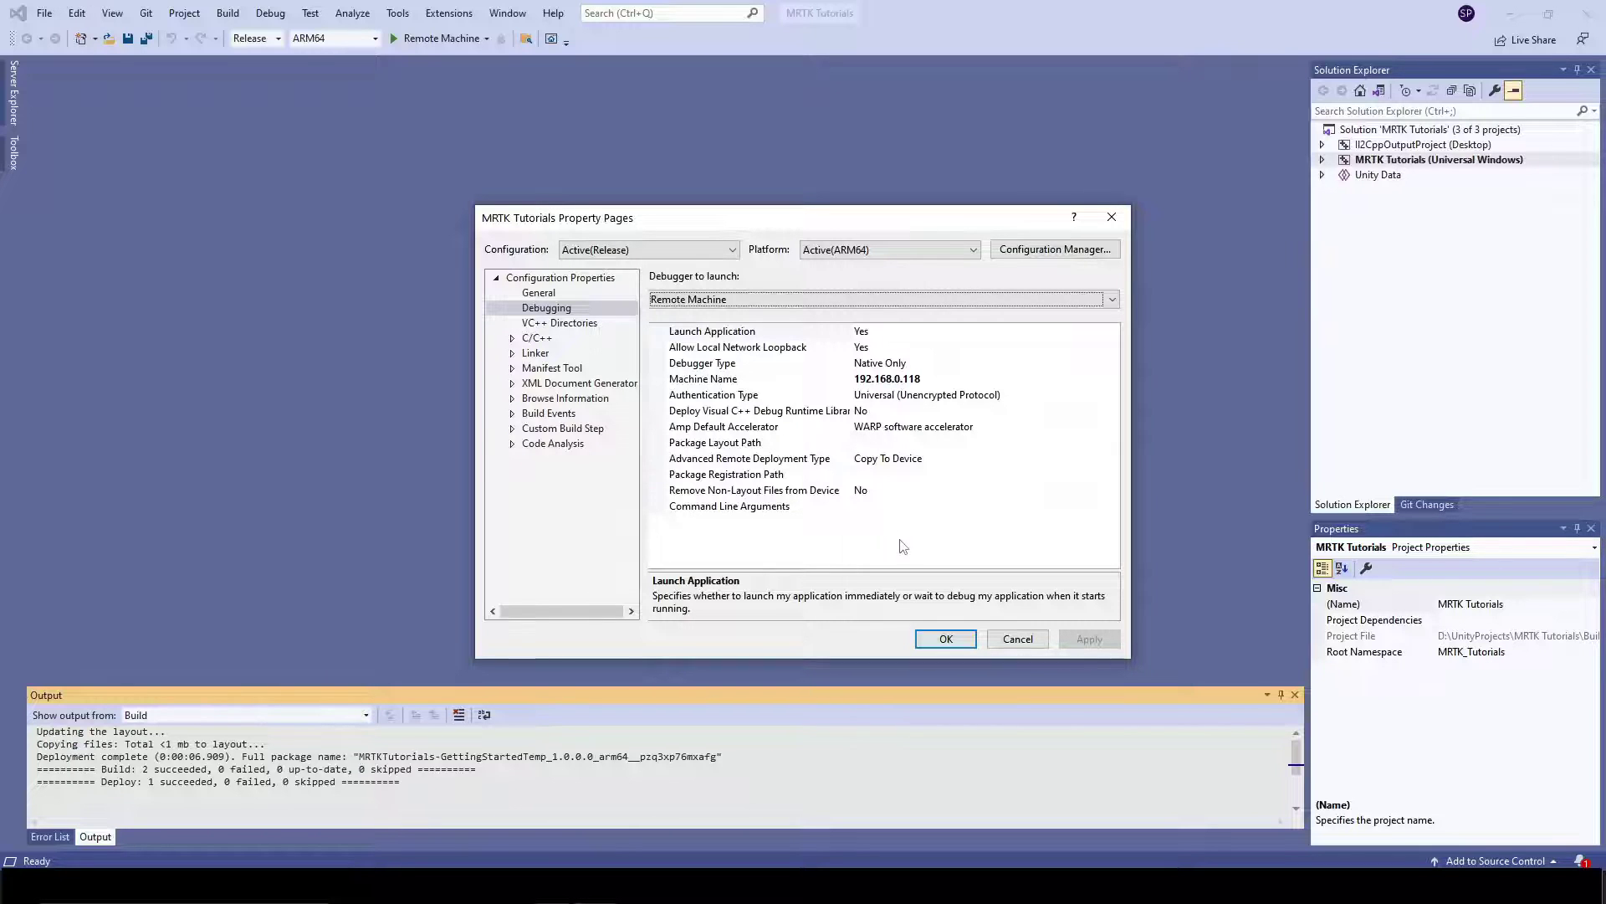
click(945, 638)
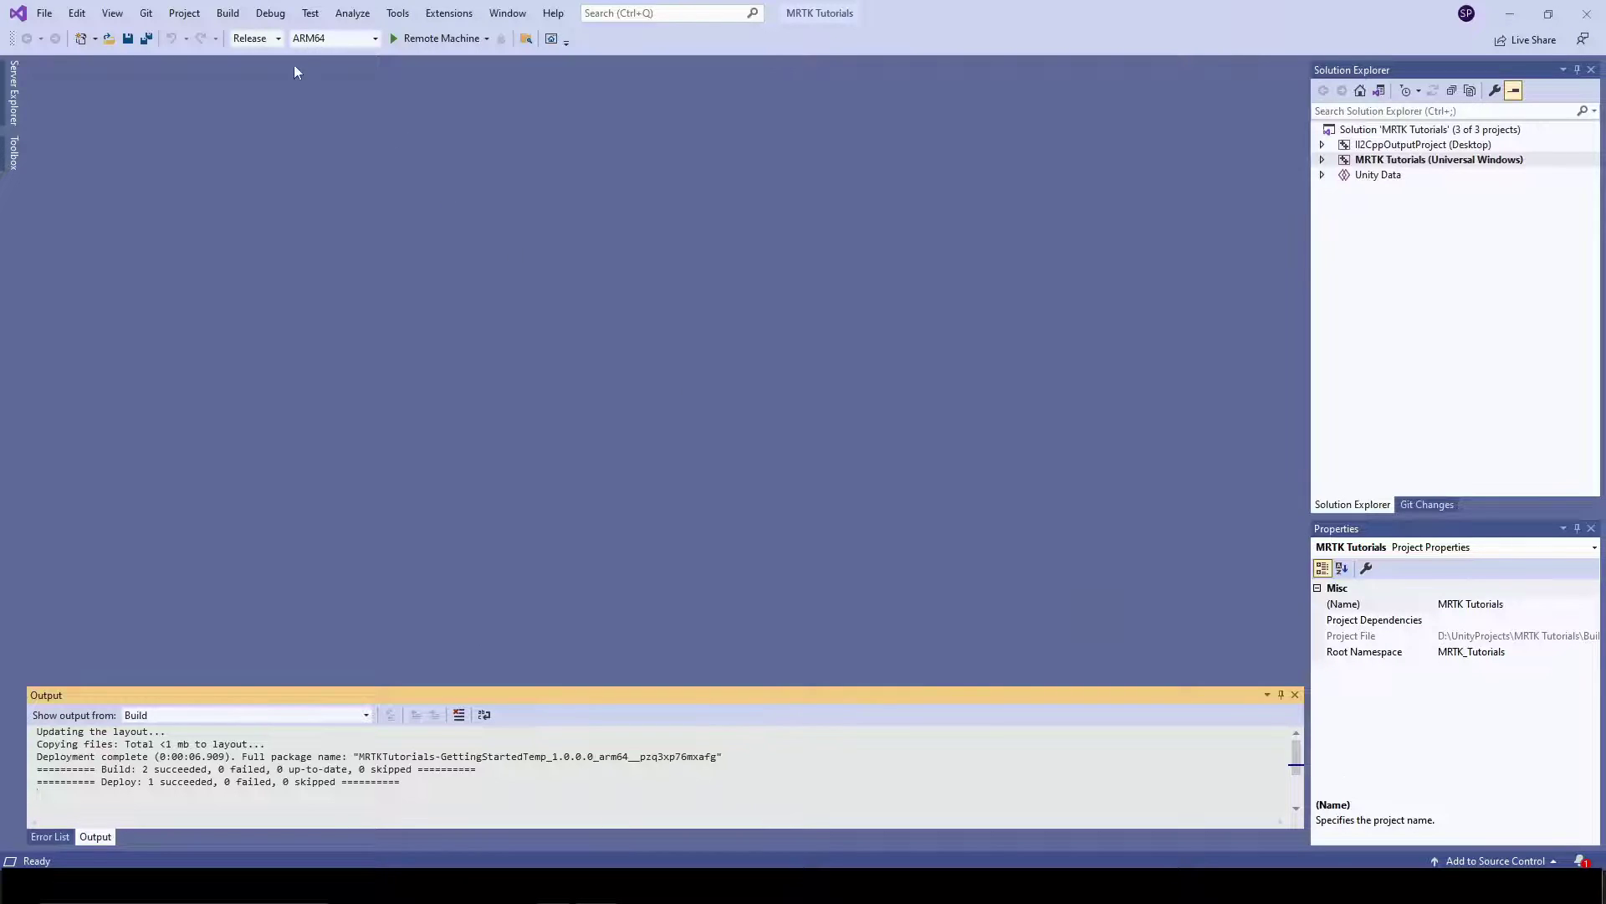
click(269, 12)
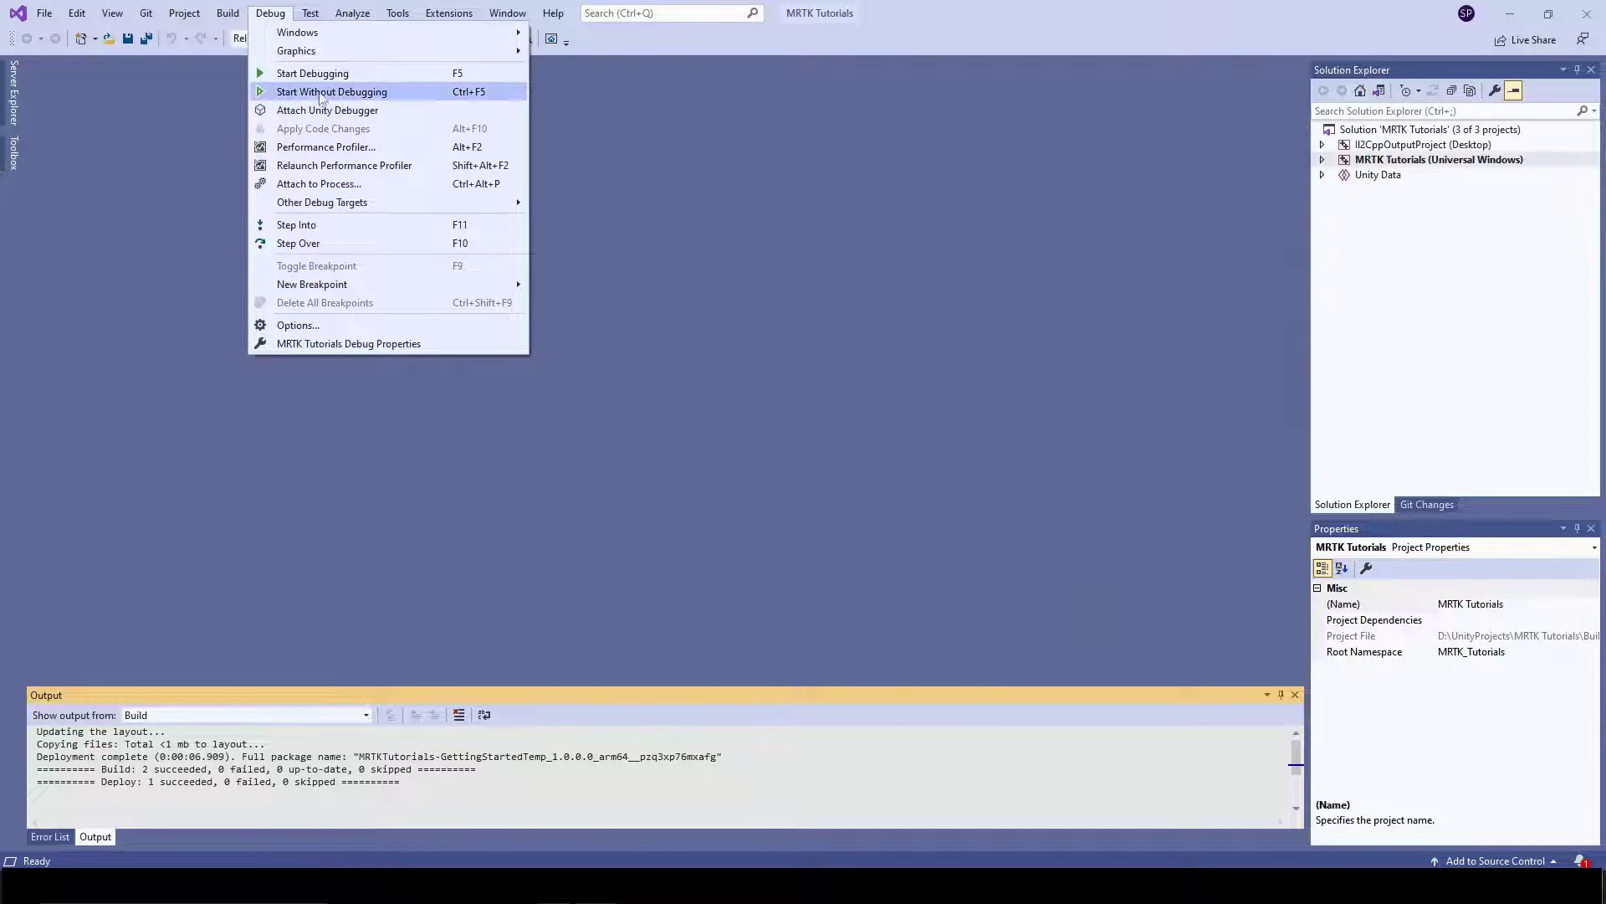
click(374, 92)
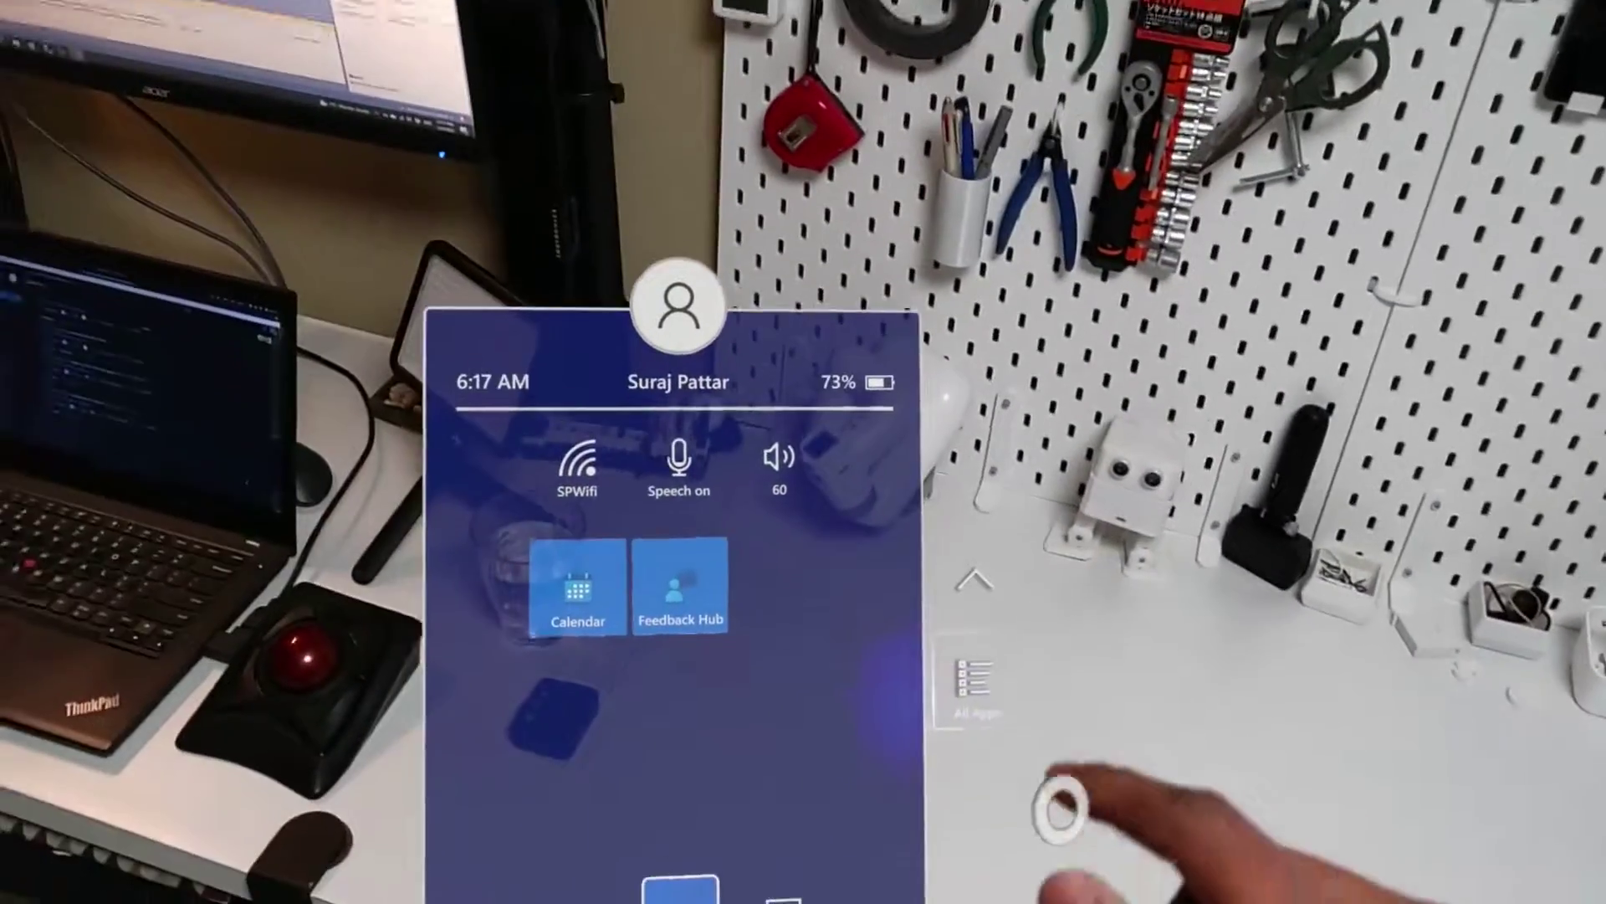
Navigate HoloLens Settings to Update & Security > For developers and scroll to Device Portal
click(973, 579)
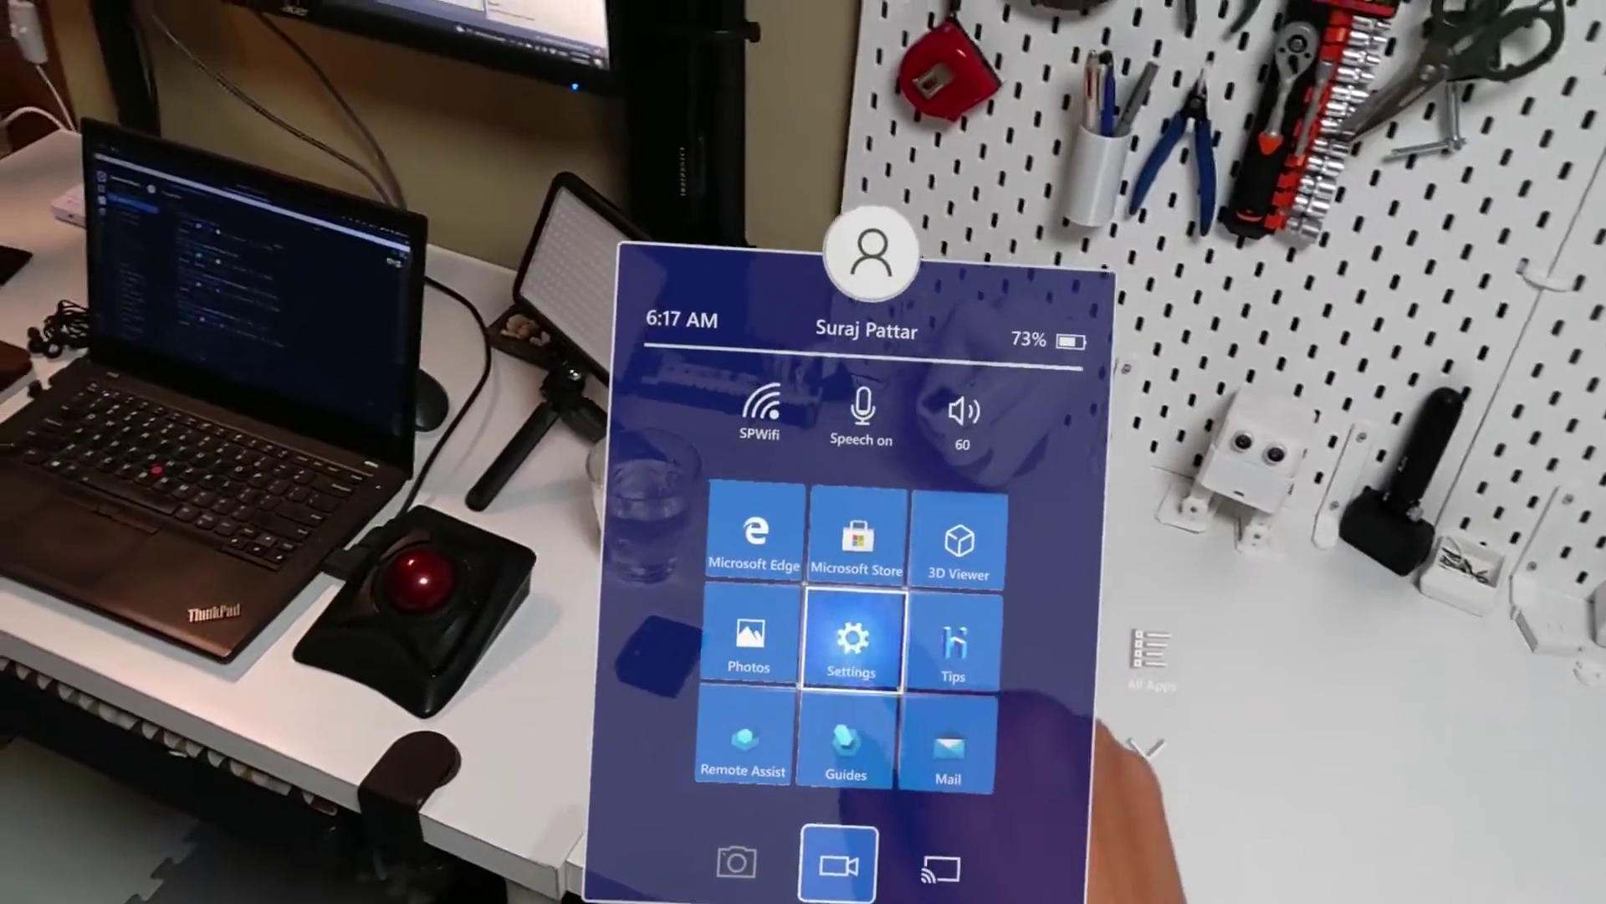
click(853, 638)
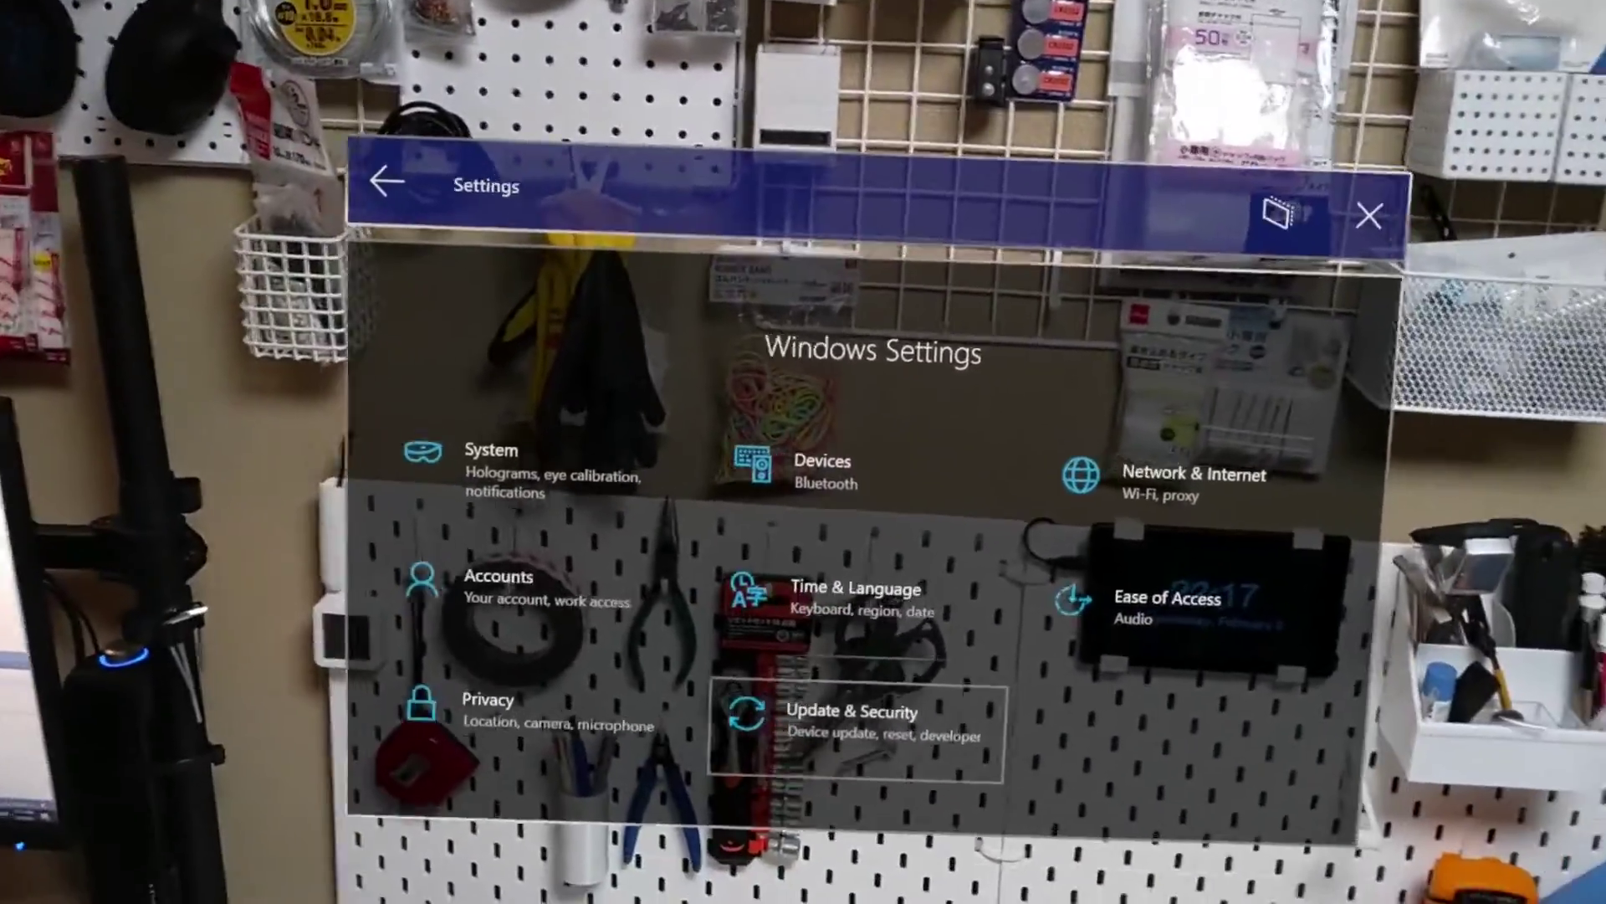
click(937, 766)
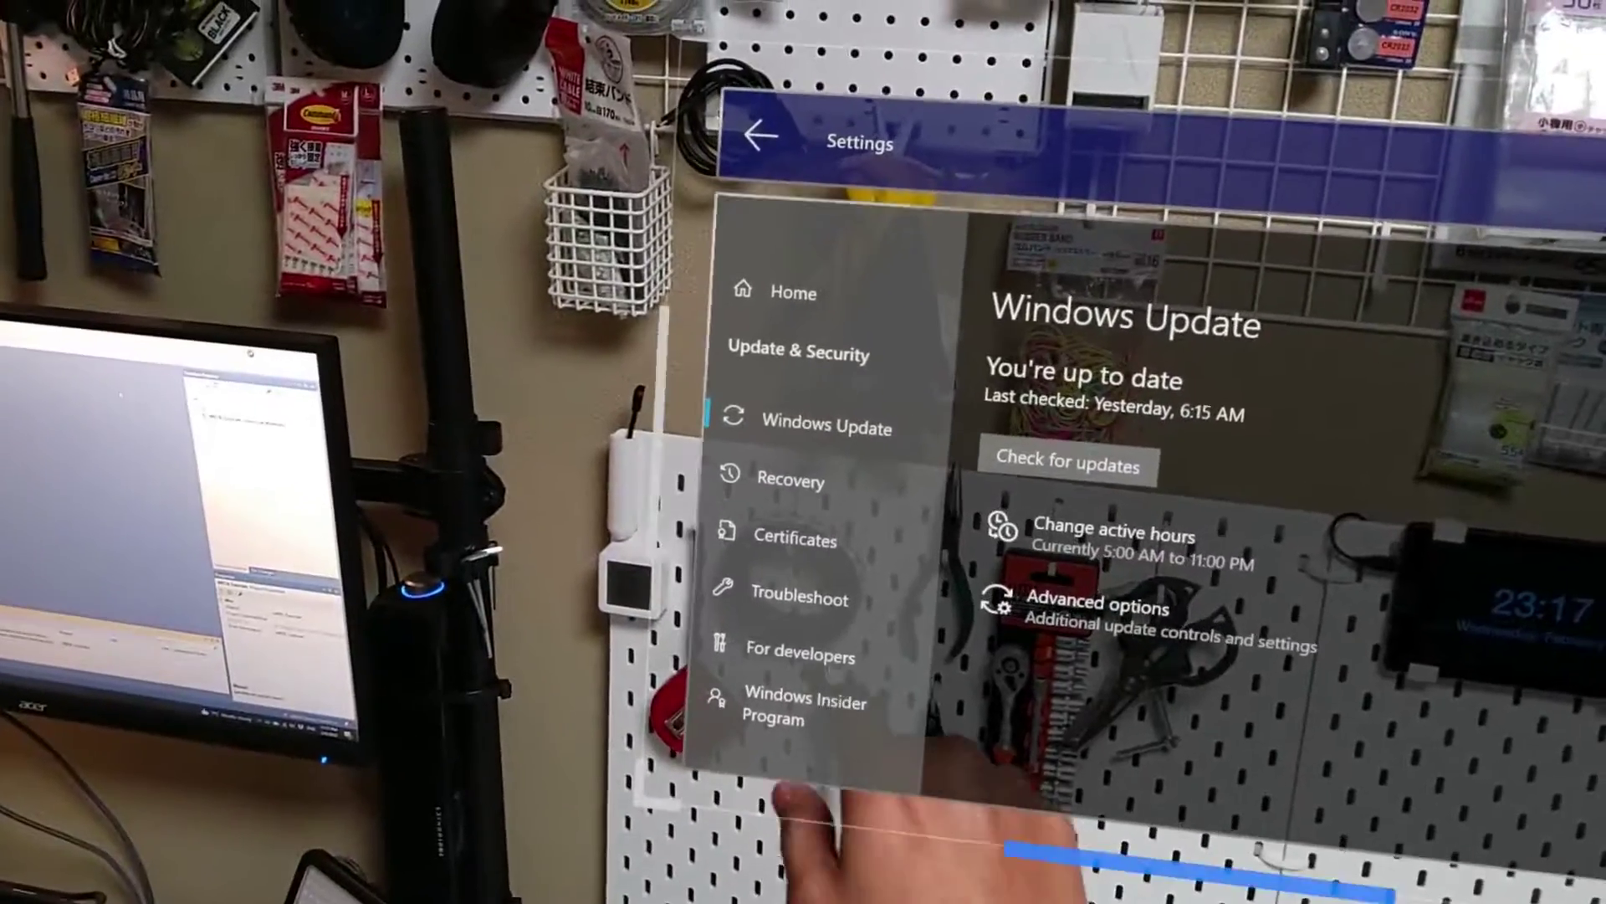
click(579, 743)
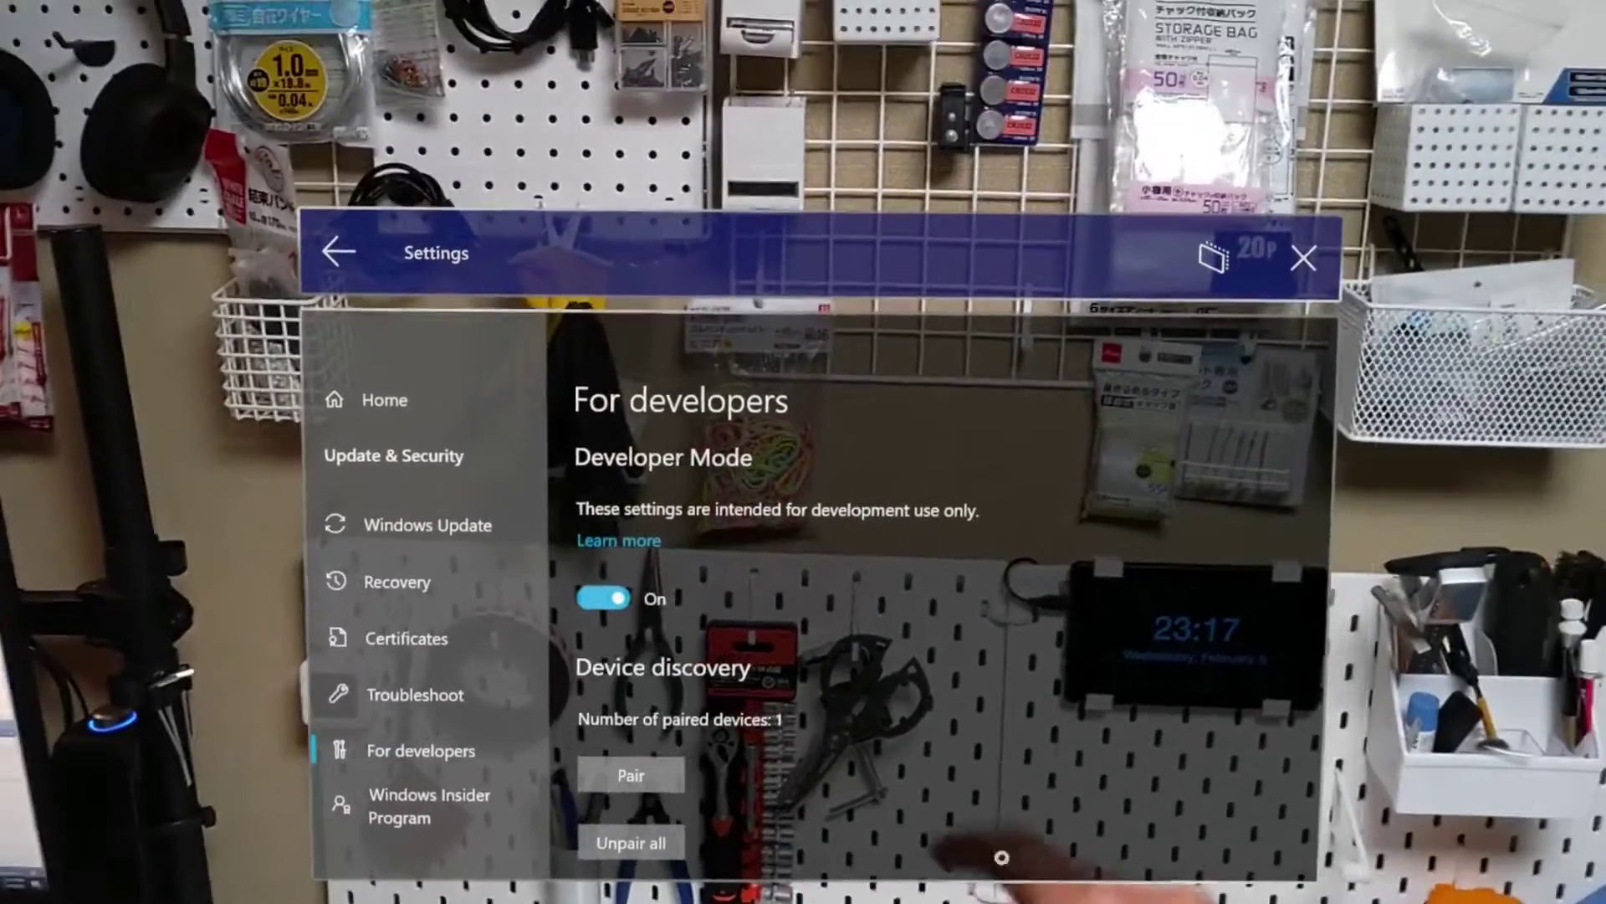
scroll(1025, 558, down, 3)
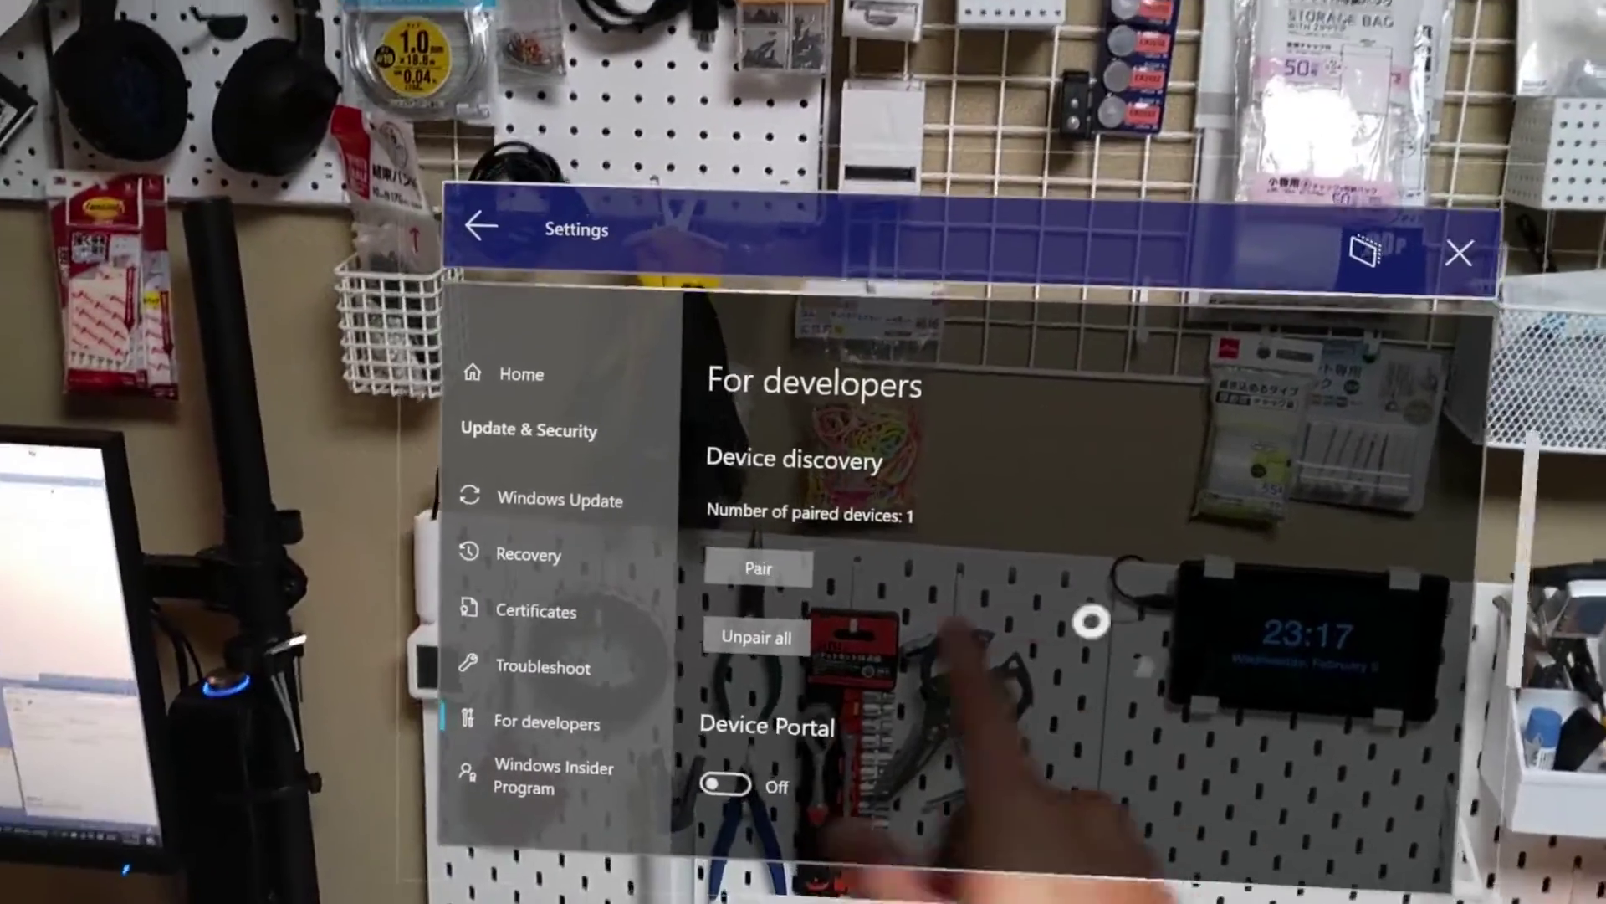